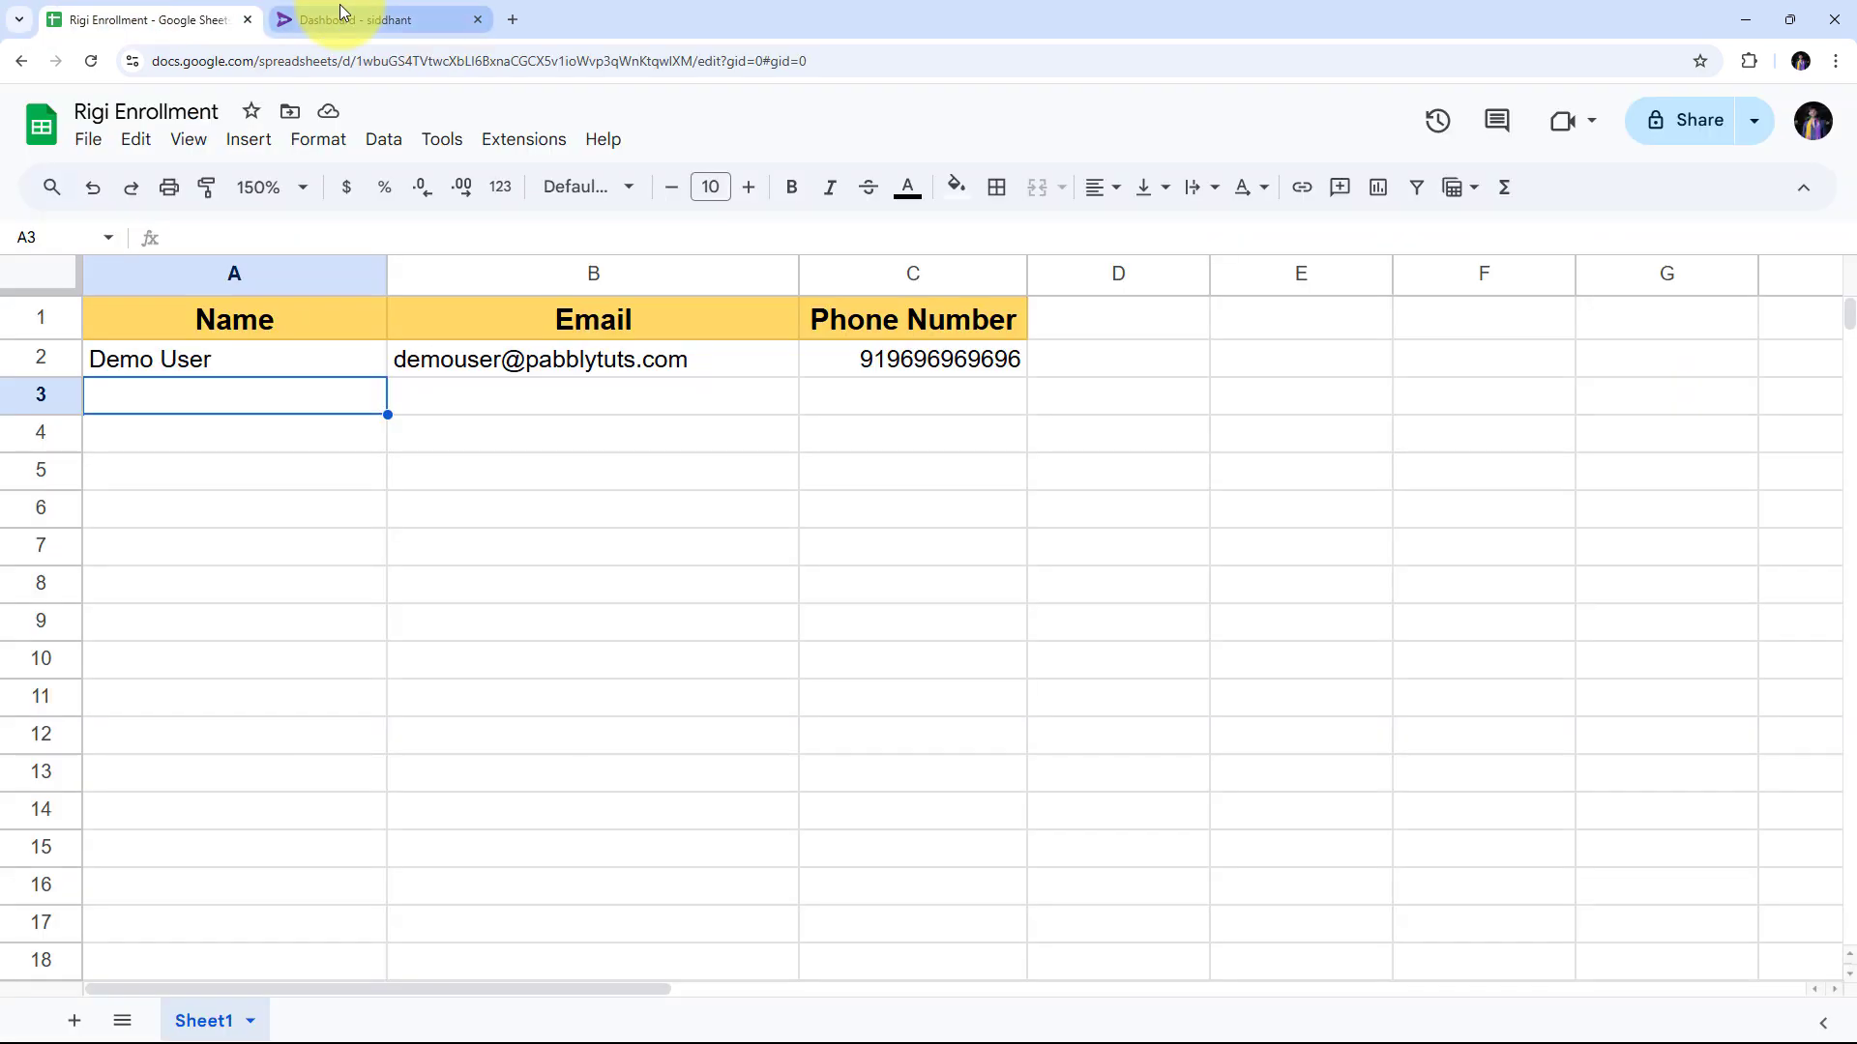
Switch from the Rigi Enrollment spreadsheet to the 'Dashboard - siddhant' Rigi tab.
{"action": "left_click", "coordinate": [350, 11]}
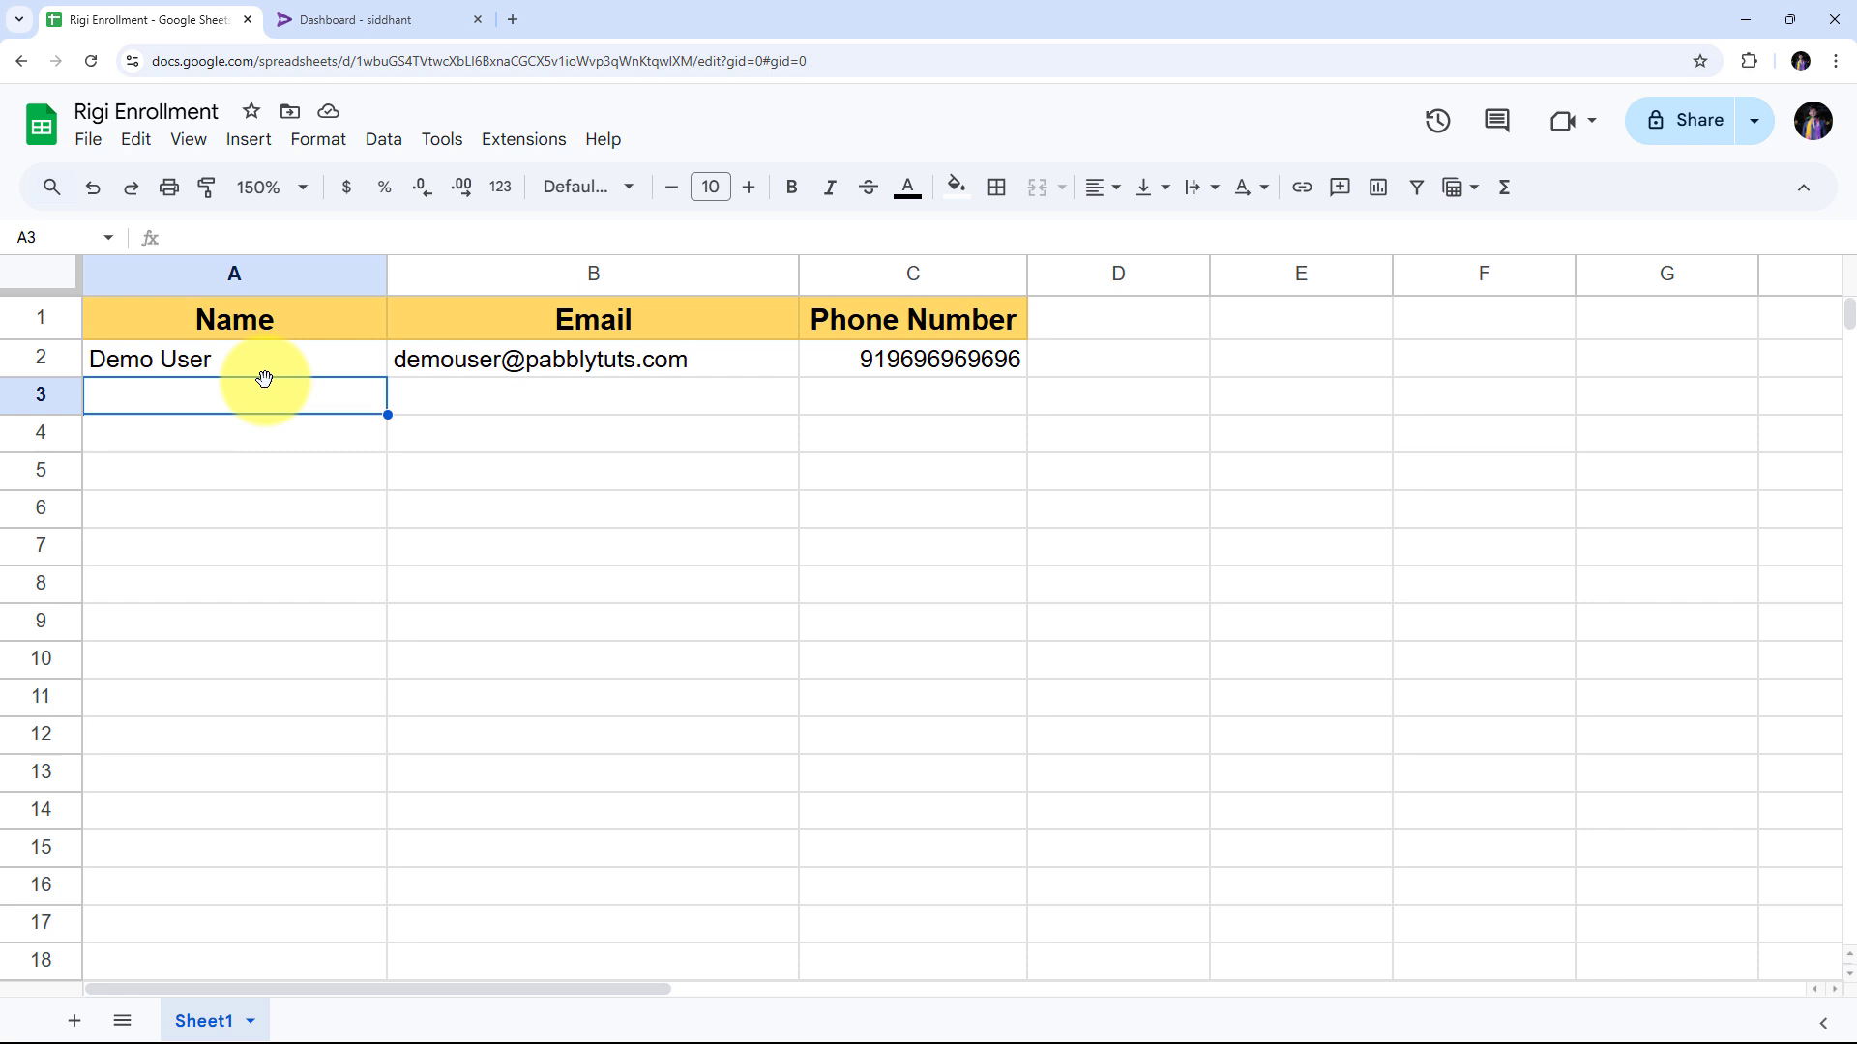
{"action": "left_click", "coordinate": [411, 19]}
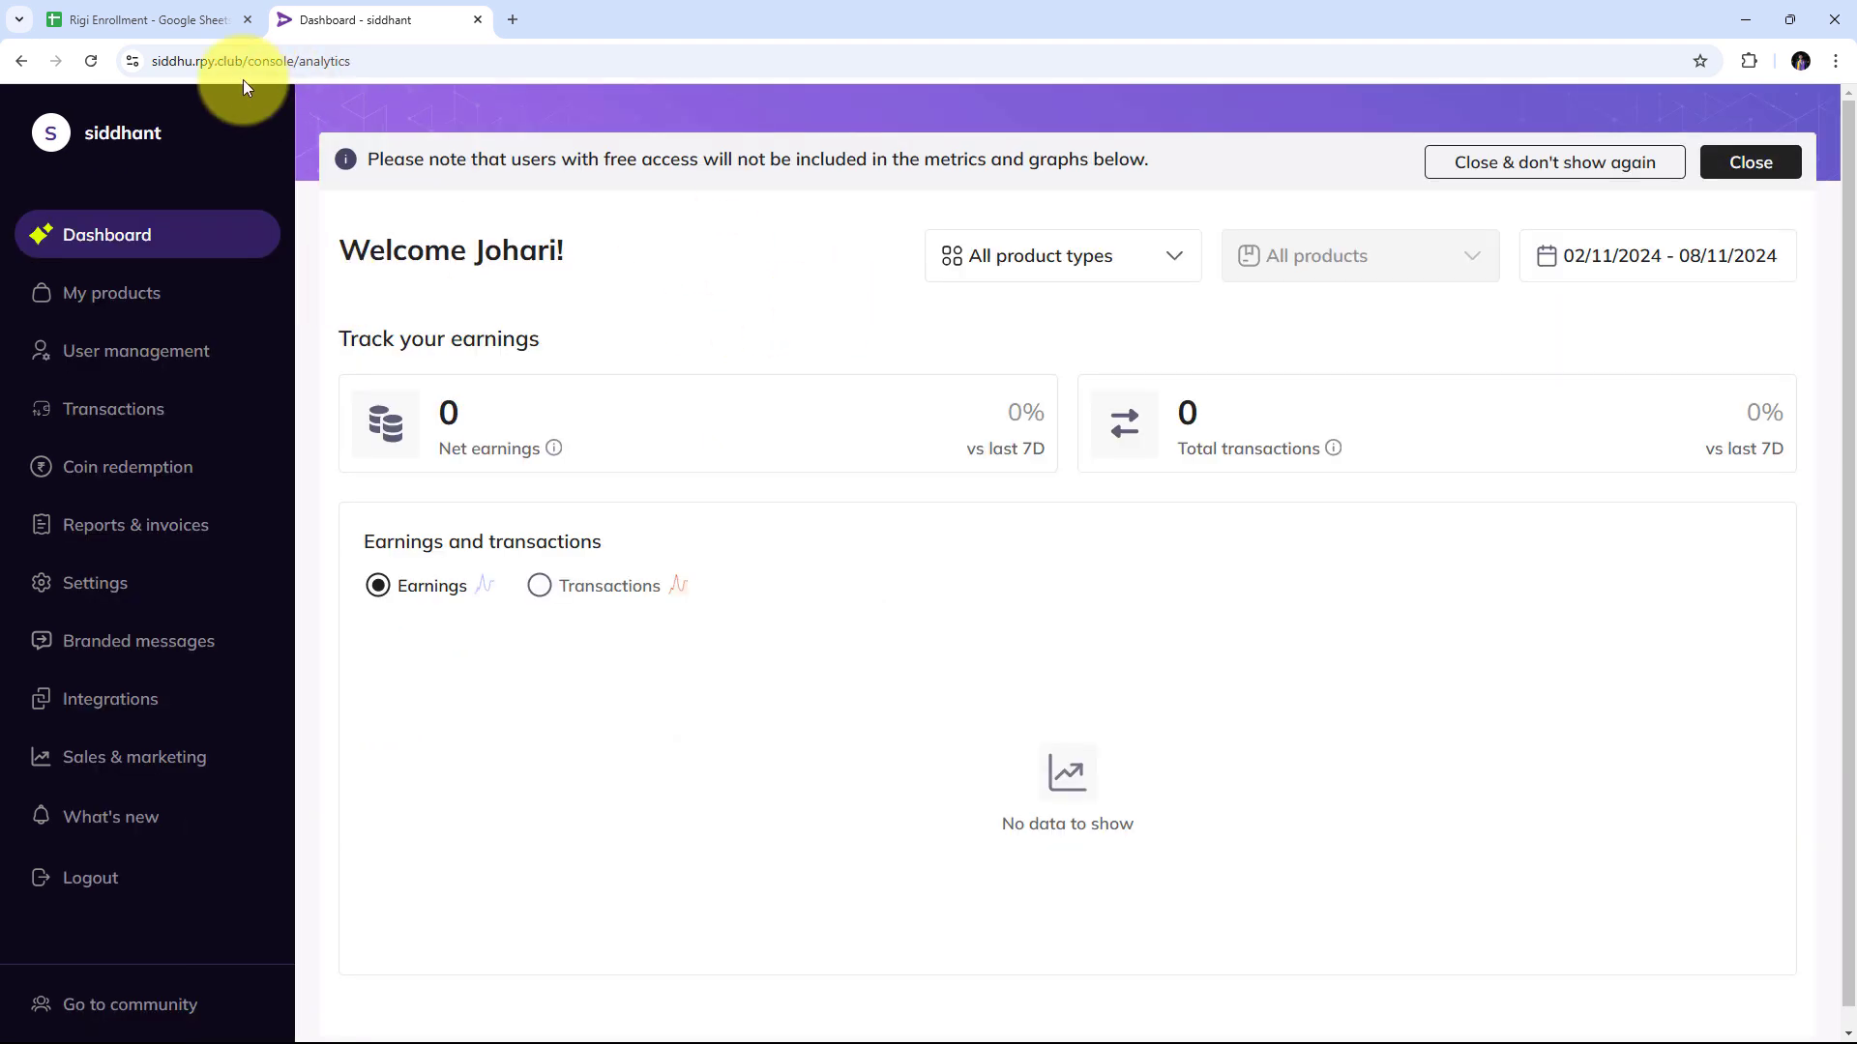
{"action": "left_click", "coordinate": [195, 15]}
{"action": "left_click", "coordinate": [333, 11]}
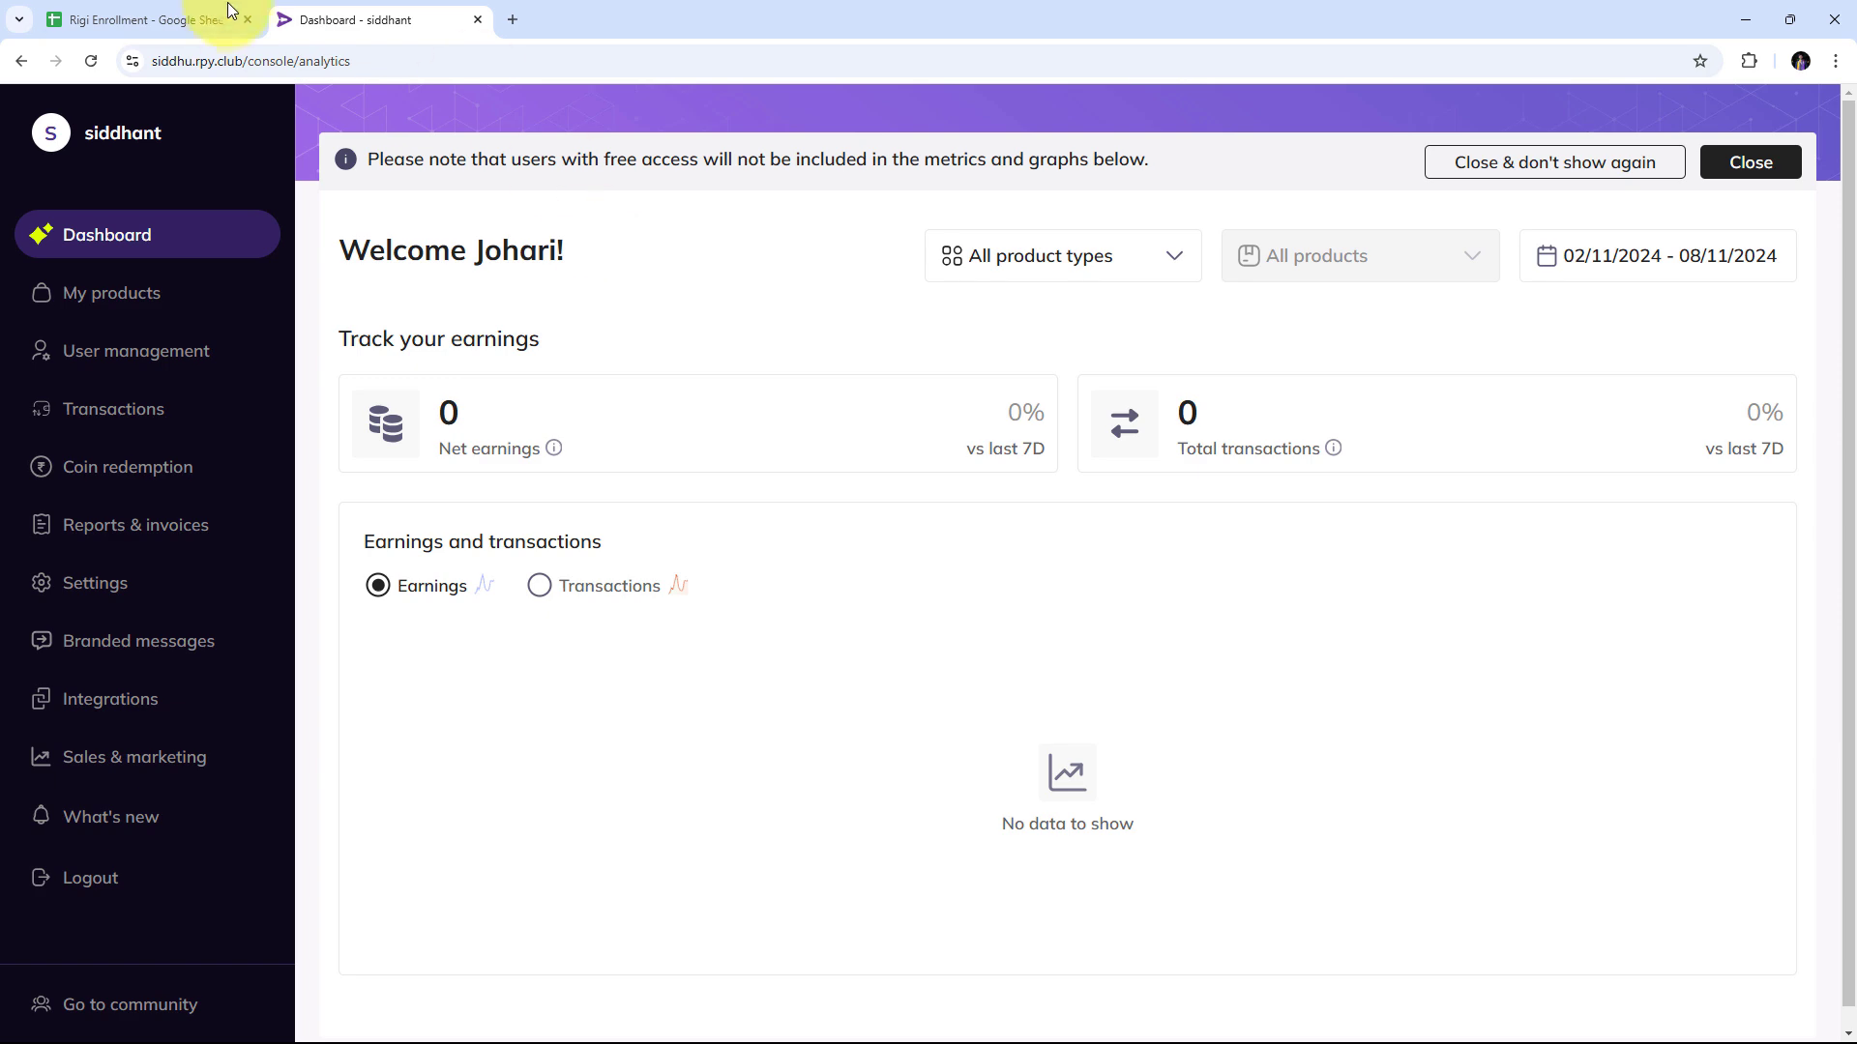
{"action": "left_click", "coordinate": [205, 13]}
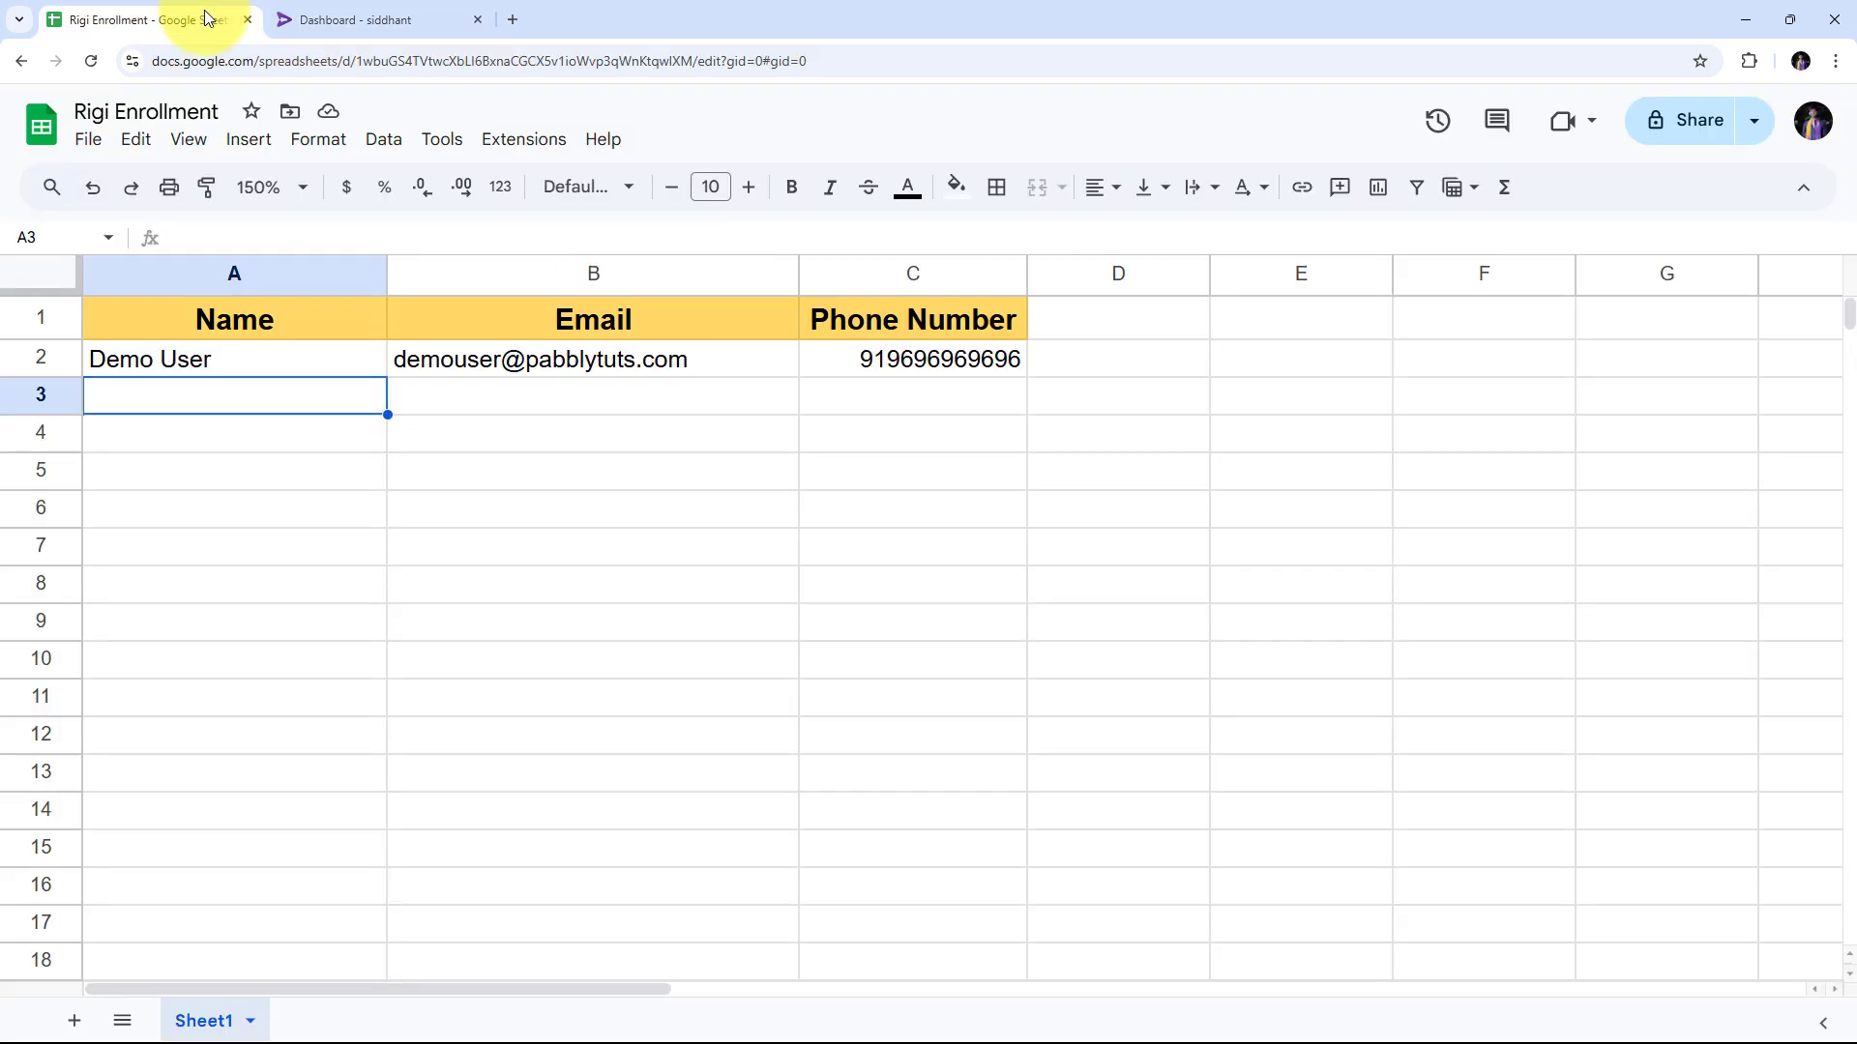
{"action": "left_click", "coordinate": [312, 17]}
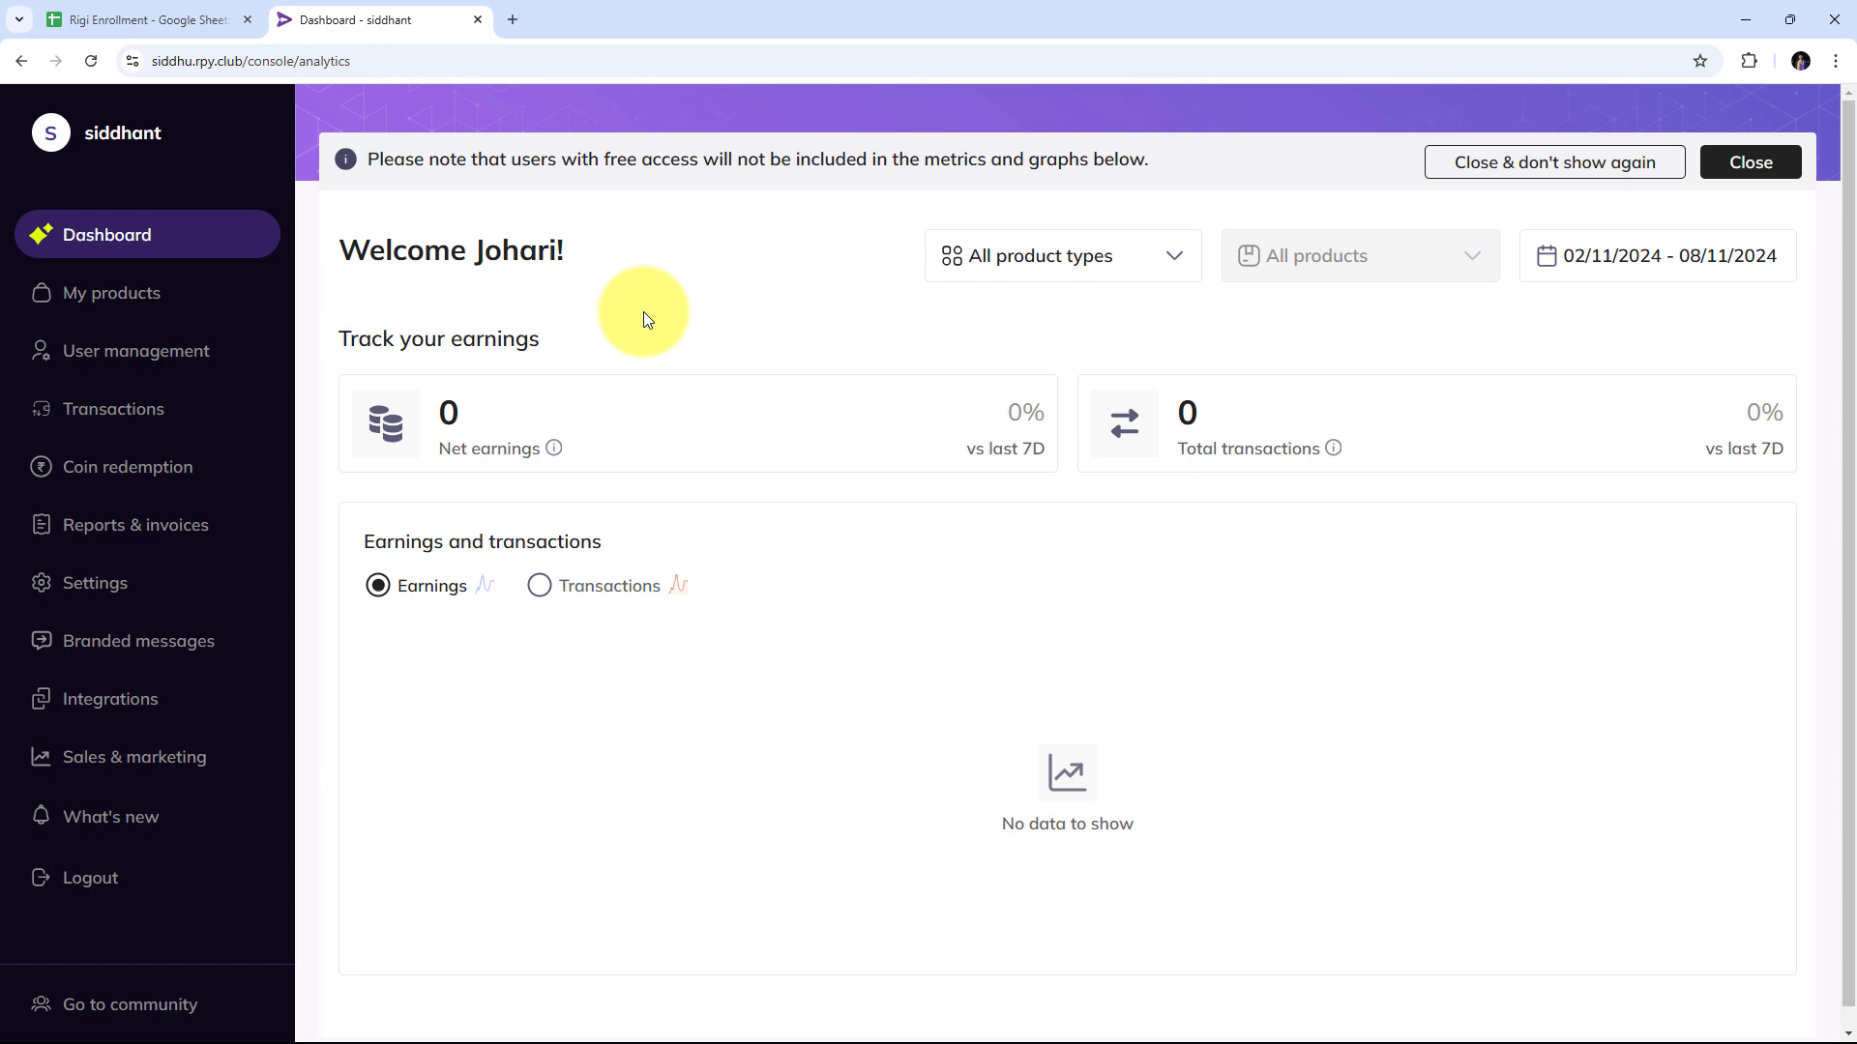
{"action": "left_click", "coordinate": [196, 3]}
{"action": "left_click", "coordinate": [358, 4]}
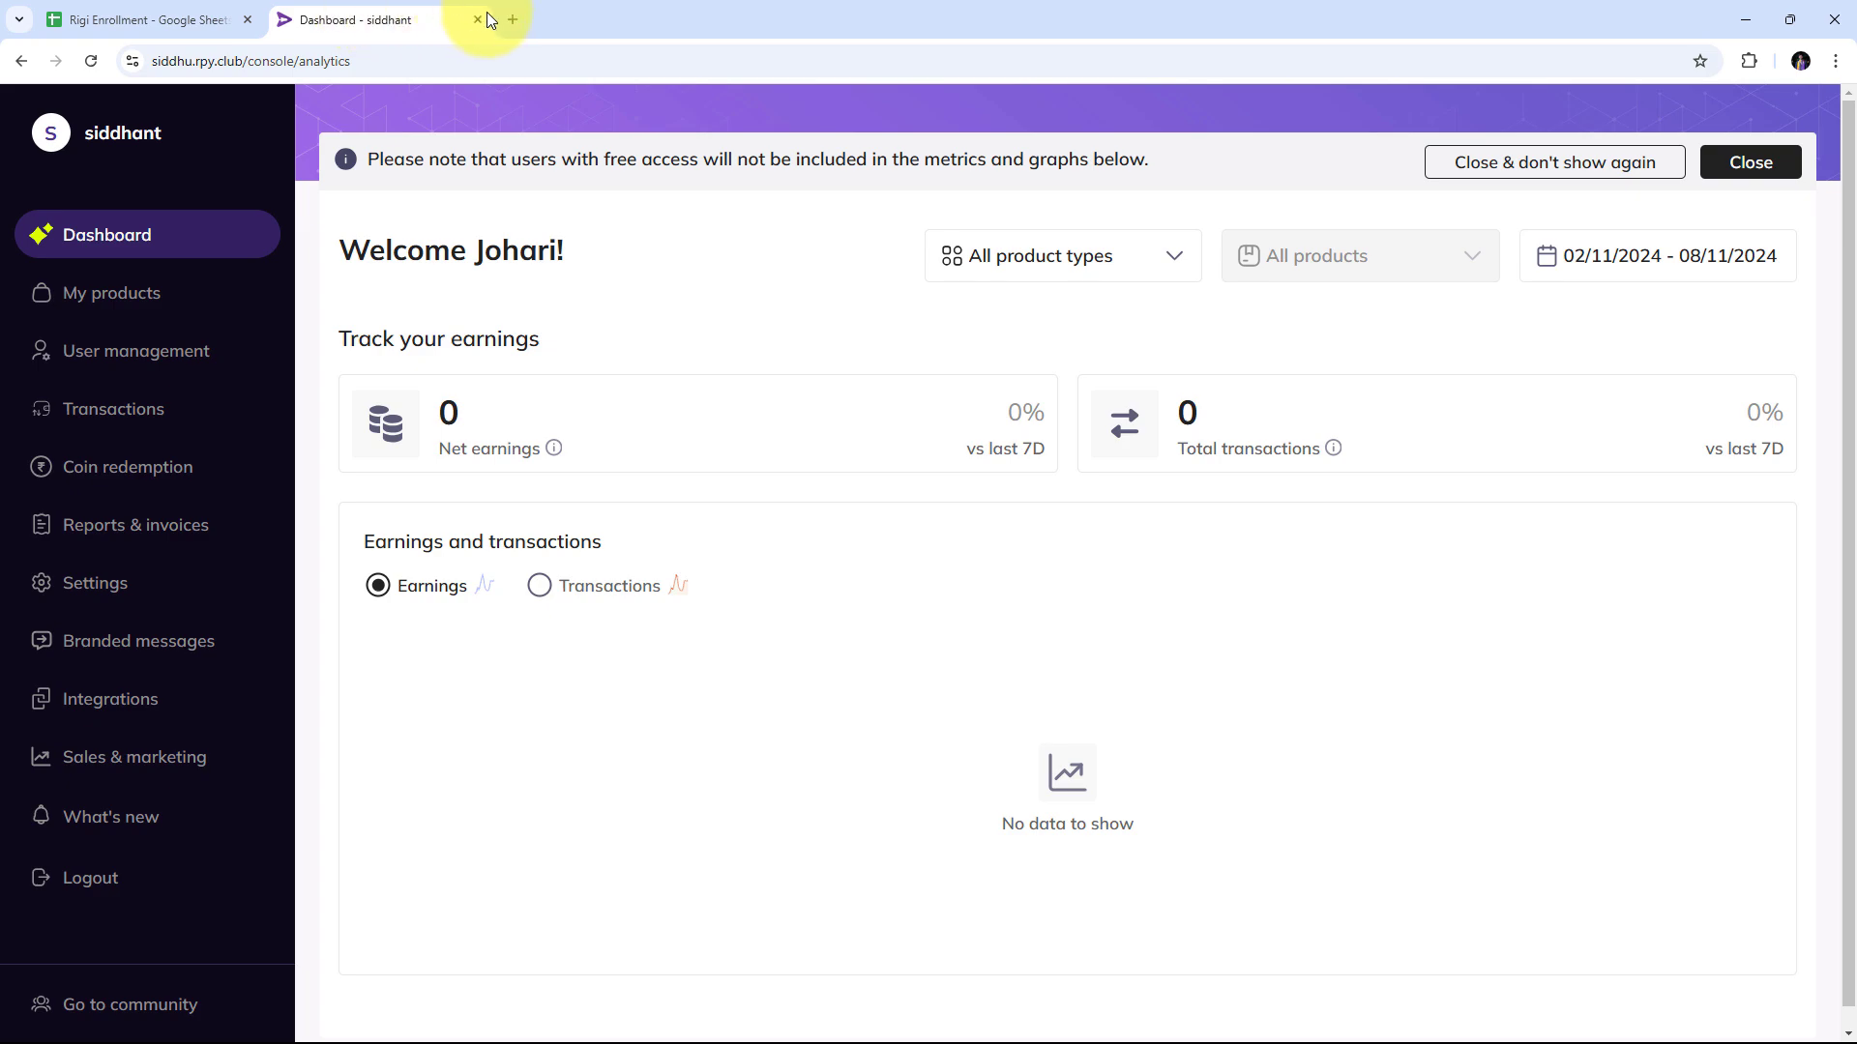
Load pabbly.com/connect in a new Chrome tab.
{"action": "left_click", "coordinate": [511, 23]}
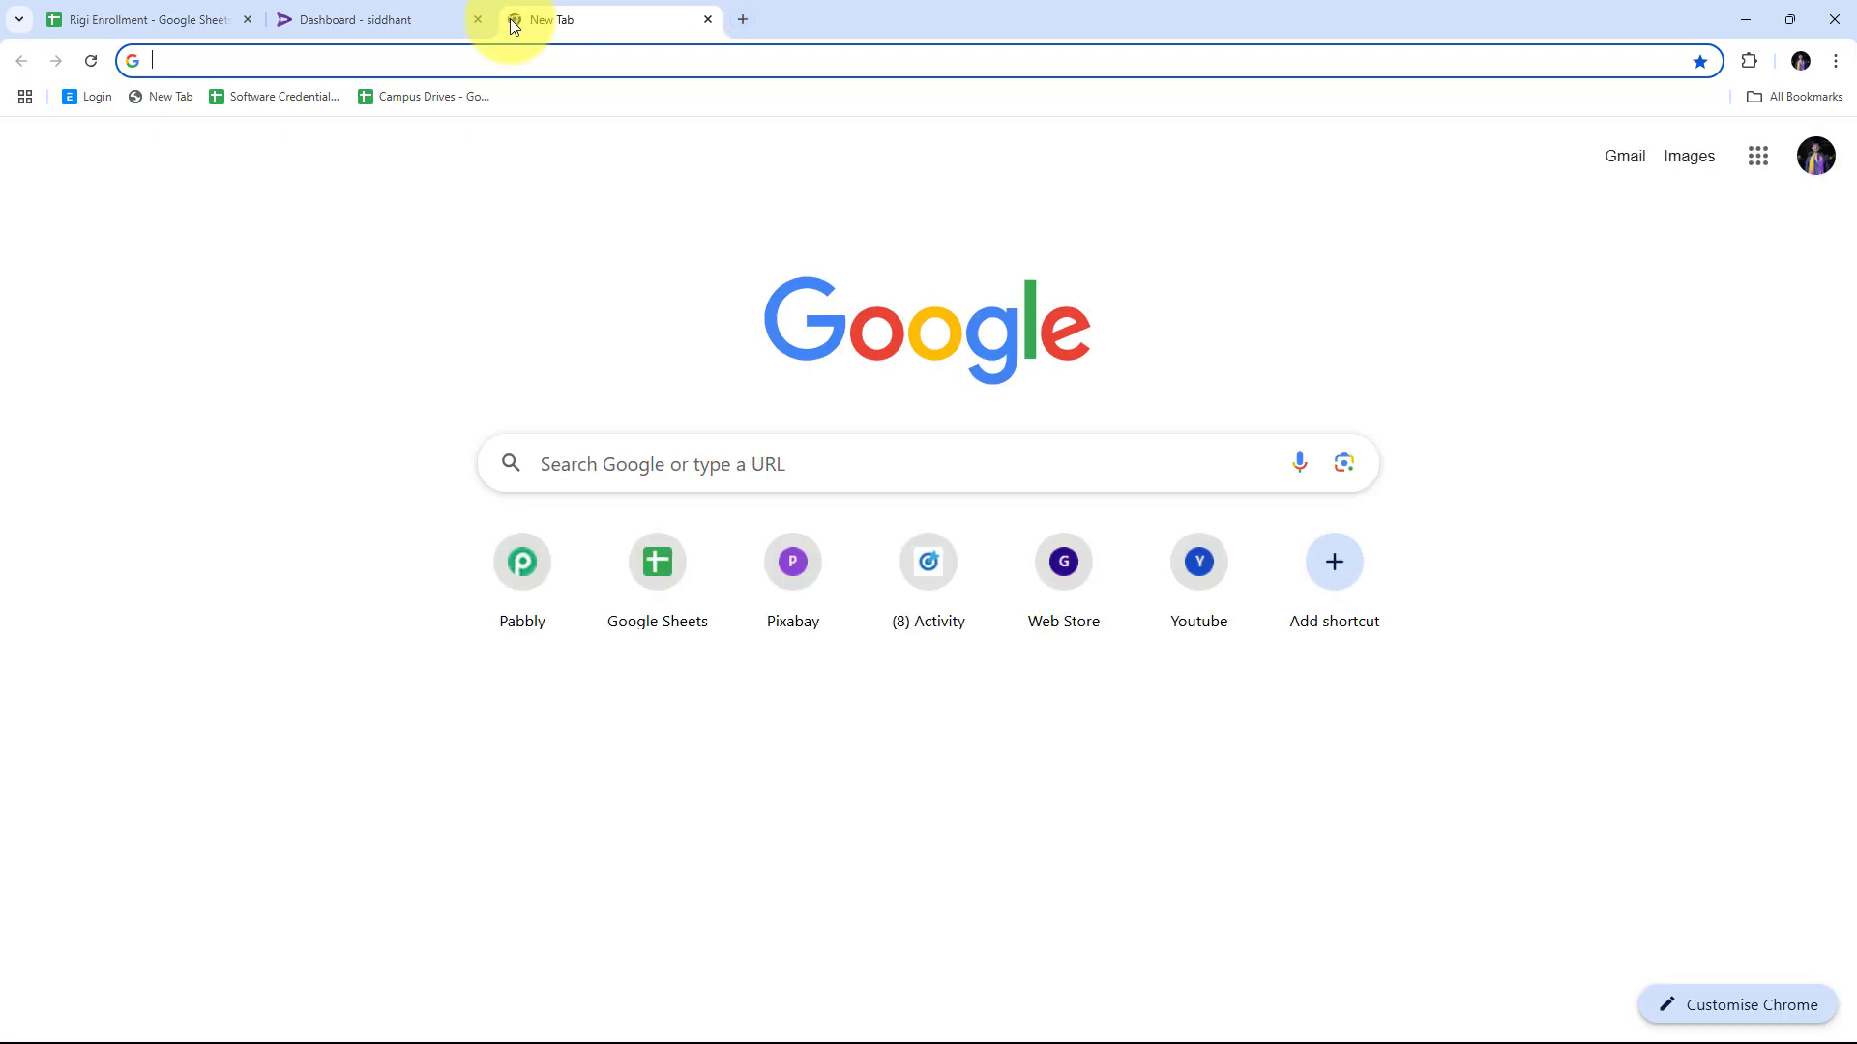
{"action": "type", "text": "pabbly"}
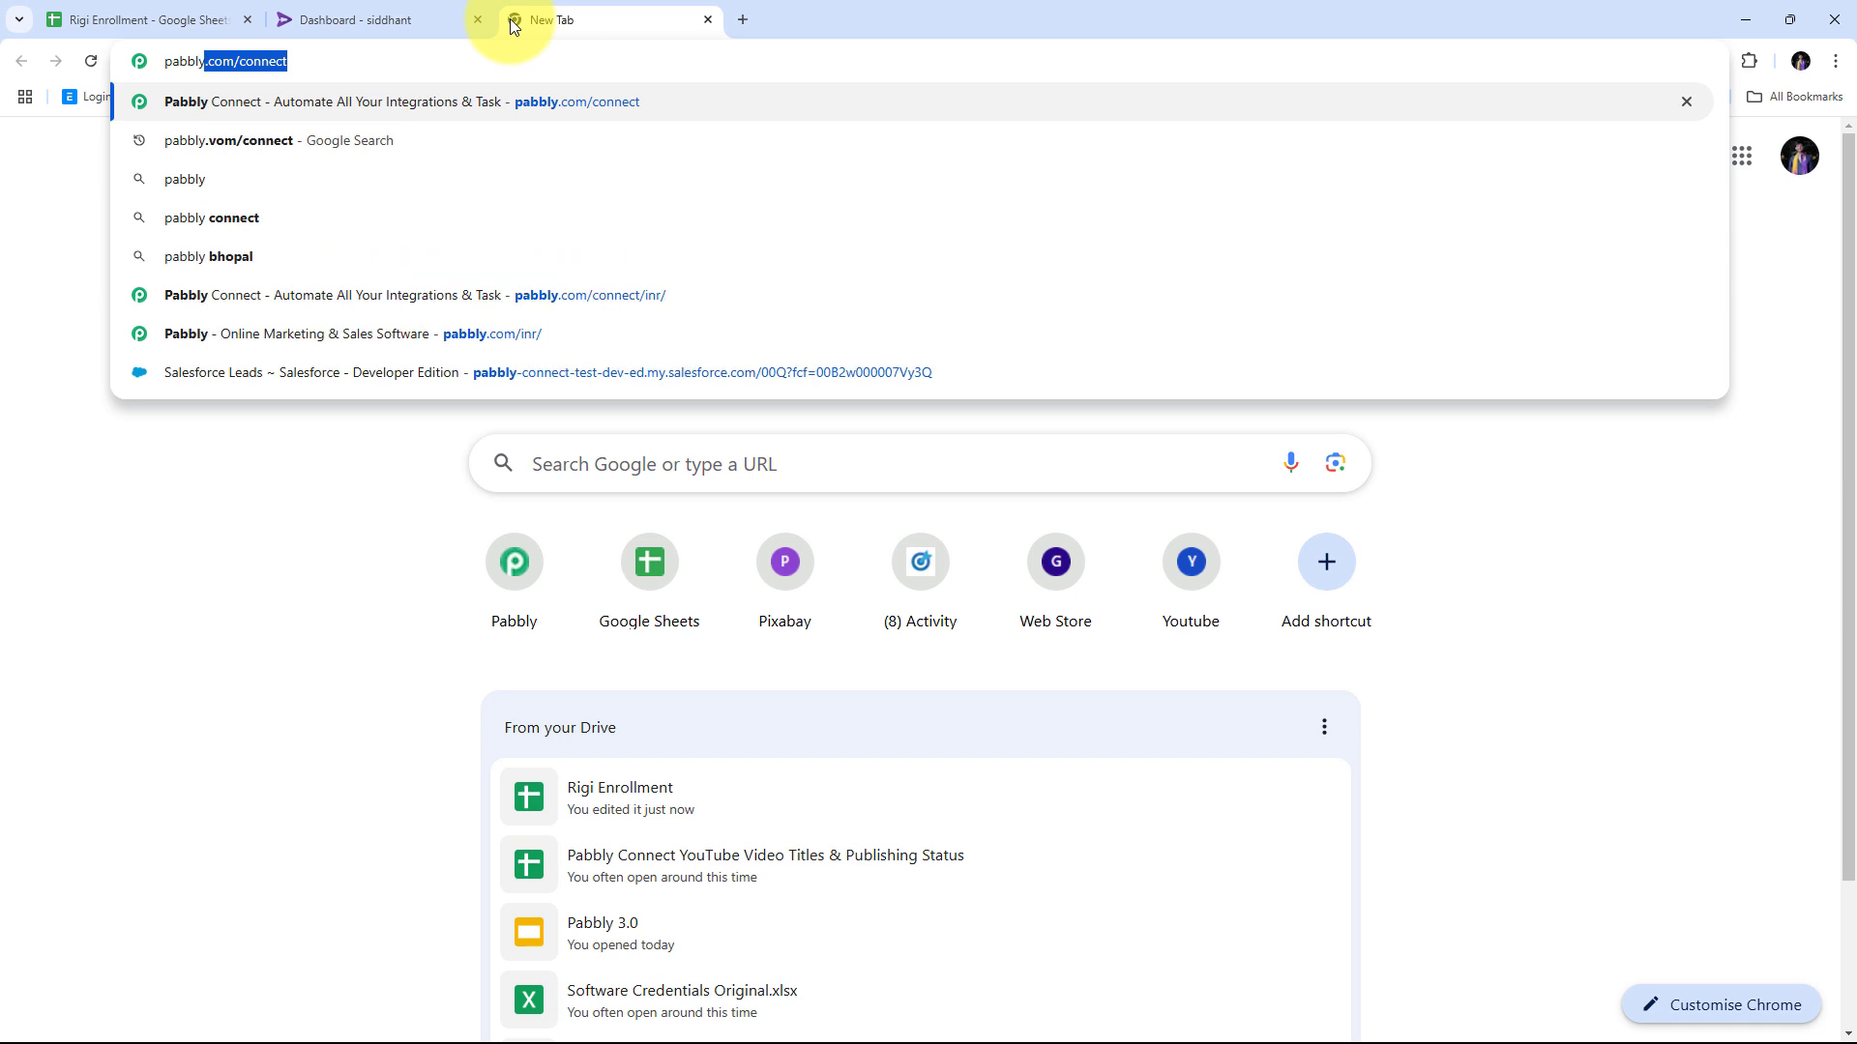
{"action": "type", "text": ".com/"}
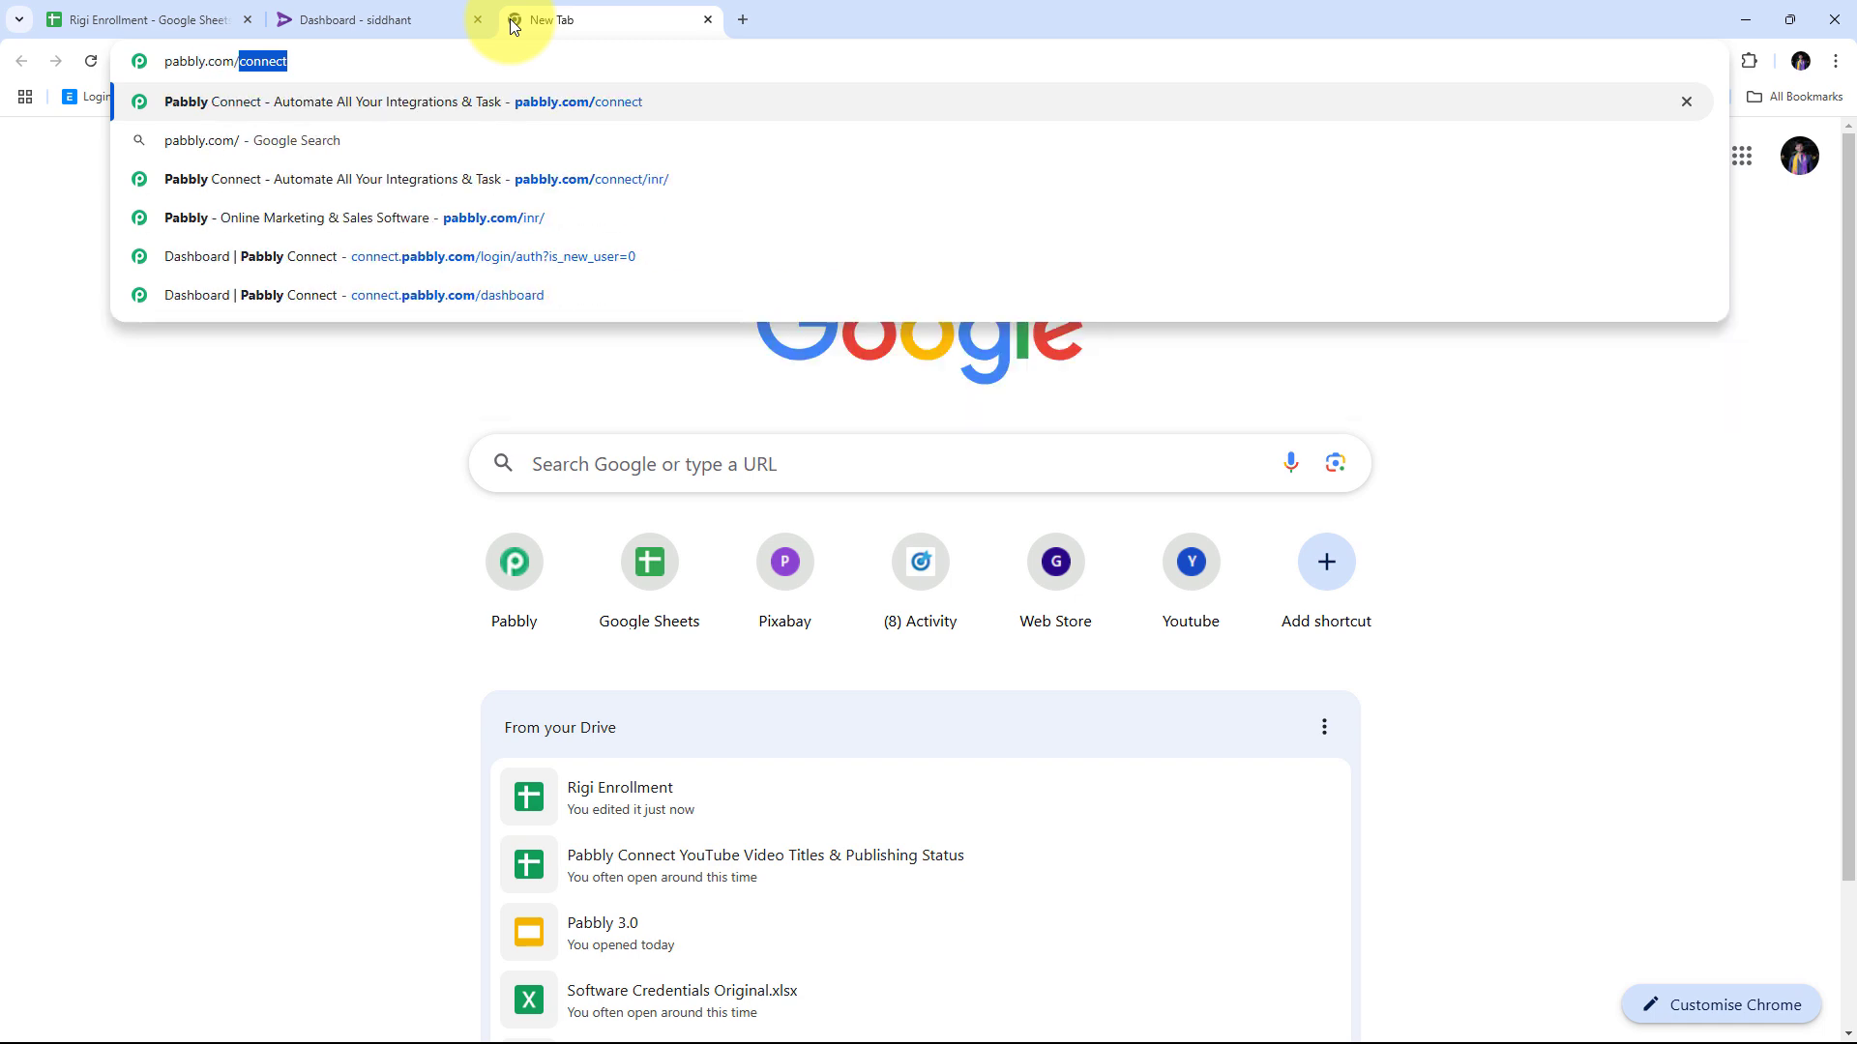
{"action": "type", "text": "conne"}
{"action": "key", "text": "Return"}
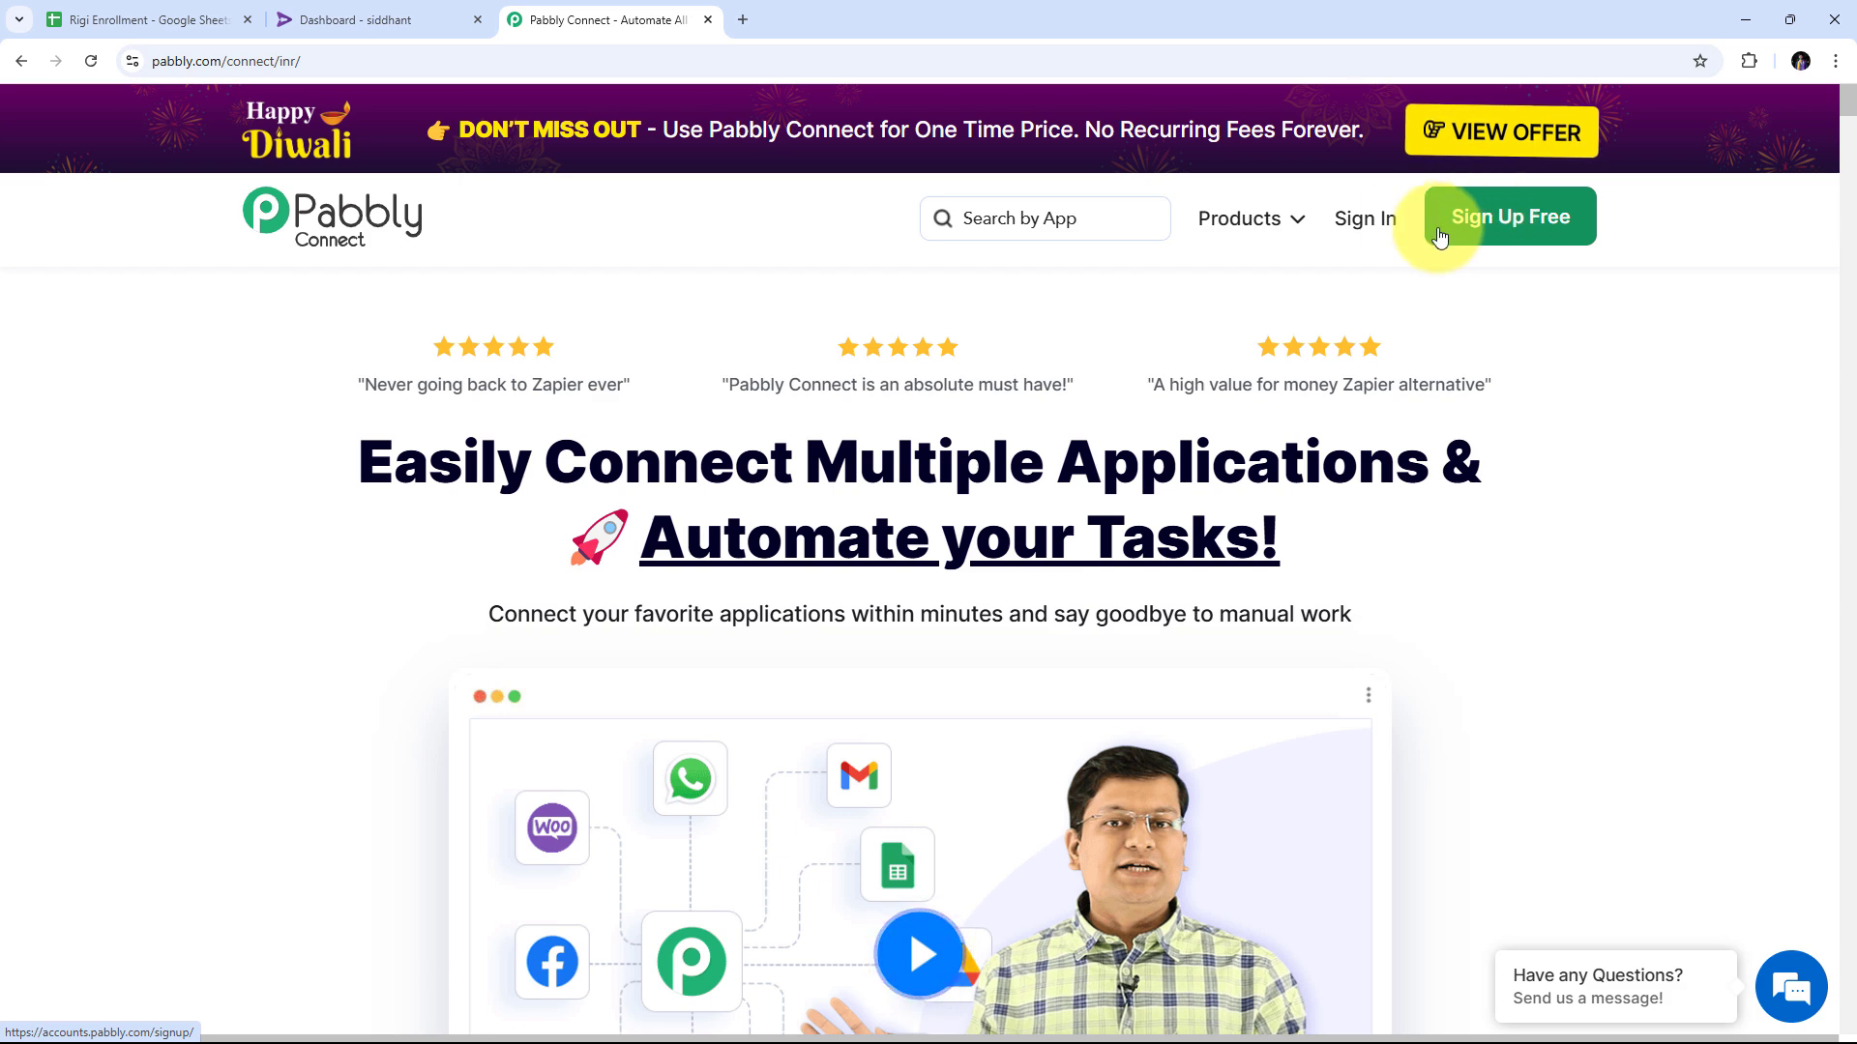
Sign in to Pabbly and launch Pabbly Connect from the All Pabbly Apps page.
{"action": "left_click", "coordinate": [1375, 232]}
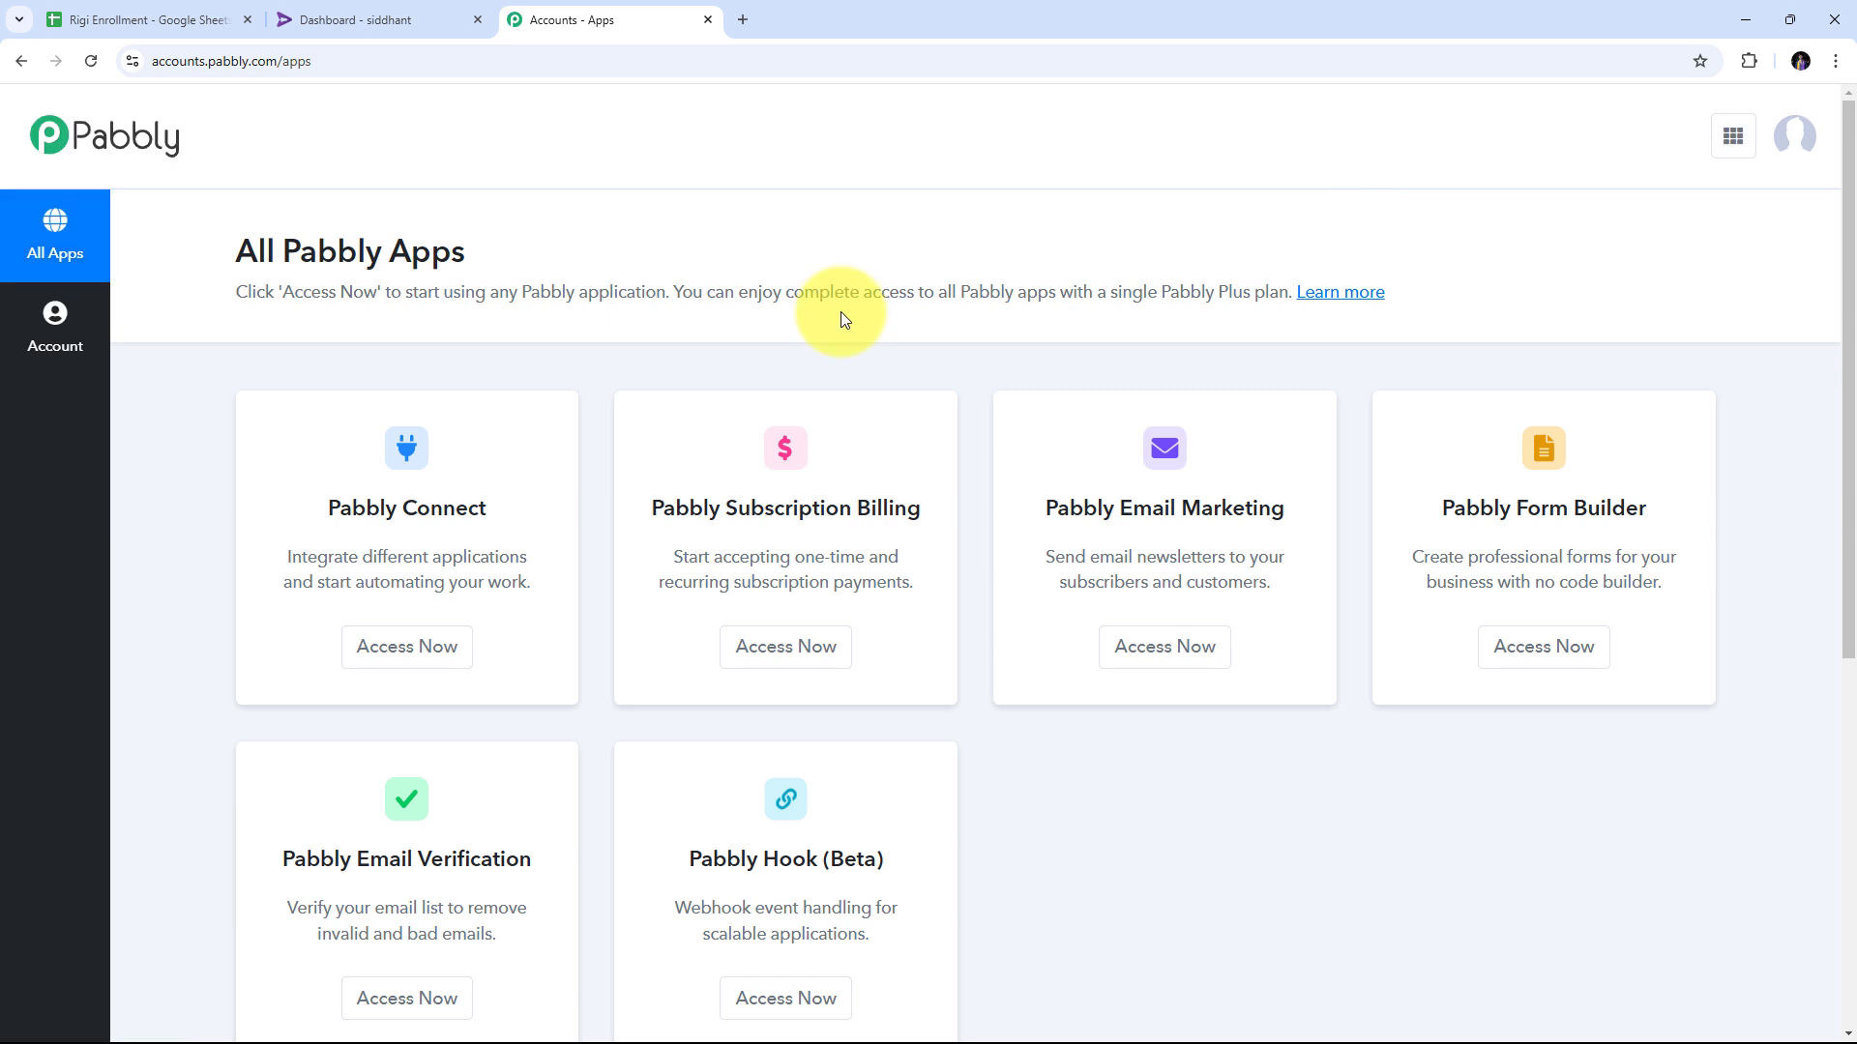
{"action": "scroll", "coordinate": [831, 290], "scroll_direction": "down", "scroll_amount": 2}
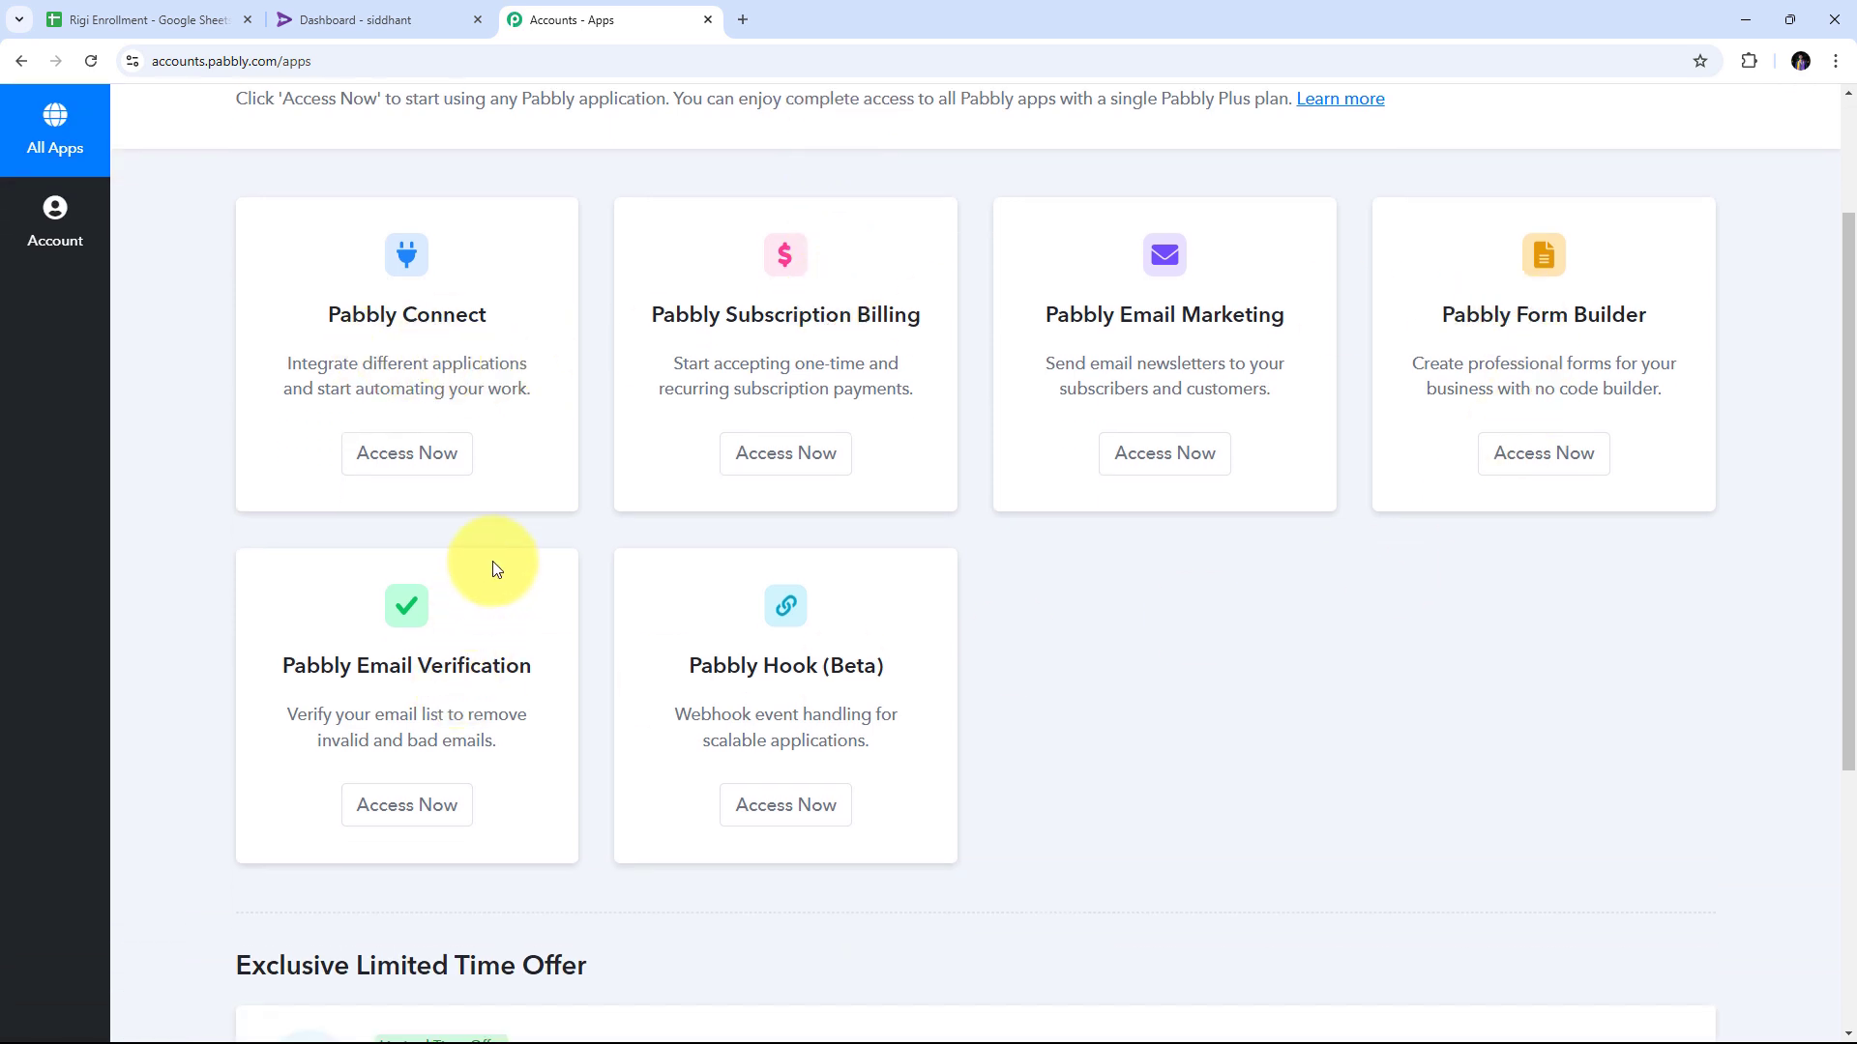
{"action": "scroll", "coordinate": [489, 541], "scroll_direction": "up", "scroll_amount": 1}
{"action": "left_click_drag", "start_coordinate": [316, 398], "coordinate": [511, 412]}
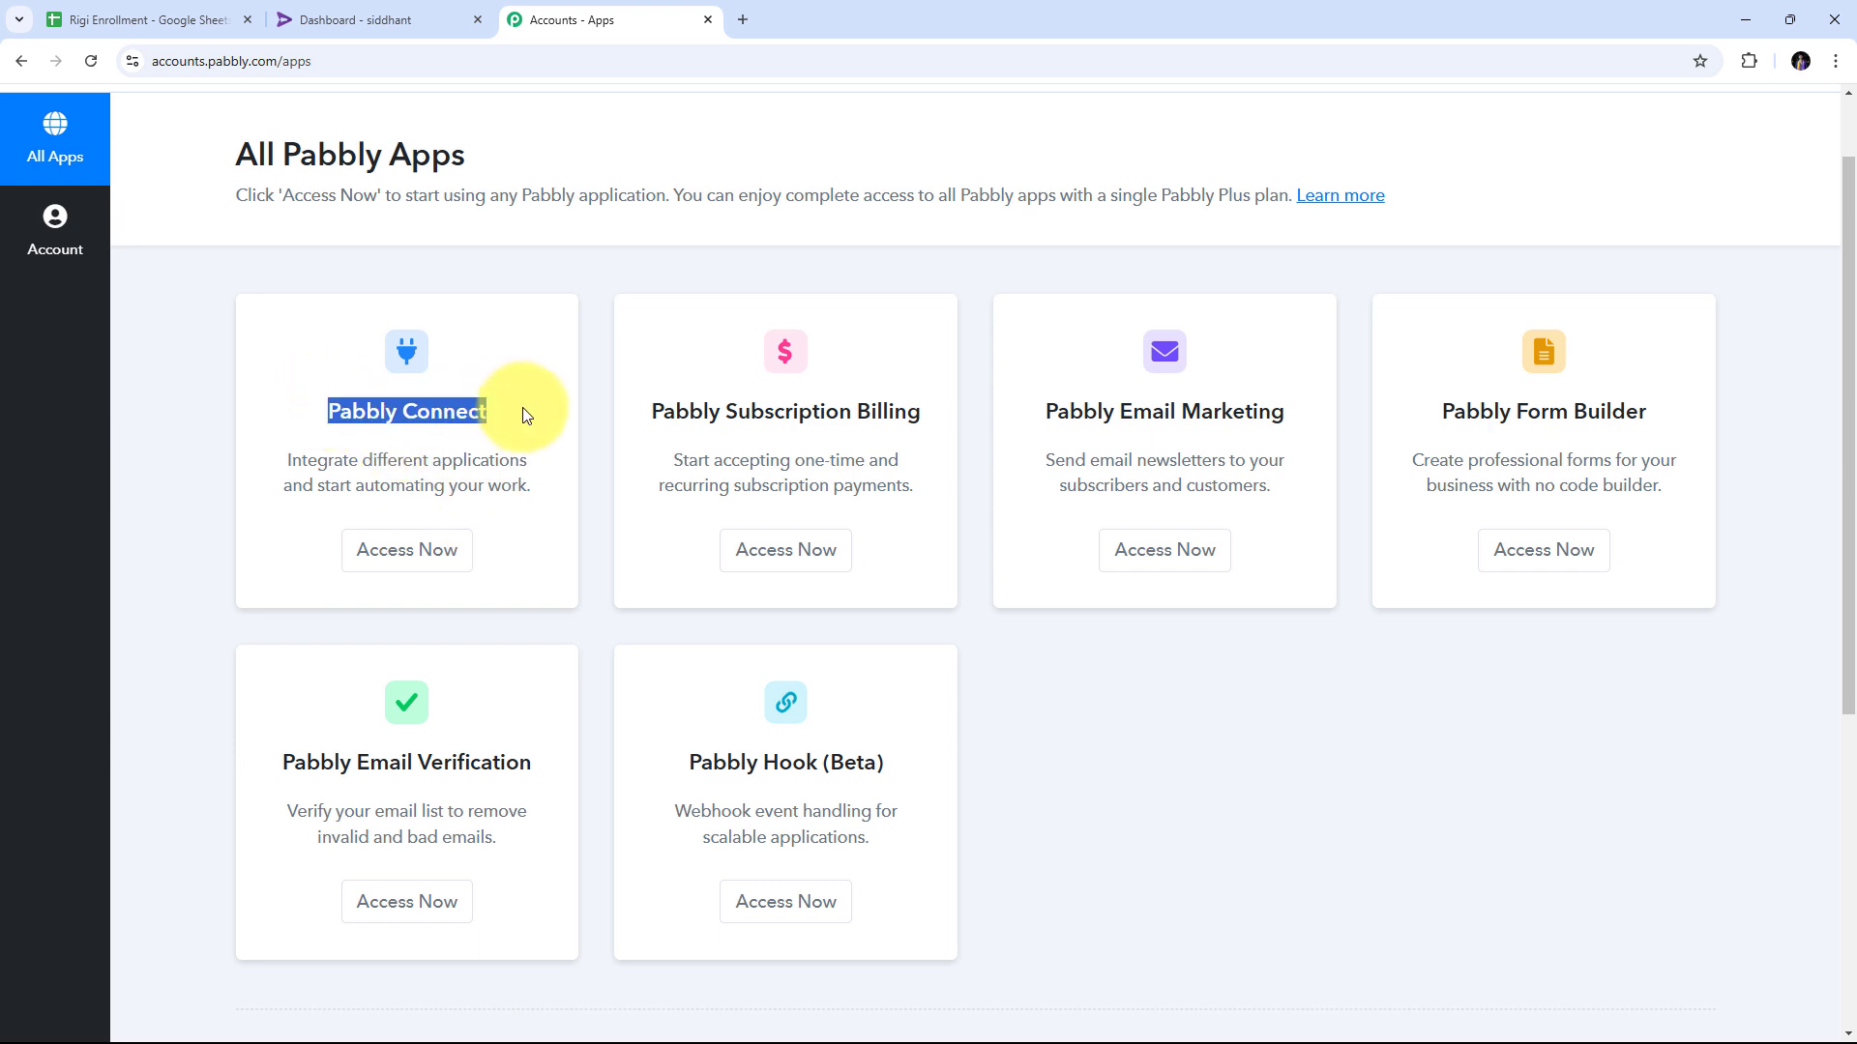
{"action": "scroll", "coordinate": [459, 404], "scroll_direction": "up", "scroll_amount": 1}
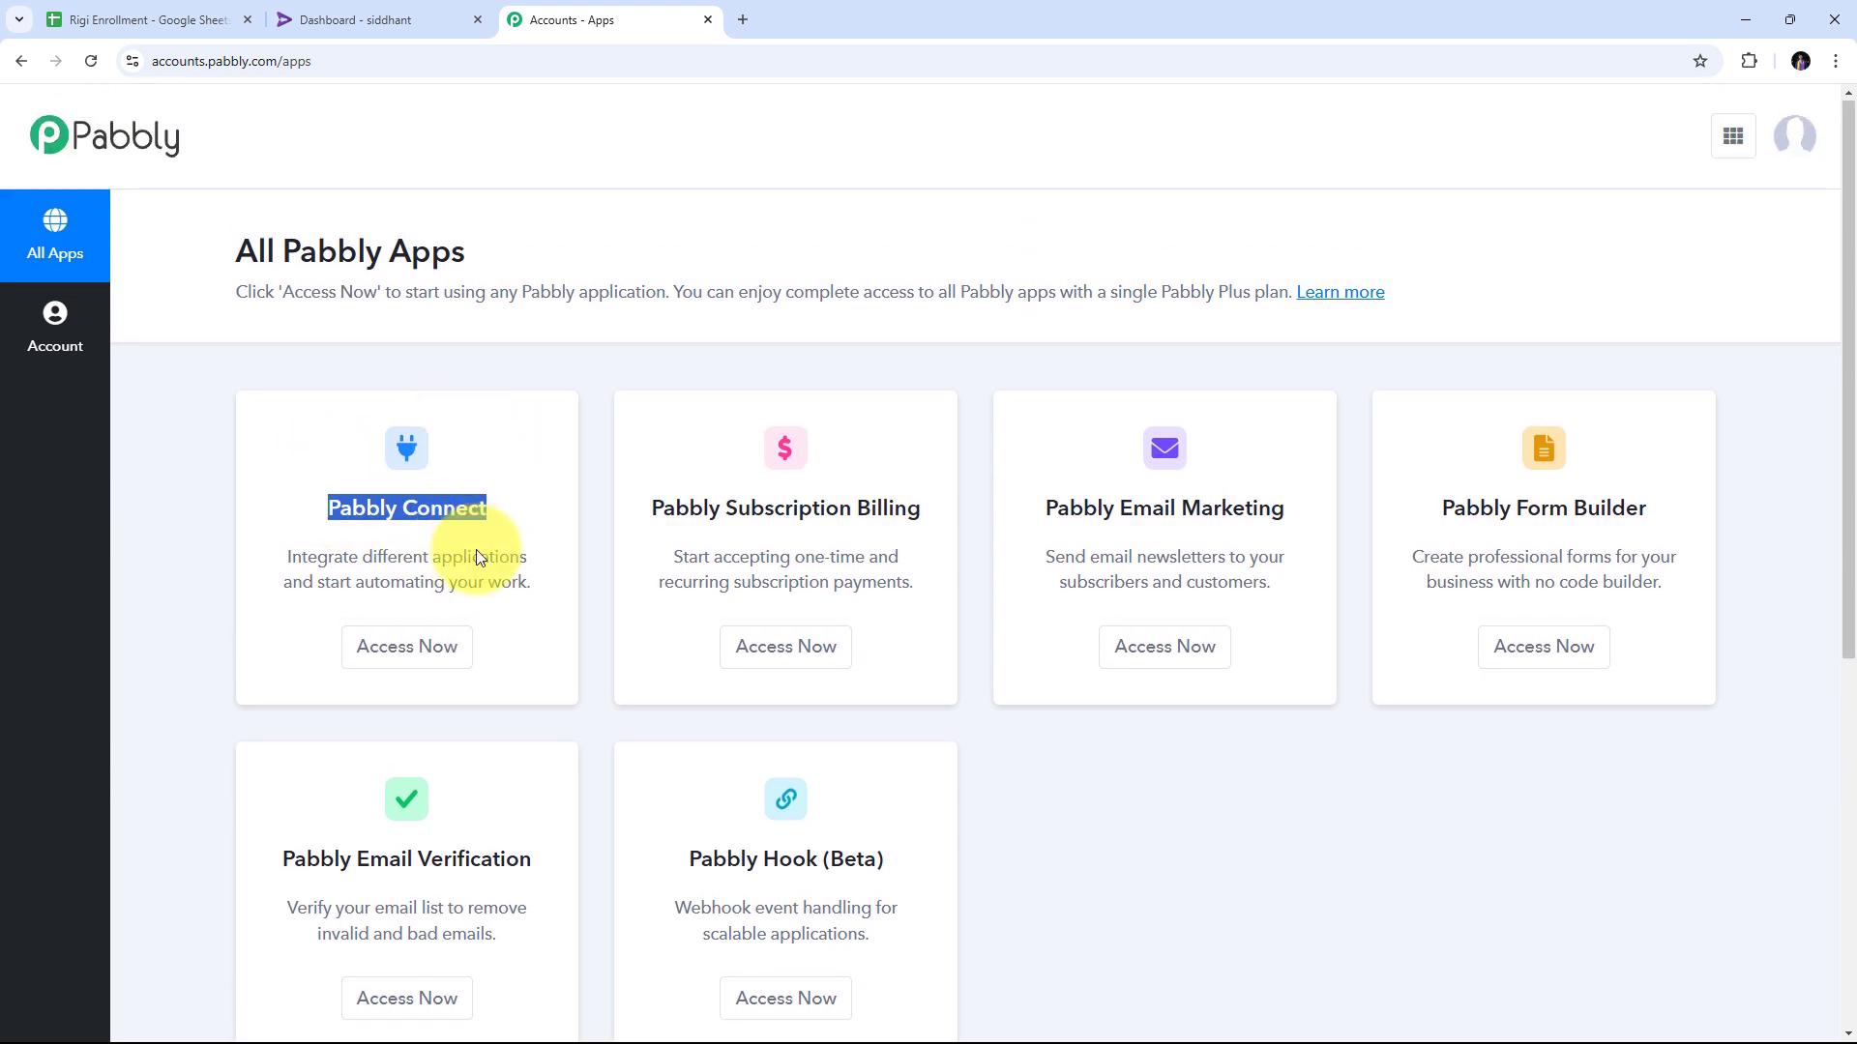
{"action": "left_click", "coordinate": [388, 656]}
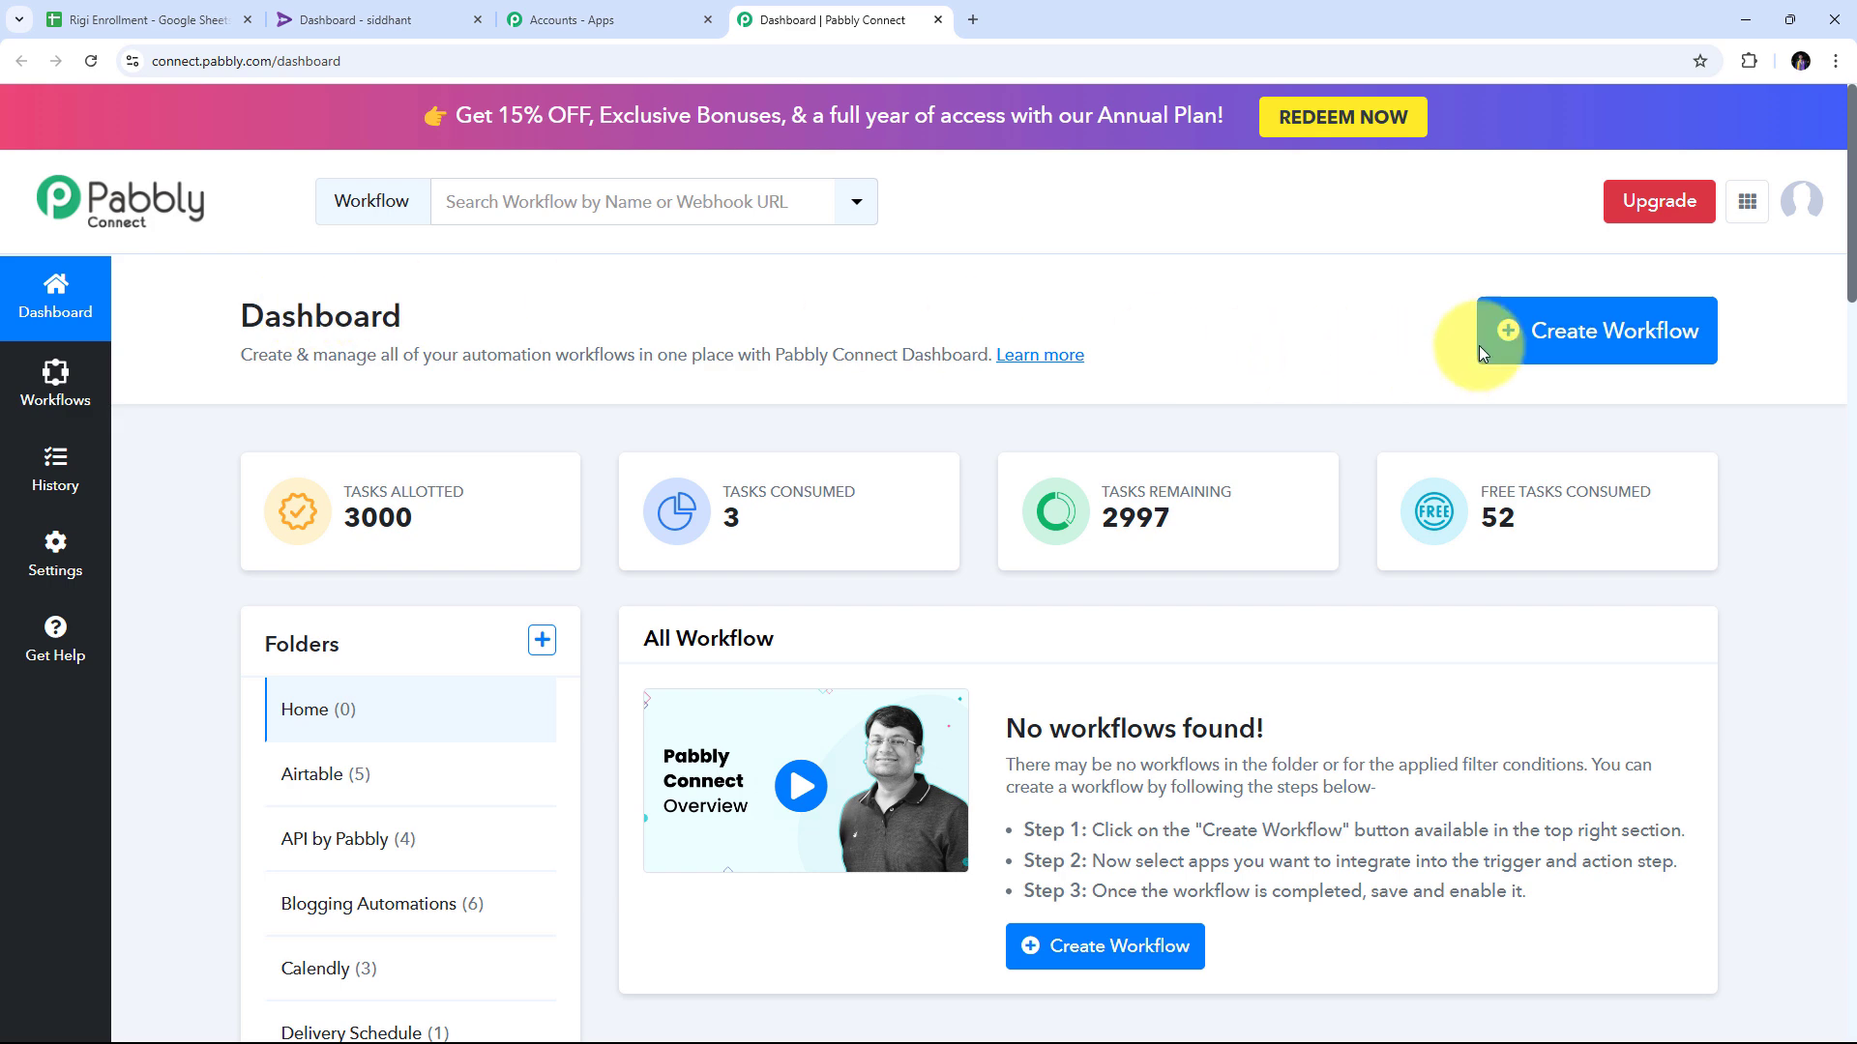
Create workflow 'Enroll Rigi User from New Google Sheets Row' in the Google Sheets folder.
{"action": "left_click", "coordinate": [1574, 348]}
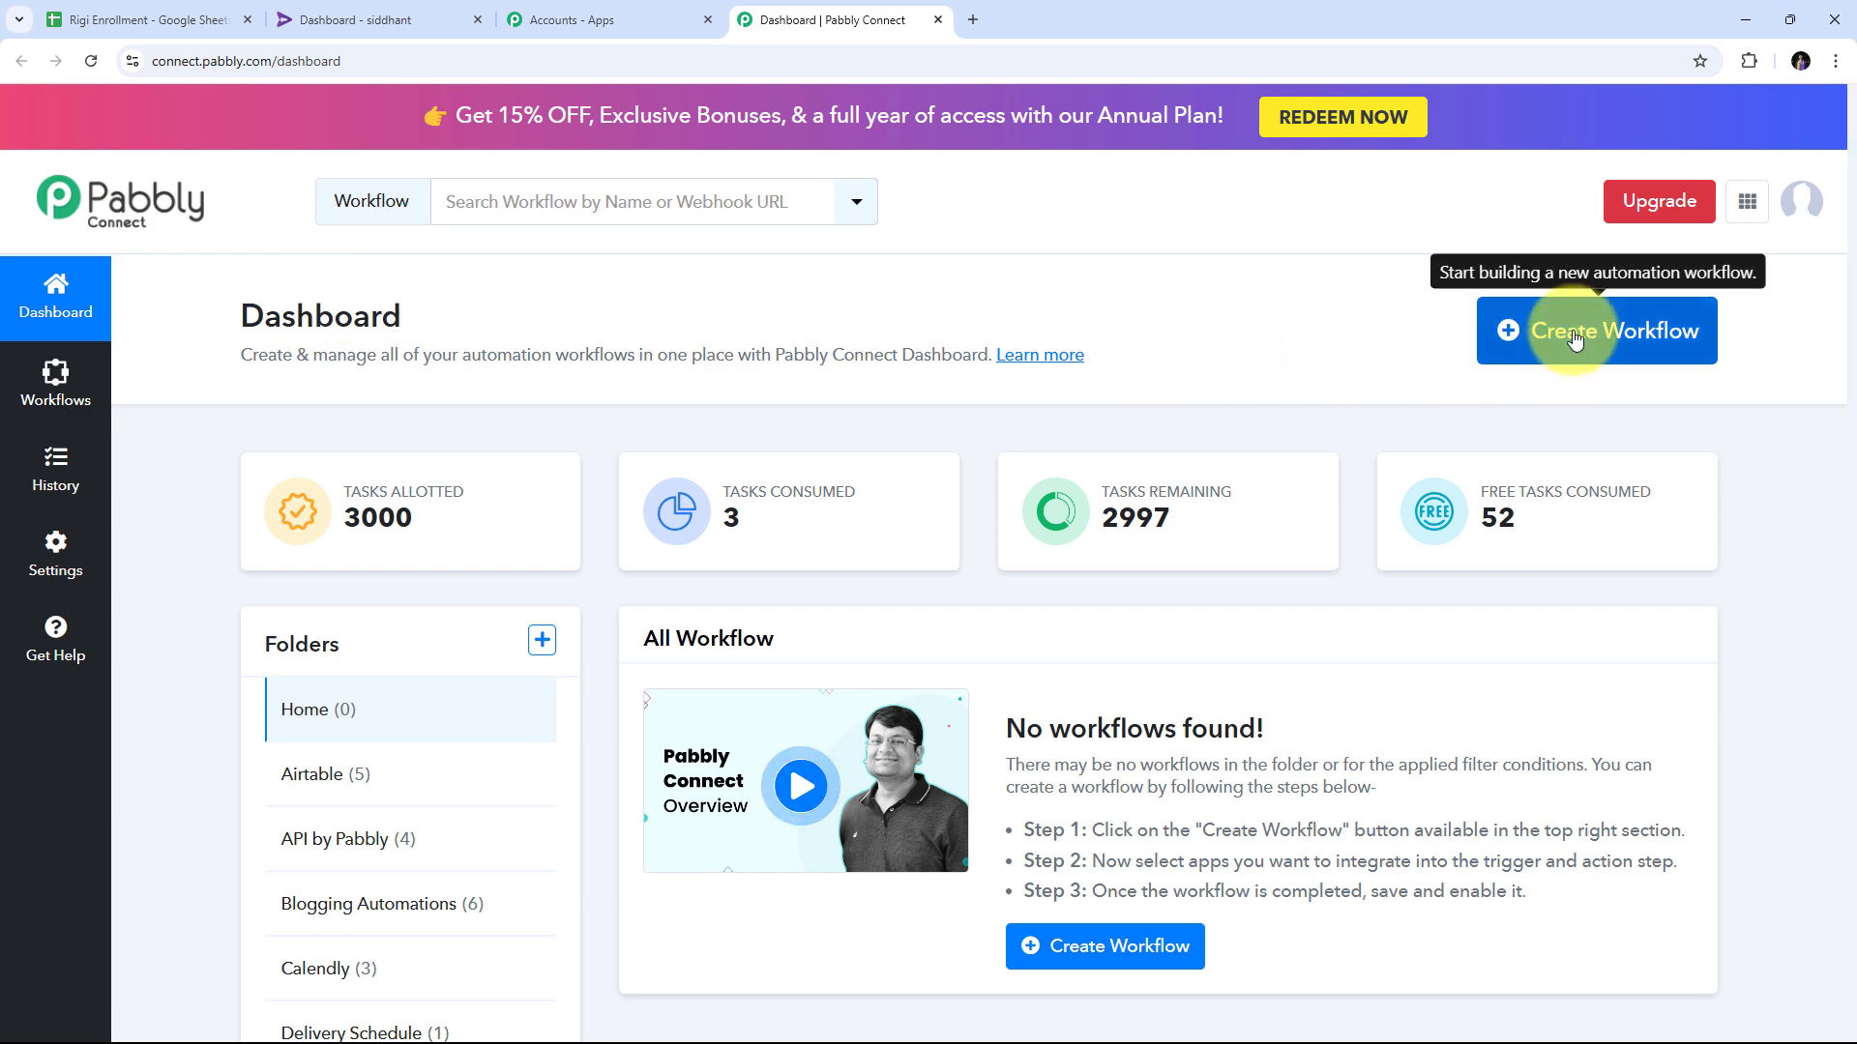
{"action": "left_click", "coordinate": [825, 490]}
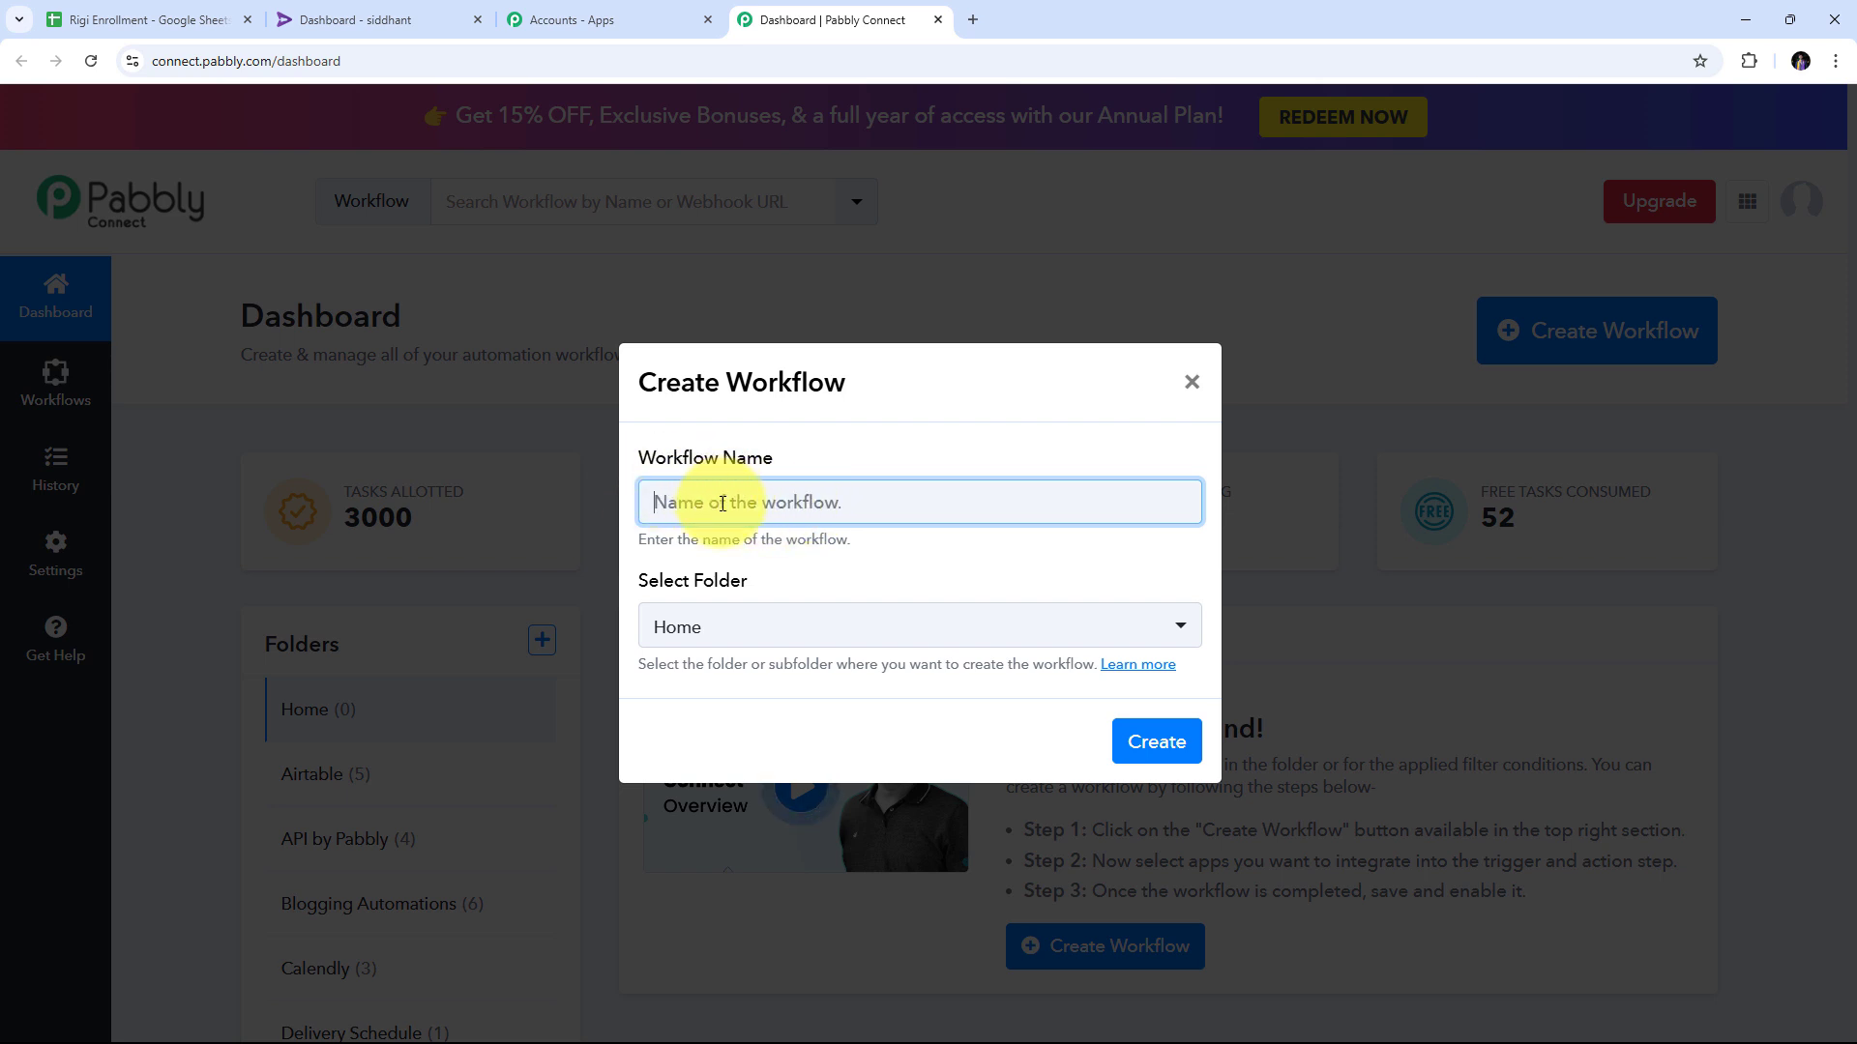
{"action": "type", "text": "Enroll Rigi User from New Google Sheets Row"}
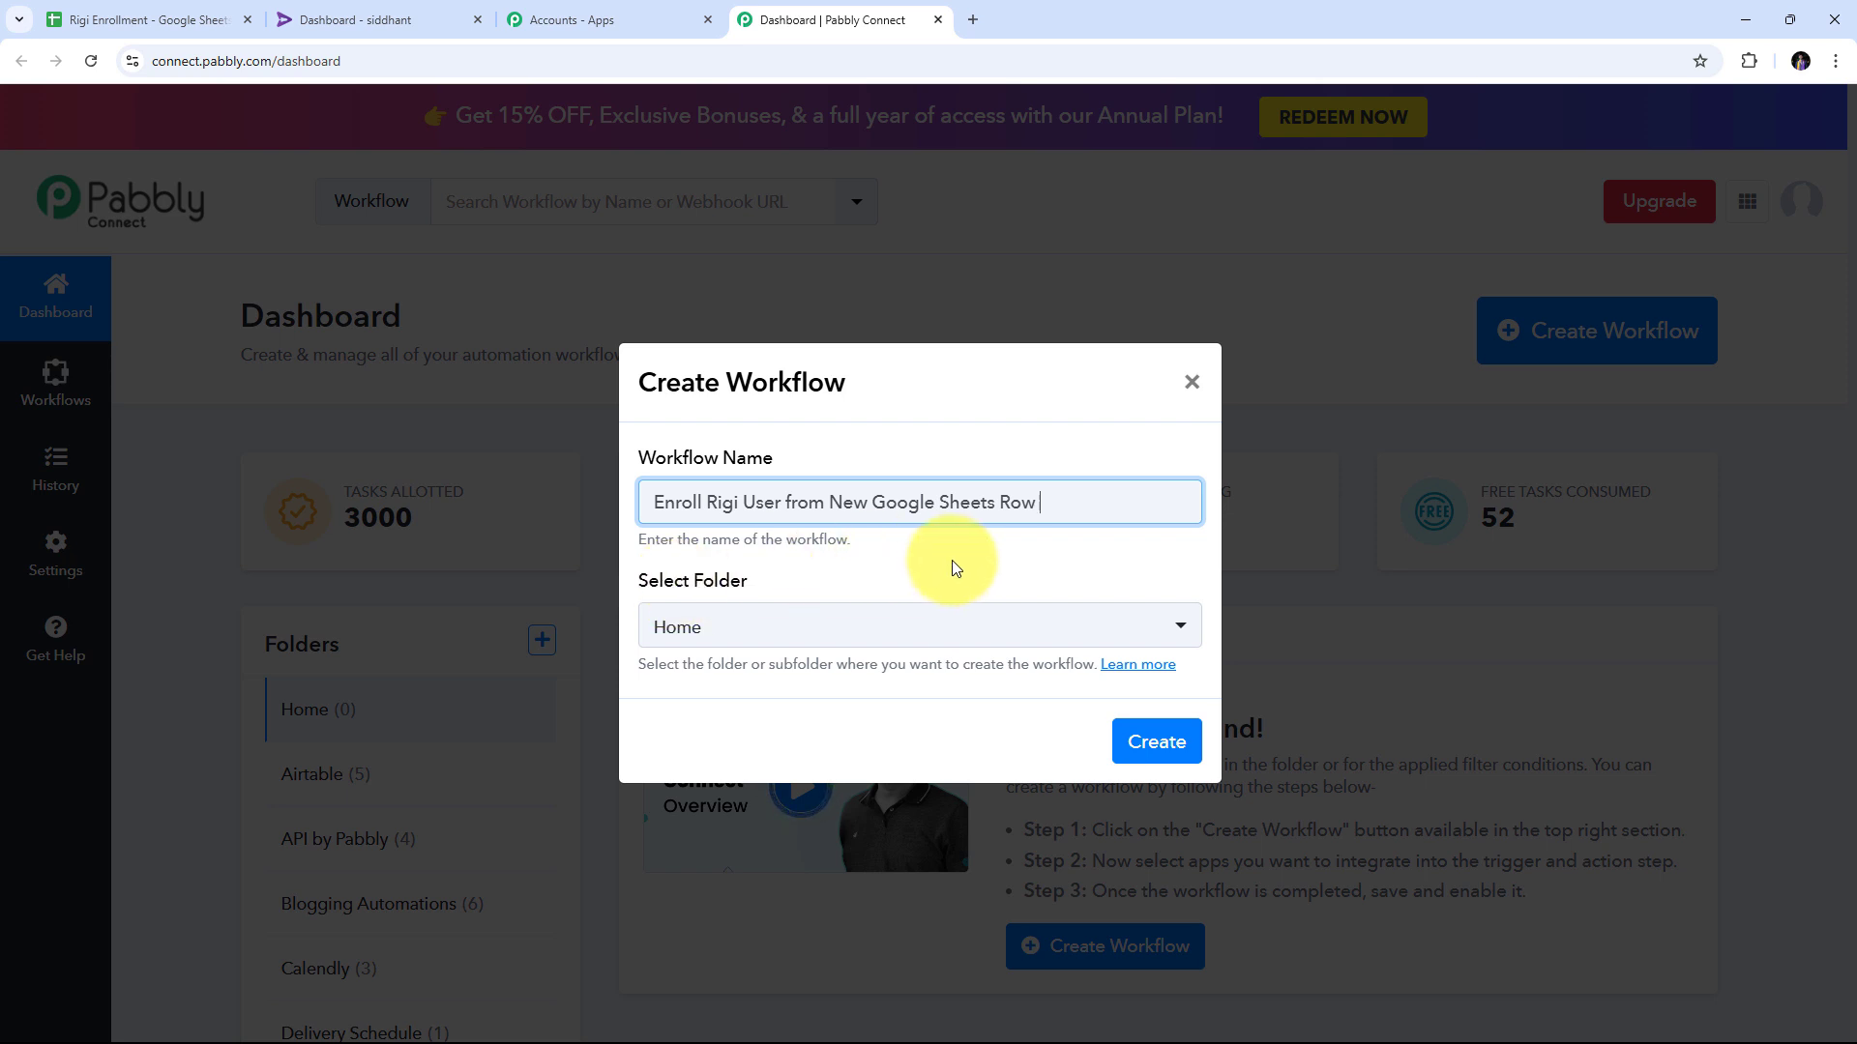
{"action": "left_click", "coordinate": [1029, 622]}
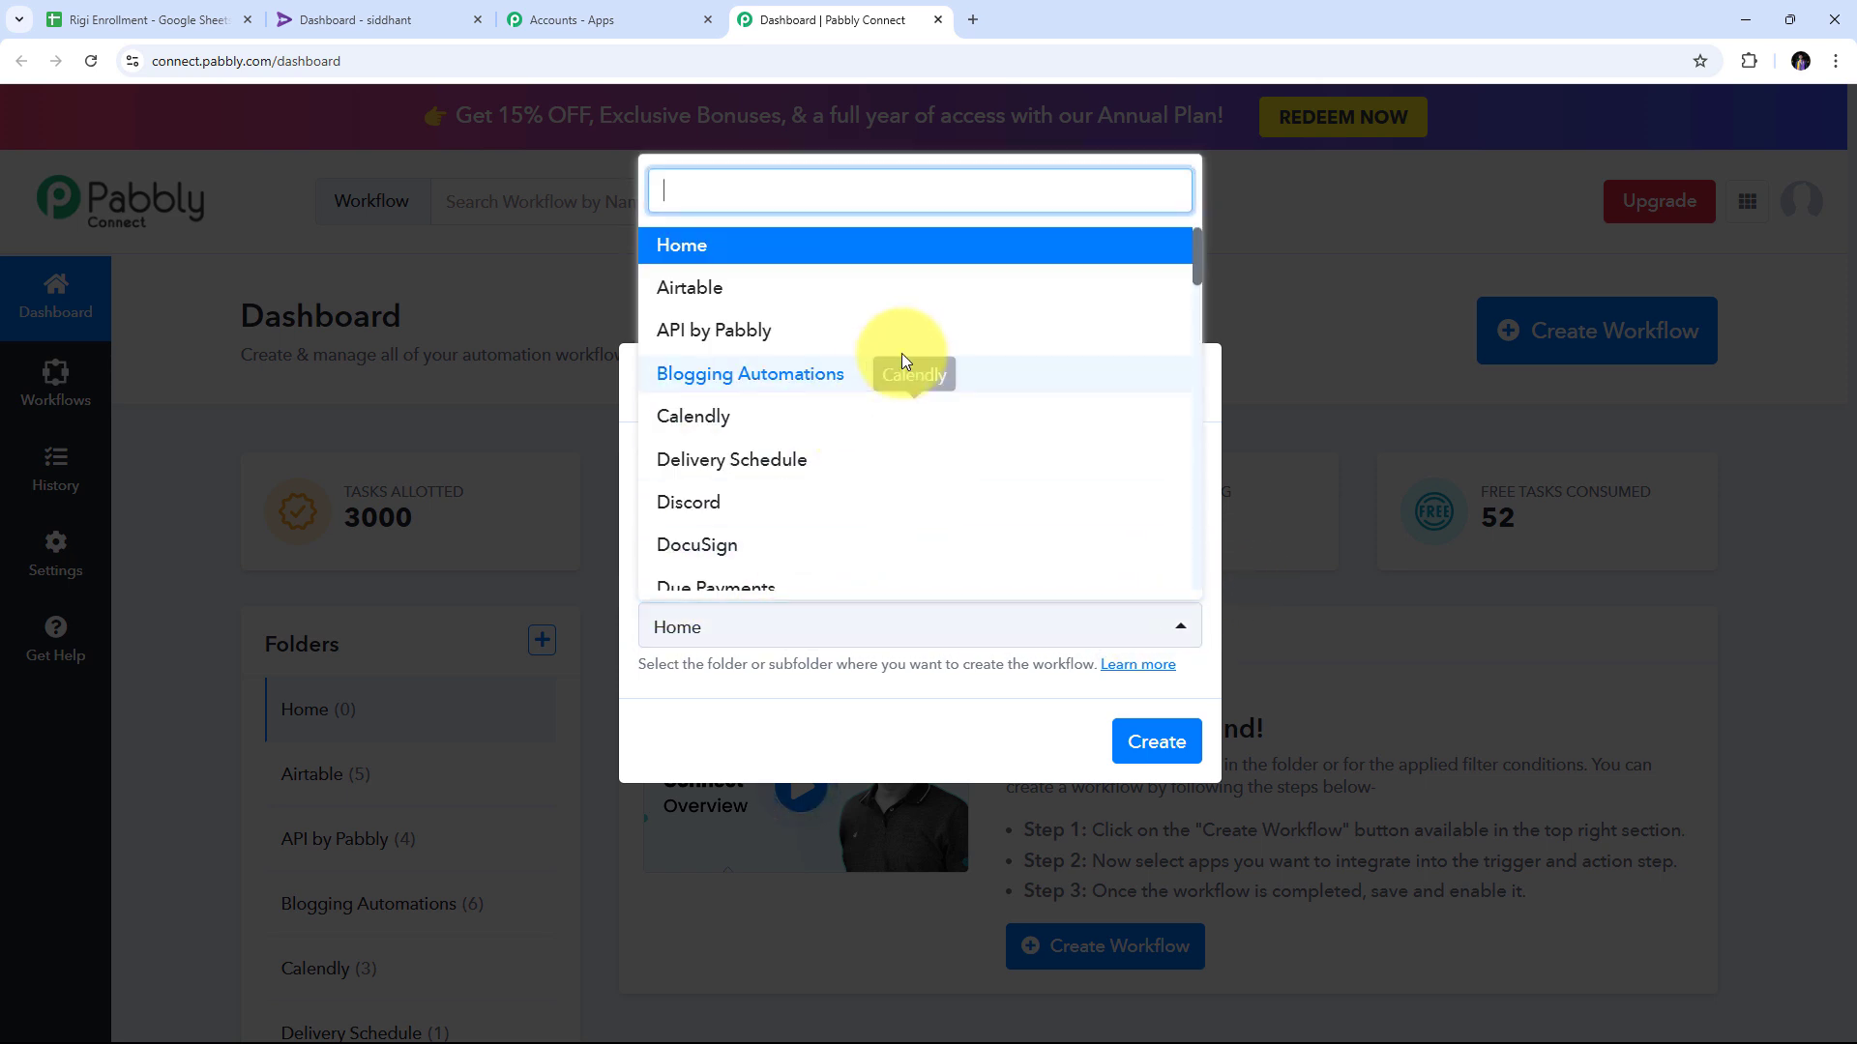
{"action": "scroll", "coordinate": [914, 358], "scroll_direction": "down", "scroll_amount": 5}
{"action": "scroll", "coordinate": [920, 356], "scroll_direction": "down", "scroll_amount": 5}
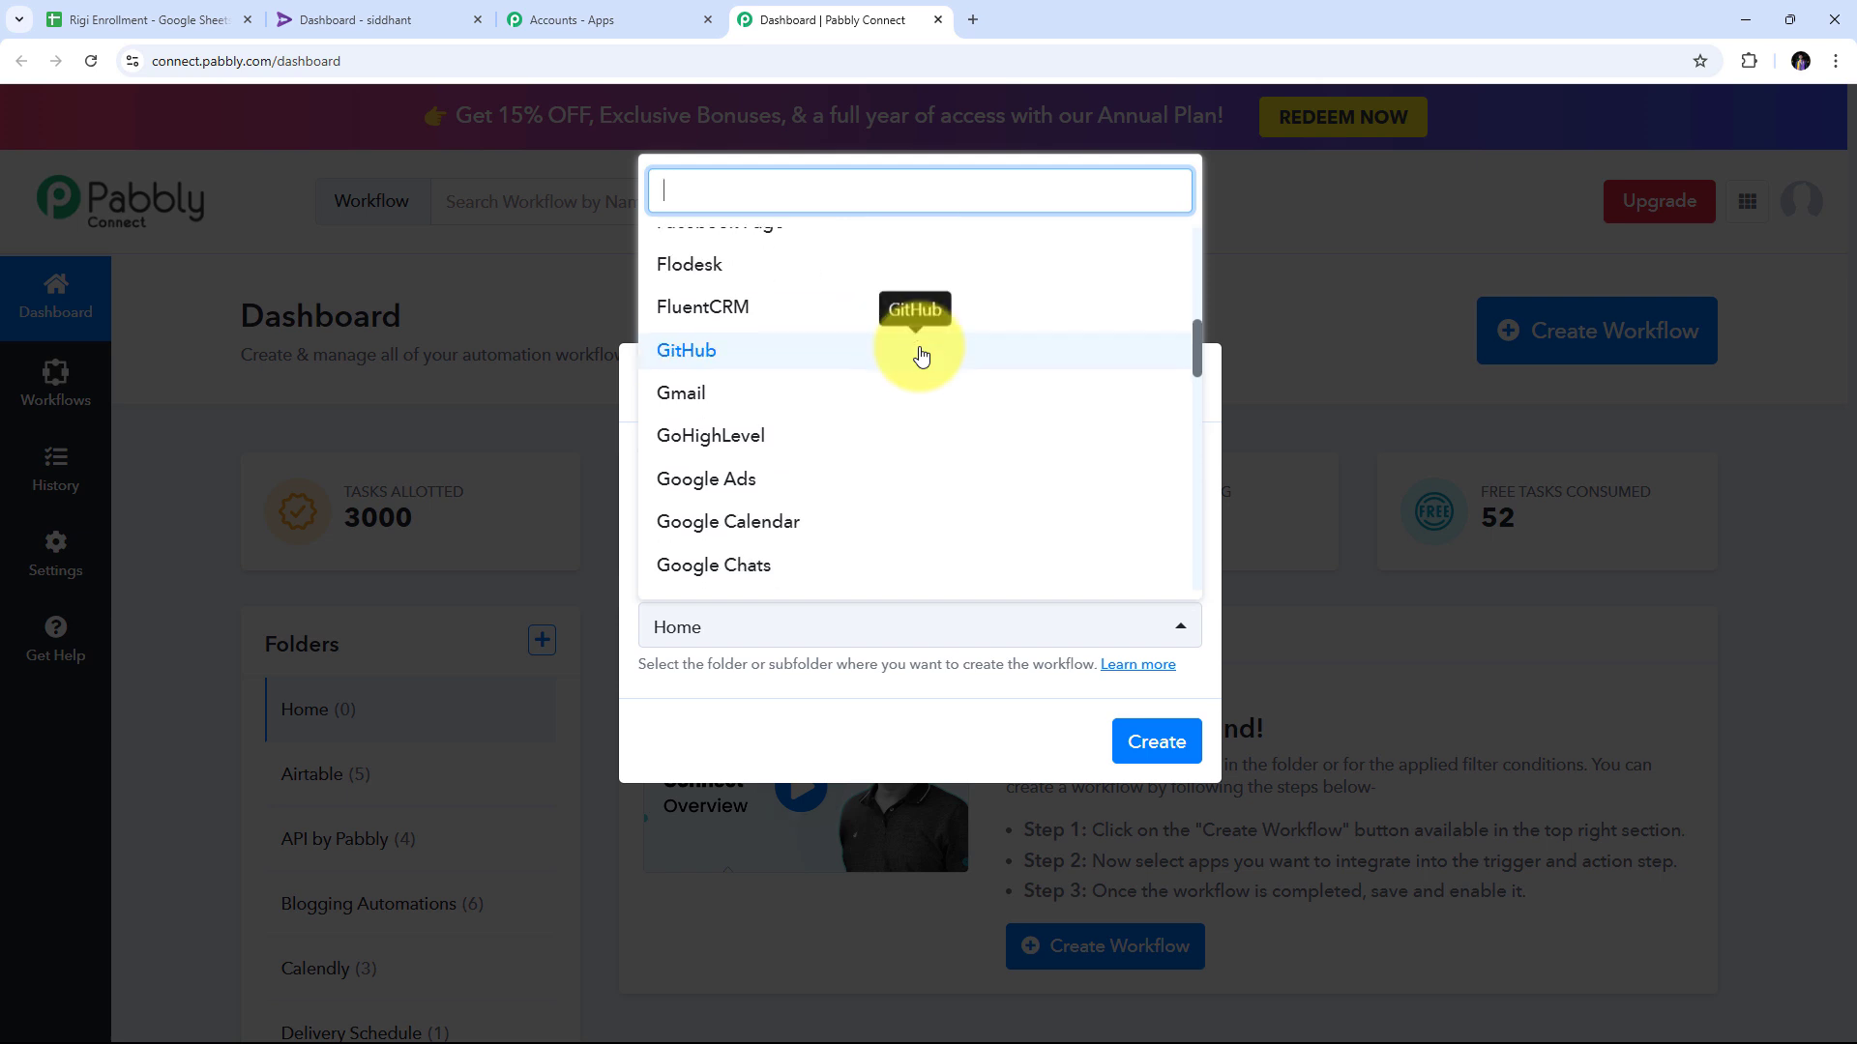
{"action": "scroll", "coordinate": [920, 355], "scroll_direction": "up", "scroll_amount": 2}
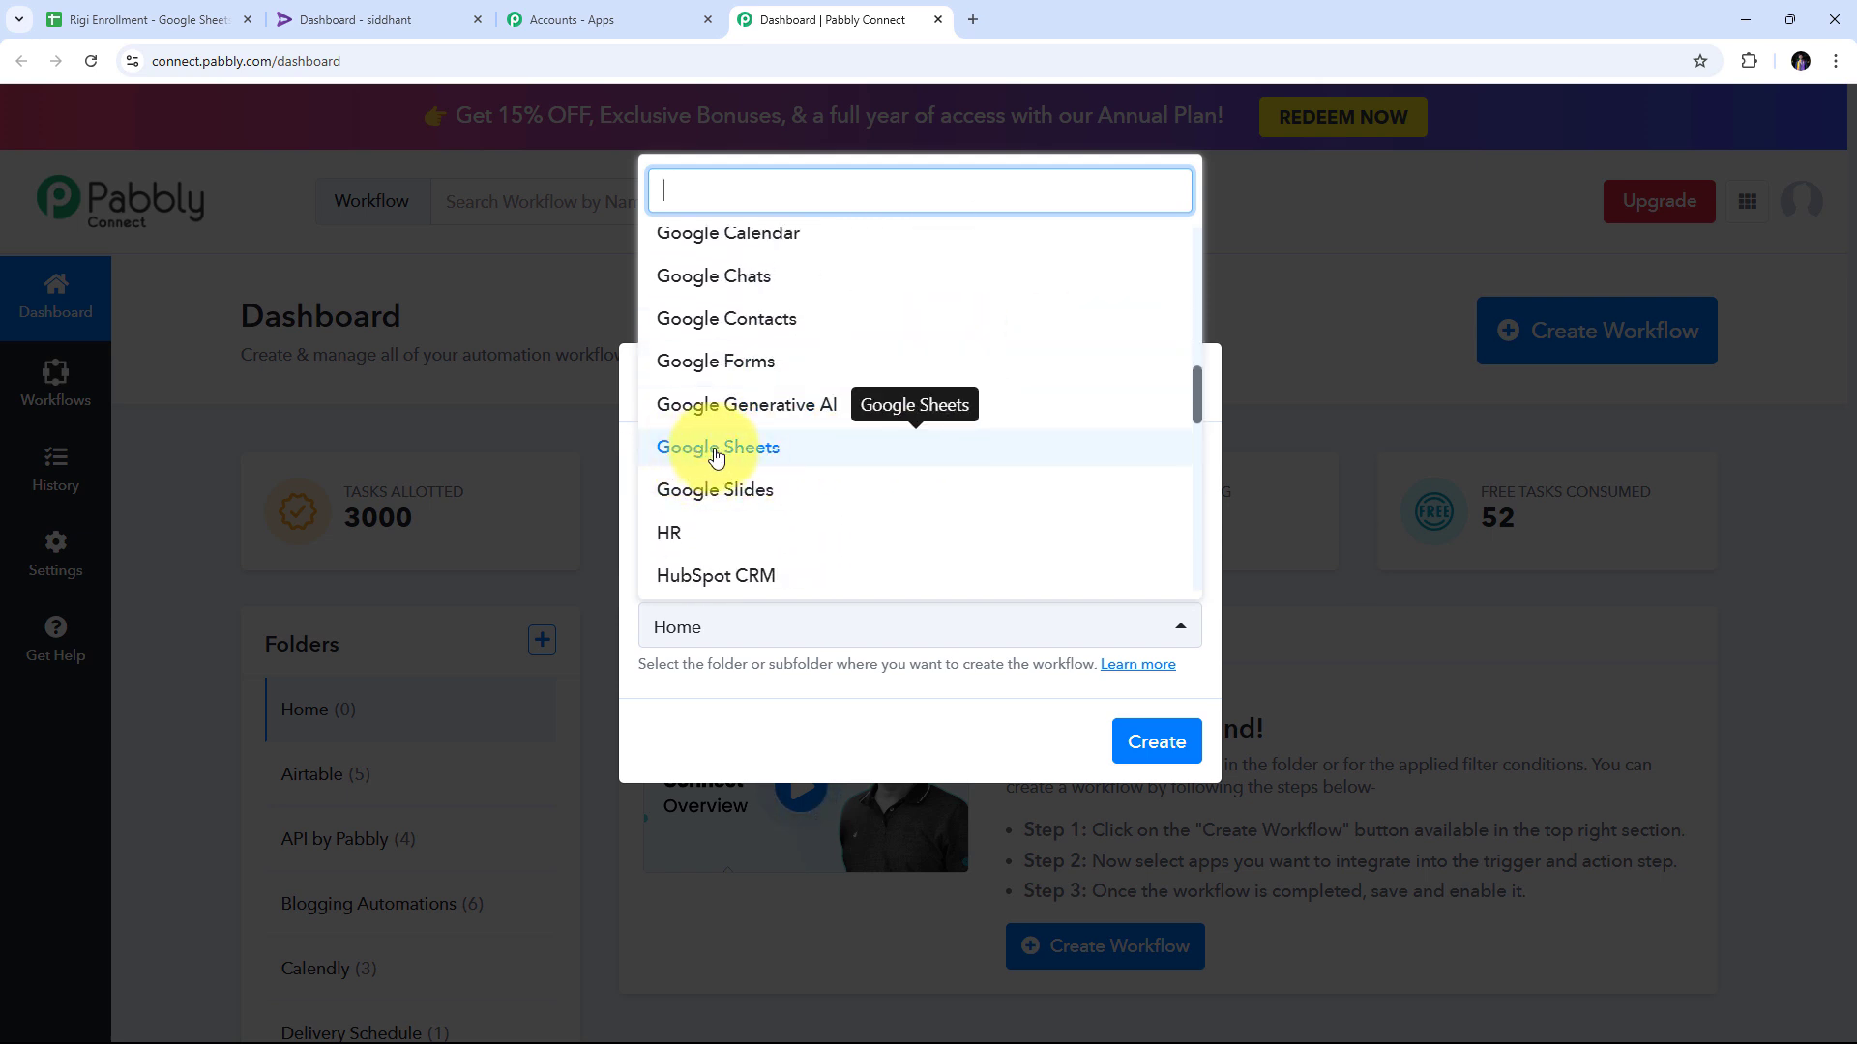
{"action": "left_click", "coordinate": [766, 455]}
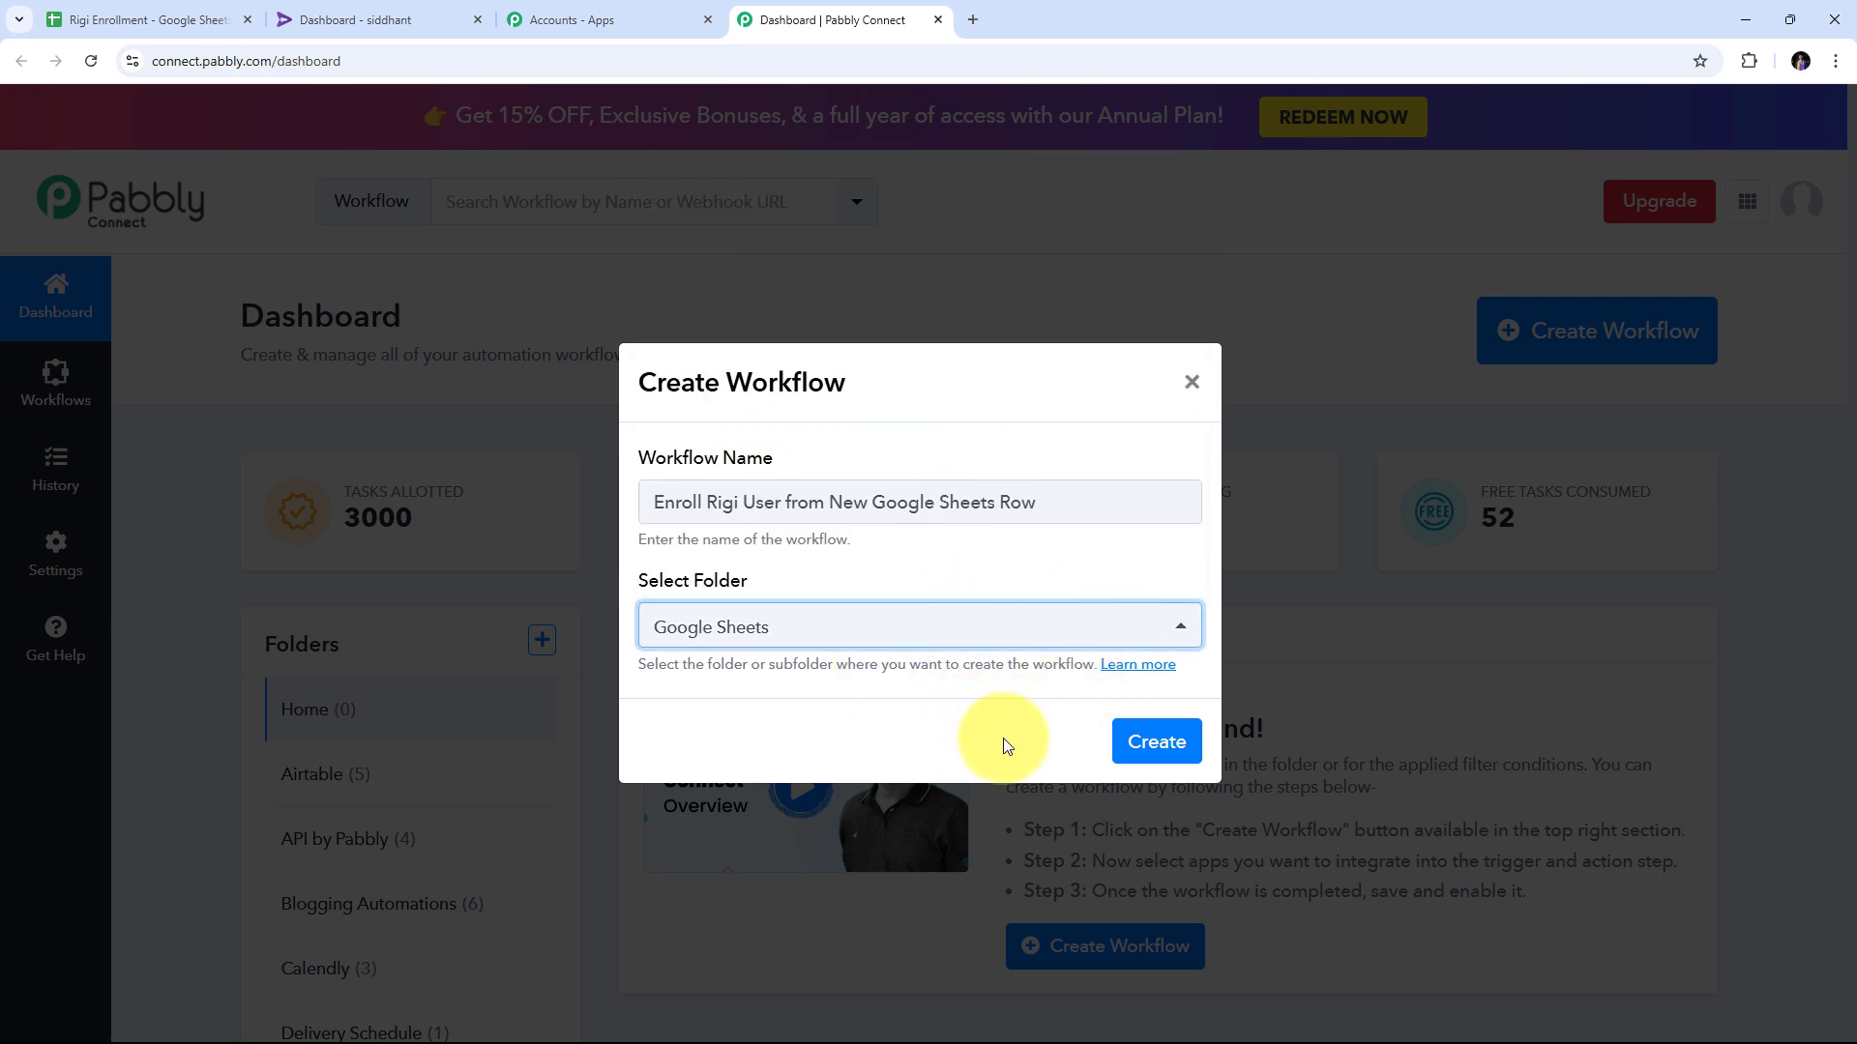
{"action": "left_click", "coordinate": [1151, 756]}
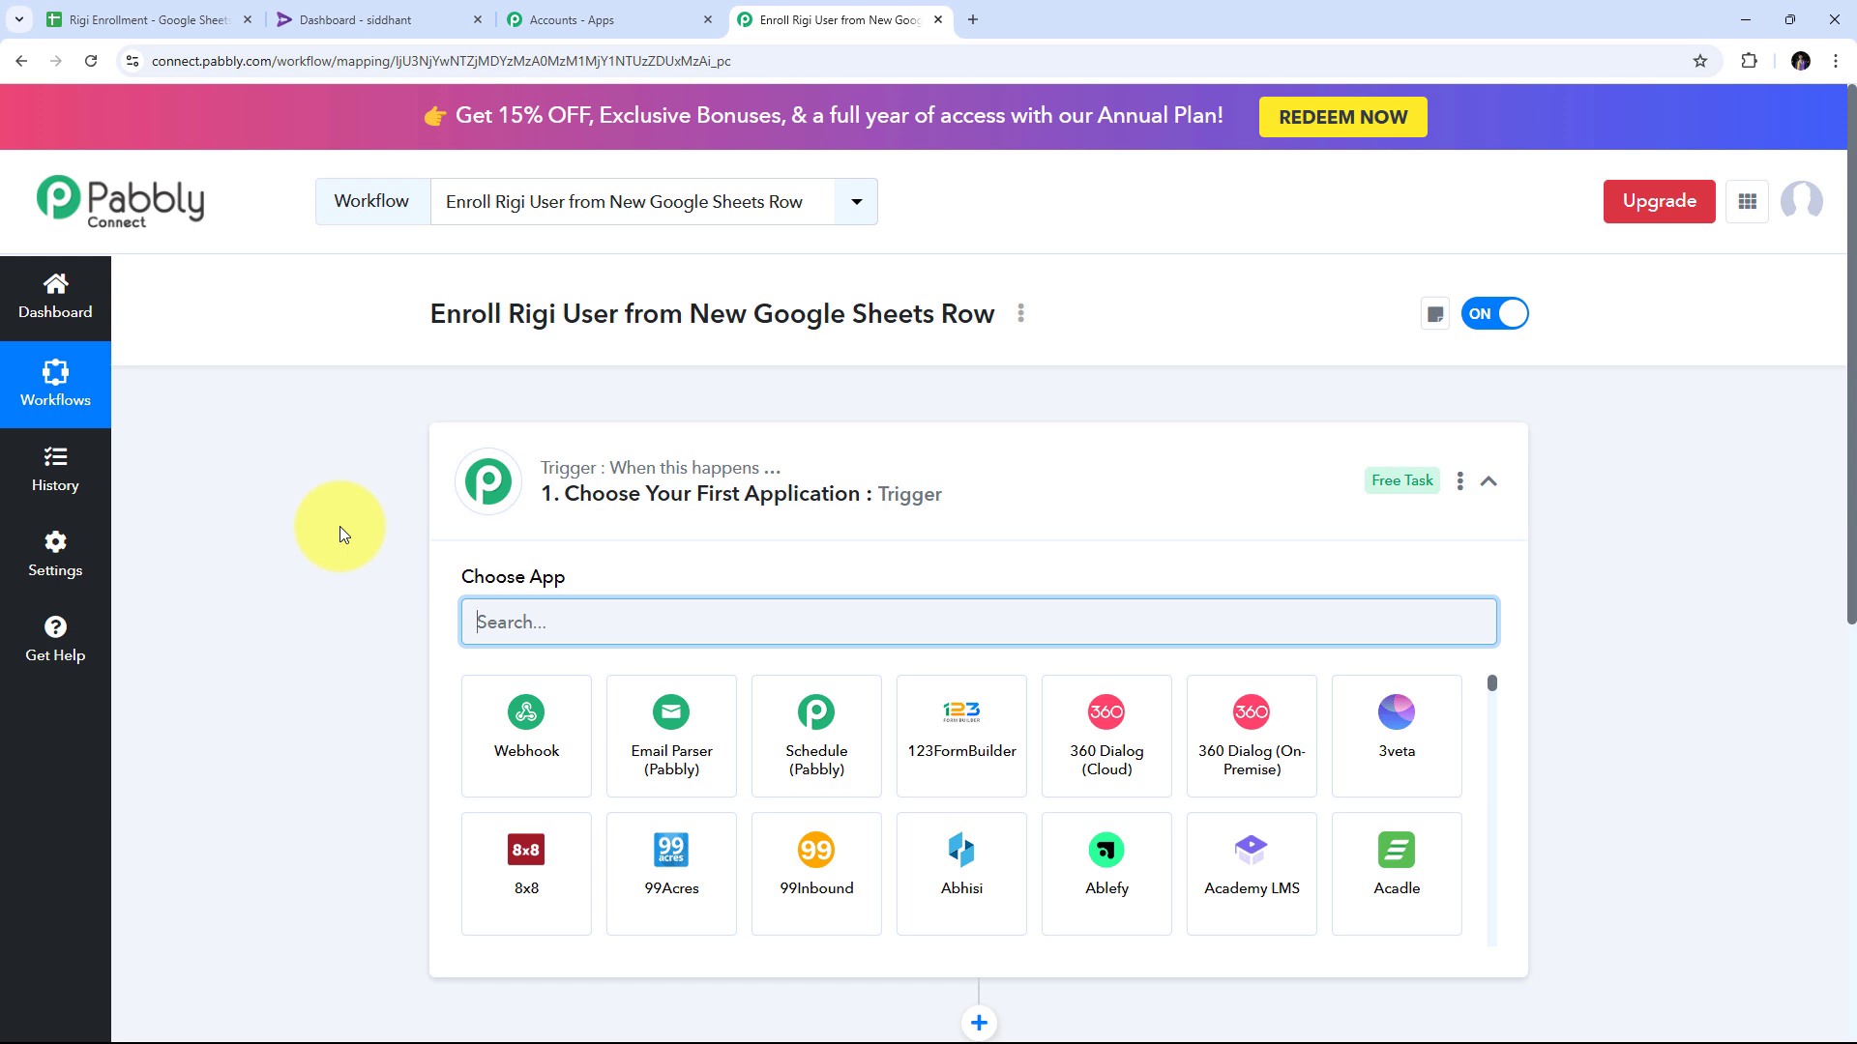
Search the trigger's Choose App list for 'Google Sheets'.
{"action": "scroll", "coordinate": [340, 526], "scroll_direction": "down", "scroll_amount": 3}
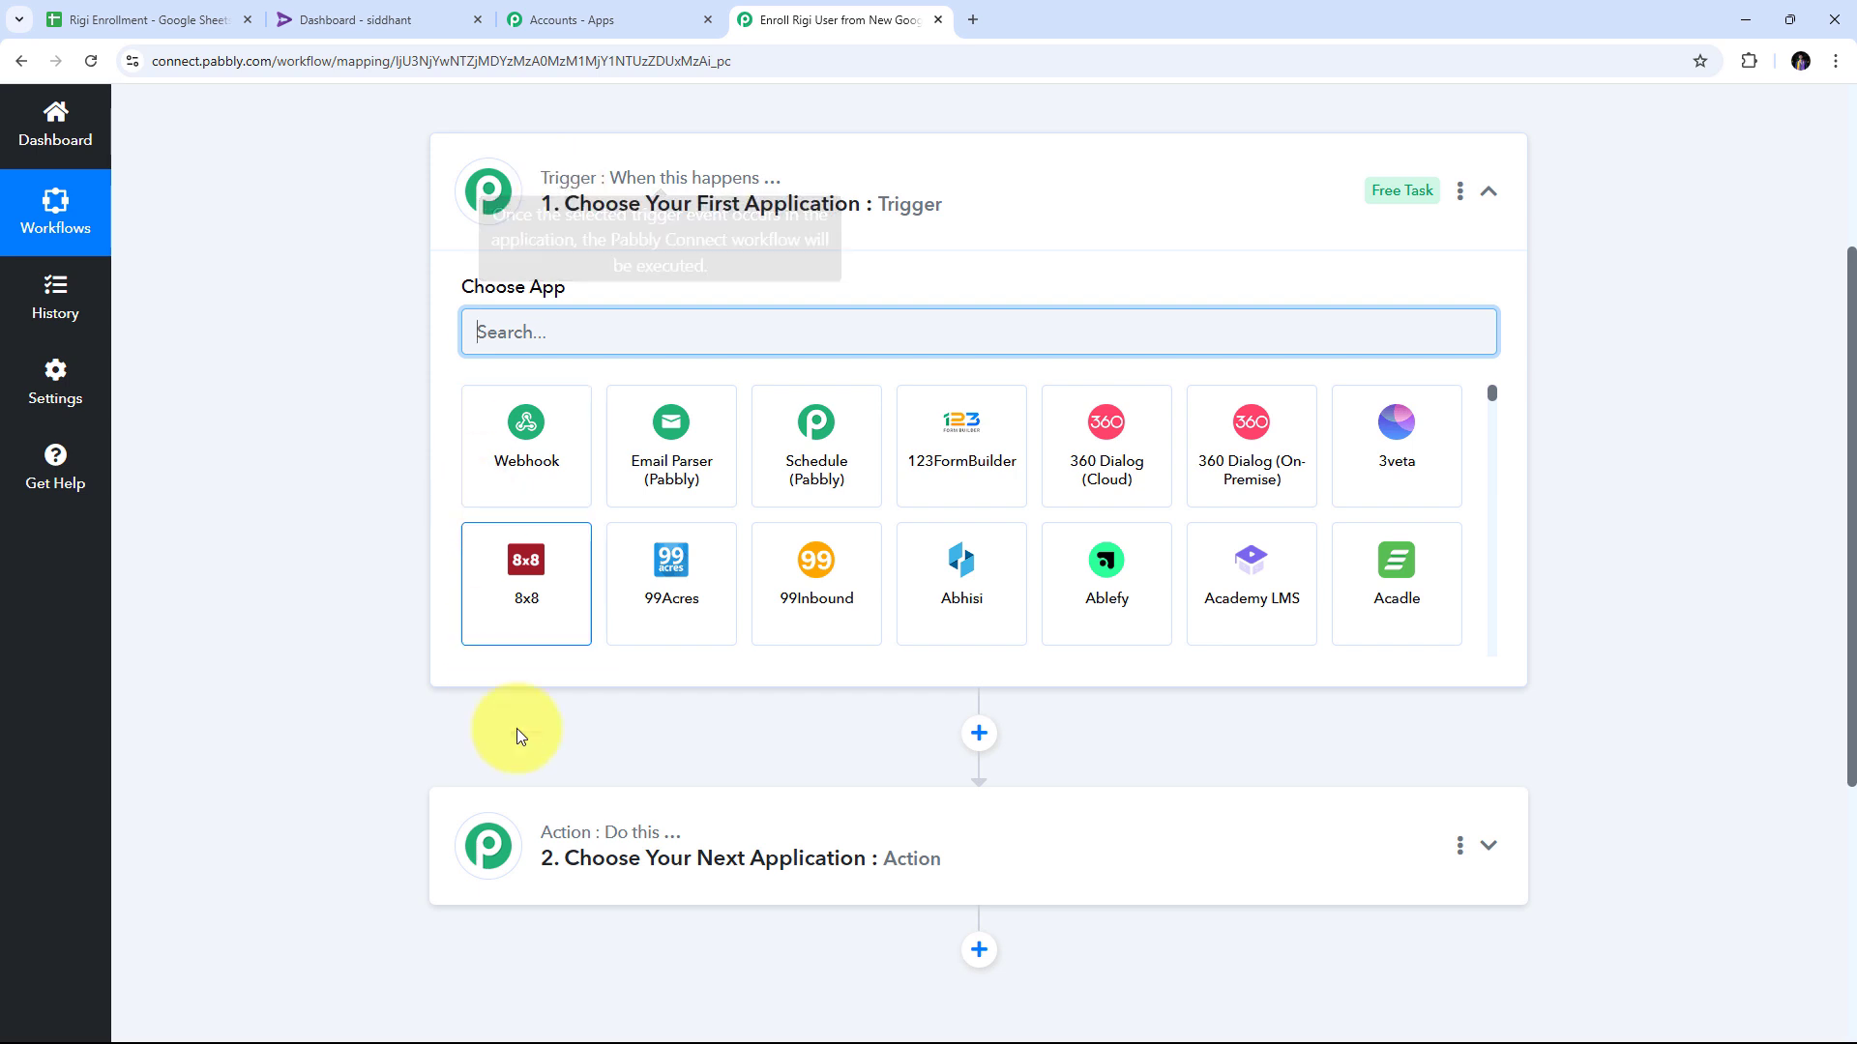
{"action": "mouse_move", "coordinate": [559, 834]}
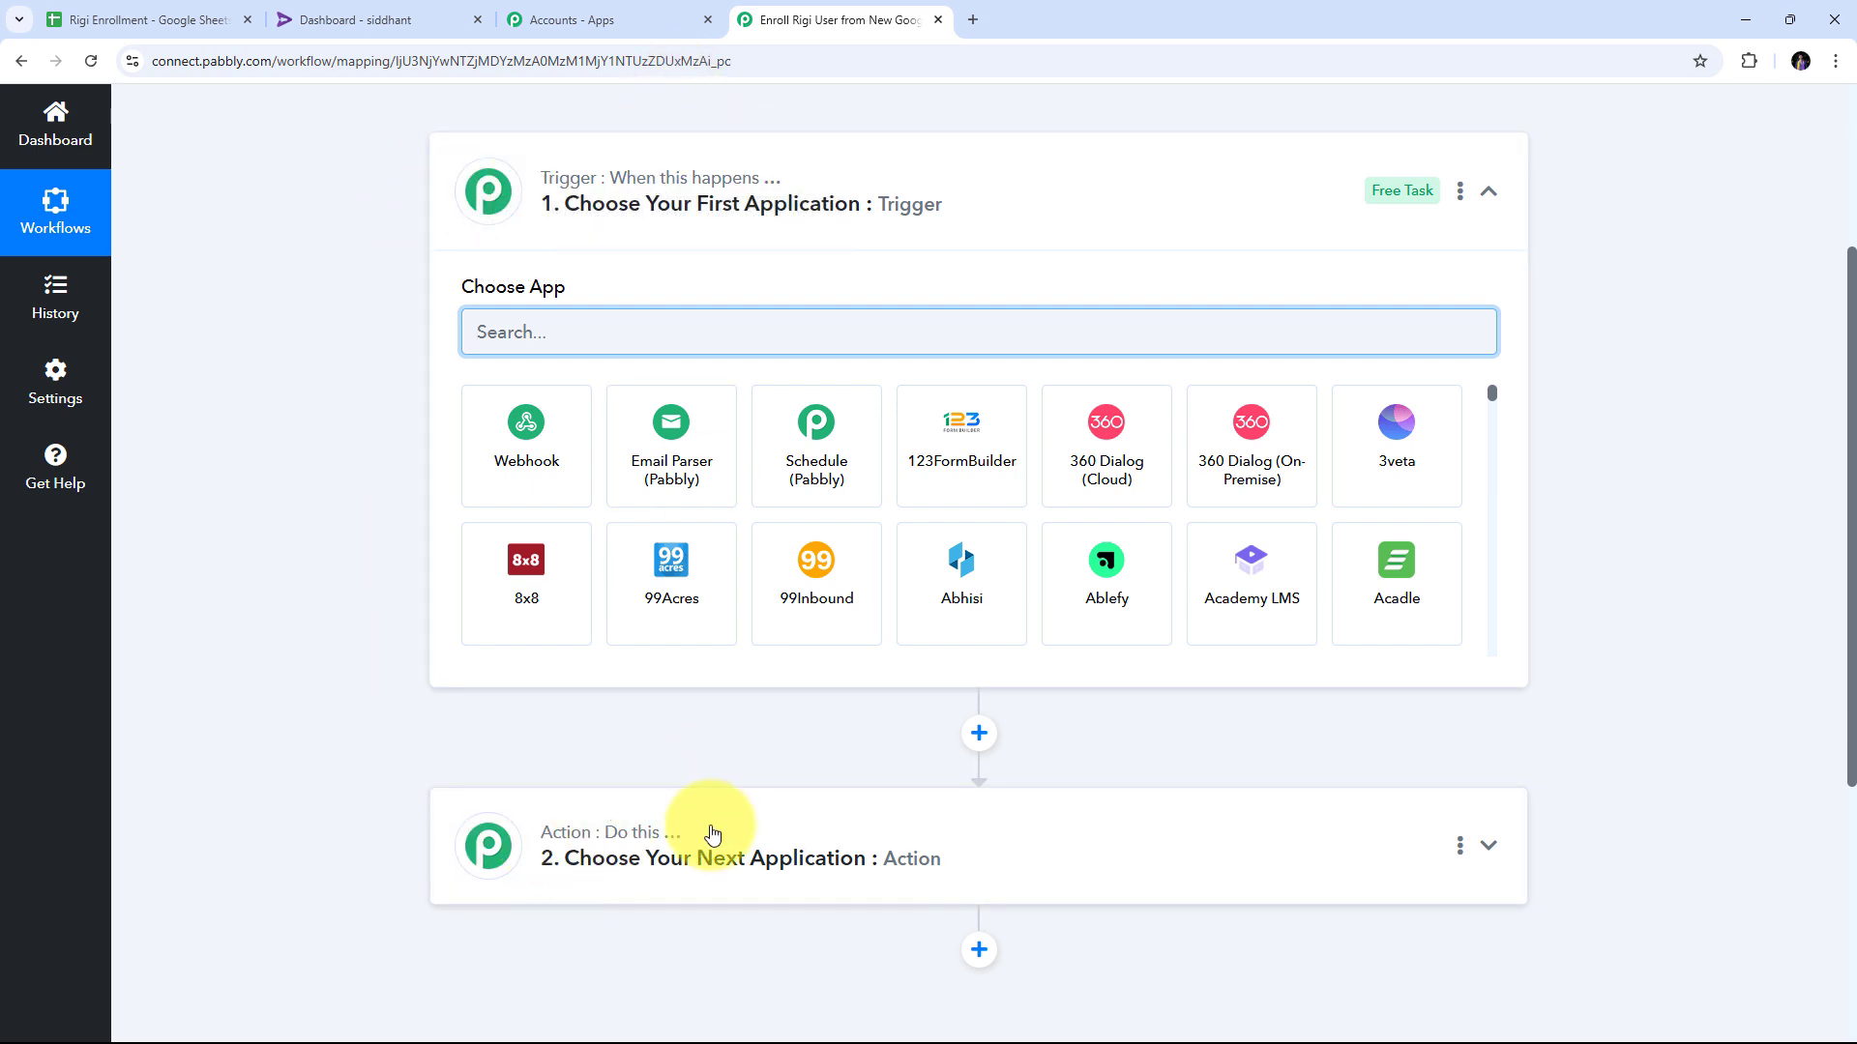
{"action": "scroll", "coordinate": [356, 555], "scroll_direction": "up", "scroll_amount": 1}
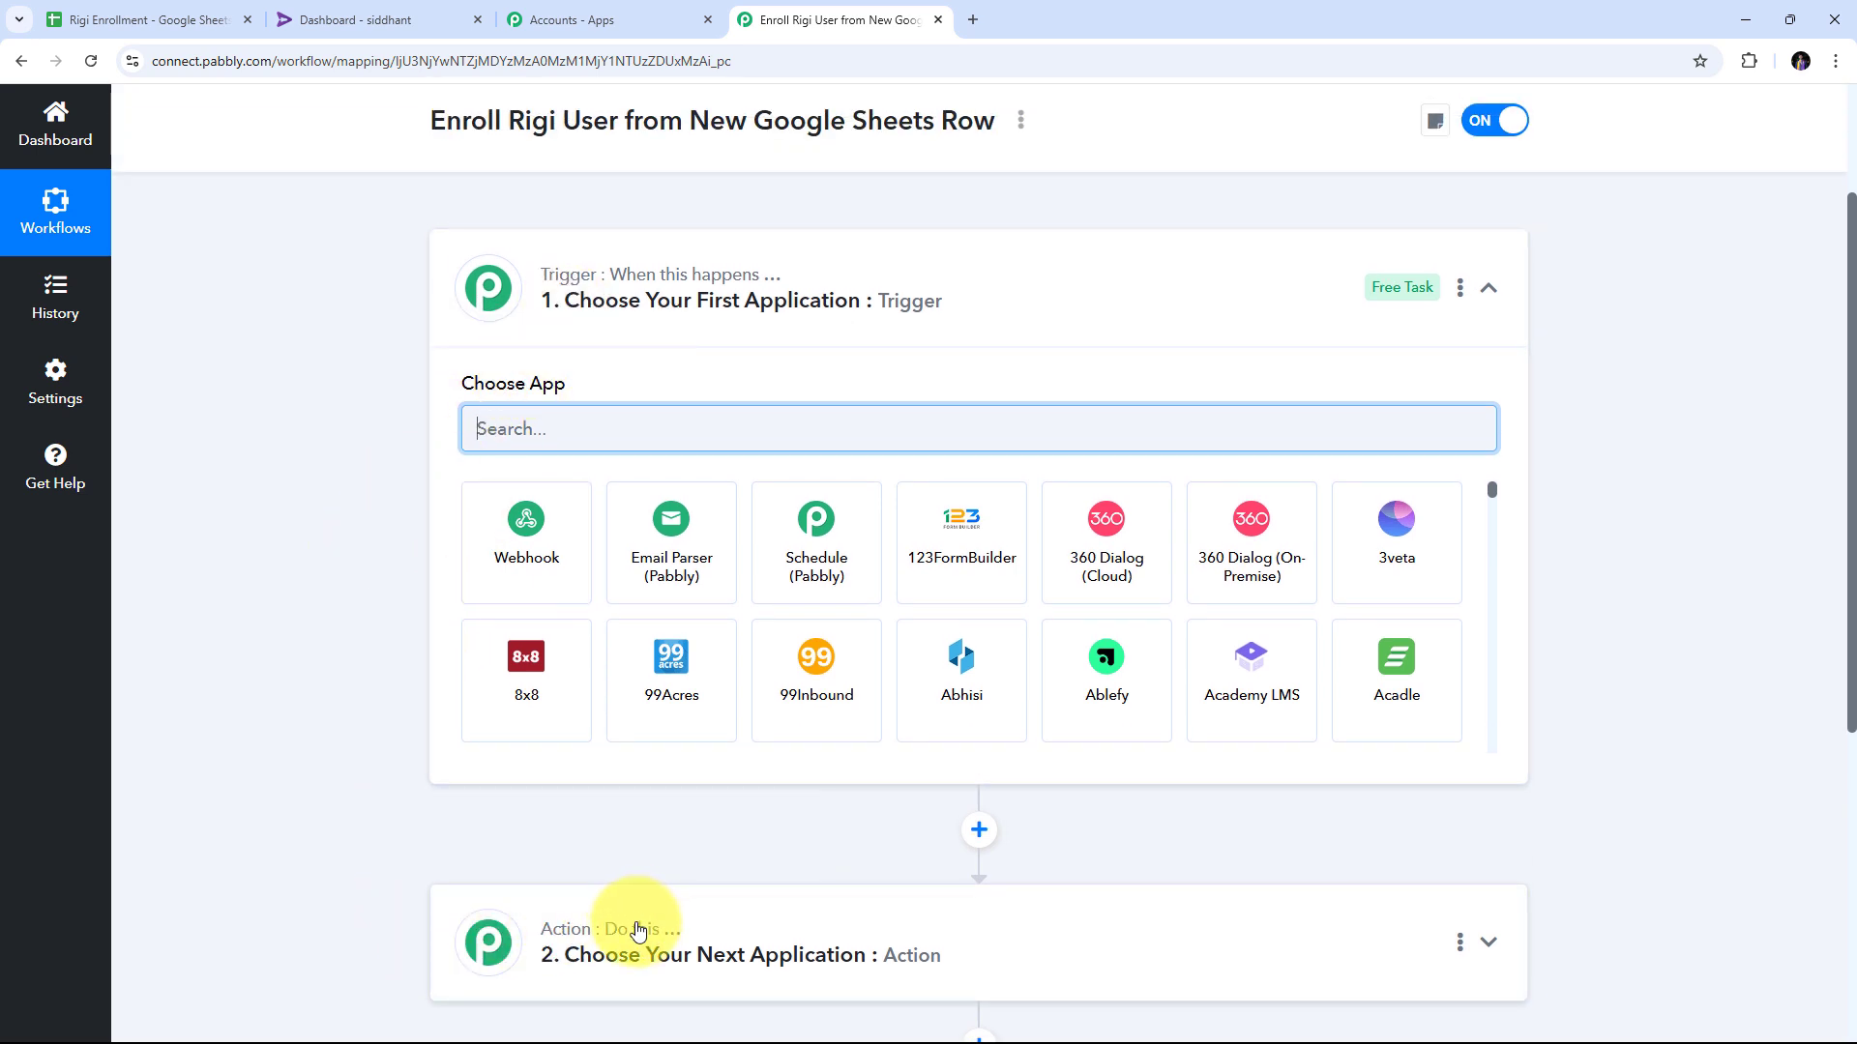
{"action": "scroll", "coordinate": [358, 387], "scroll_direction": "up", "scroll_amount": 1}
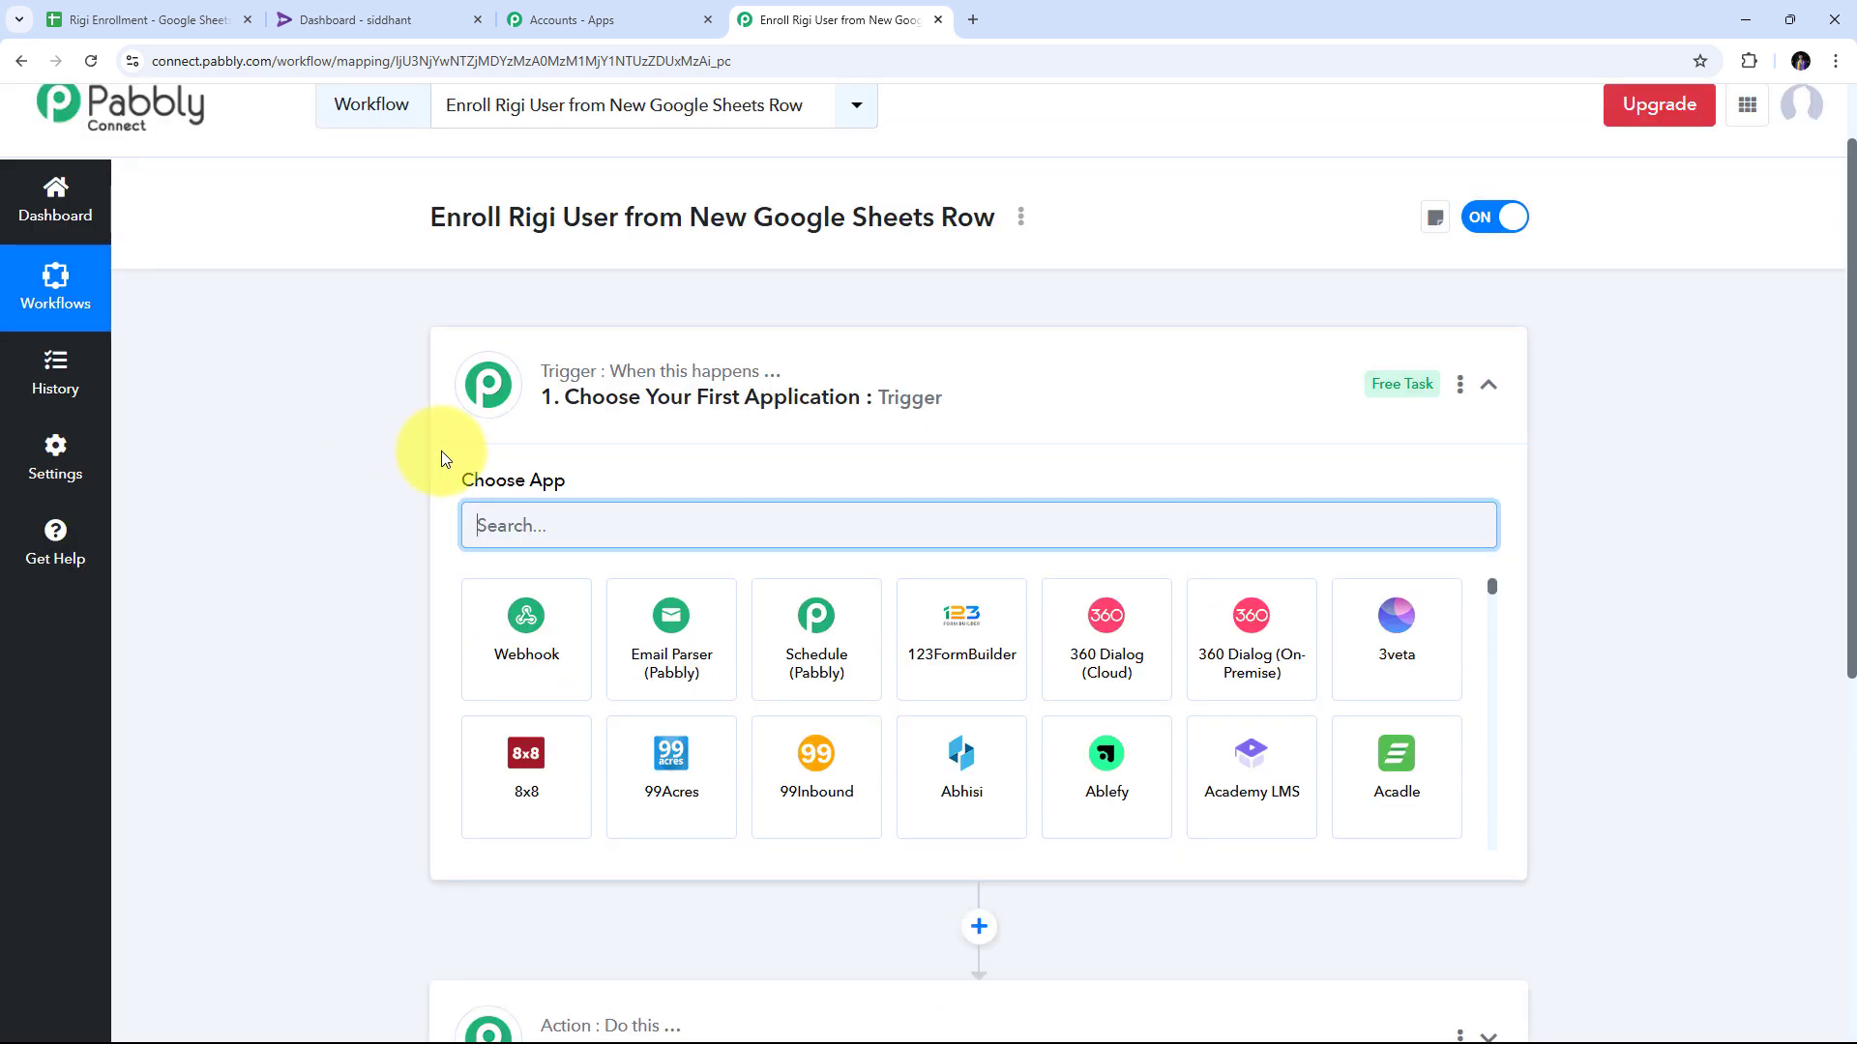
{"action": "scroll", "coordinate": [643, 394], "scroll_direction": "down", "scroll_amount": 4}
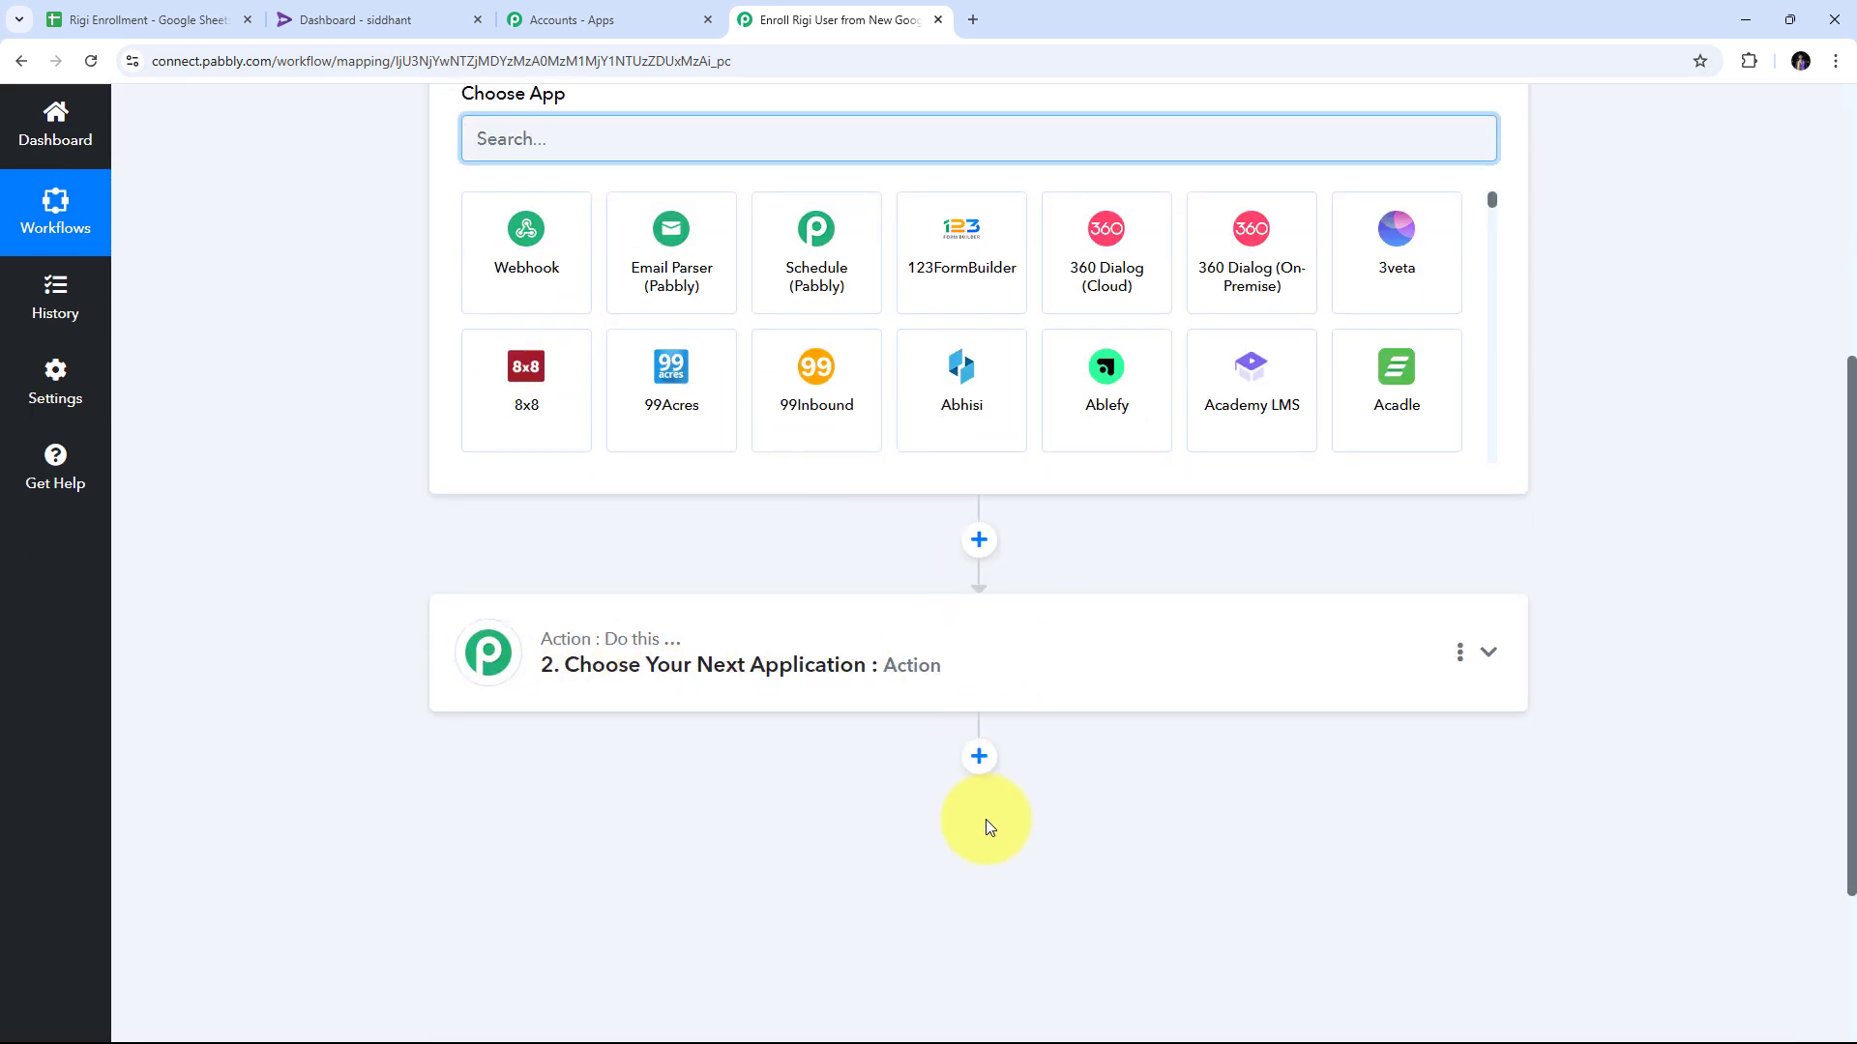
{"action": "scroll", "coordinate": [356, 468], "scroll_direction": "up", "scroll_amount": 4}
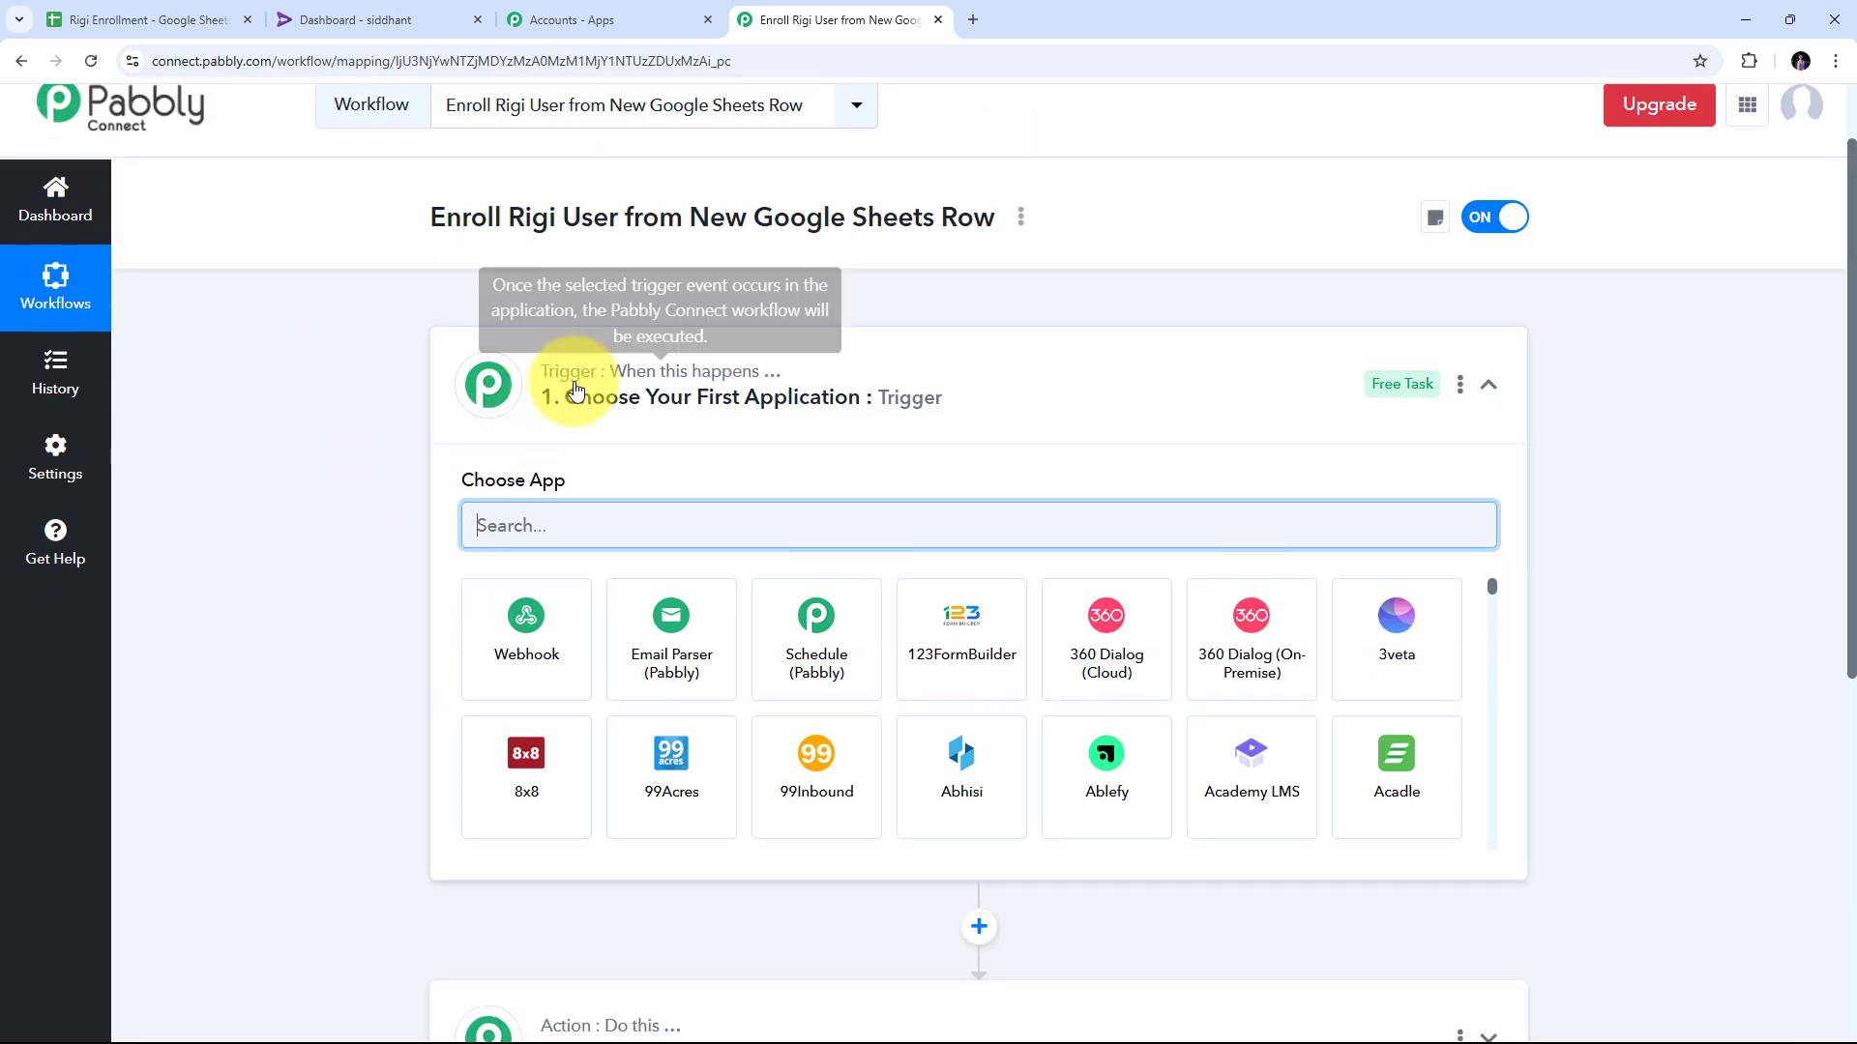
{"action": "scroll", "coordinate": [530, 434], "scroll_direction": "down", "scroll_amount": 1}
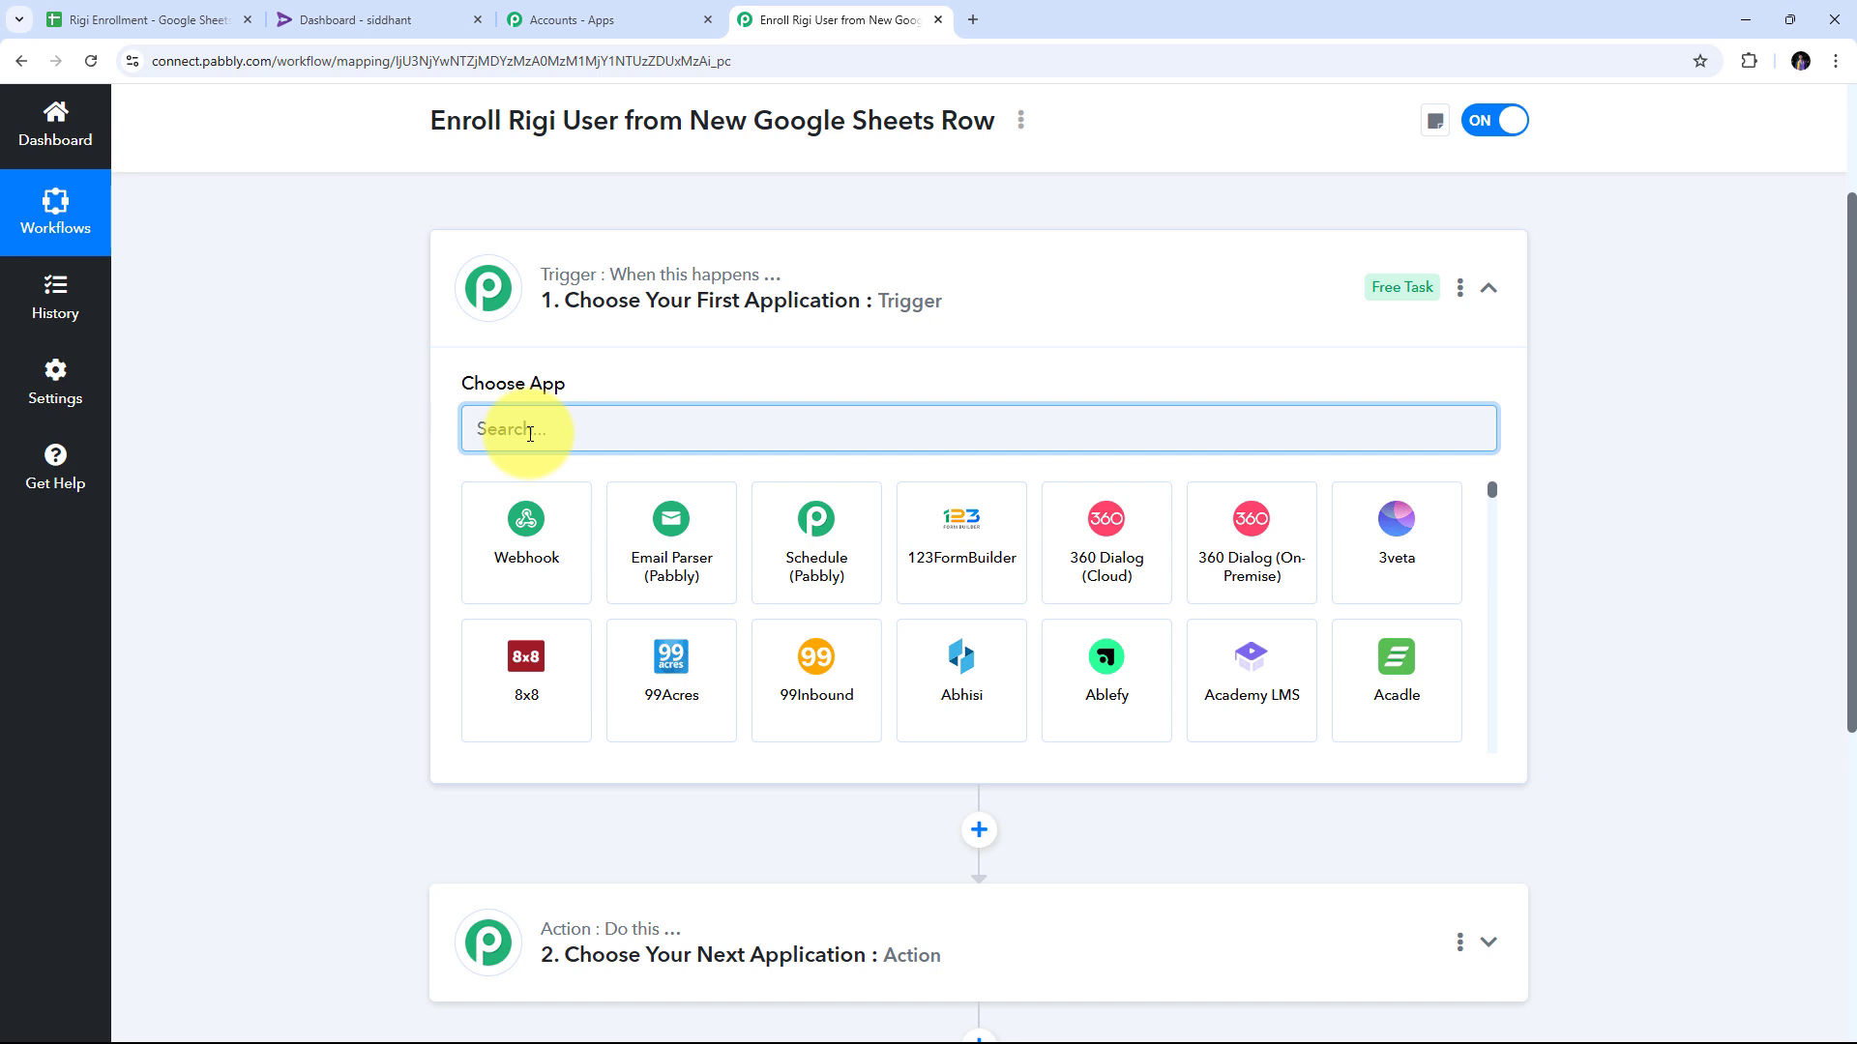
{"action": "type", "text": "Google"}
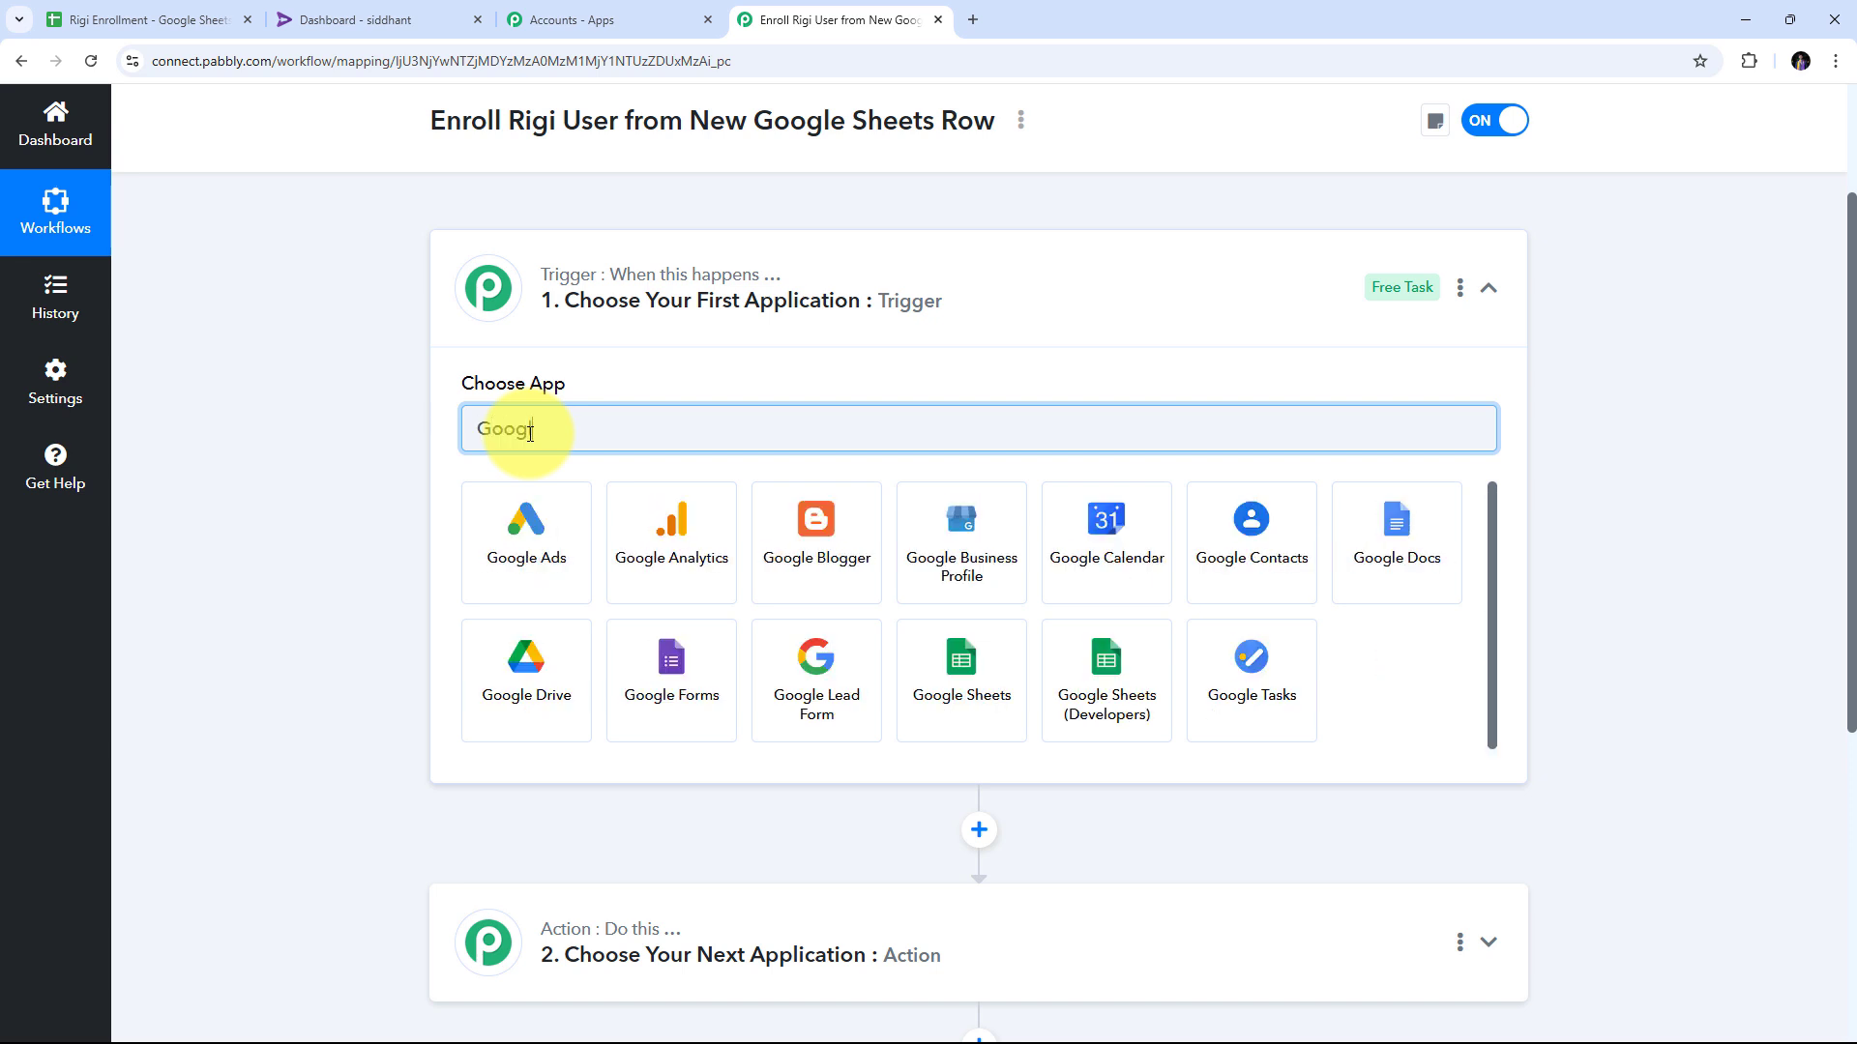
{"action": "type", "text": " Sheets"}
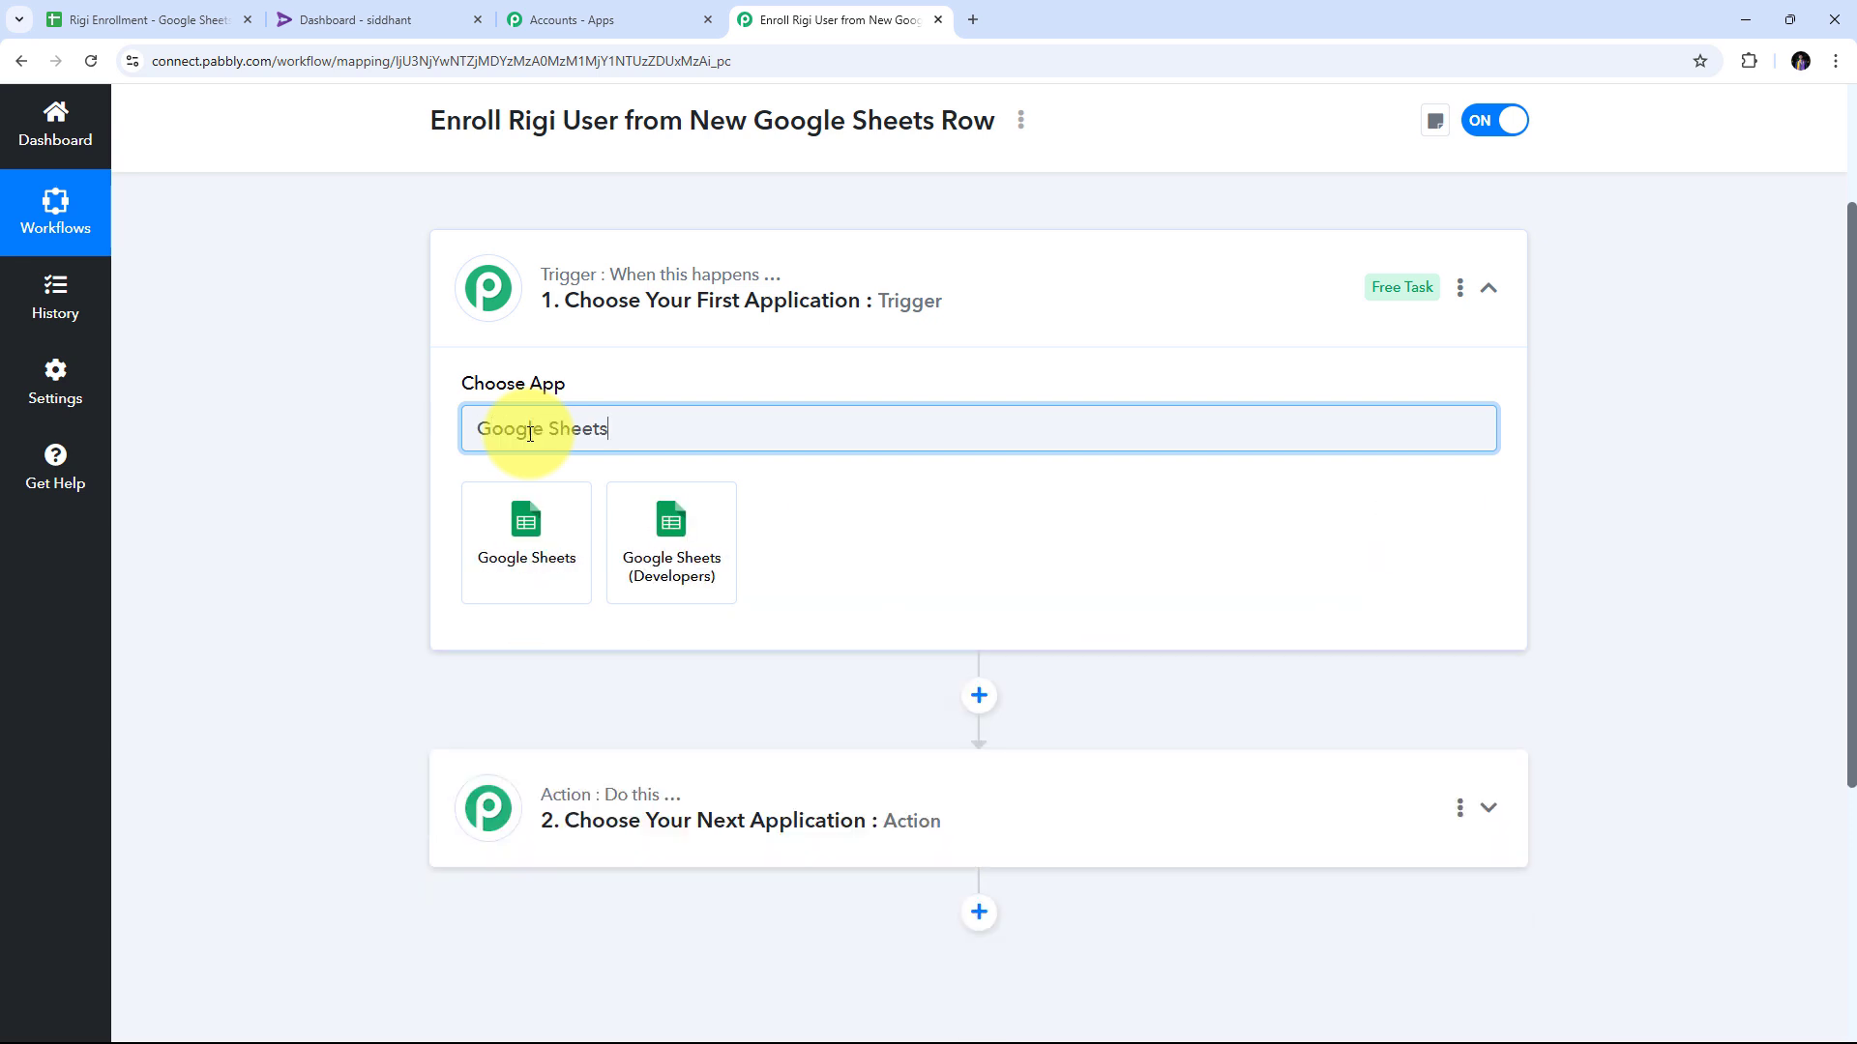
Set the trigger to Google Sheets with the 'New or Updated Spreadsheet Row' event.
{"action": "left_click", "coordinate": [522, 530]}
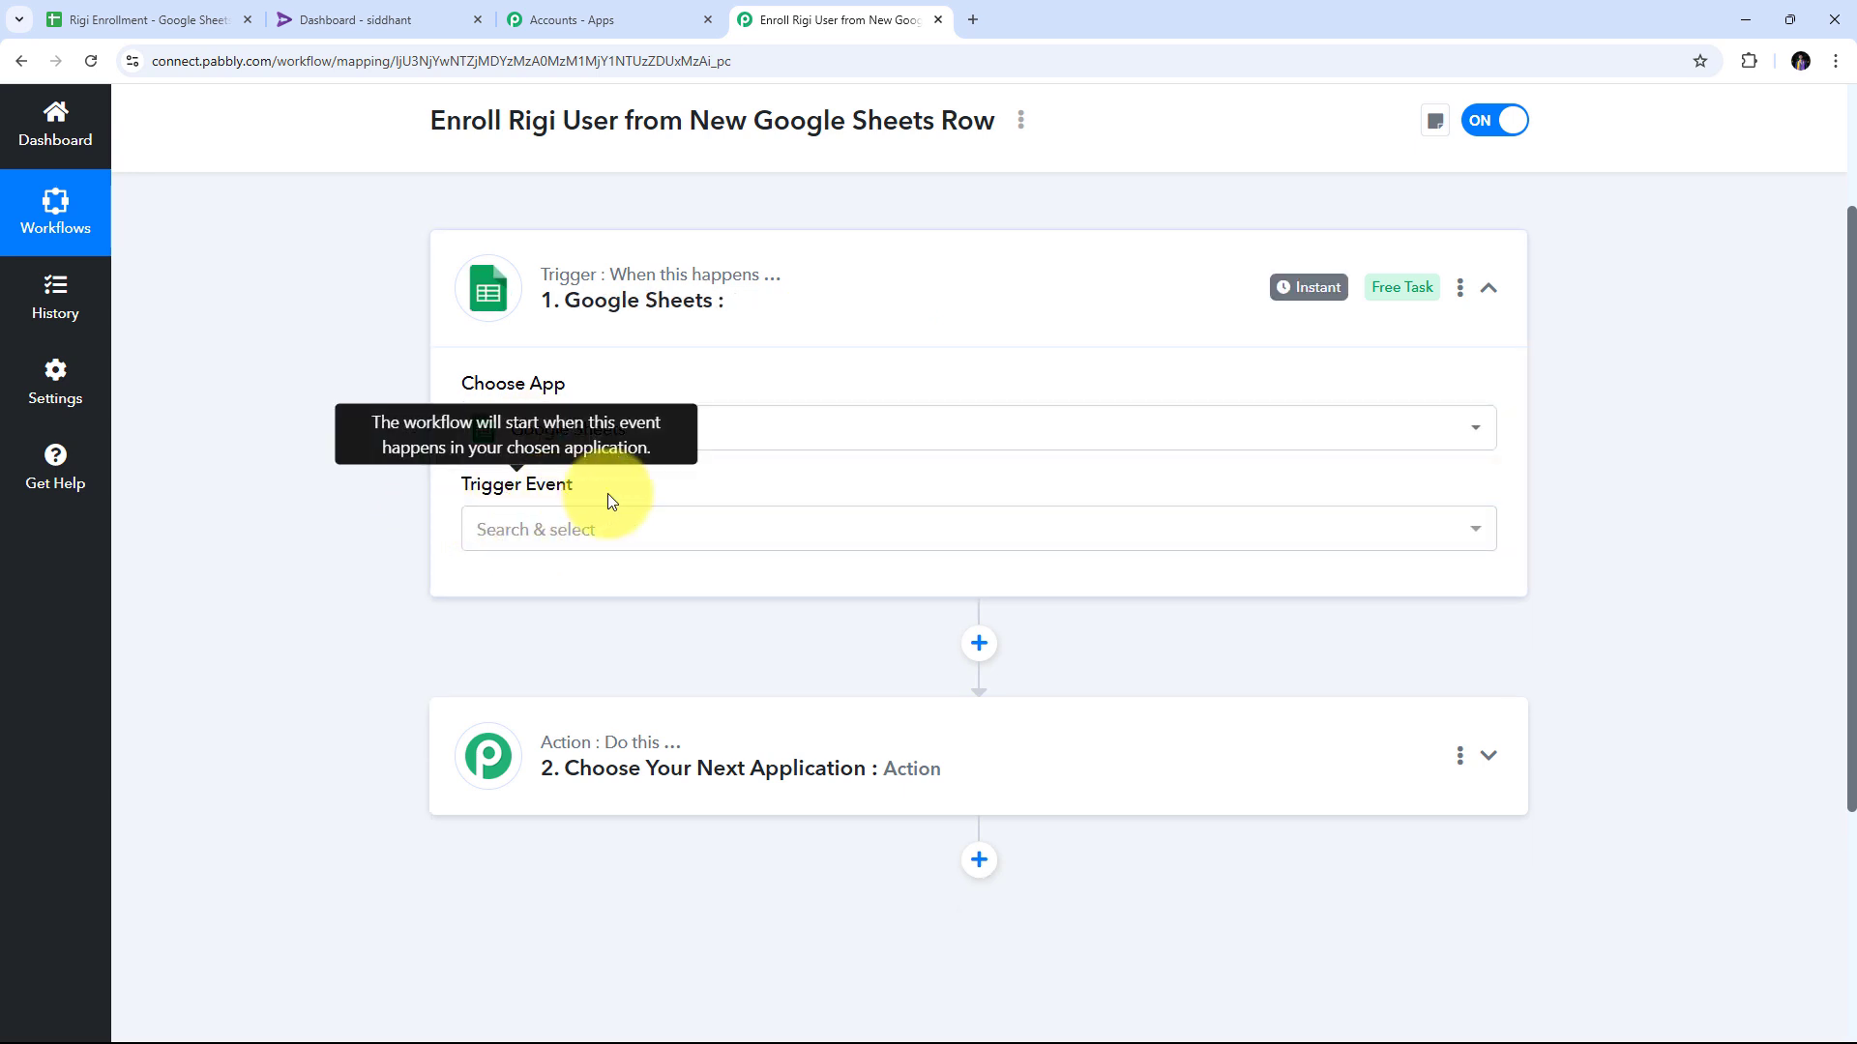
{"action": "left_click", "coordinate": [737, 532]}
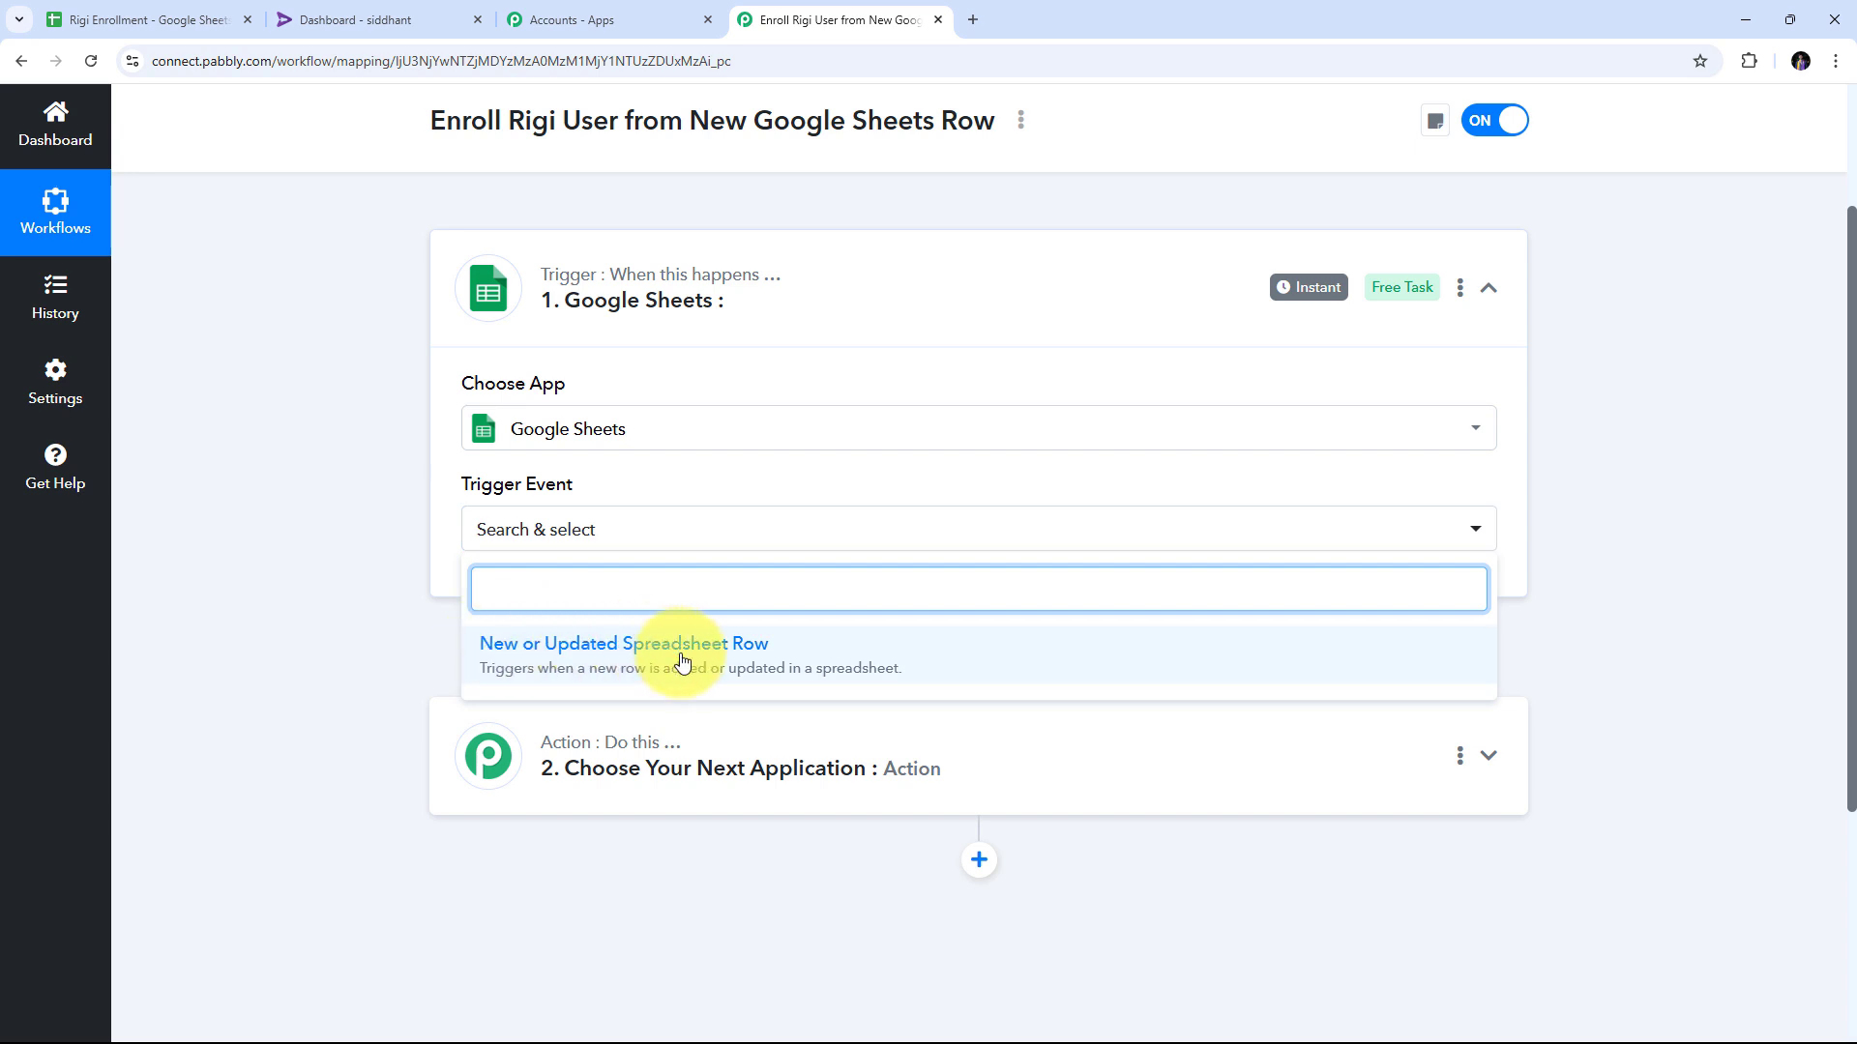
{"action": "left_click", "coordinate": [637, 665]}
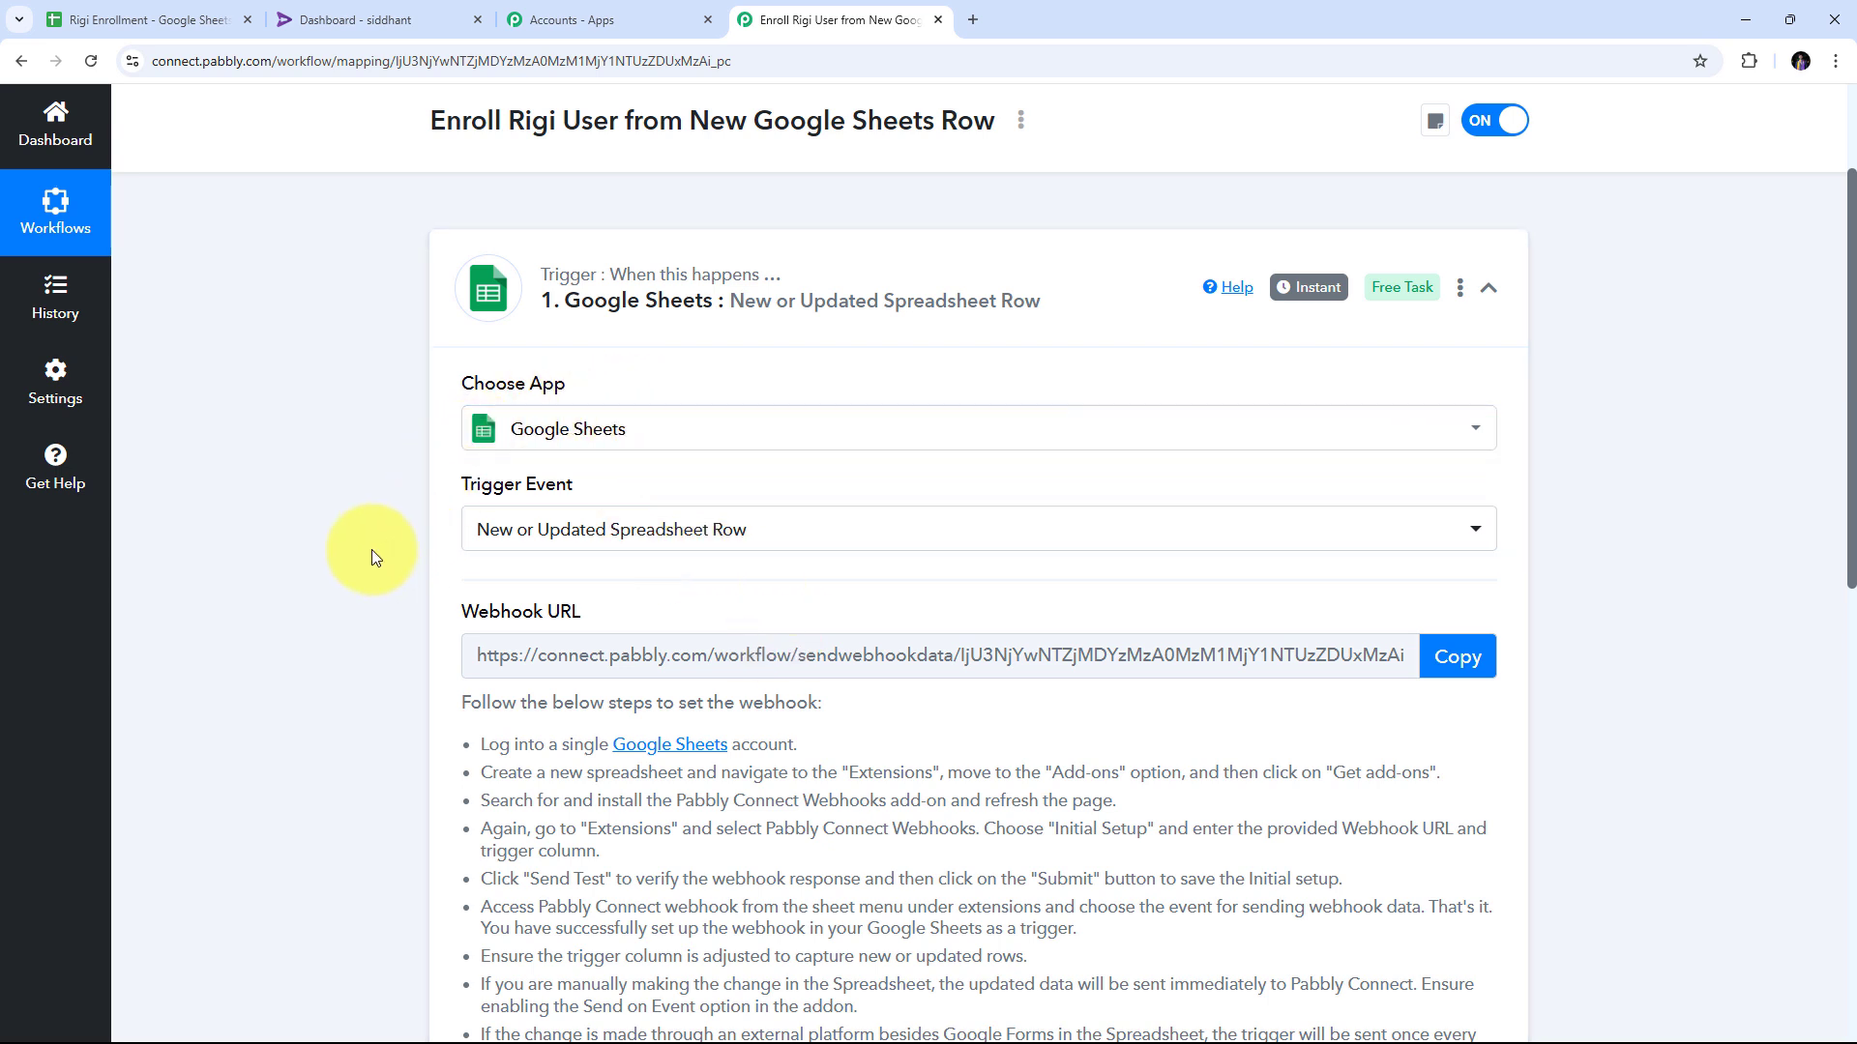
Copy the trigger's Webhook URL and return to the Rigi Enrollment spreadsheet.
{"action": "mouse_move", "coordinate": [513, 387]}
{"action": "left_click_drag", "start_coordinate": [452, 609], "coordinate": [653, 615]}
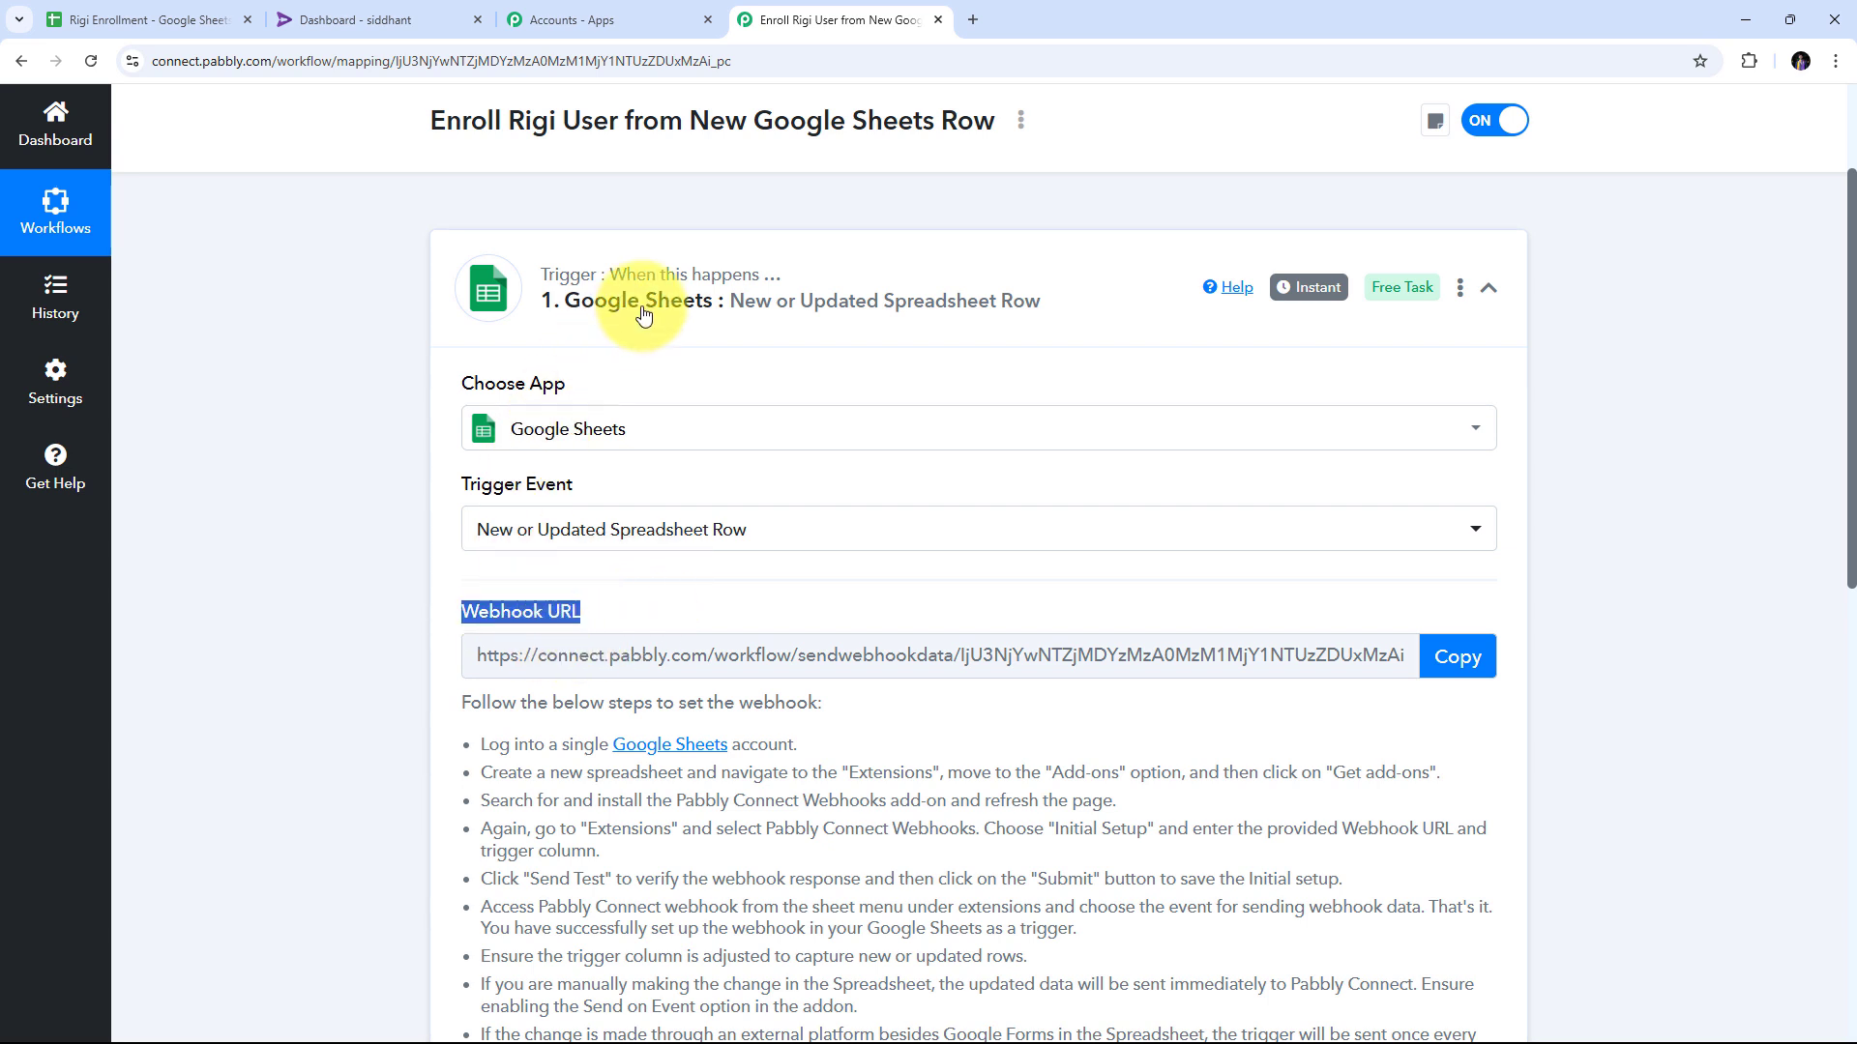
{"action": "scroll", "coordinate": [468, 473], "scroll_direction": "down", "scroll_amount": 3}
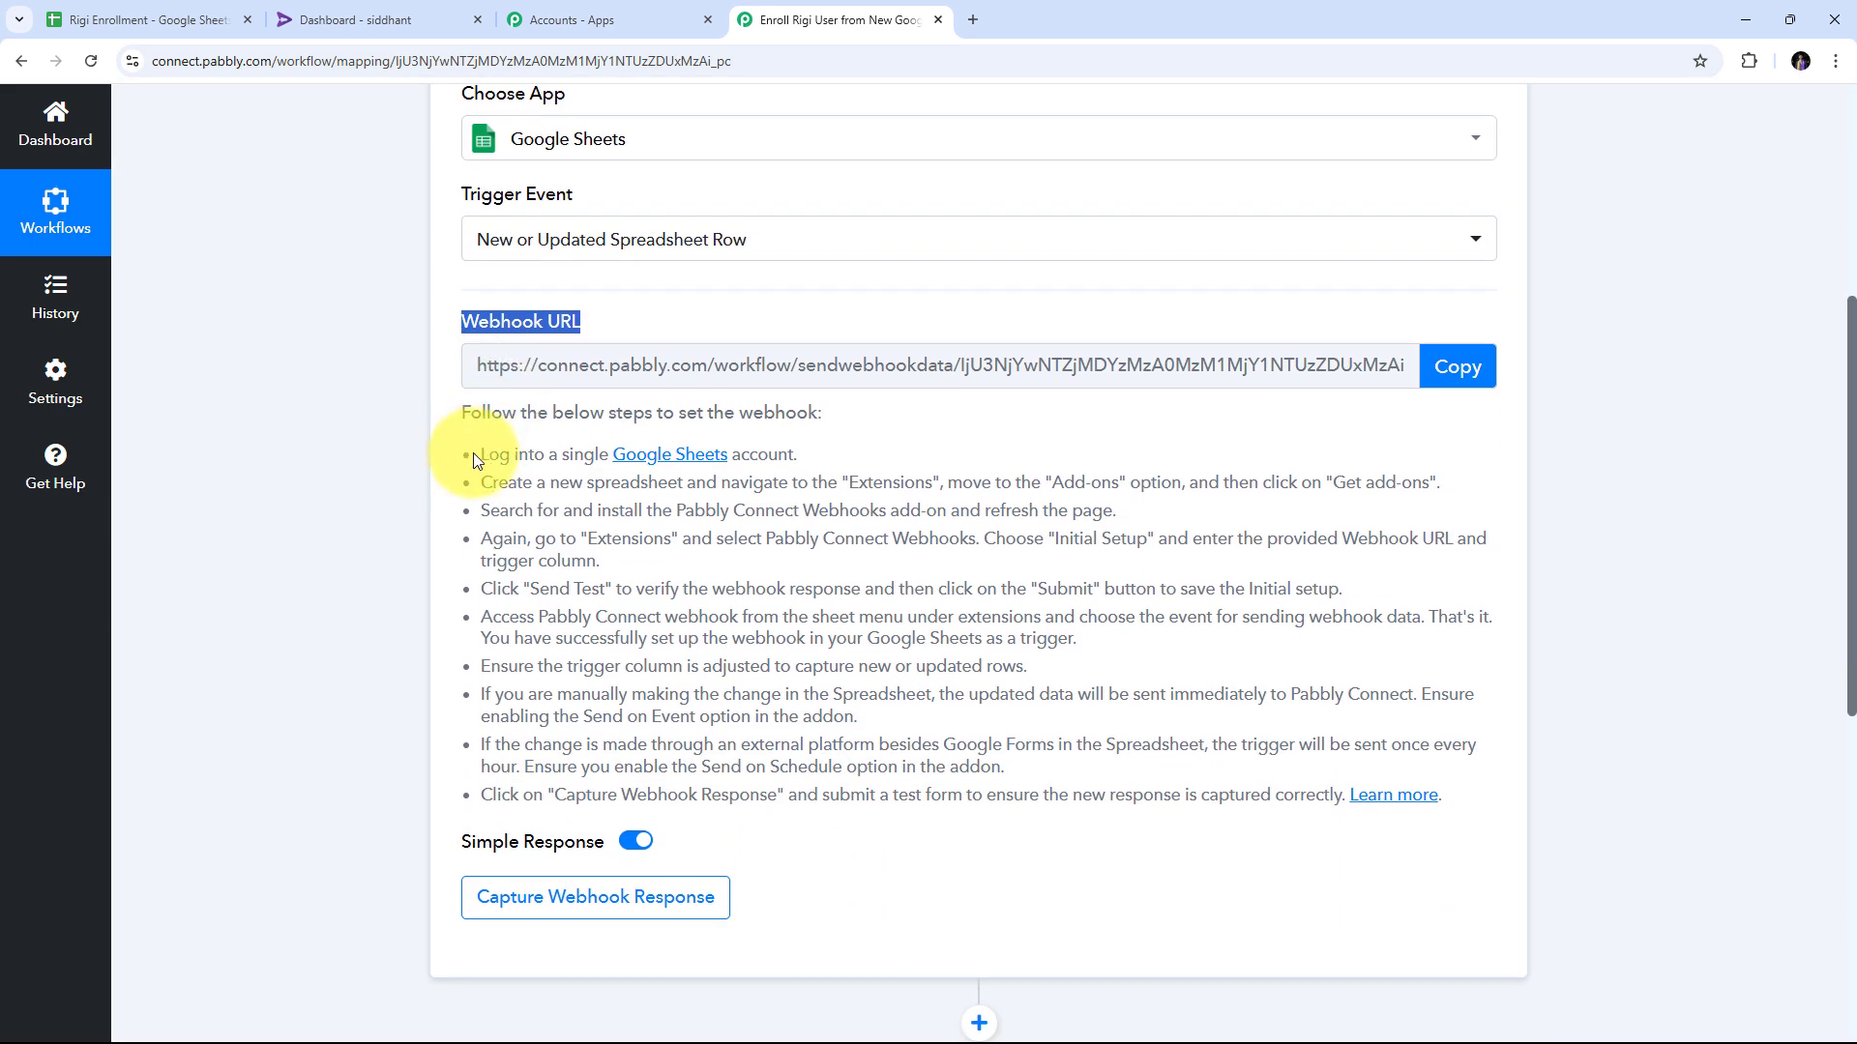
{"action": "left_click_drag", "start_coordinate": [472, 452], "coordinate": [1301, 800]}
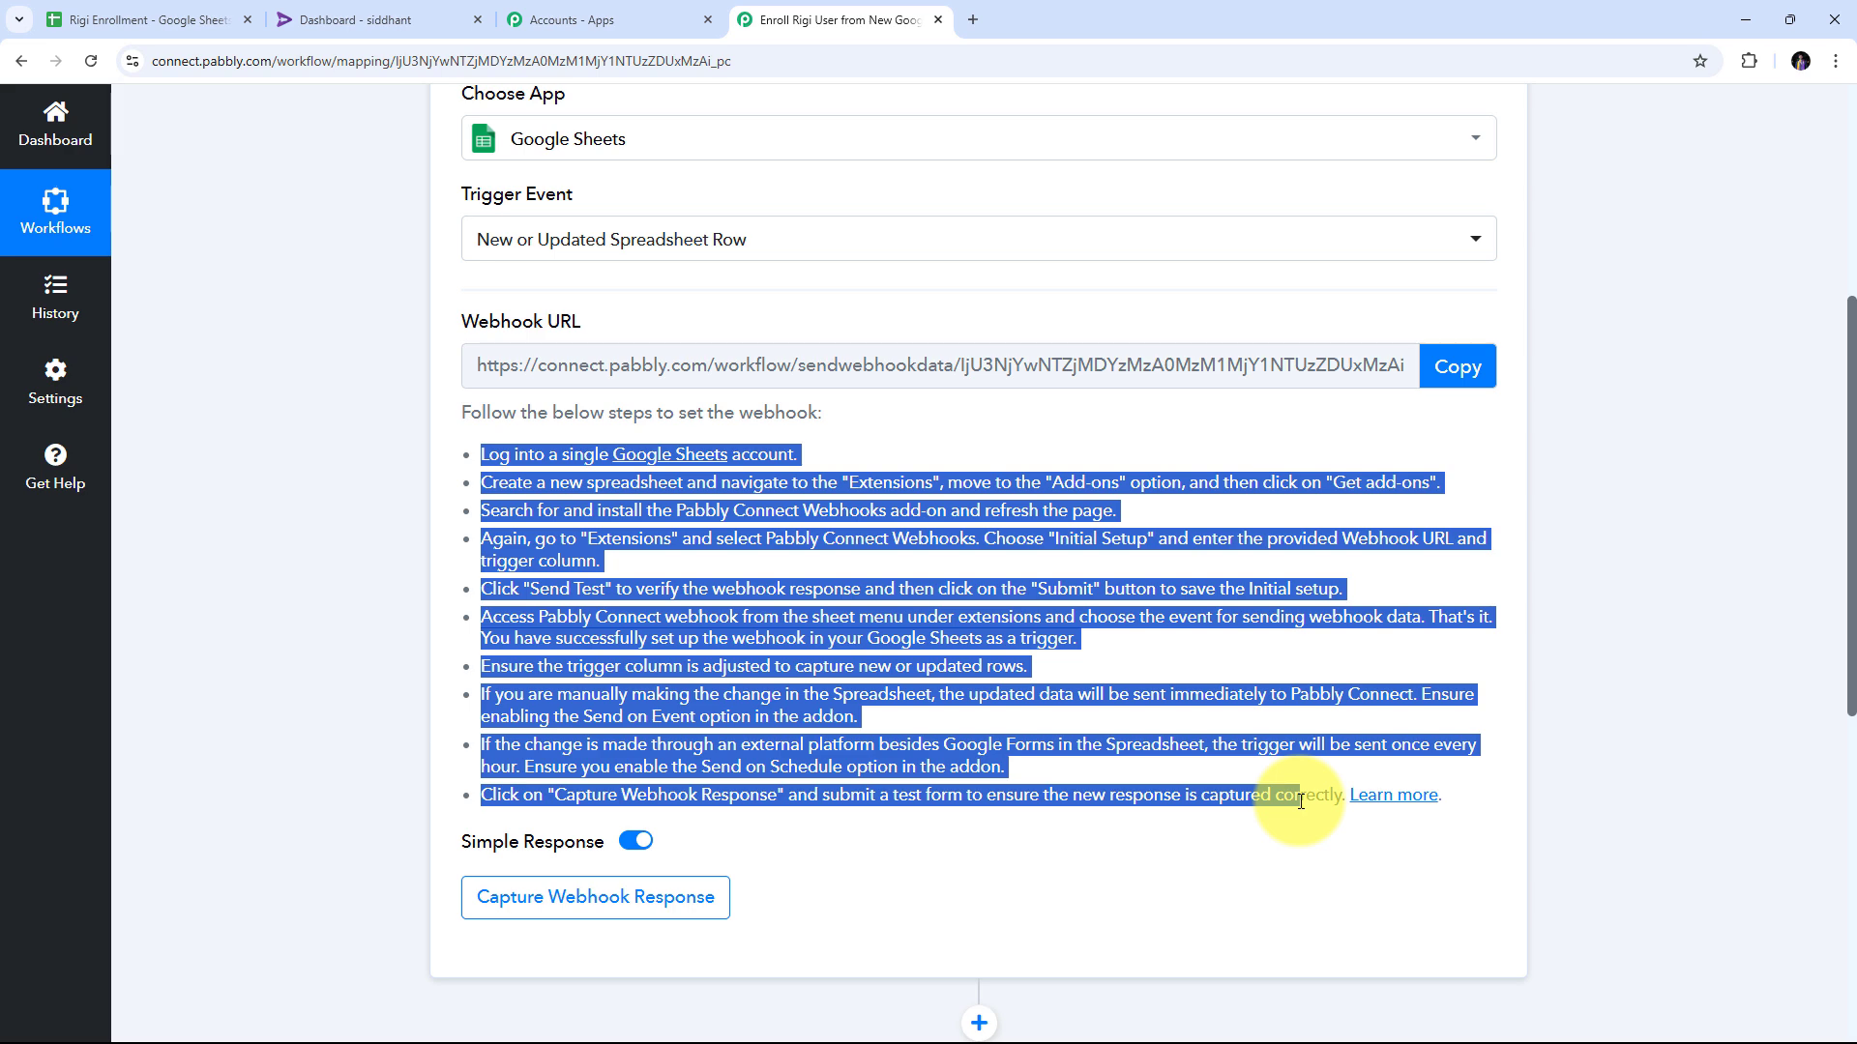
{"action": "left_click", "coordinate": [1432, 377]}
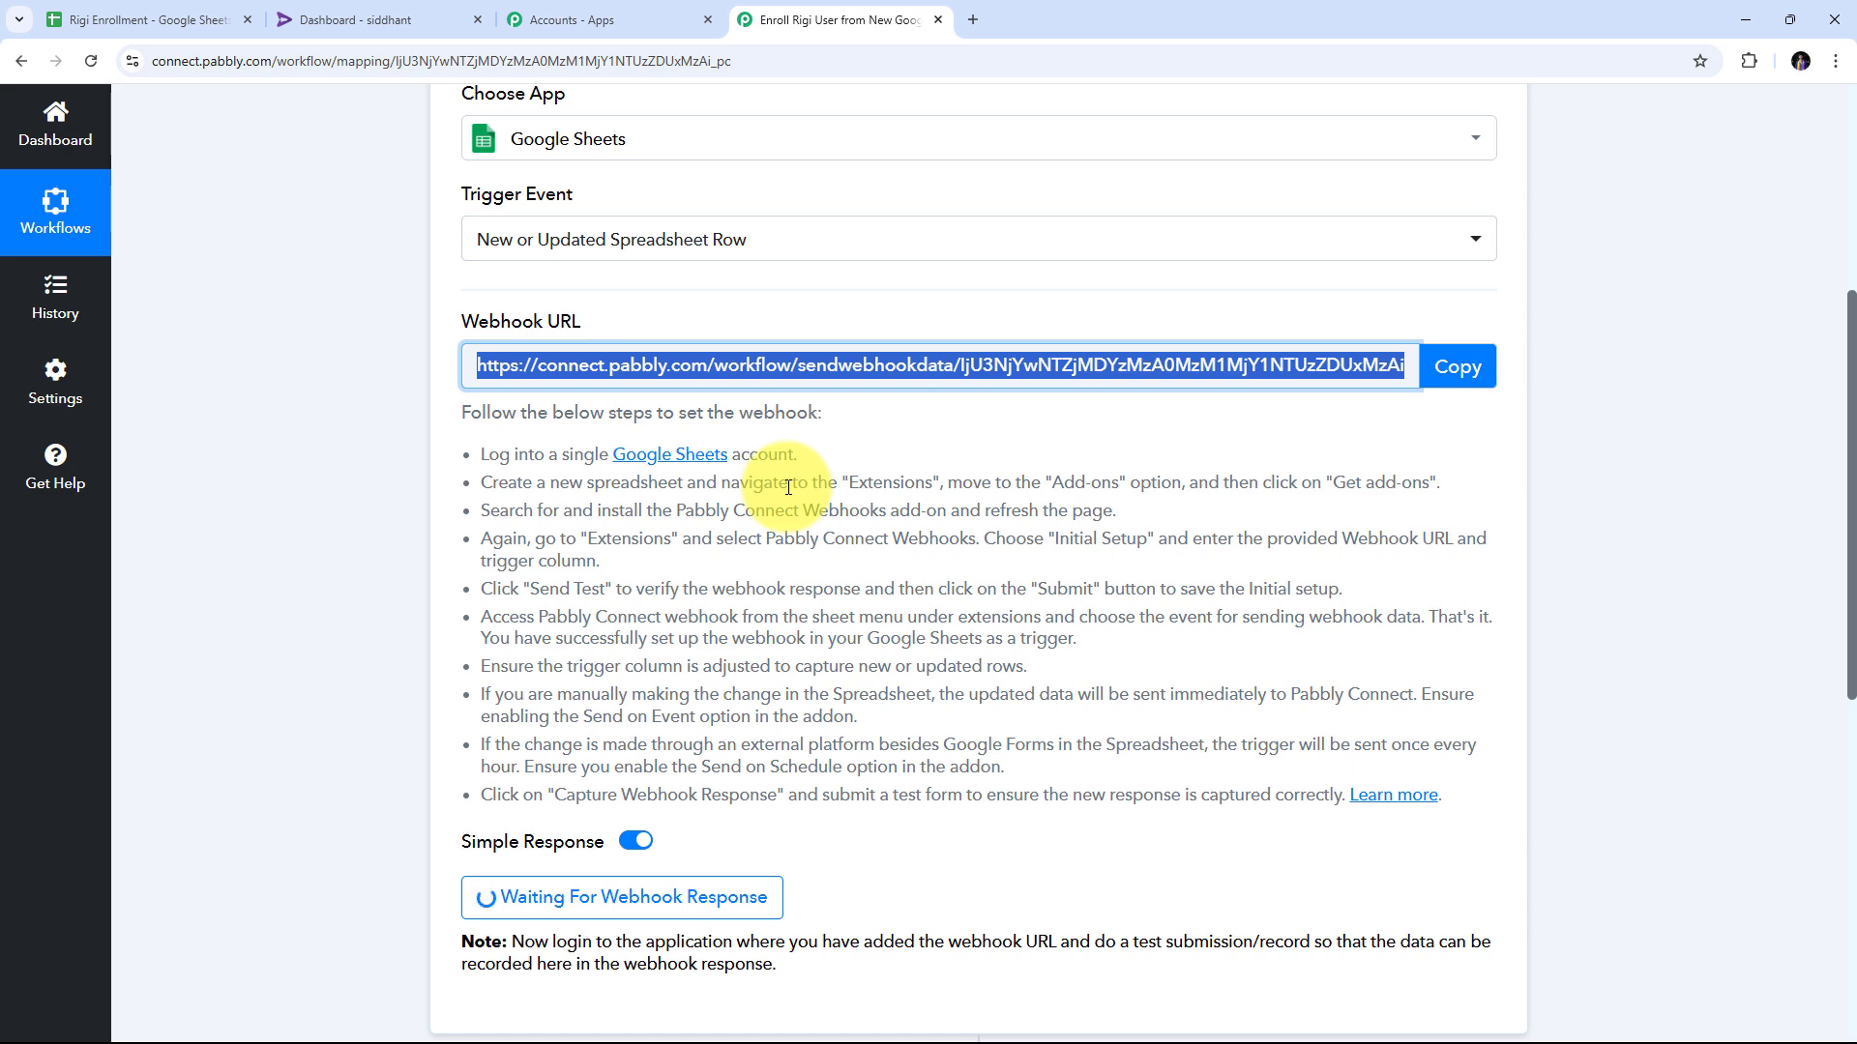
{"action": "left_click", "coordinate": [126, 19]}
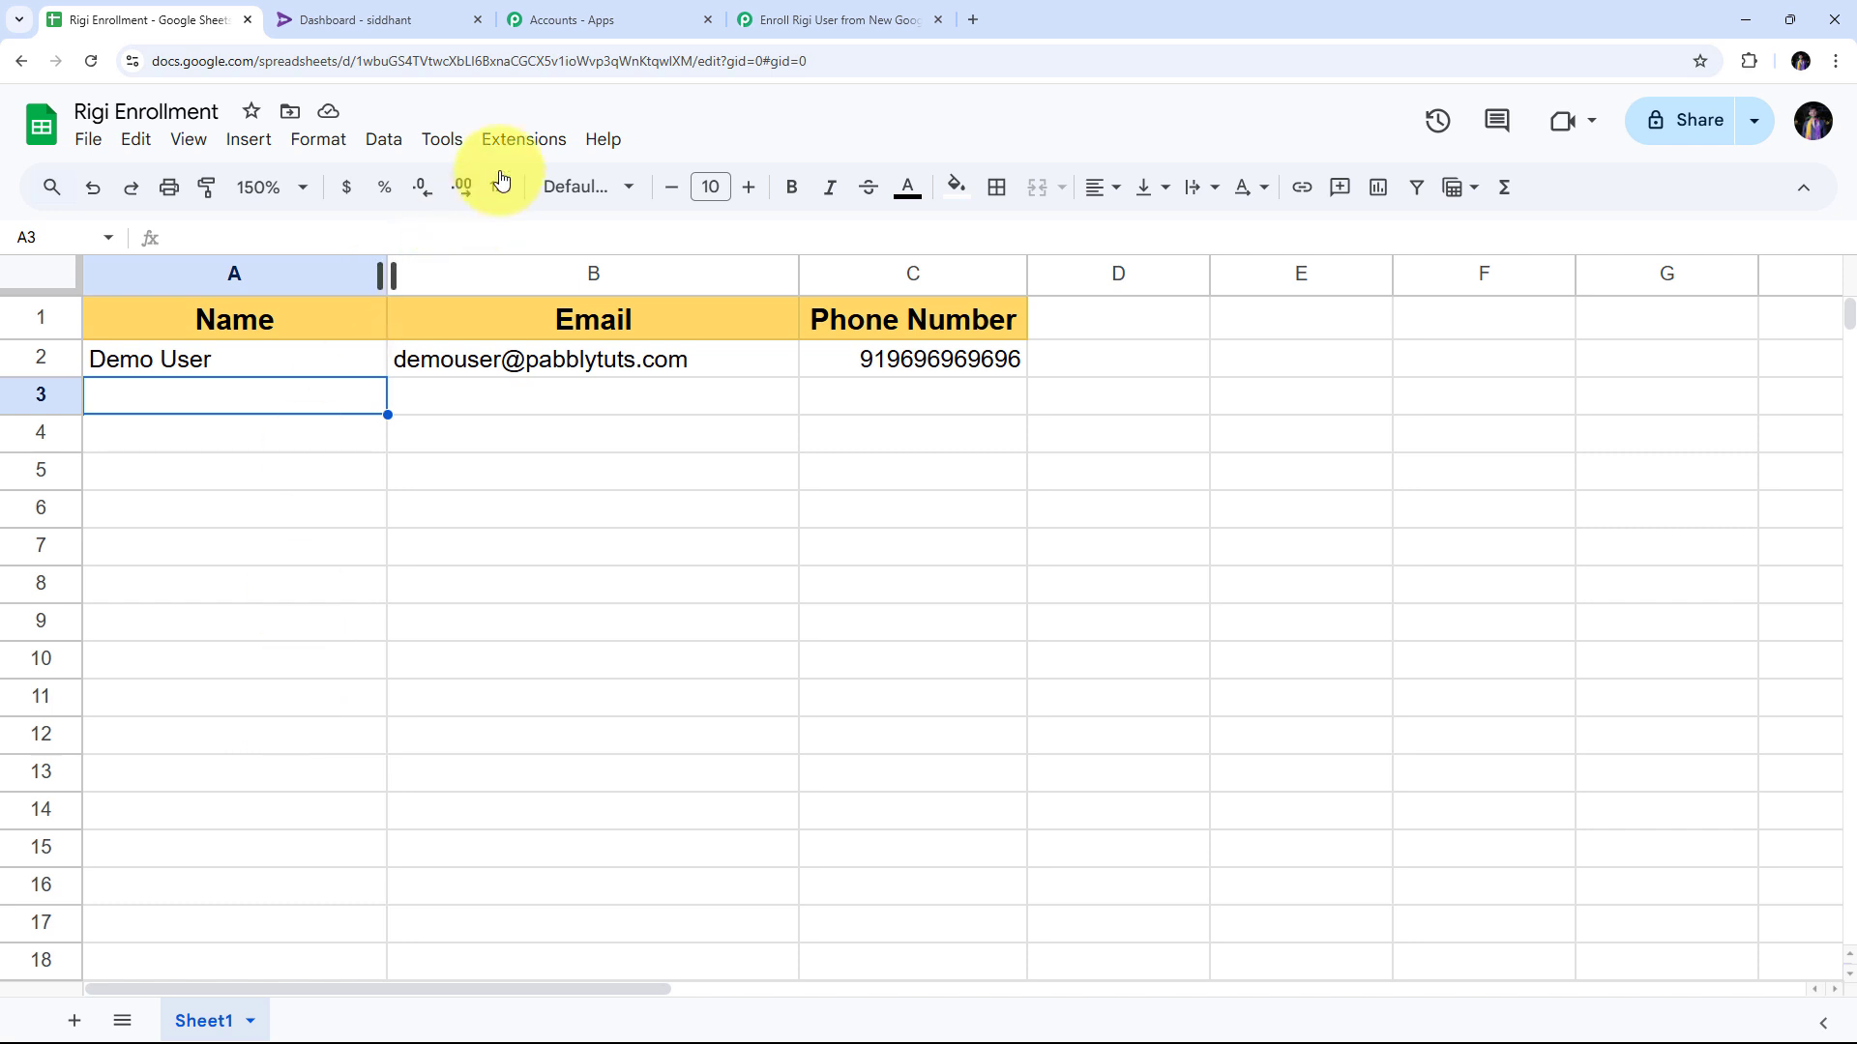
{"action": "left_click", "coordinate": [513, 138]}
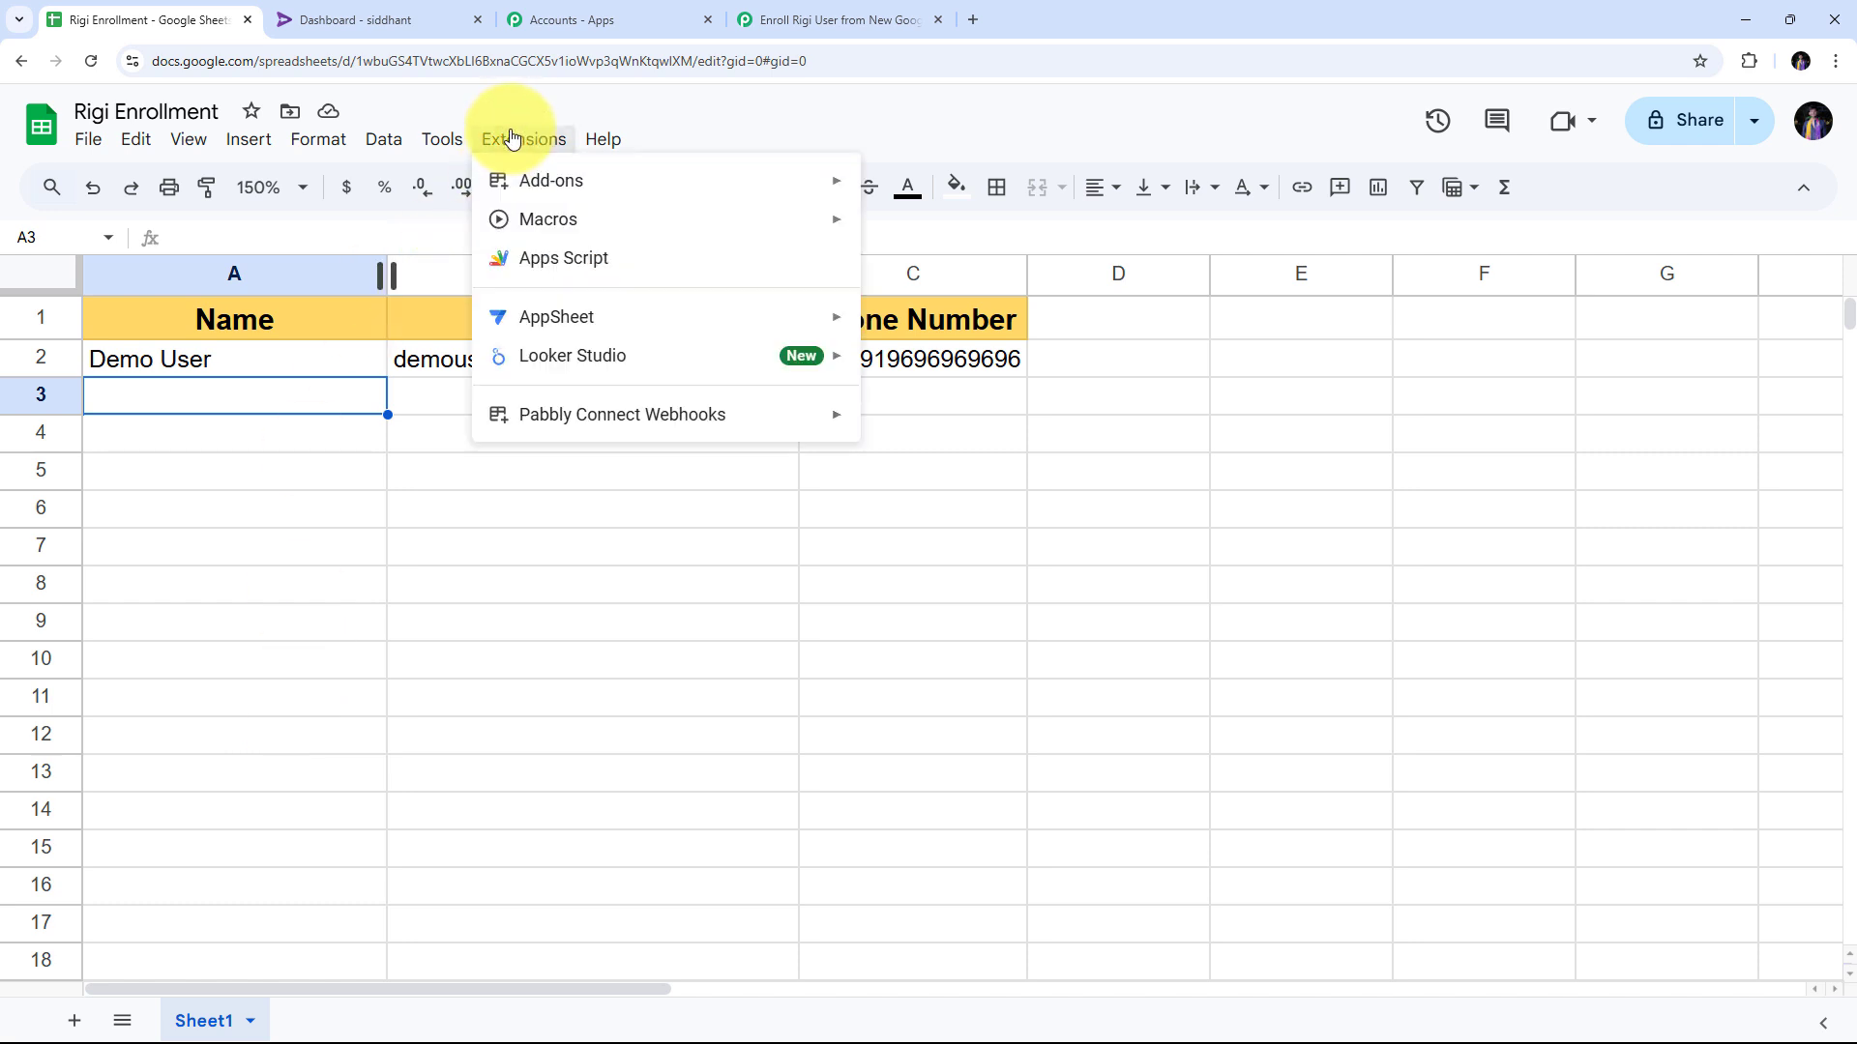
{"action": "mouse_move", "coordinate": [505, 414]}
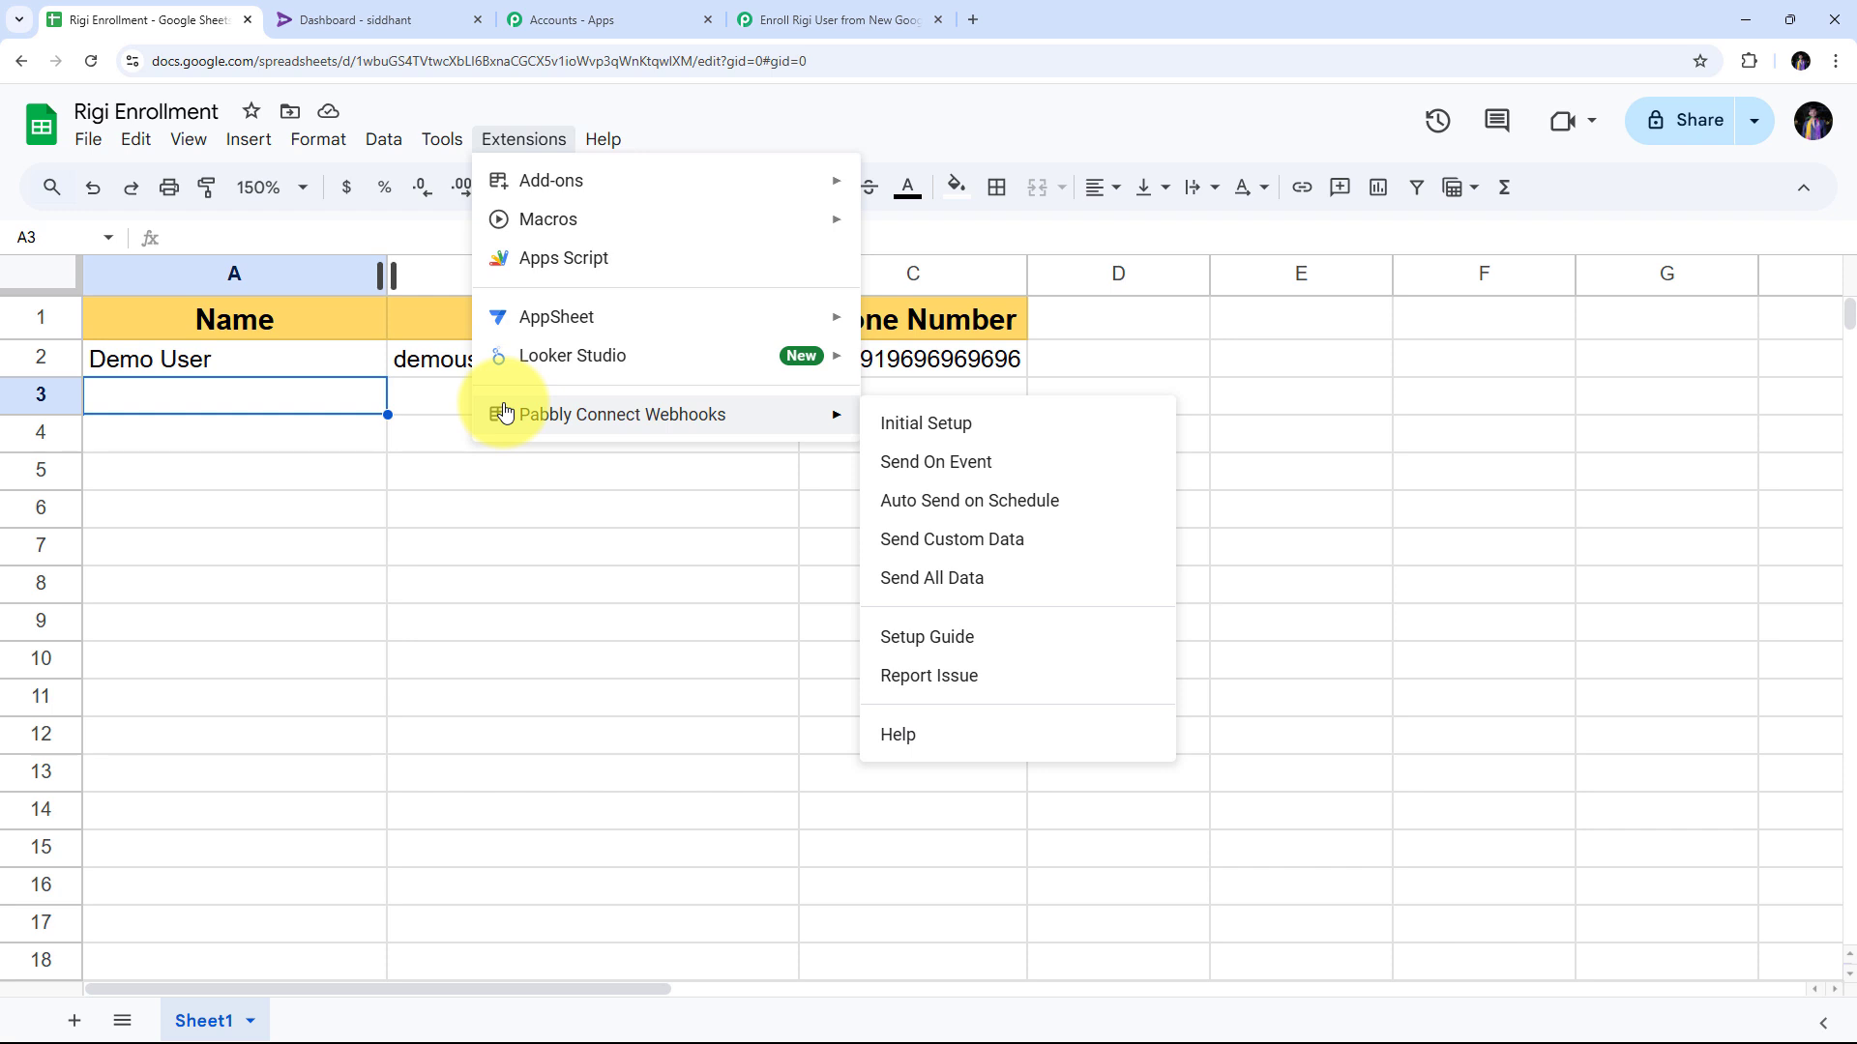
{"action": "mouse_move", "coordinate": [549, 197]}
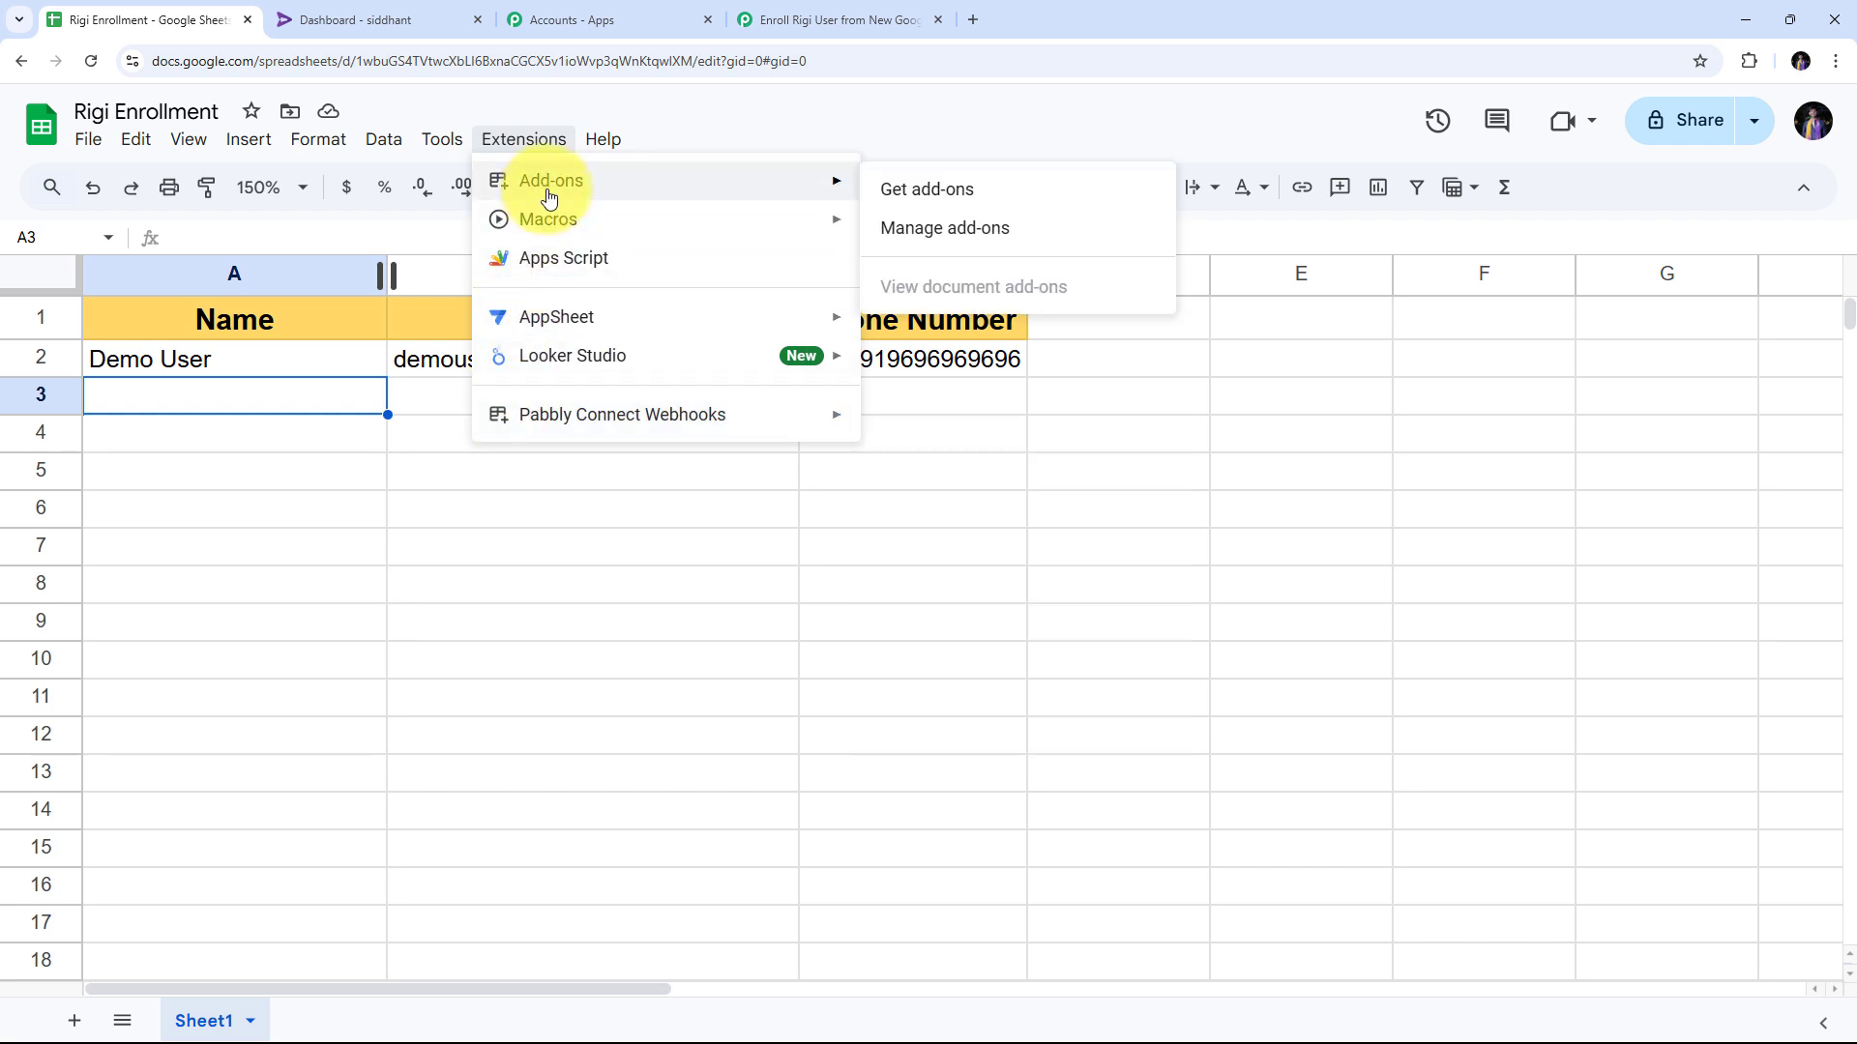
{"action": "left_click", "coordinate": [937, 200]}
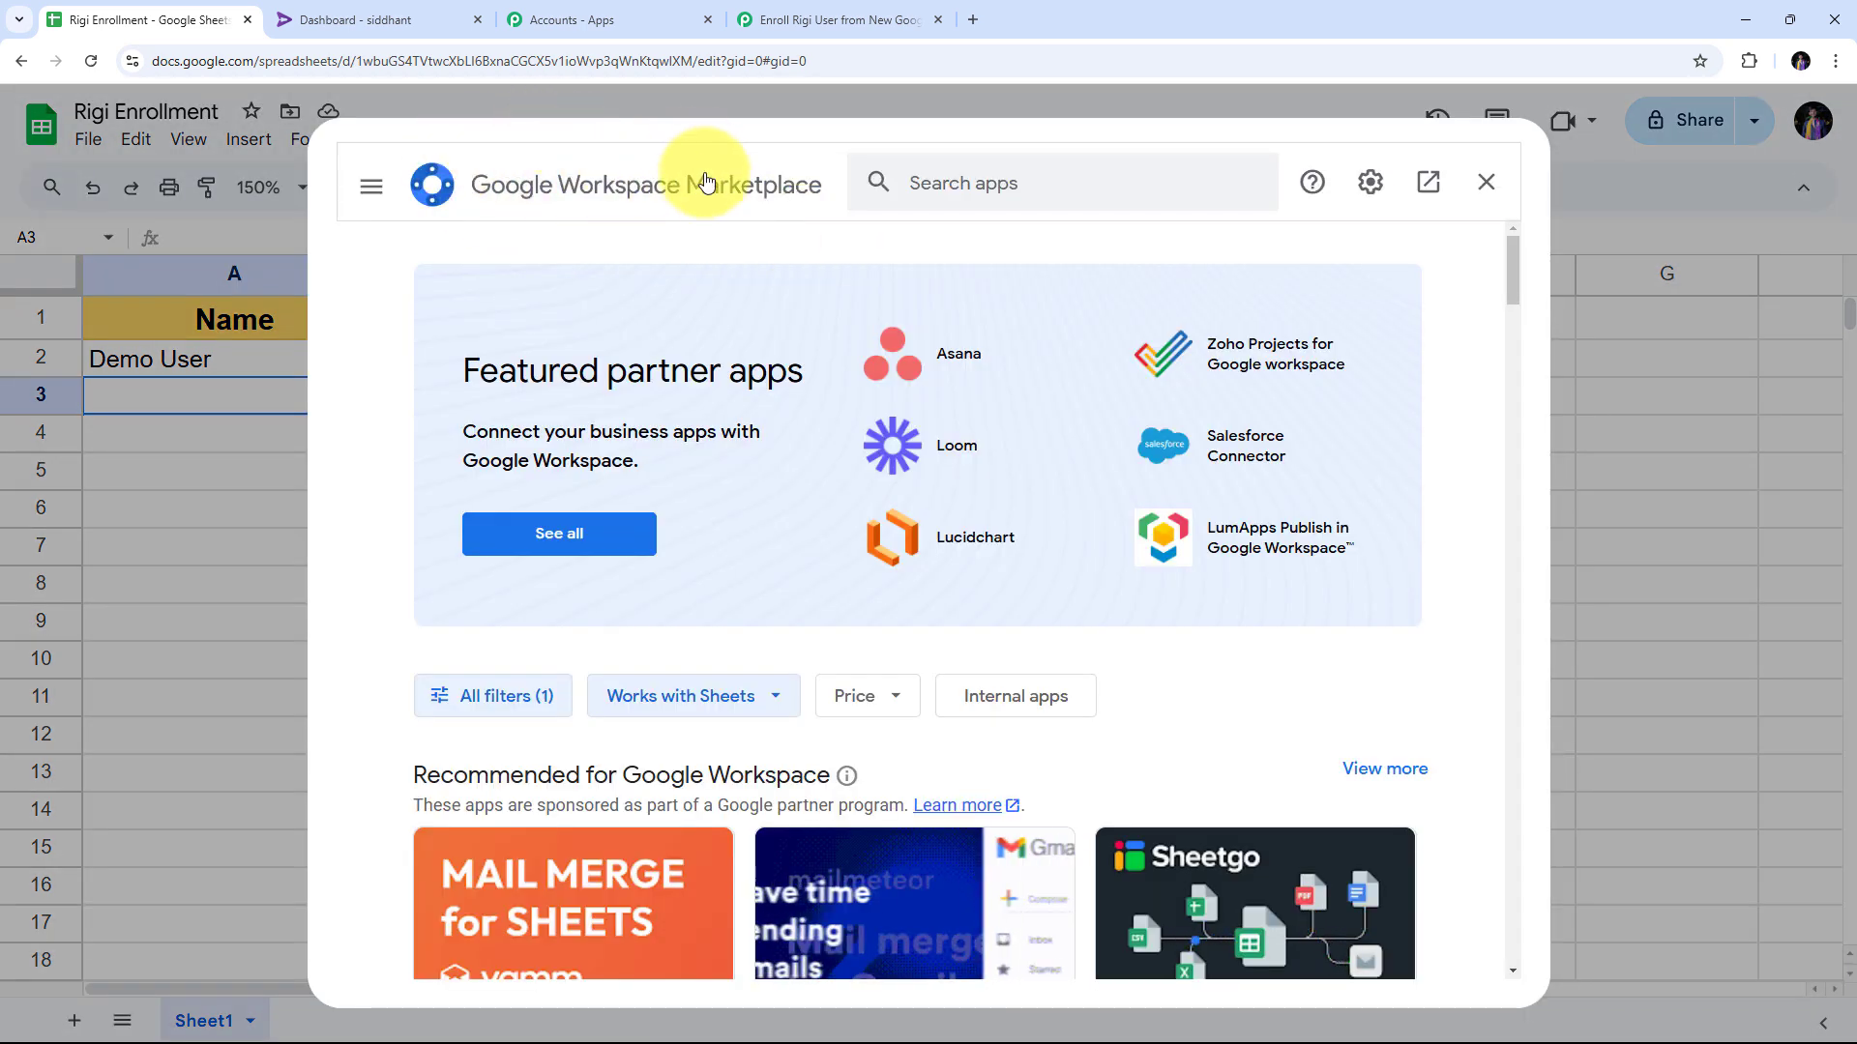
{"action": "left_click", "coordinate": [975, 182]}
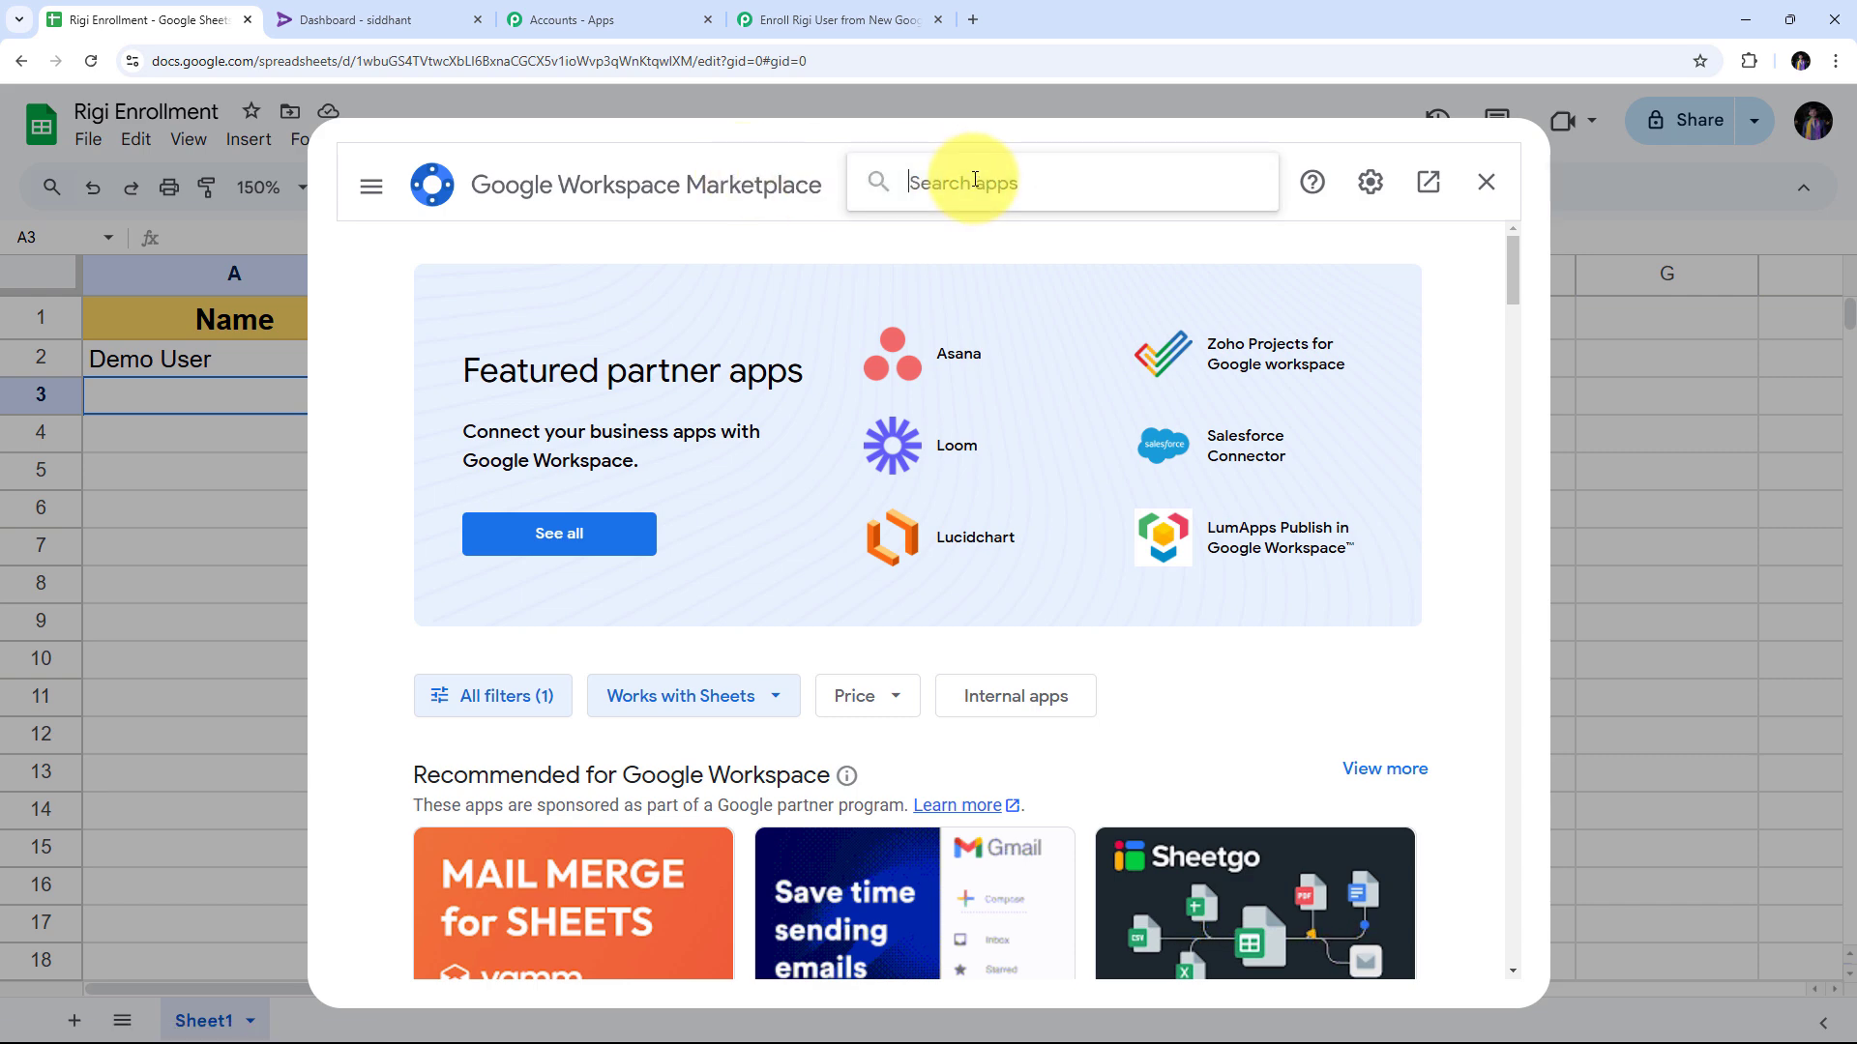
{"action": "type", "text": "Pa"}
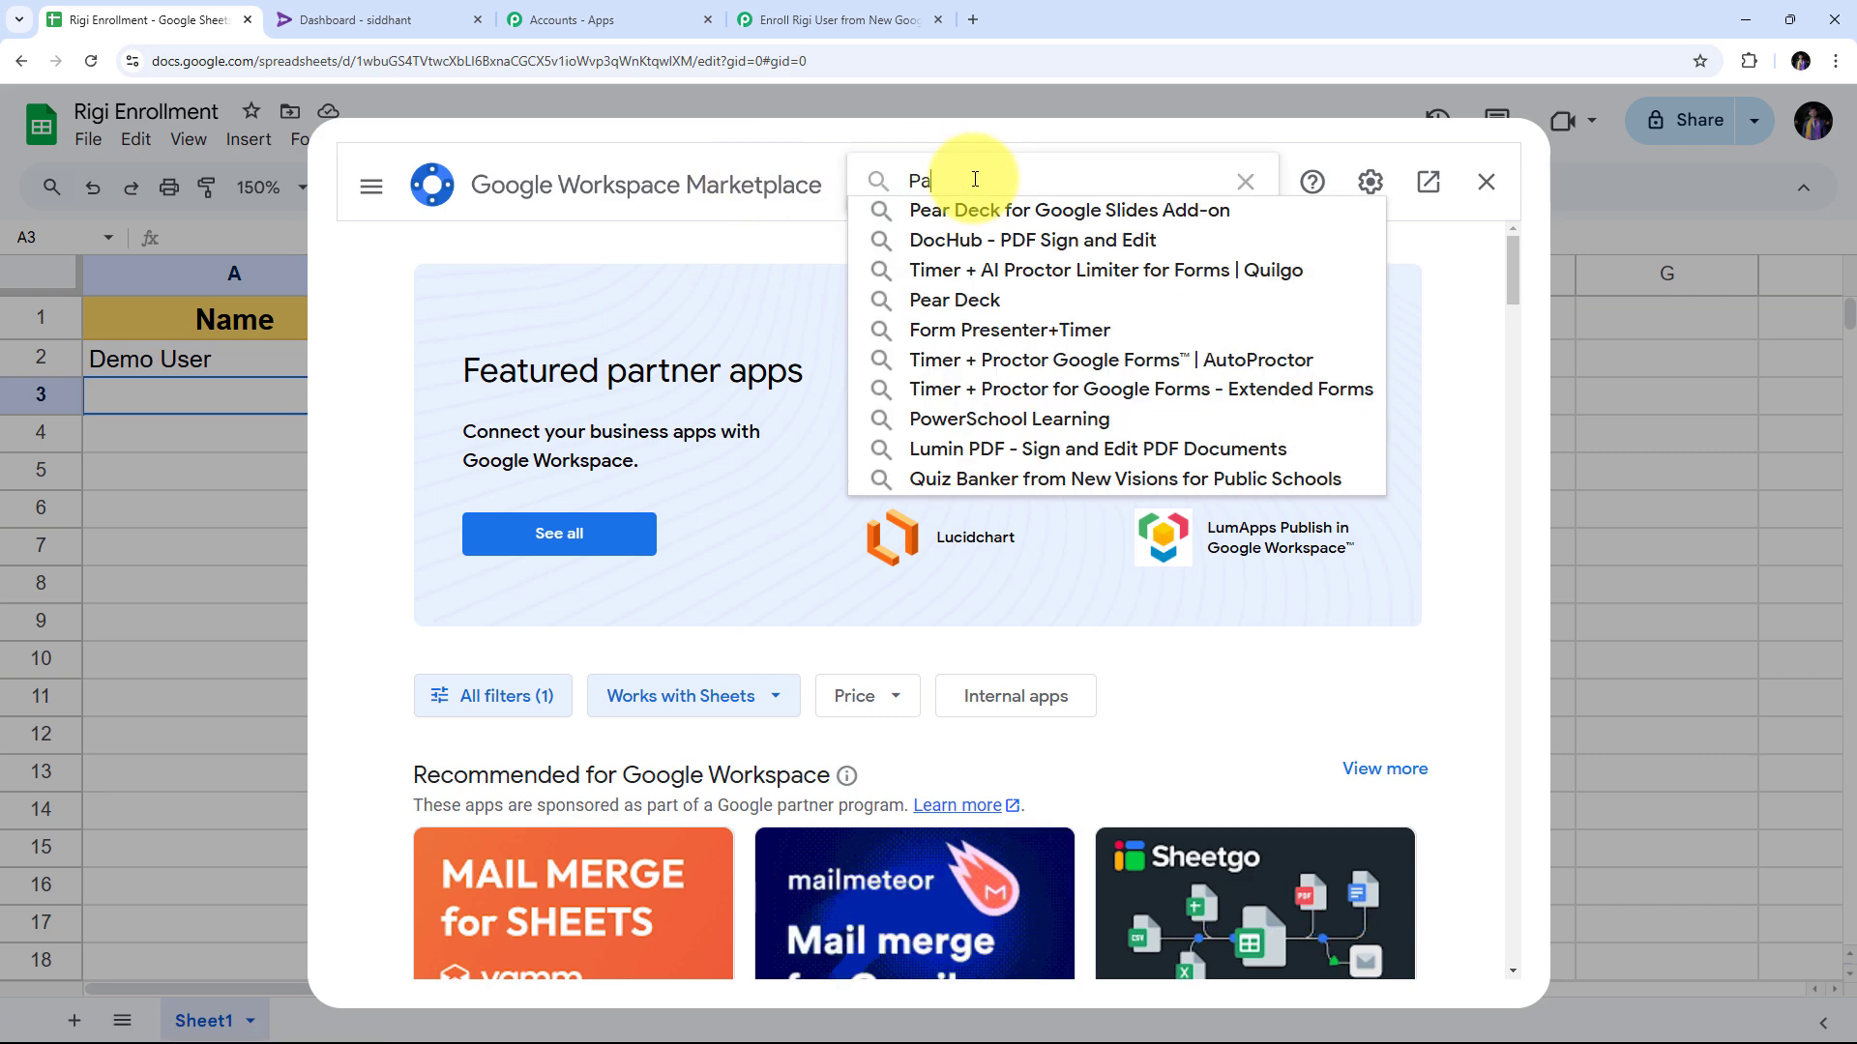
{"action": "type", "text": "bbly Co"}
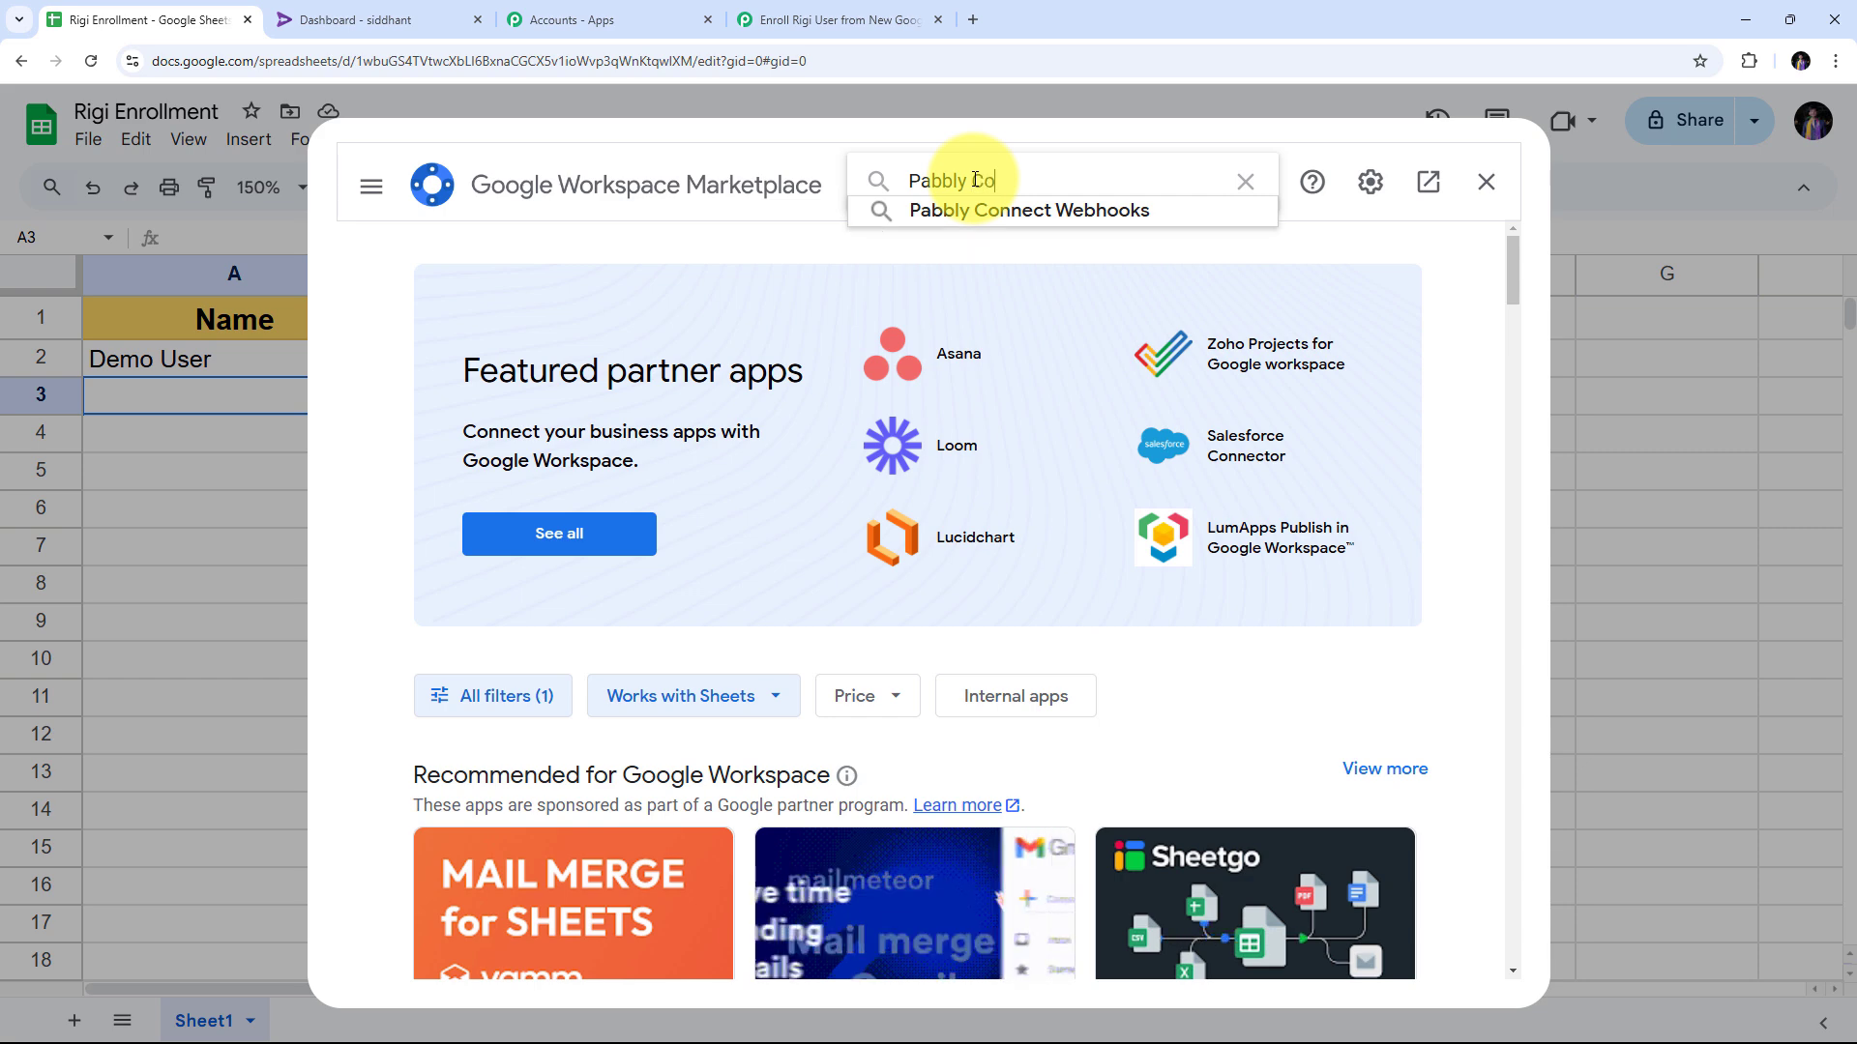
{"action": "left_click", "coordinate": [977, 213]}
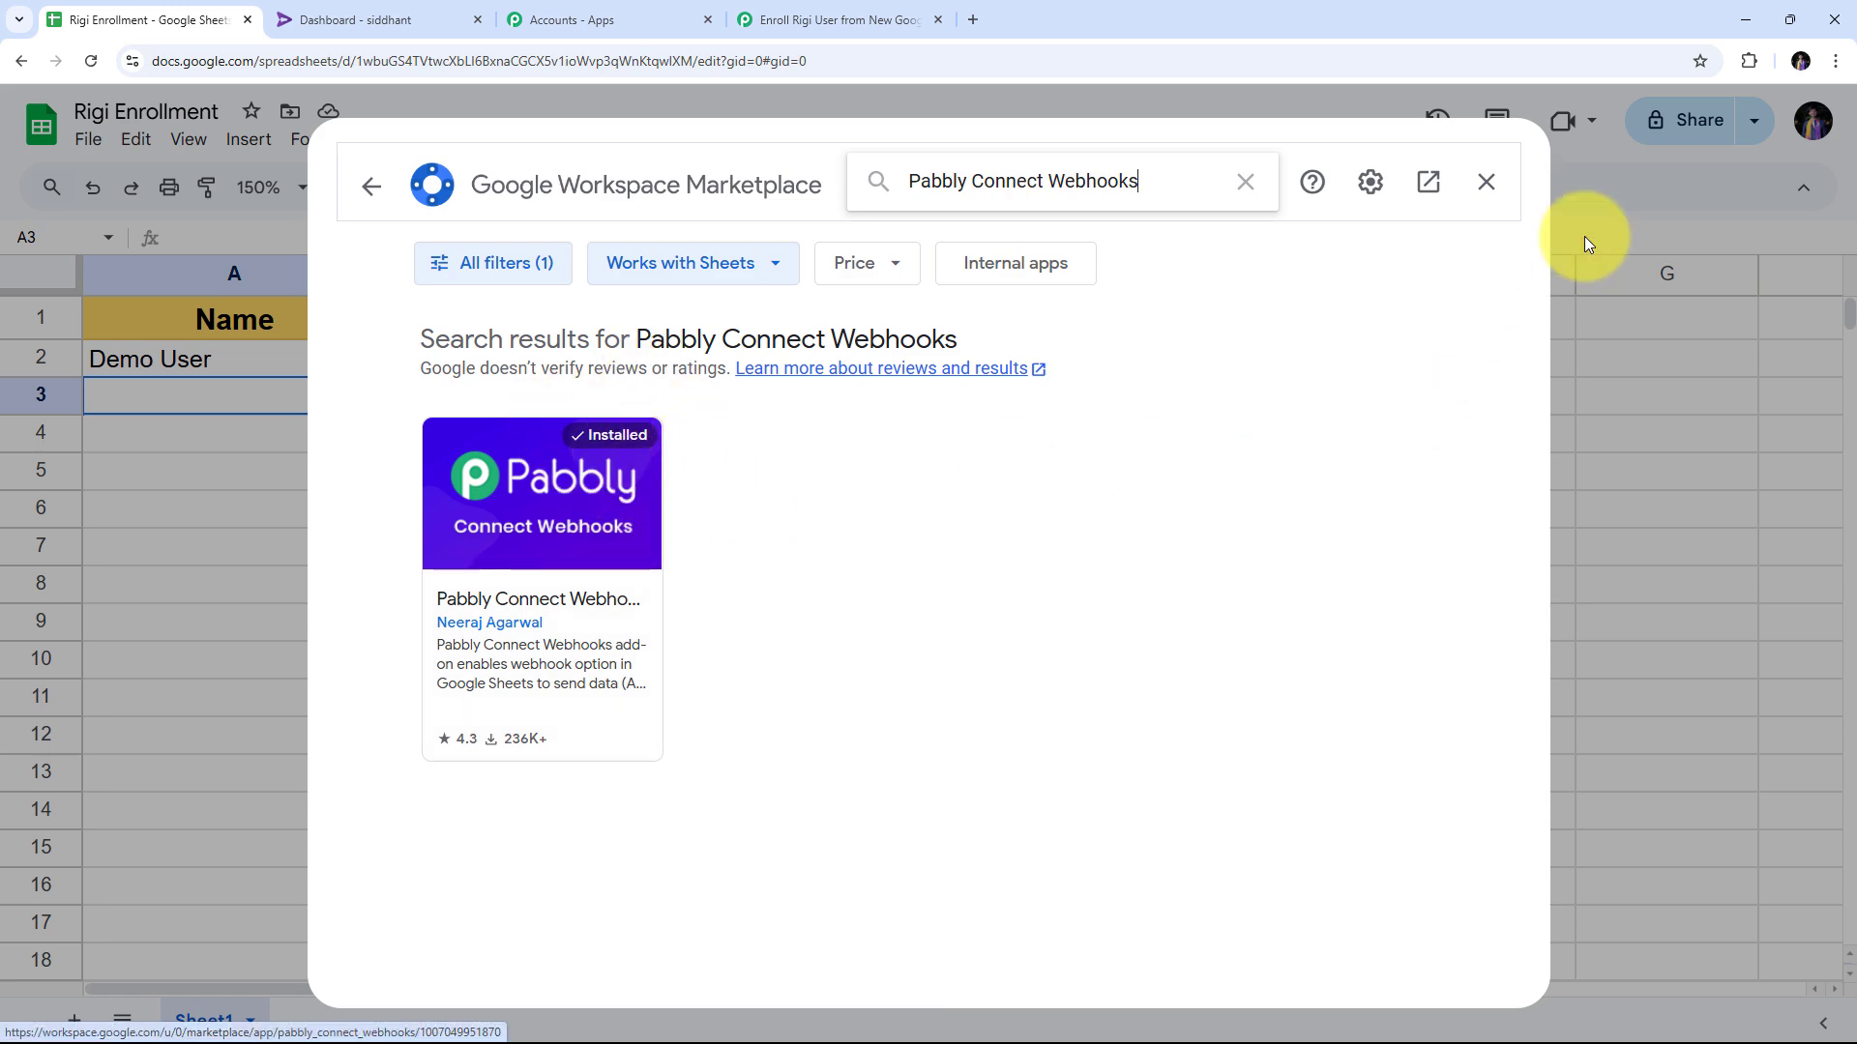
{"action": "left_click", "coordinate": [1485, 182]}
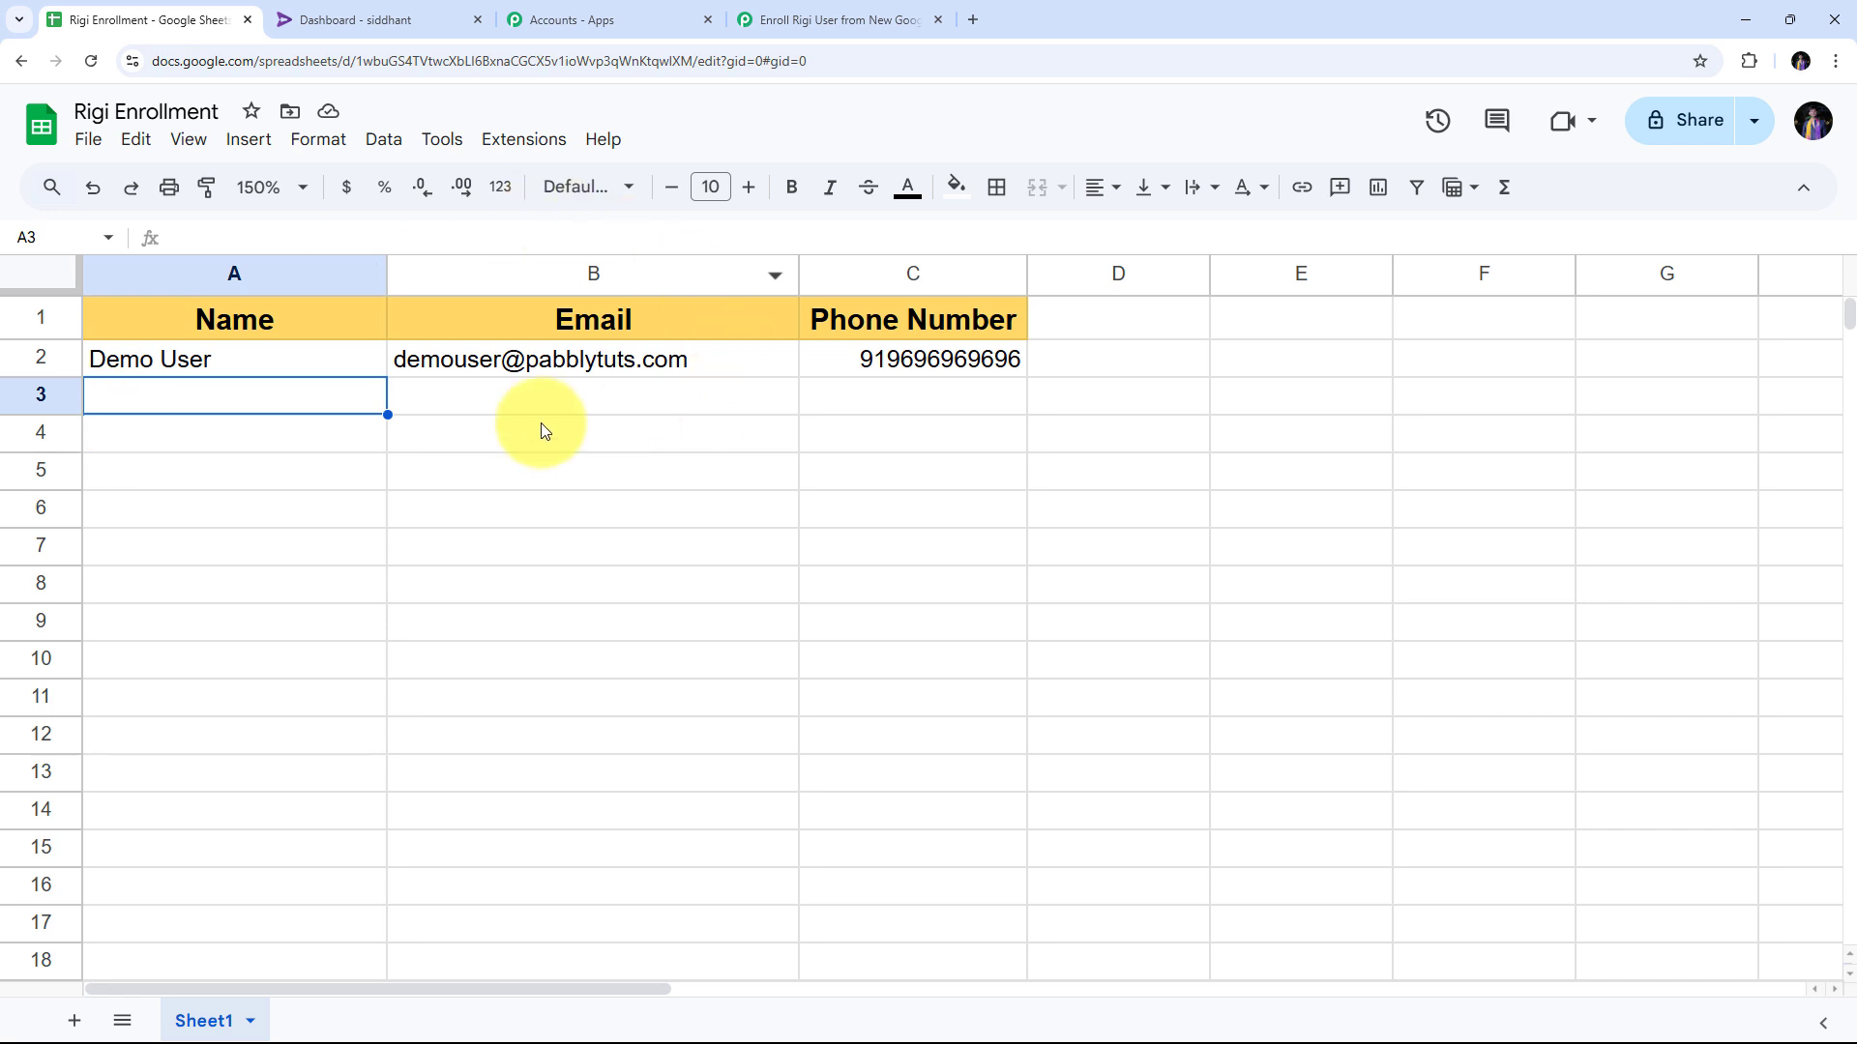
Reload the spreadsheet and open the Pabbly Connect Webhooks Initial Setup form for Sheet1.
{"action": "left_click", "coordinate": [92, 62]}
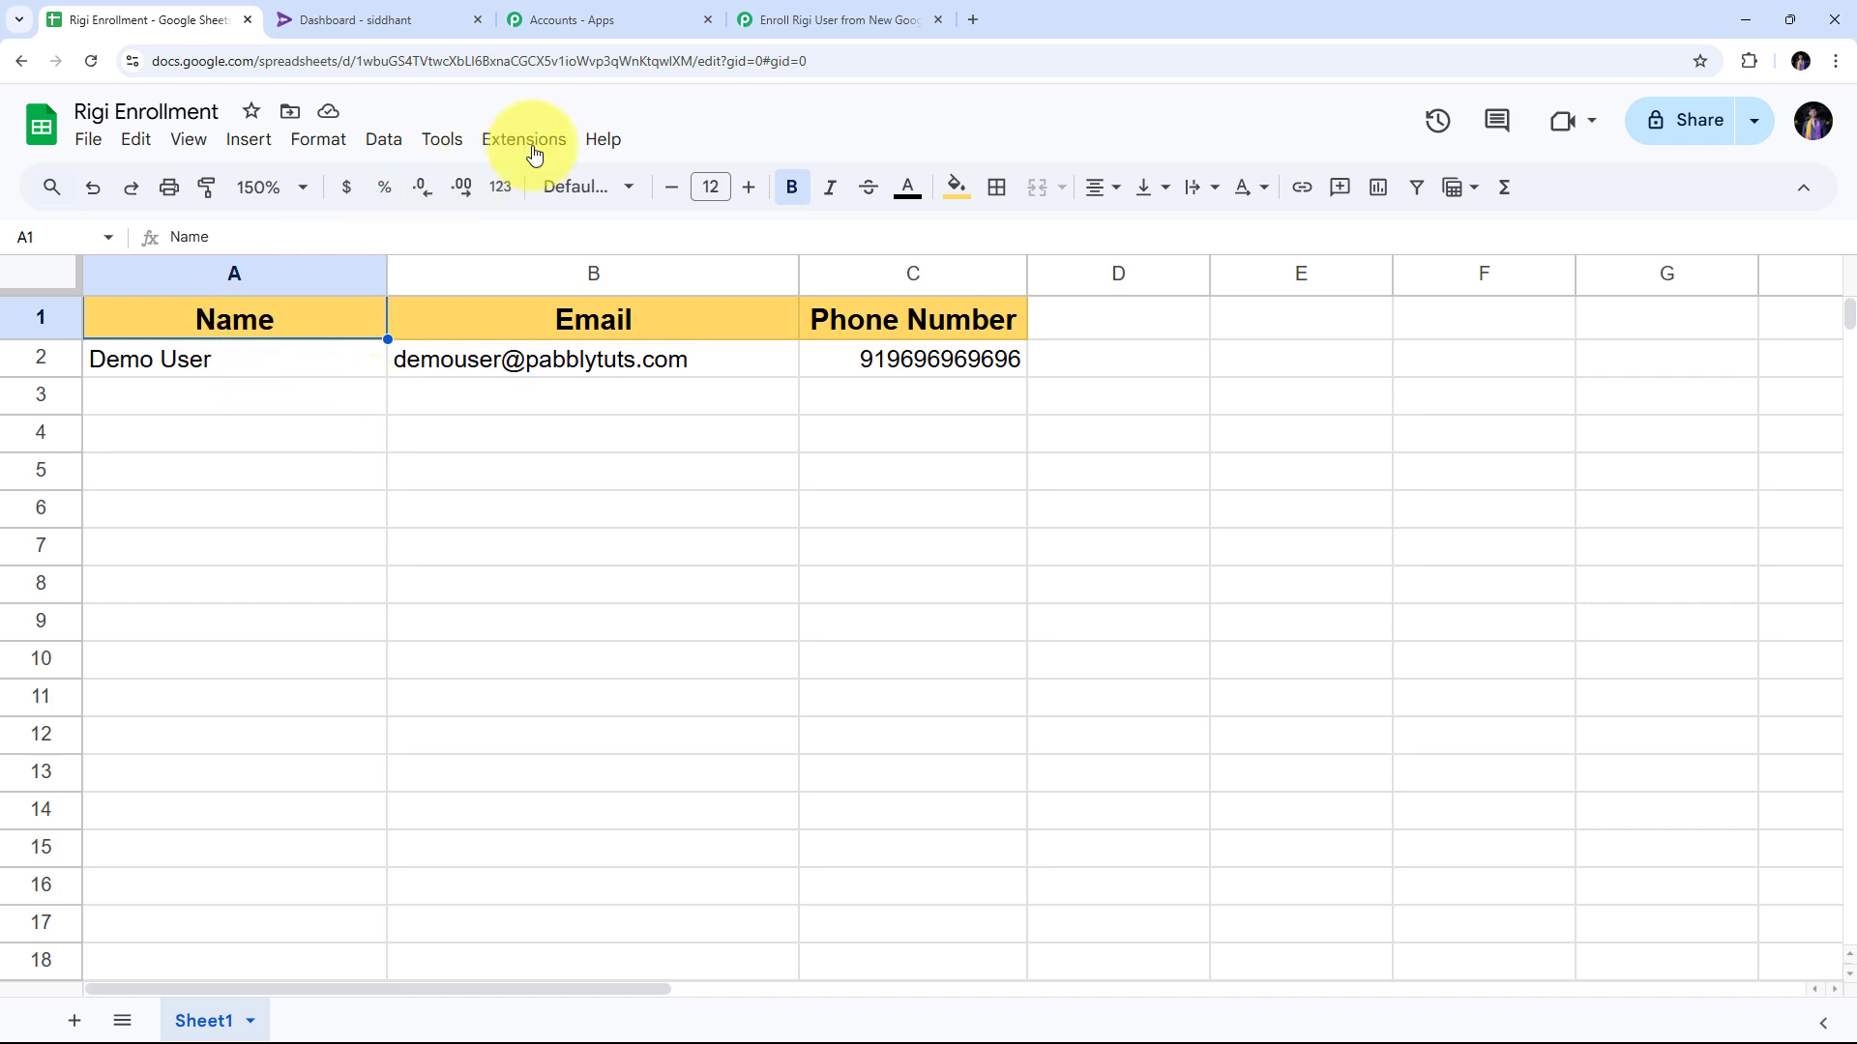
{"action": "left_click", "coordinate": [538, 147]}
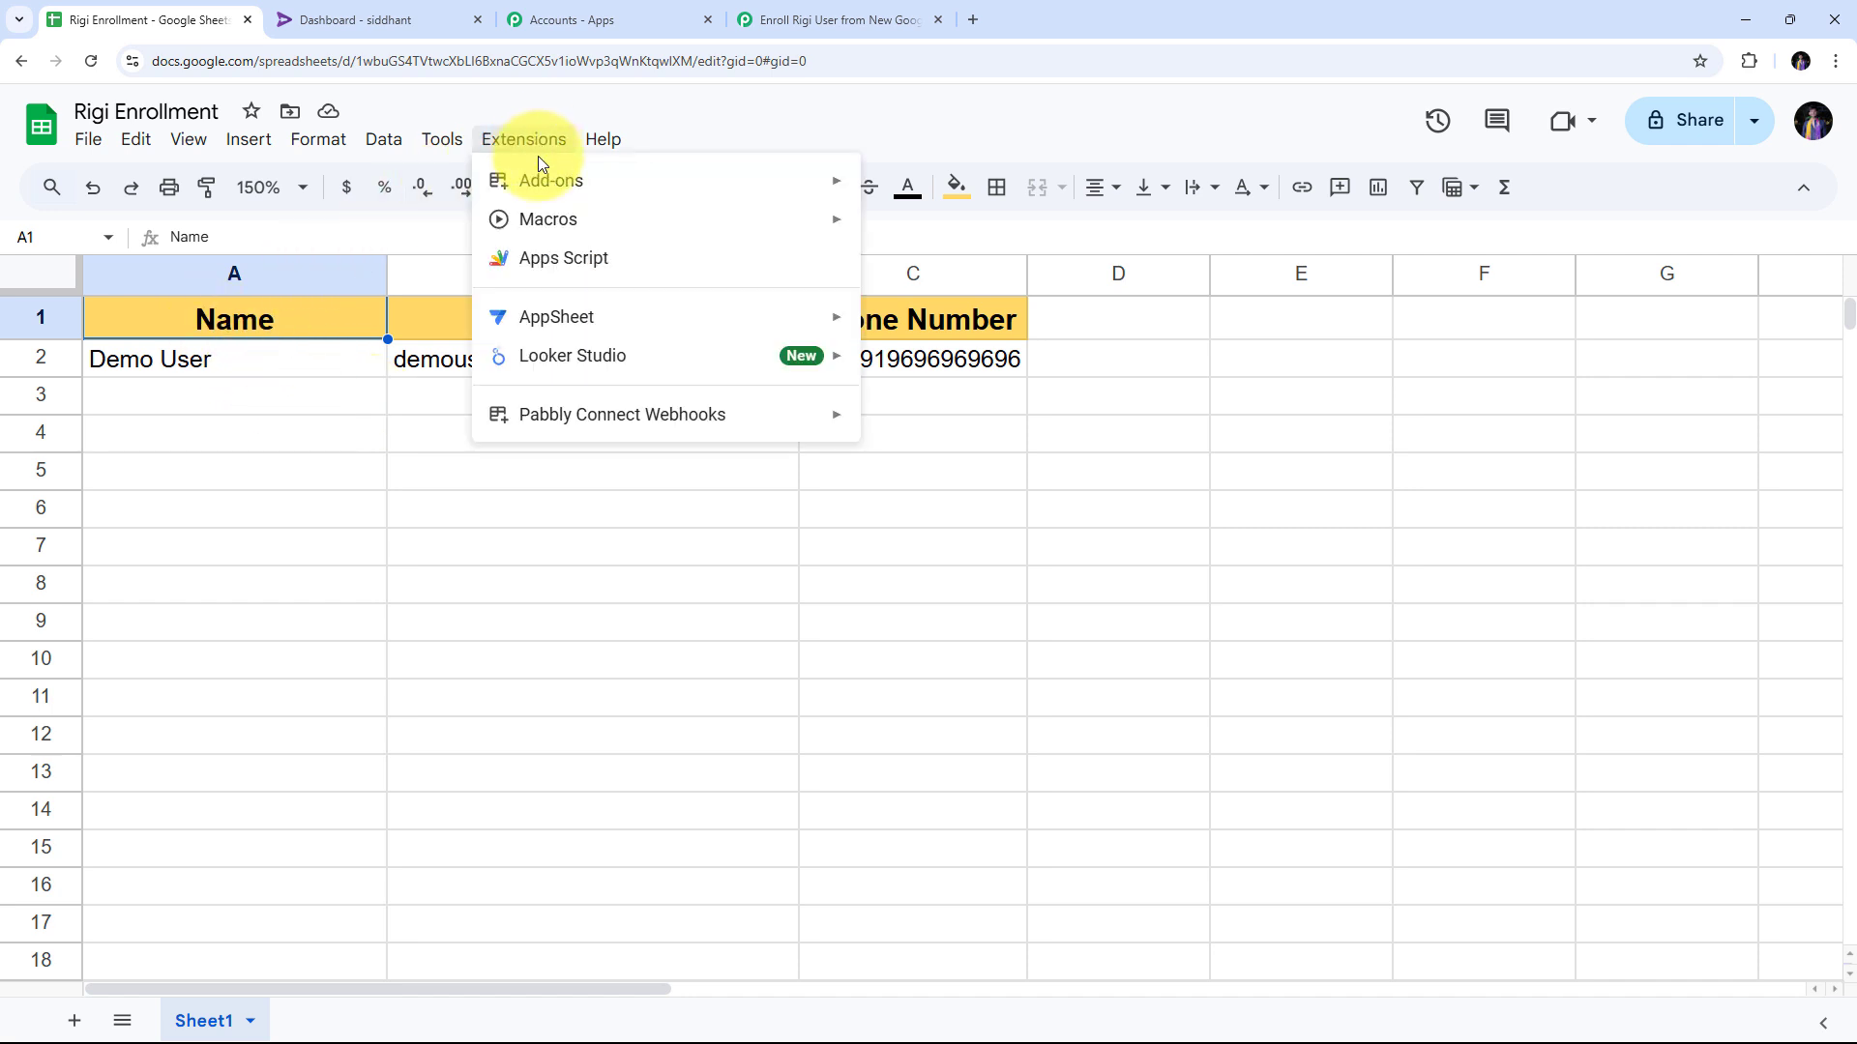
{"action": "mouse_move", "coordinate": [572, 410]}
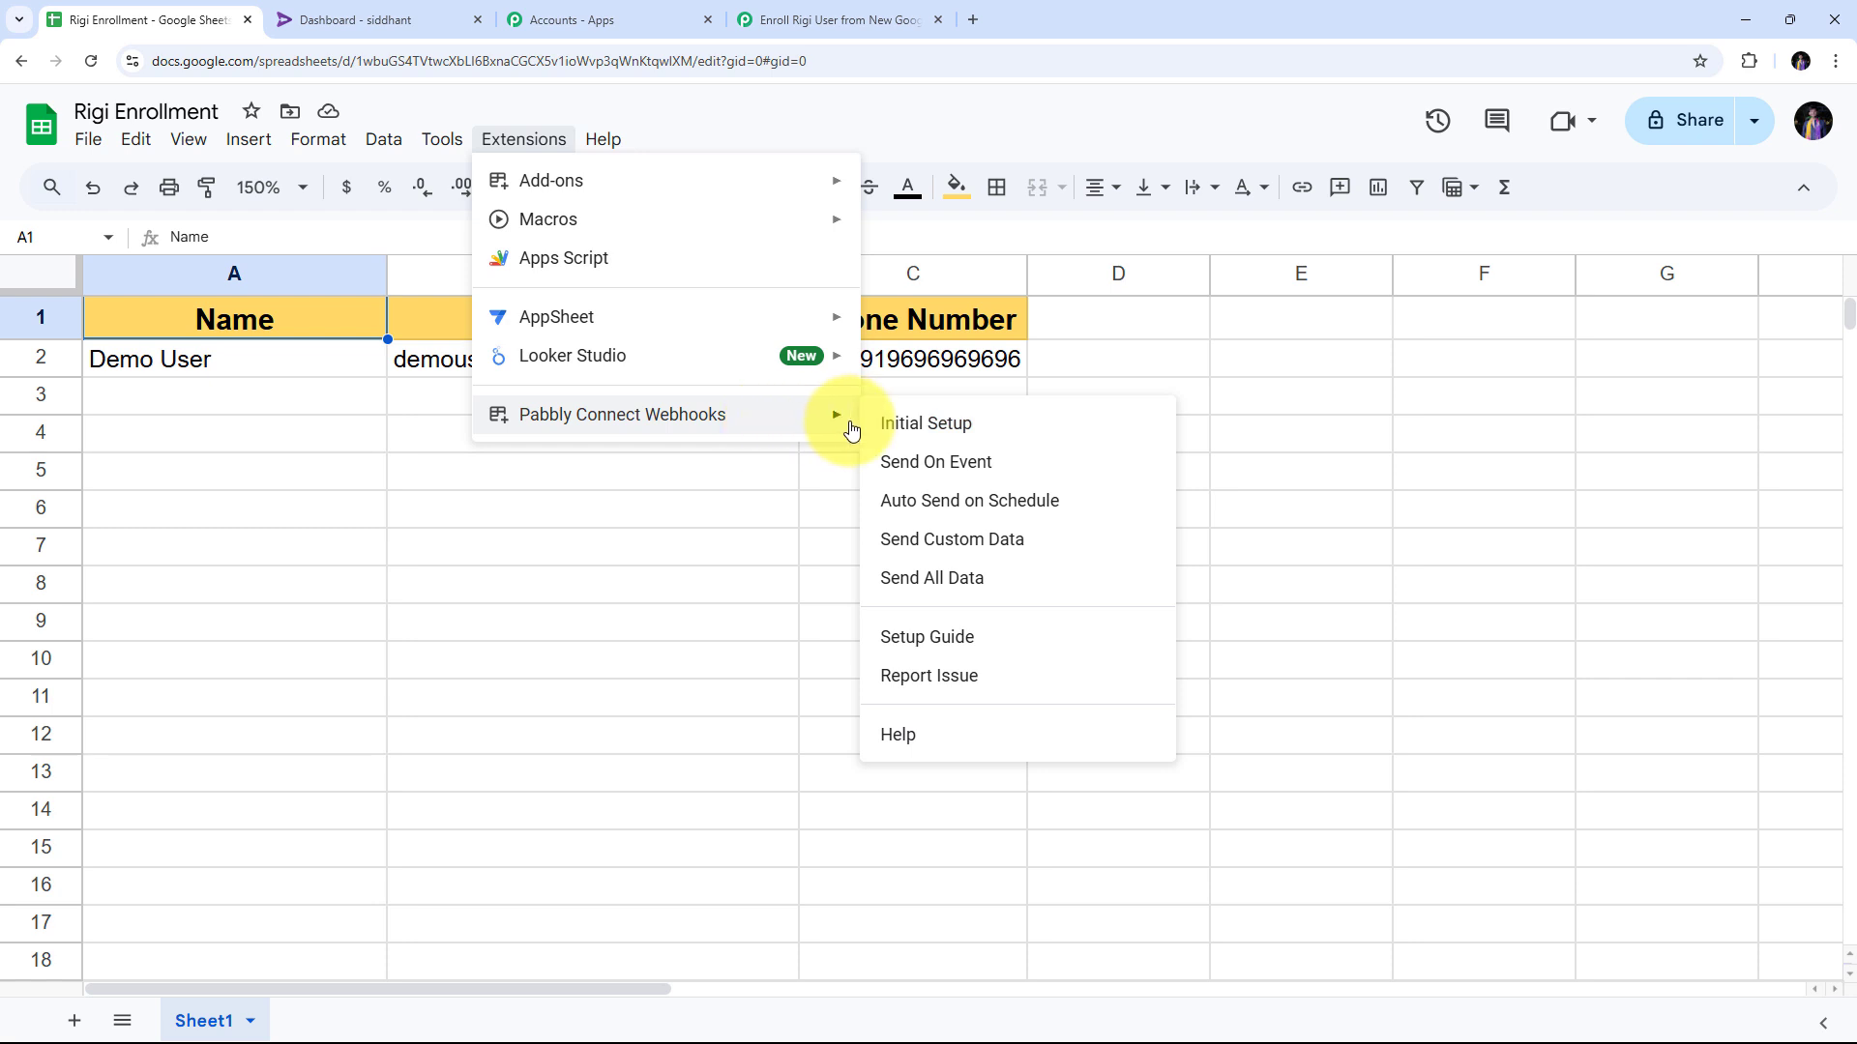
{"action": "left_click", "coordinate": [939, 435]}
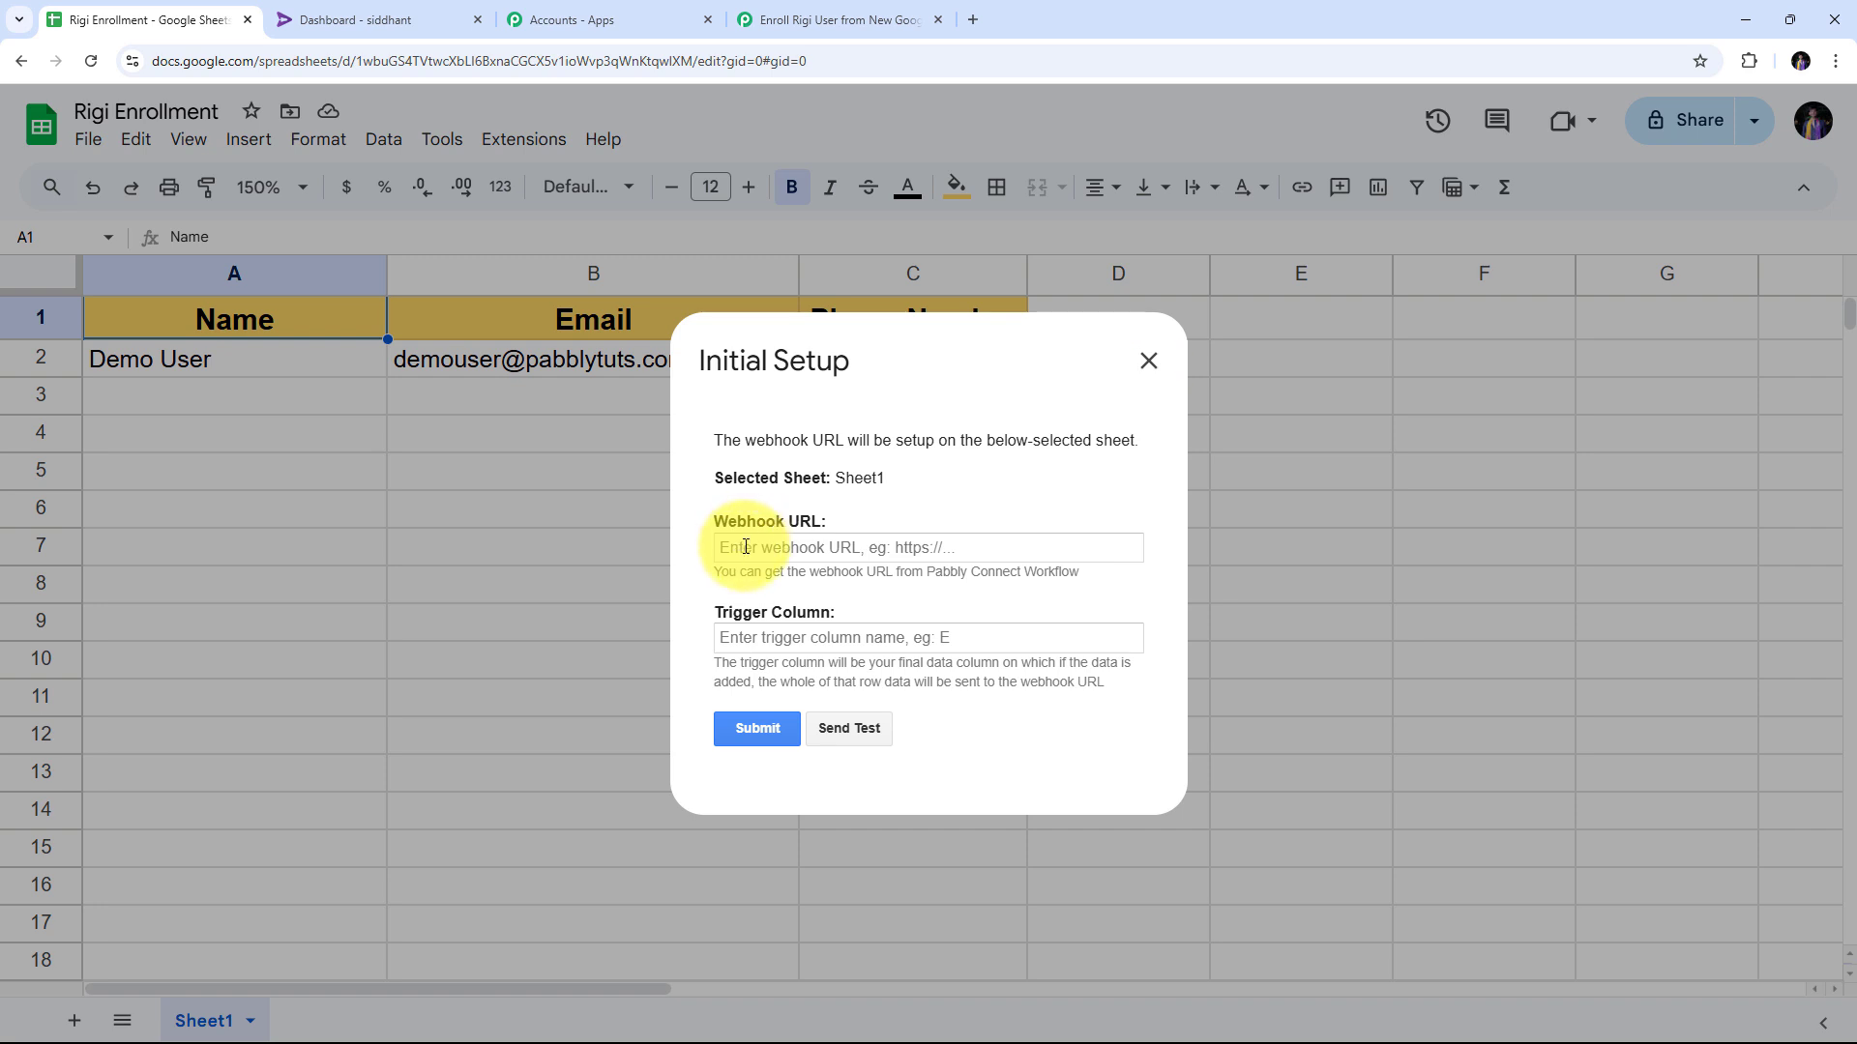
Paste the webhook URL, set Trigger Column to C, send a test row and submit.
{"action": "right_click", "coordinate": [741, 549]}
{"action": "left_click", "coordinate": [773, 743]}
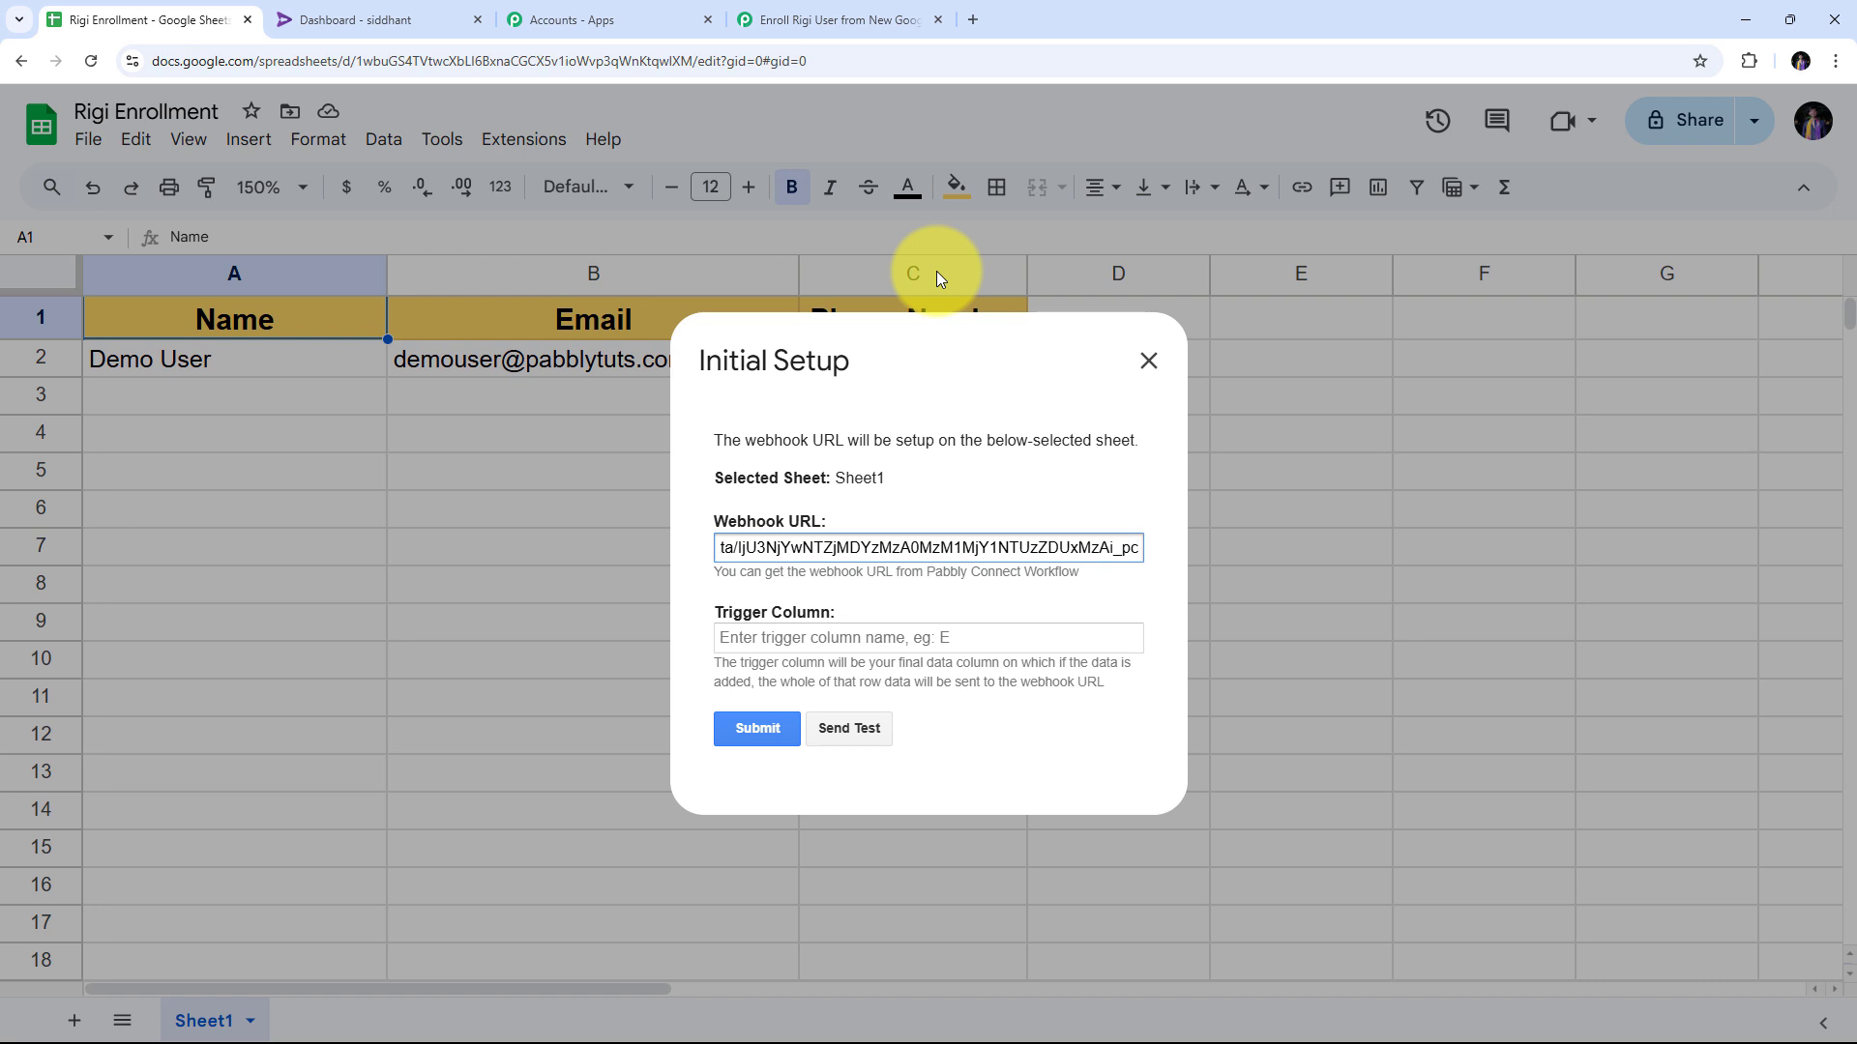
{"action": "left_click", "coordinate": [772, 640]}
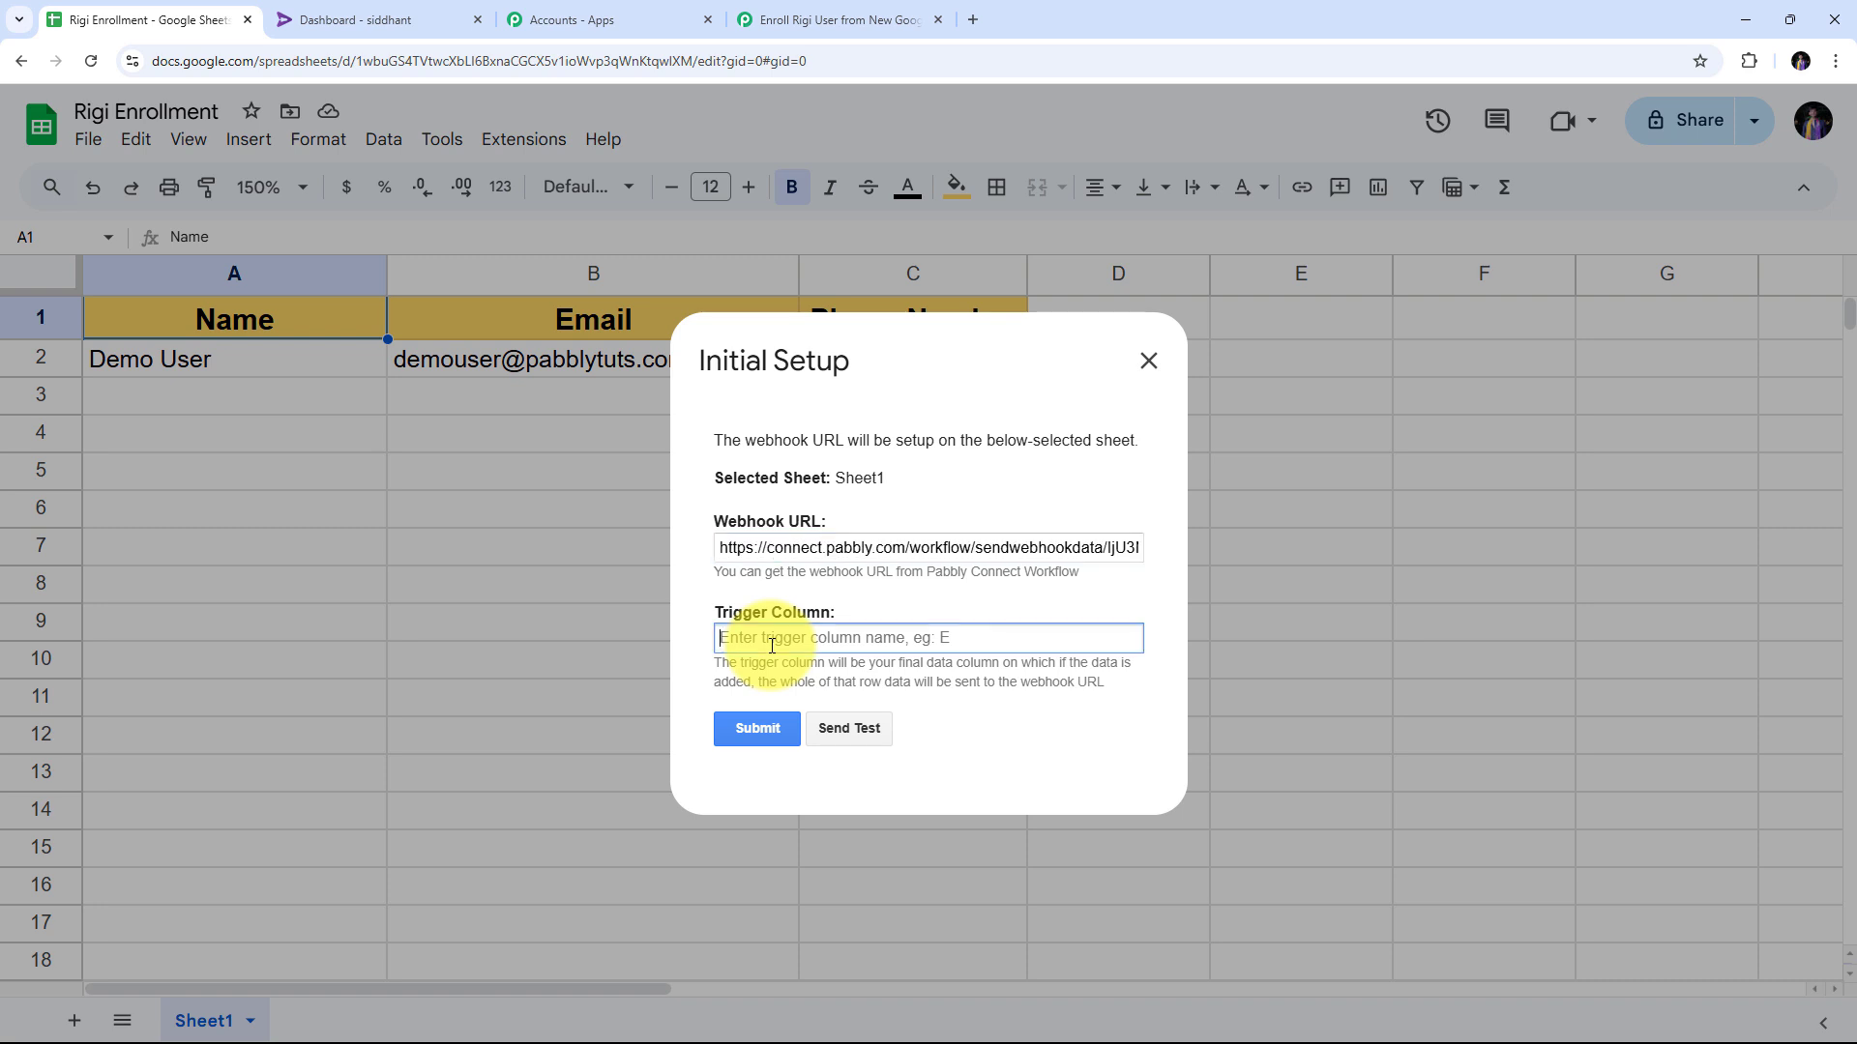
{"action": "type", "text": "C"}
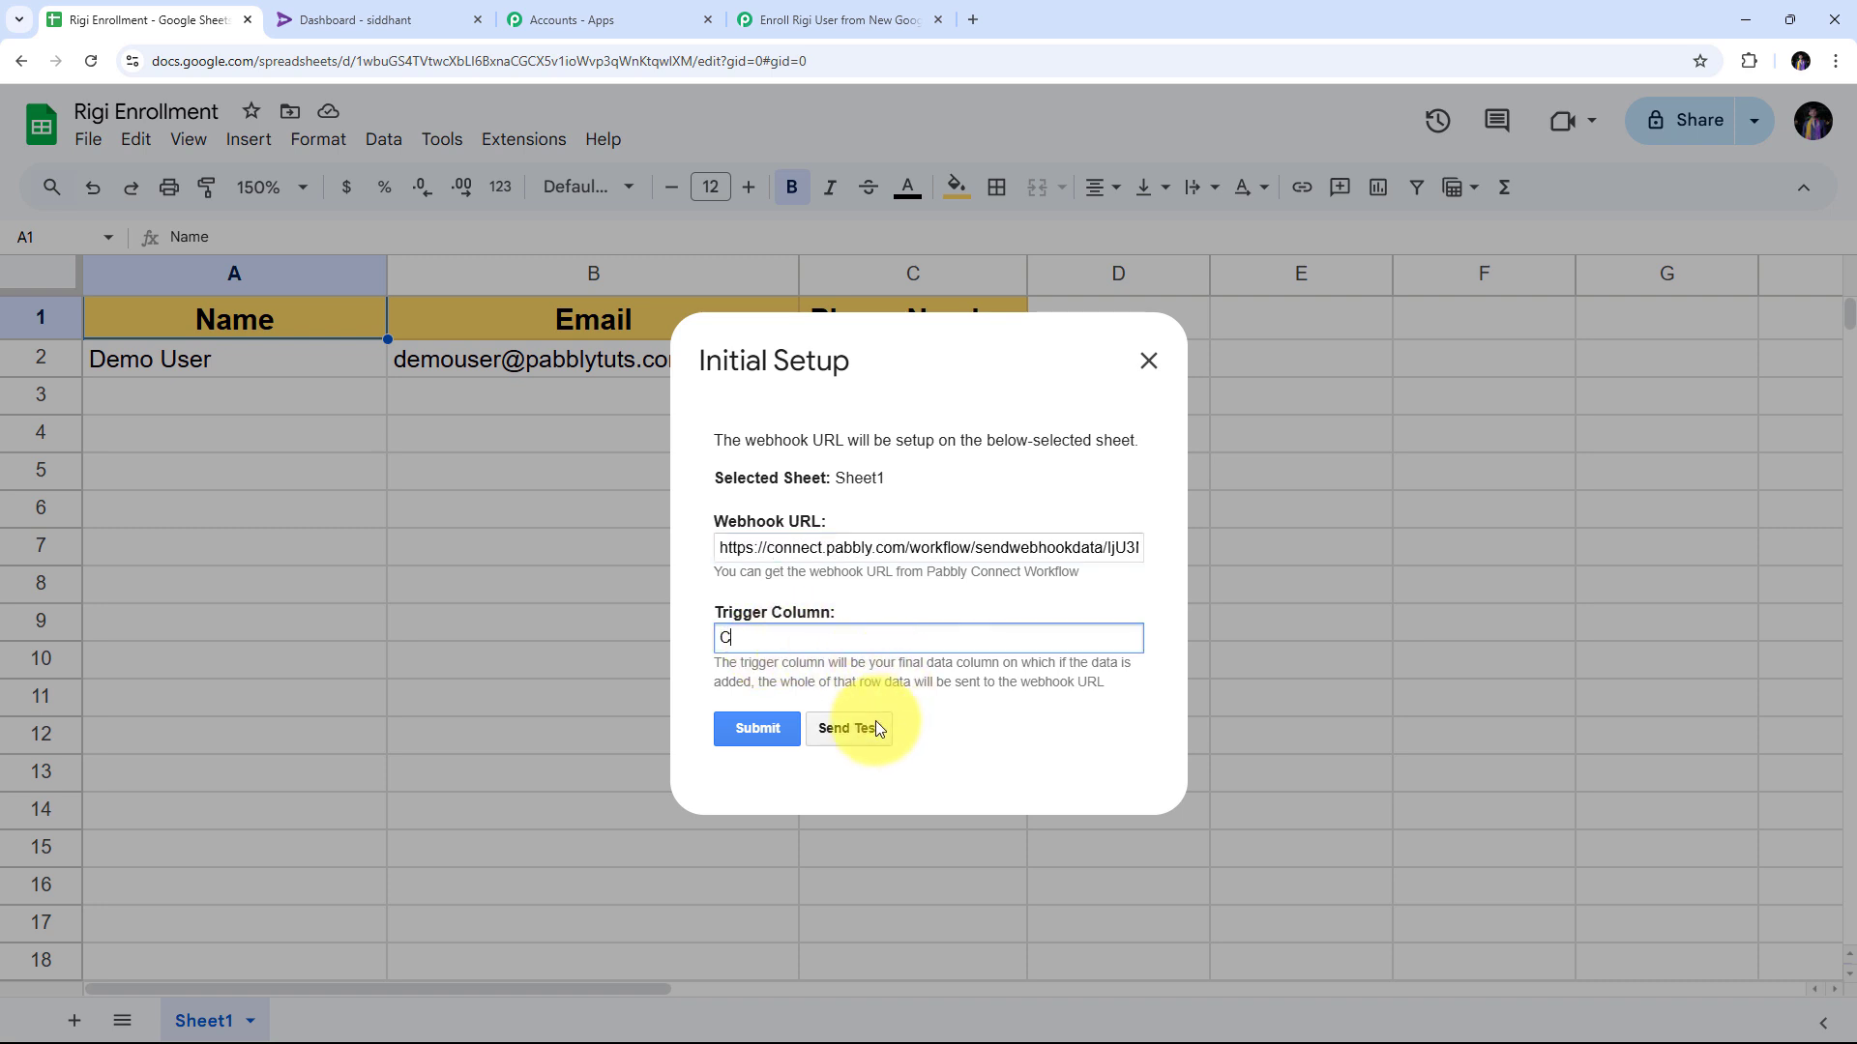
{"action": "left_click", "coordinate": [856, 729]}
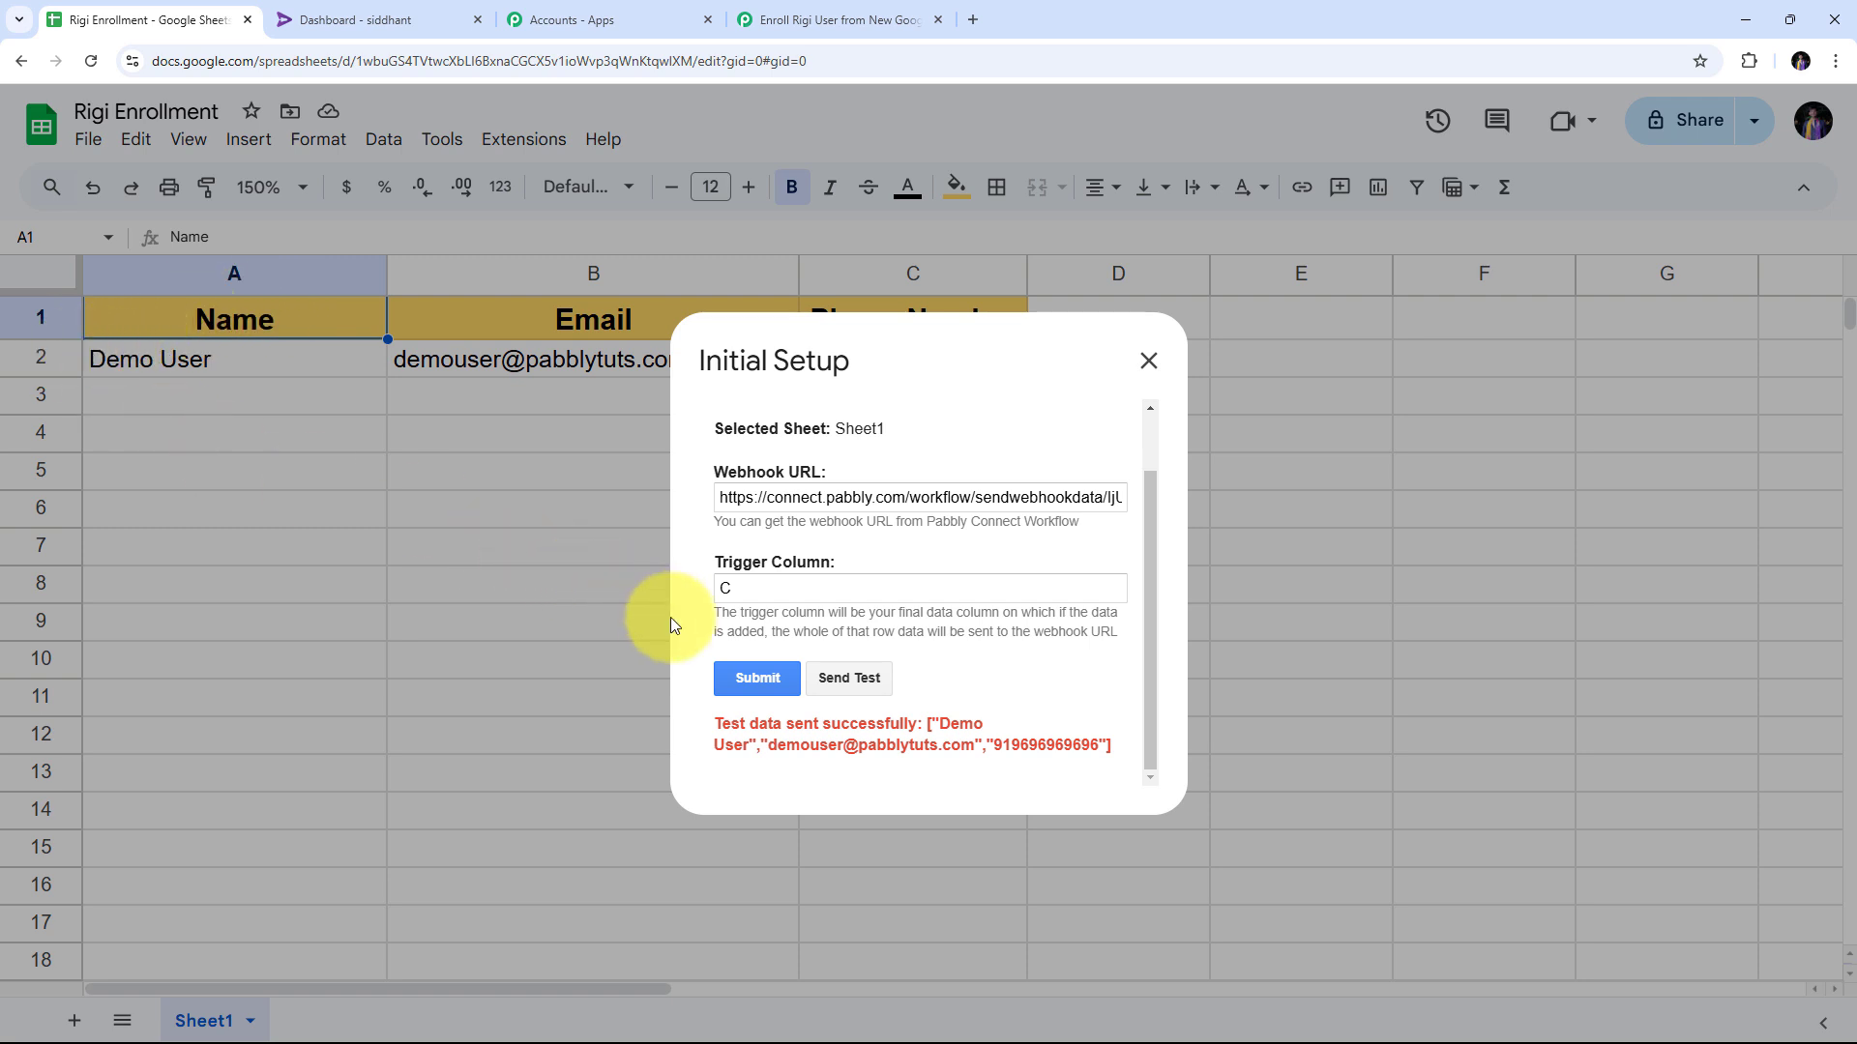
{"action": "left_click", "coordinate": [739, 674]}
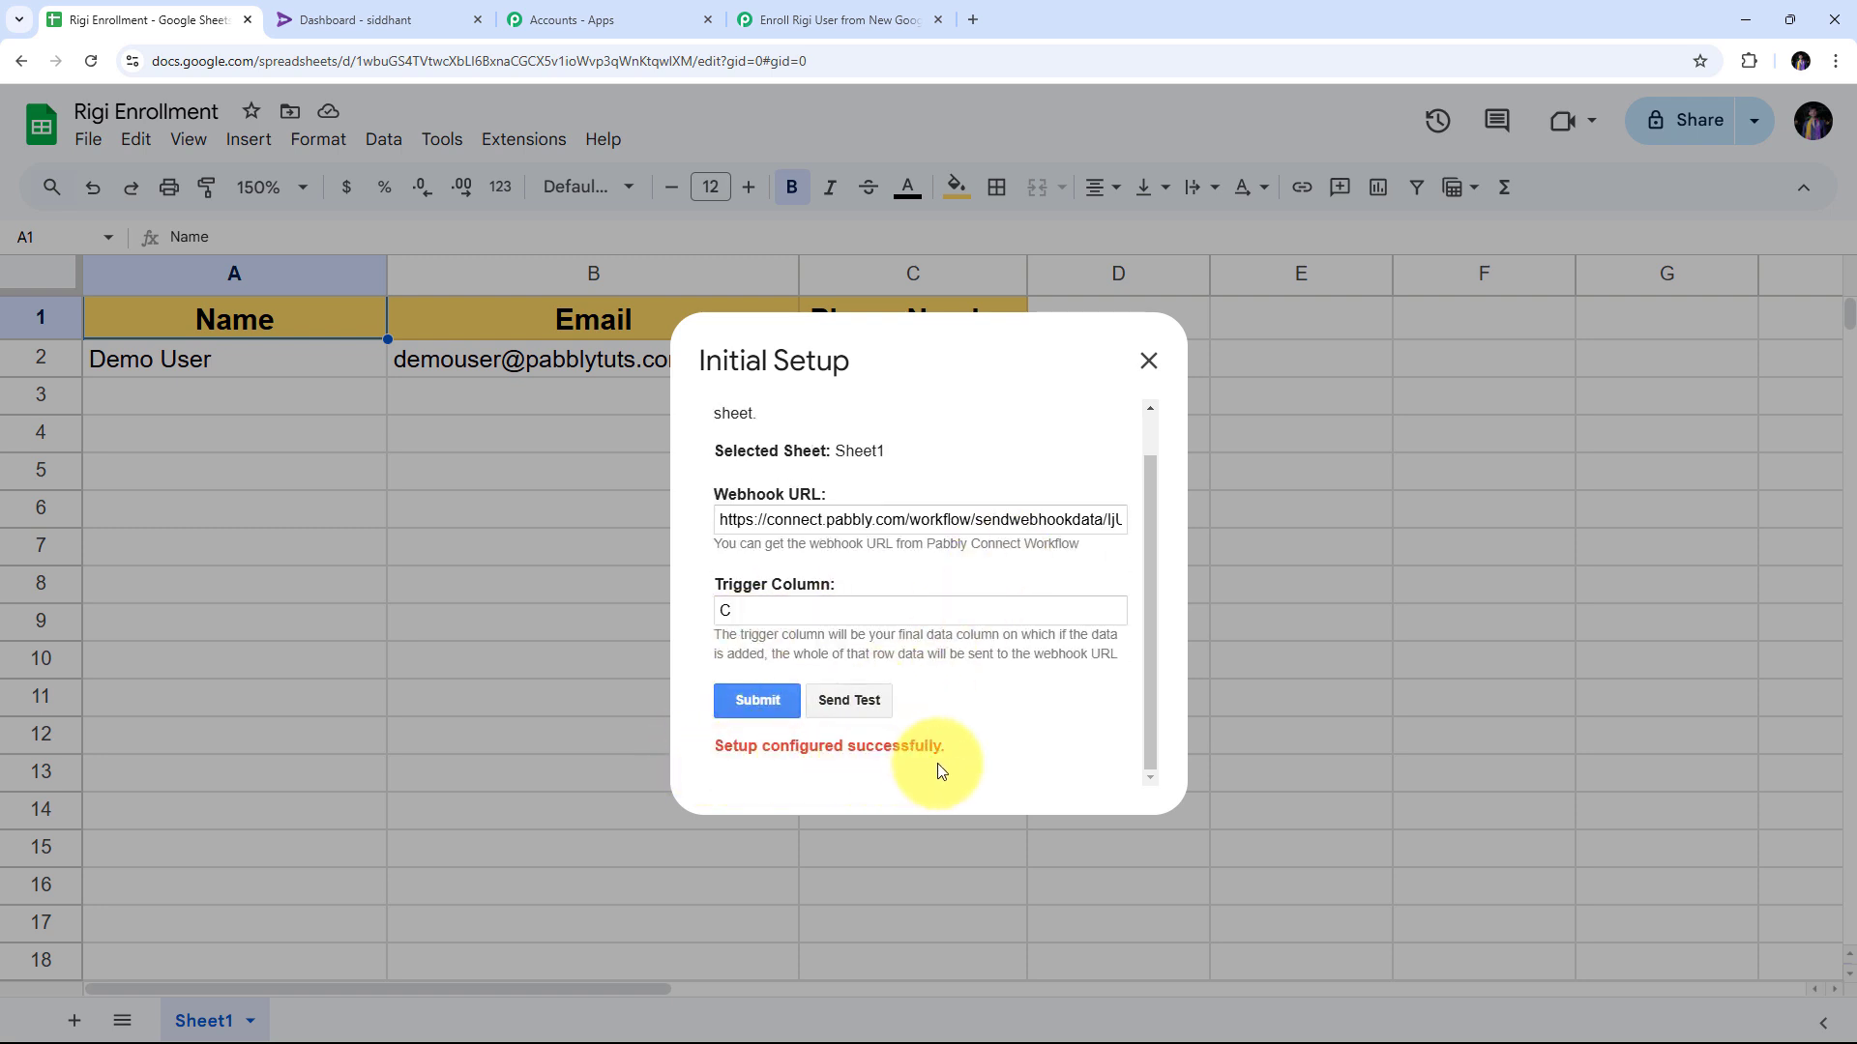
Close the setup form and run Pabbly Connect Webhooks > Send On Event.
{"action": "left_click", "coordinate": [1146, 363]}
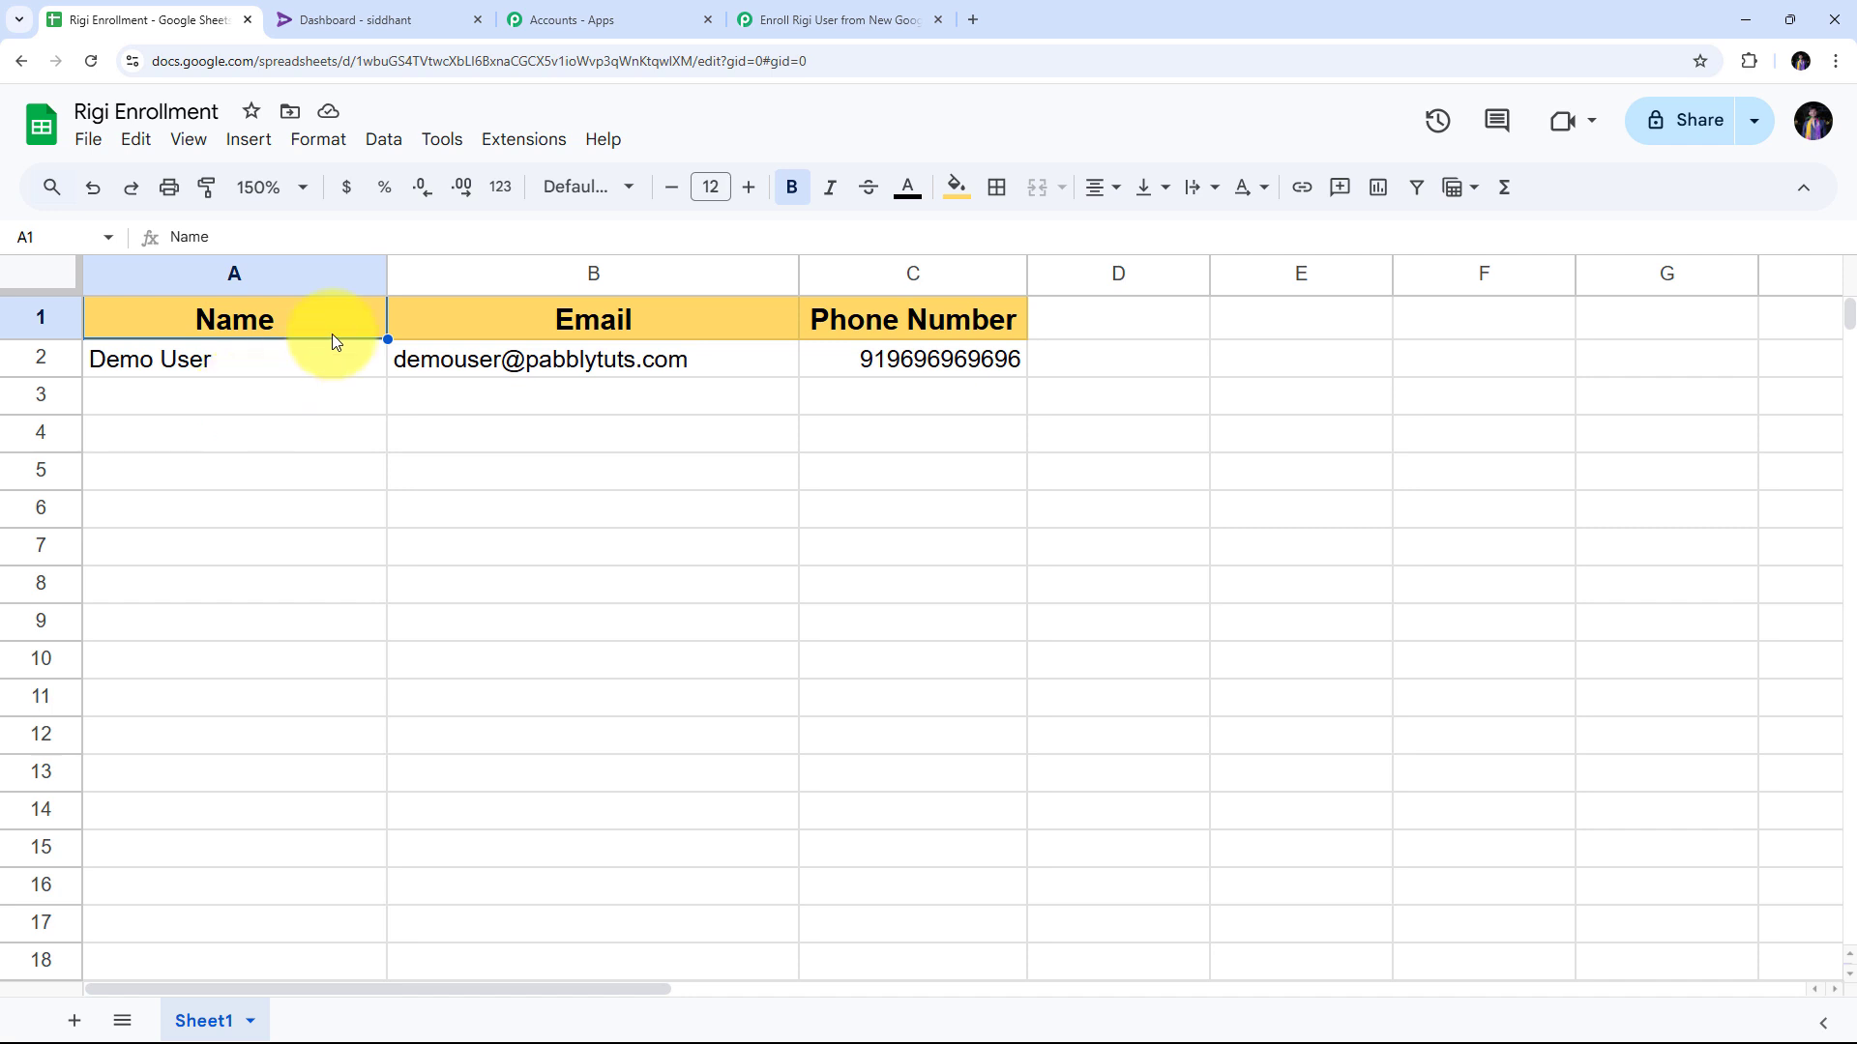
{"action": "left_click", "coordinate": [532, 142]}
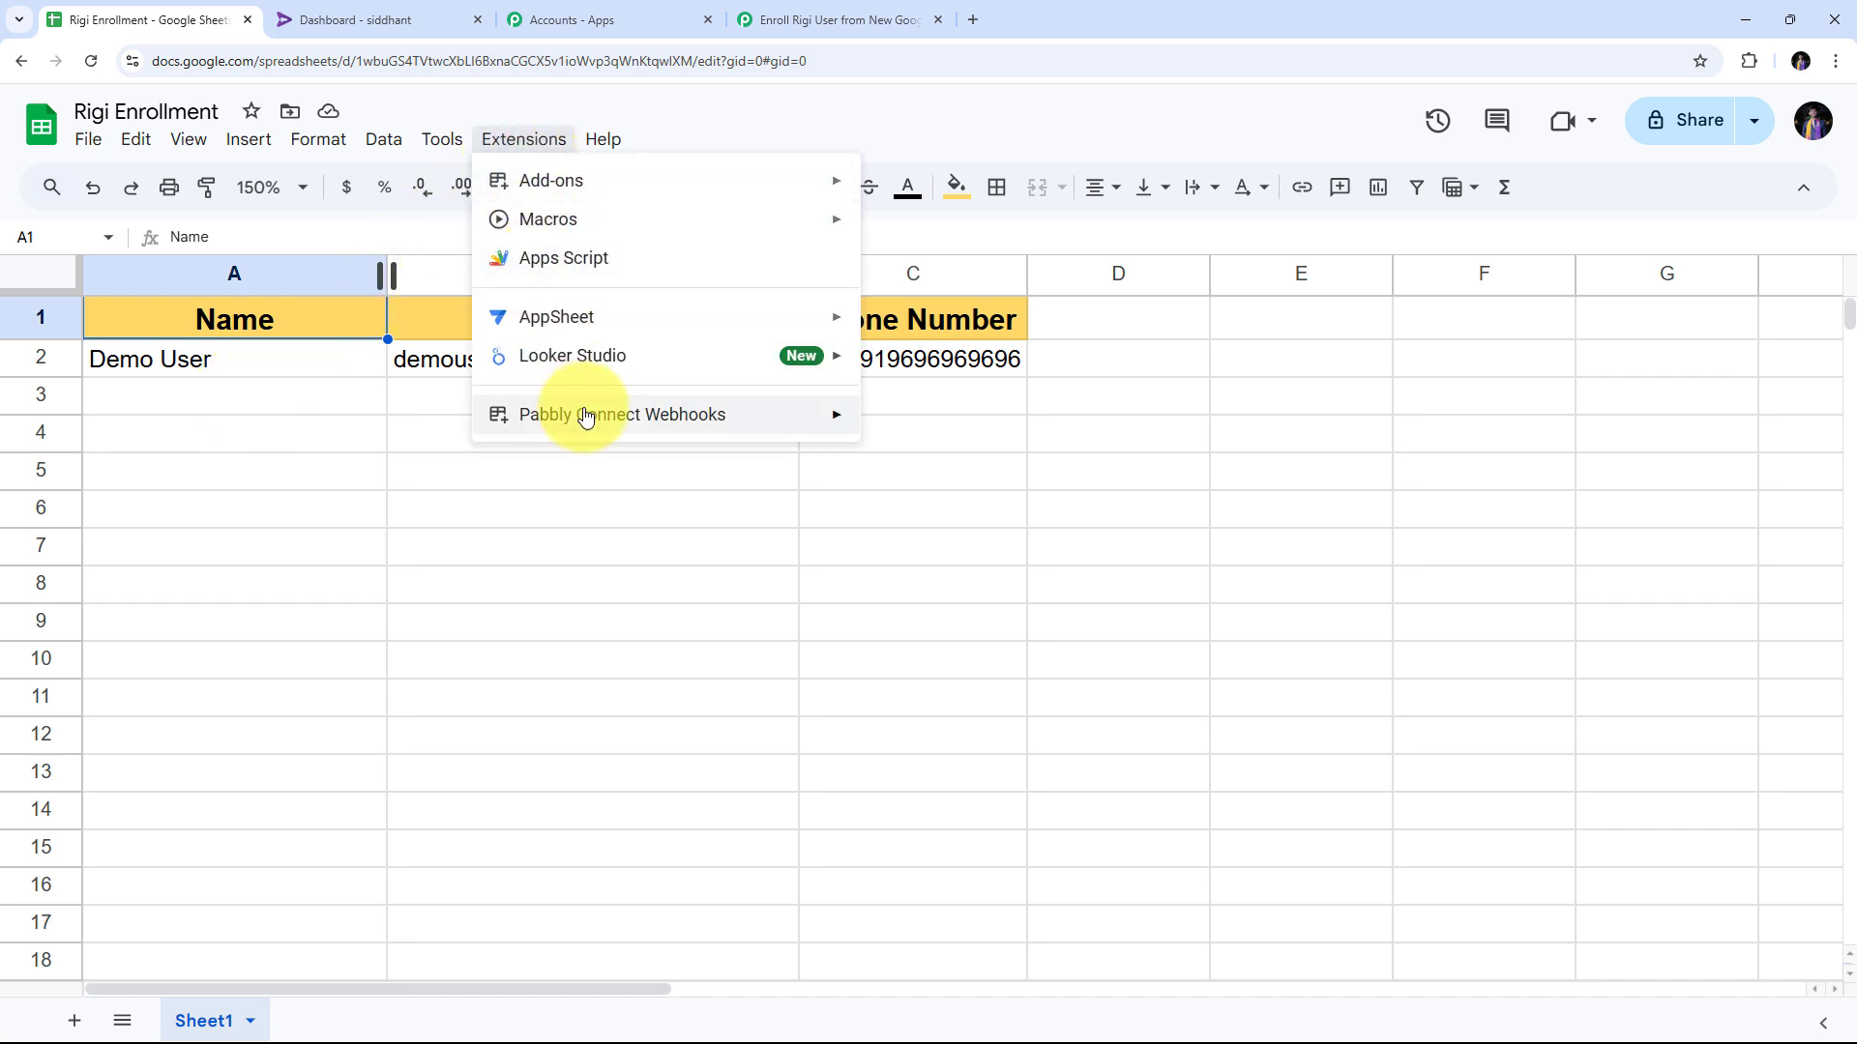
{"action": "mouse_move", "coordinate": [580, 414]}
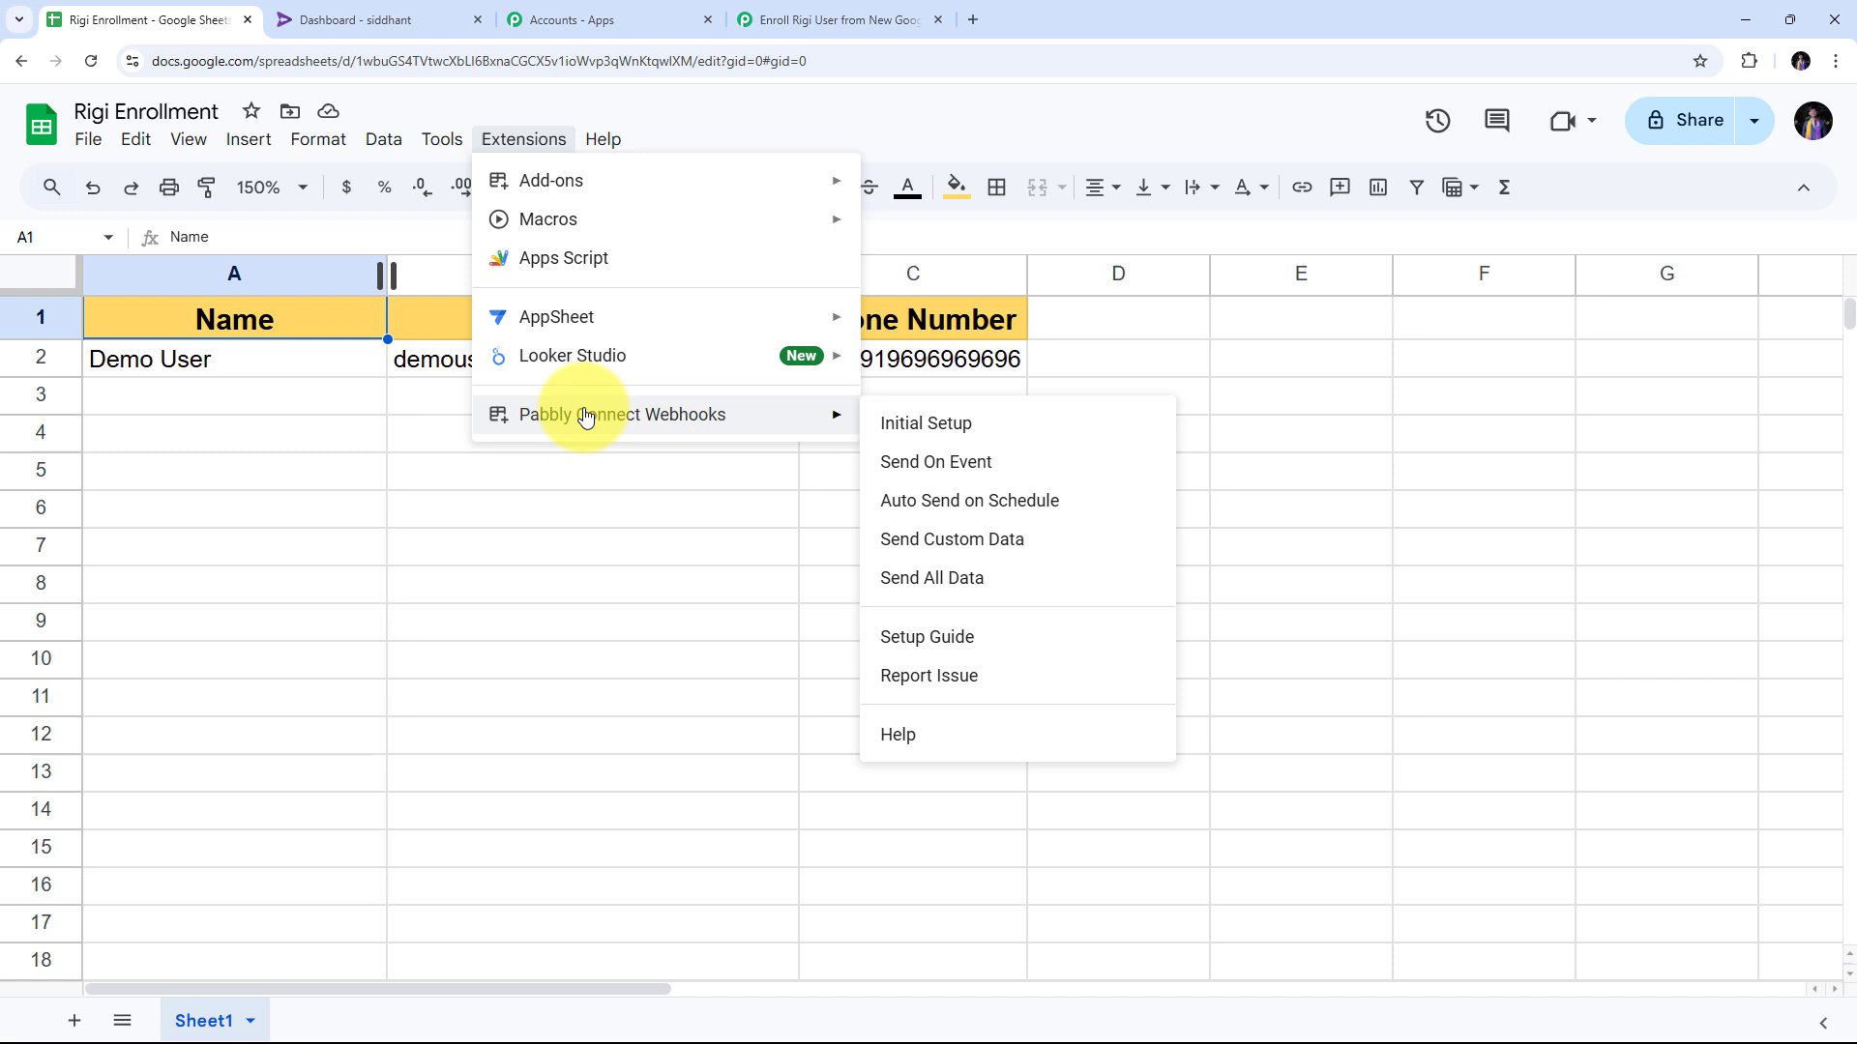
{"action": "left_click", "coordinate": [949, 475]}
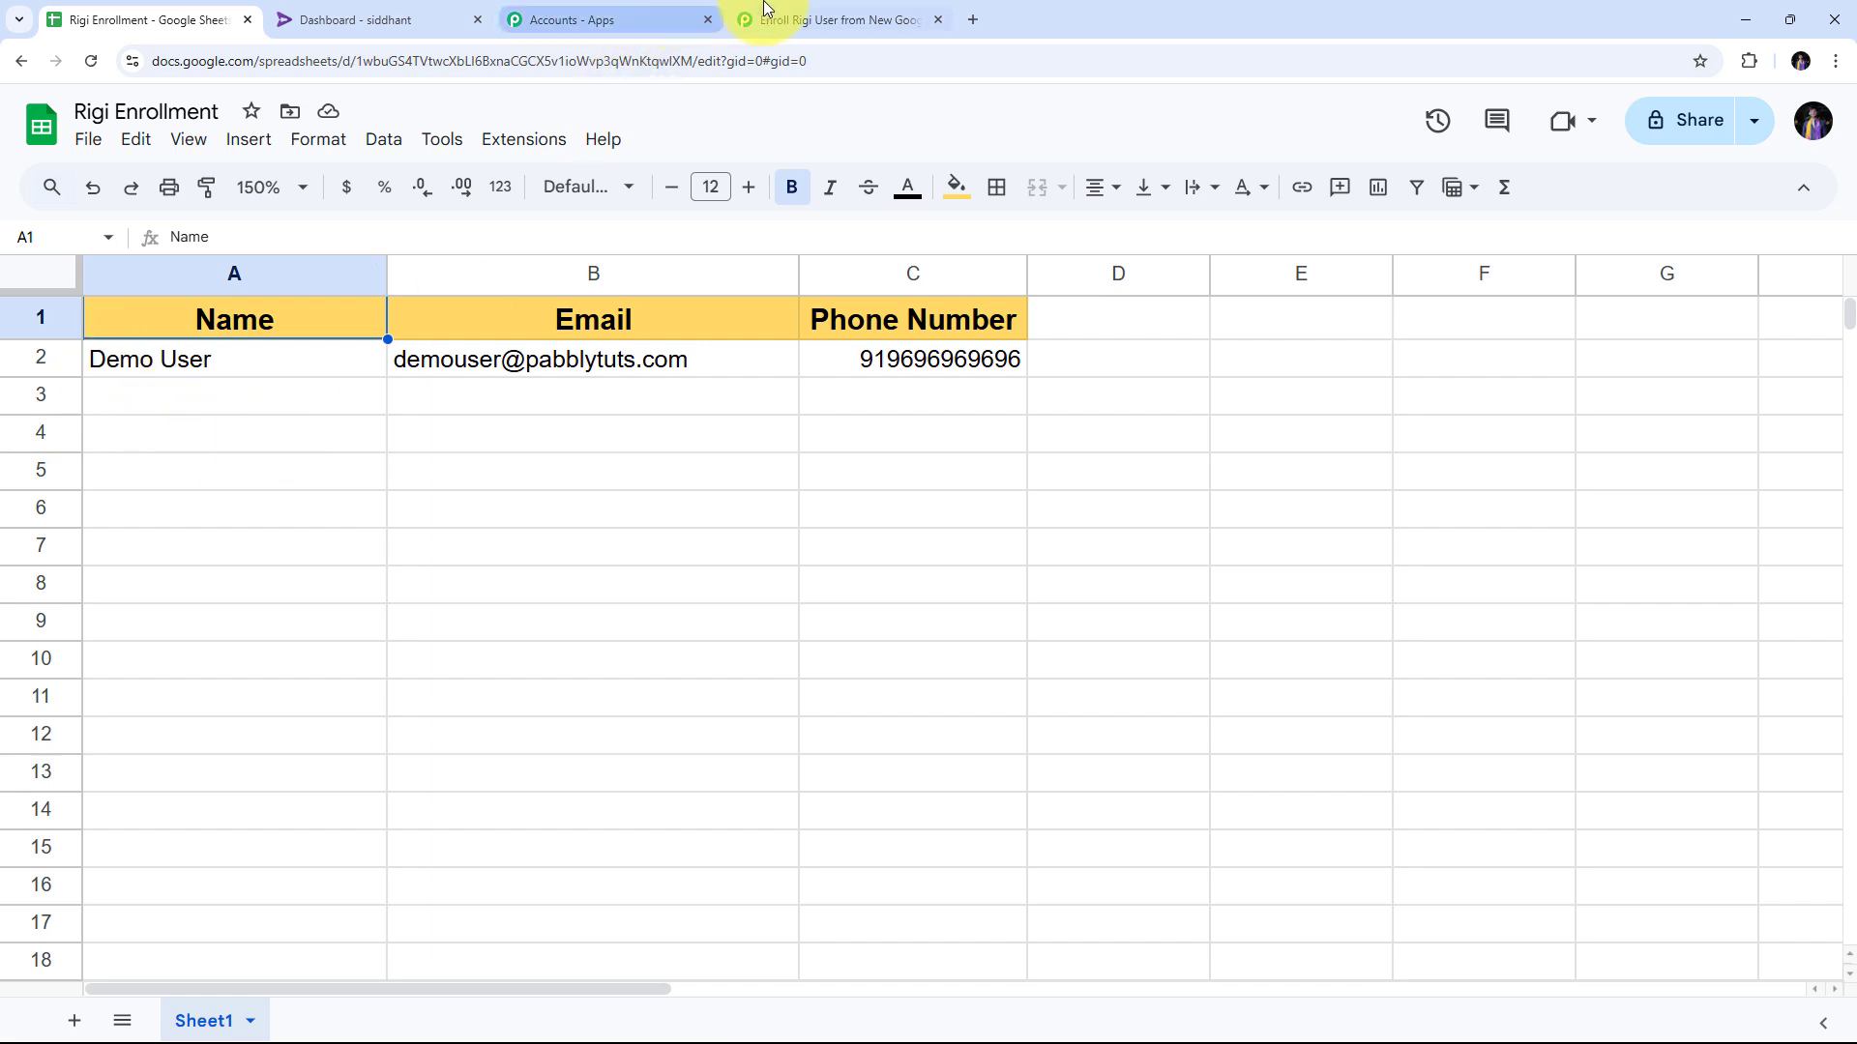
In the Enroll Rigi User workflow, check TriggerColumn C, SpreadsheetName Rigi Enrollment and SheetName Sheet1.
{"action": "left_click", "coordinate": [799, 19]}
{"action": "scroll", "coordinate": [967, 474], "scroll_direction": "down", "scroll_amount": 8}
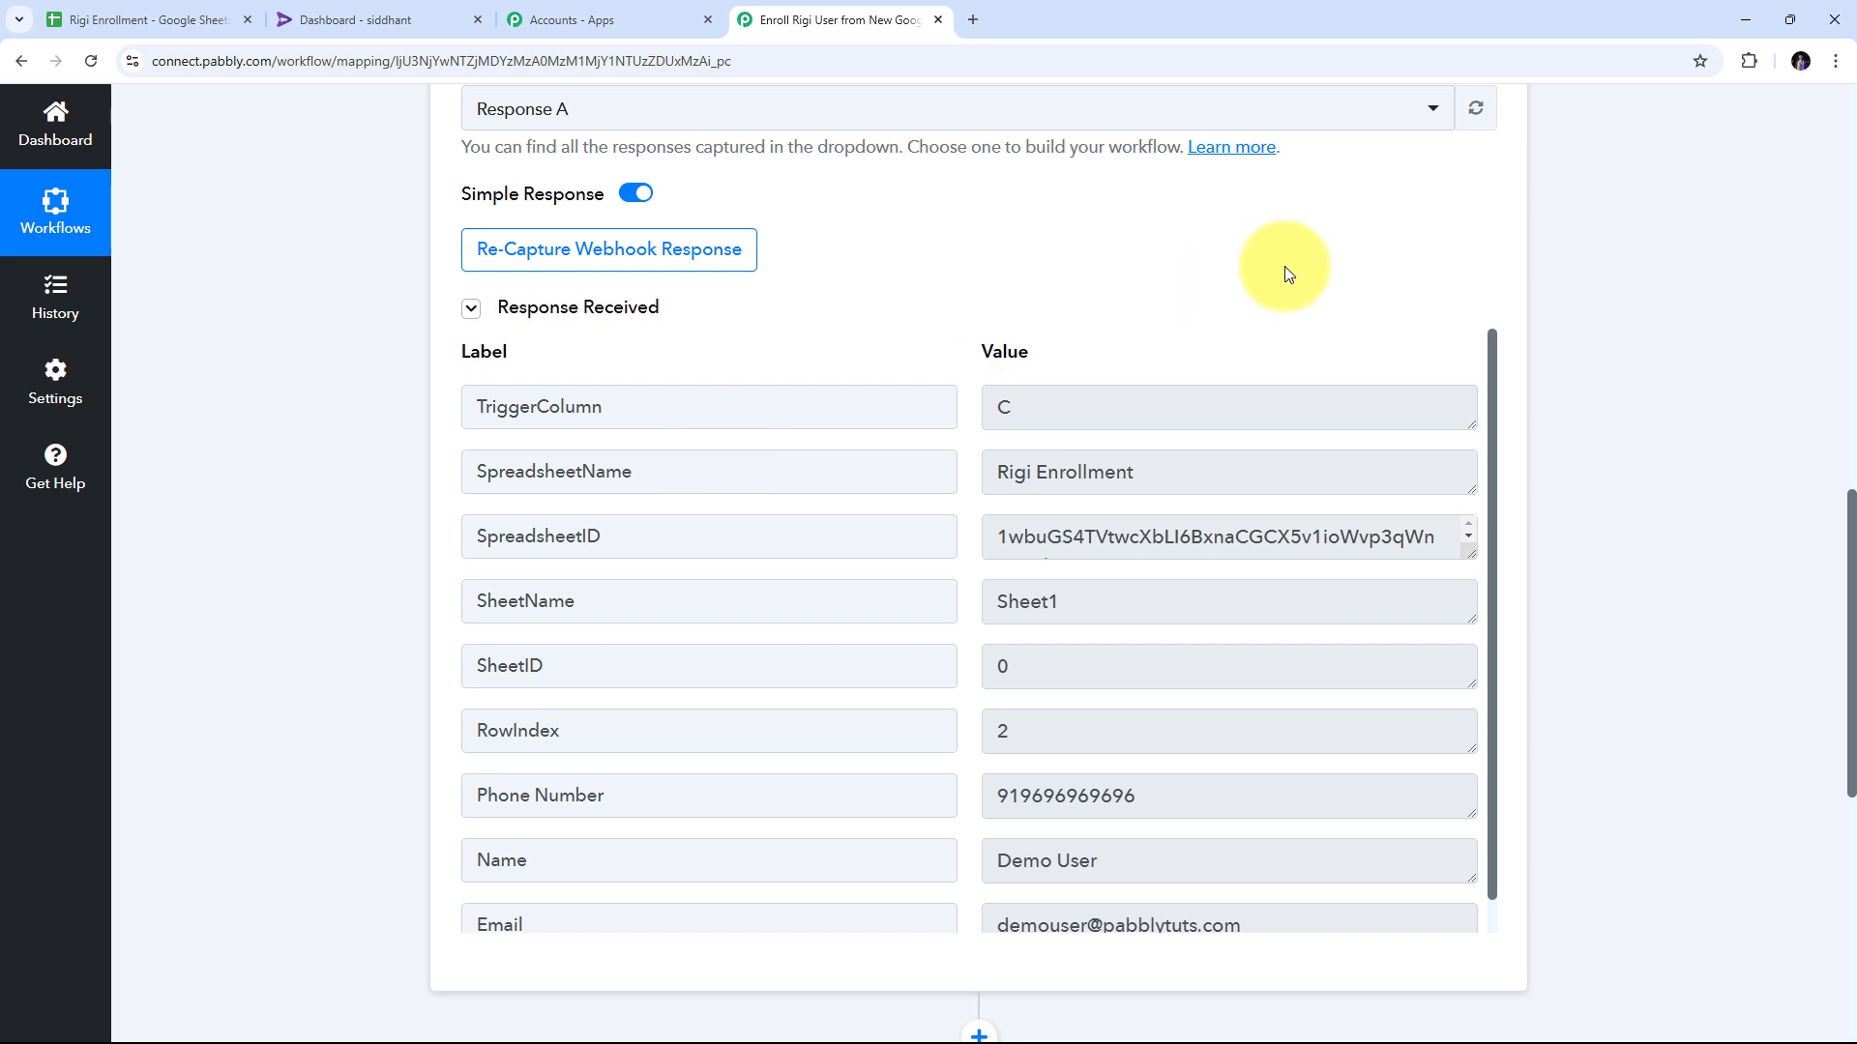
{"action": "scroll", "coordinate": [617, 404], "scroll_direction": "down", "scroll_amount": 1}
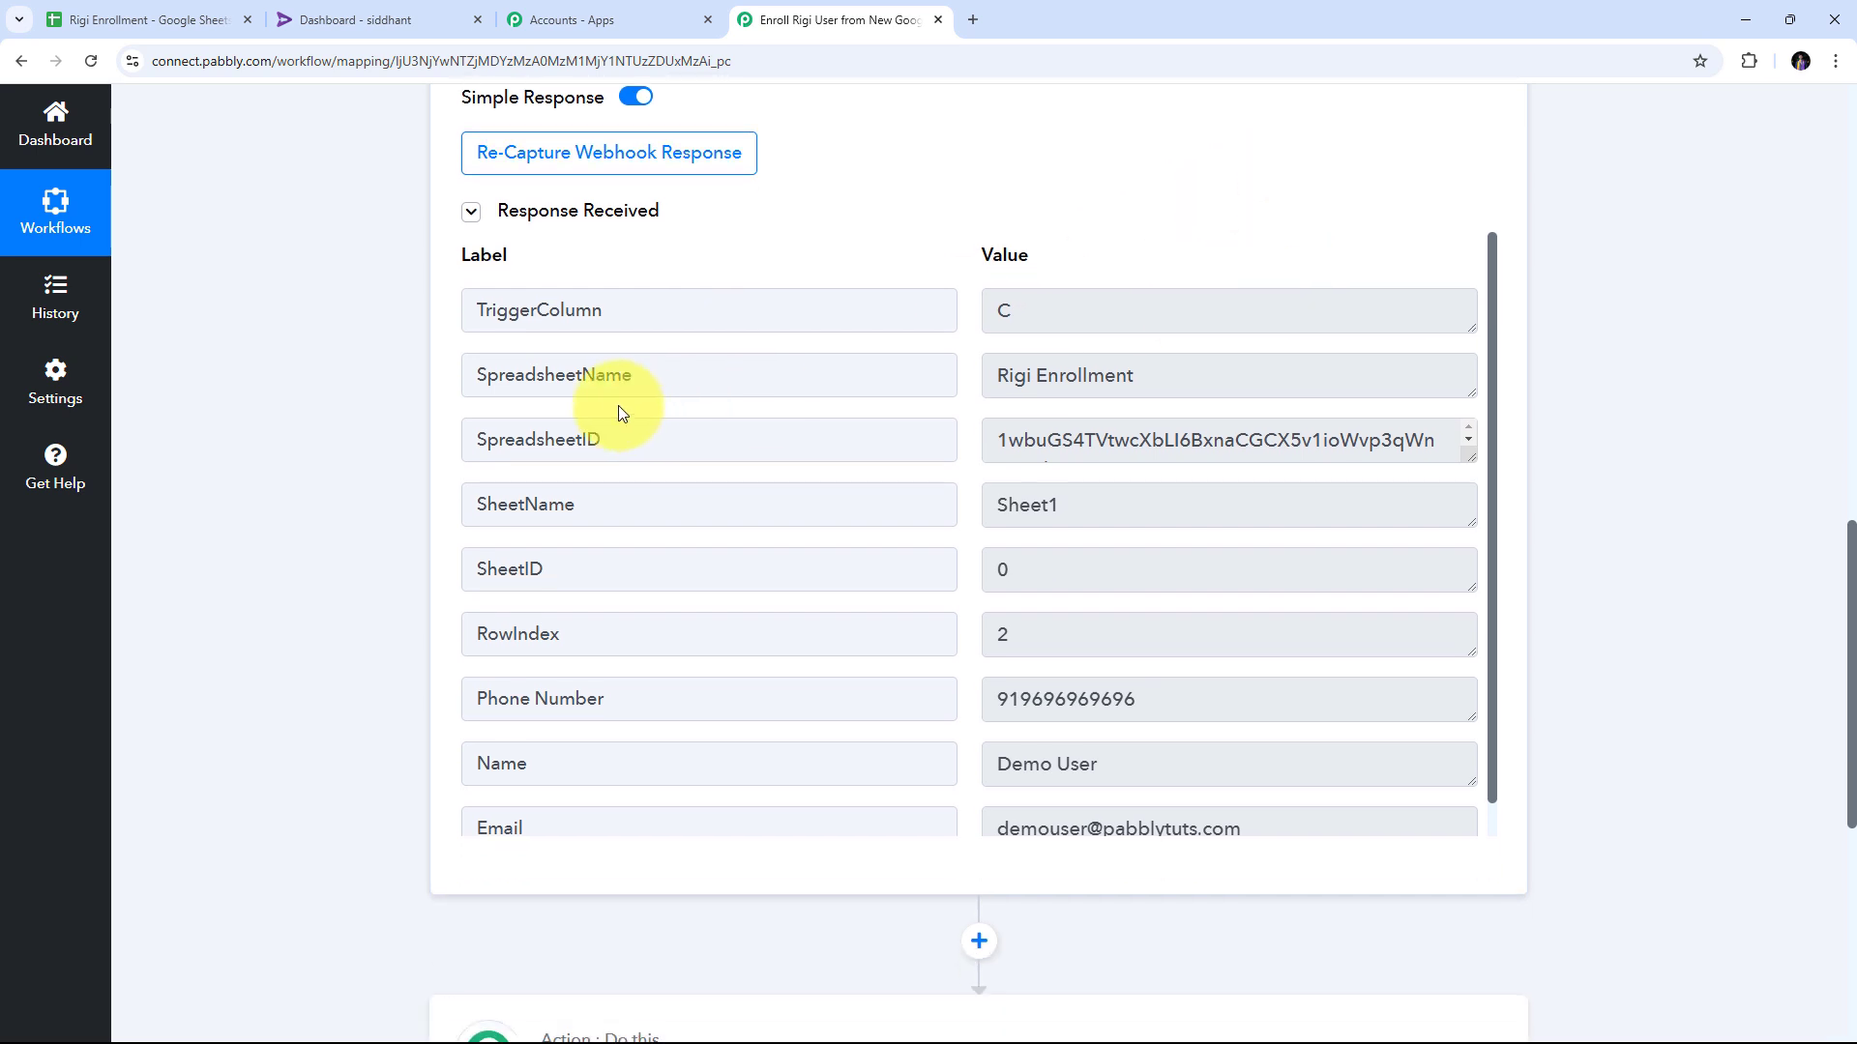
{"action": "left_click", "coordinate": [1090, 316]}
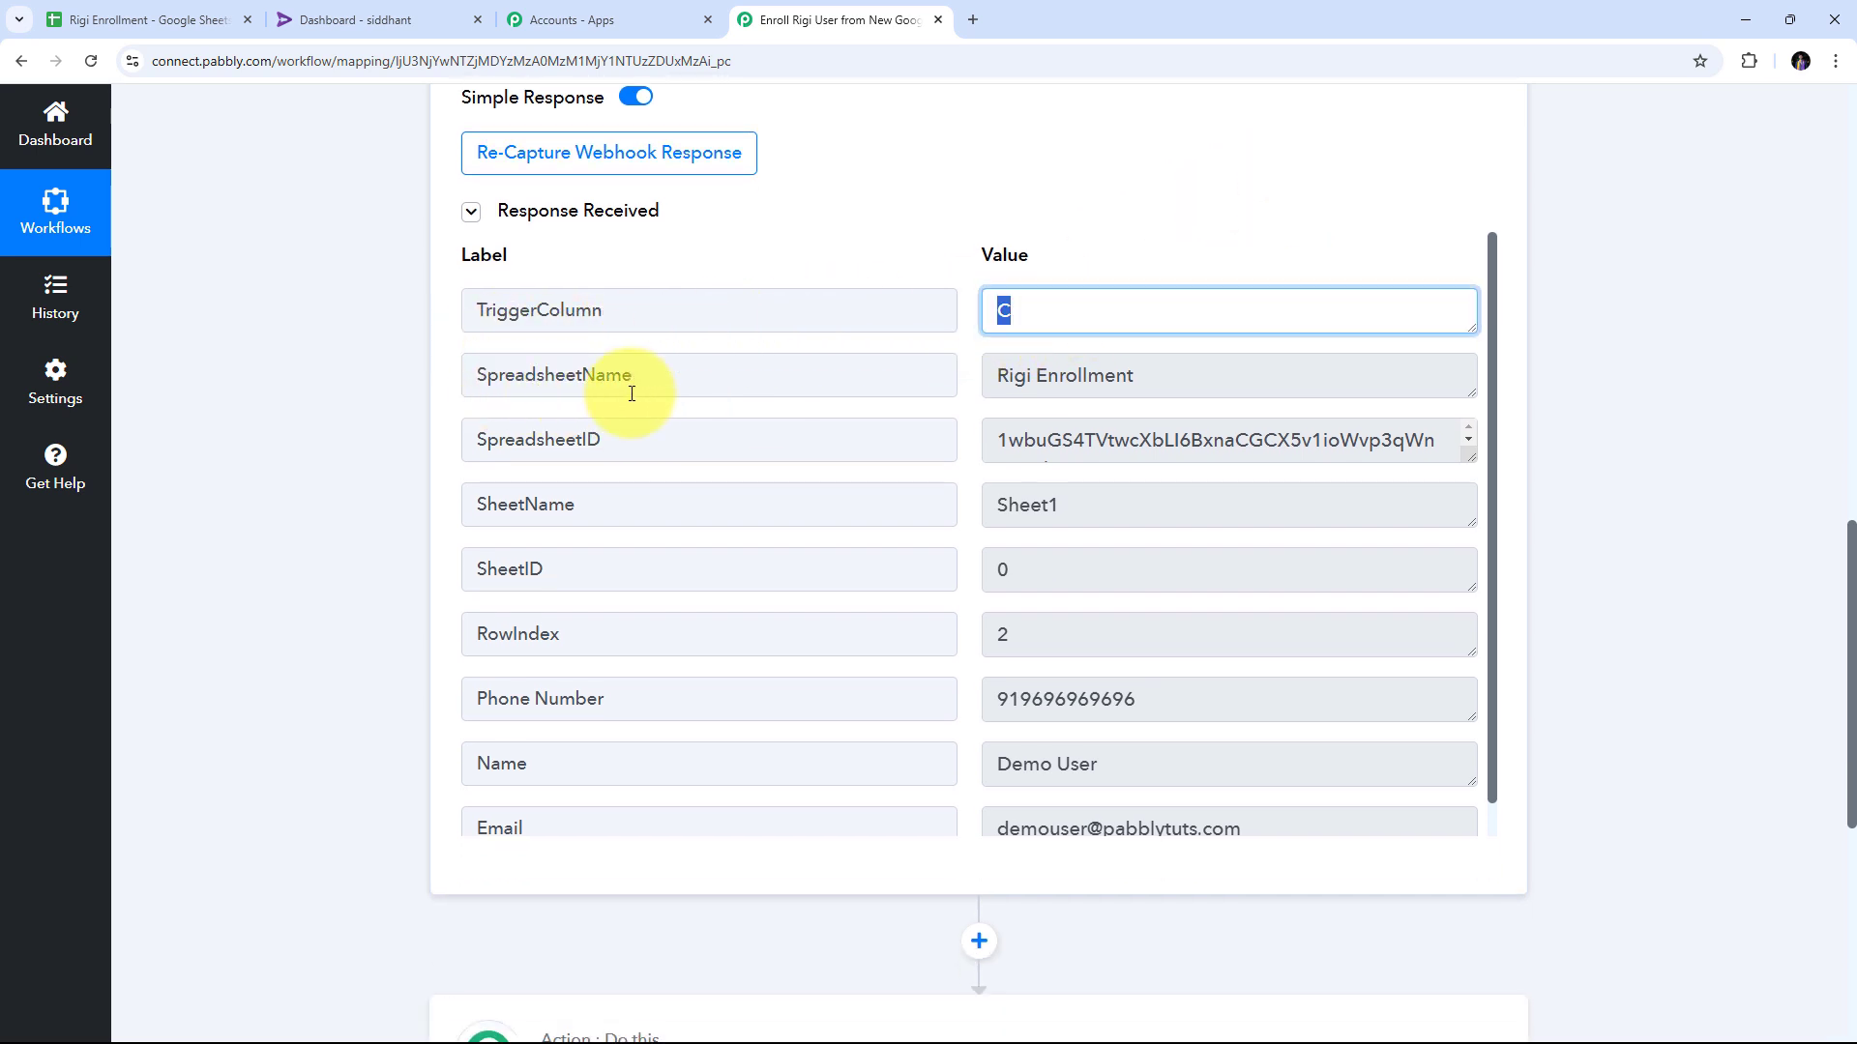
{"action": "left_click", "coordinate": [1215, 377]}
{"action": "scroll", "coordinate": [1139, 468], "scroll_direction": "down", "scroll_amount": 1}
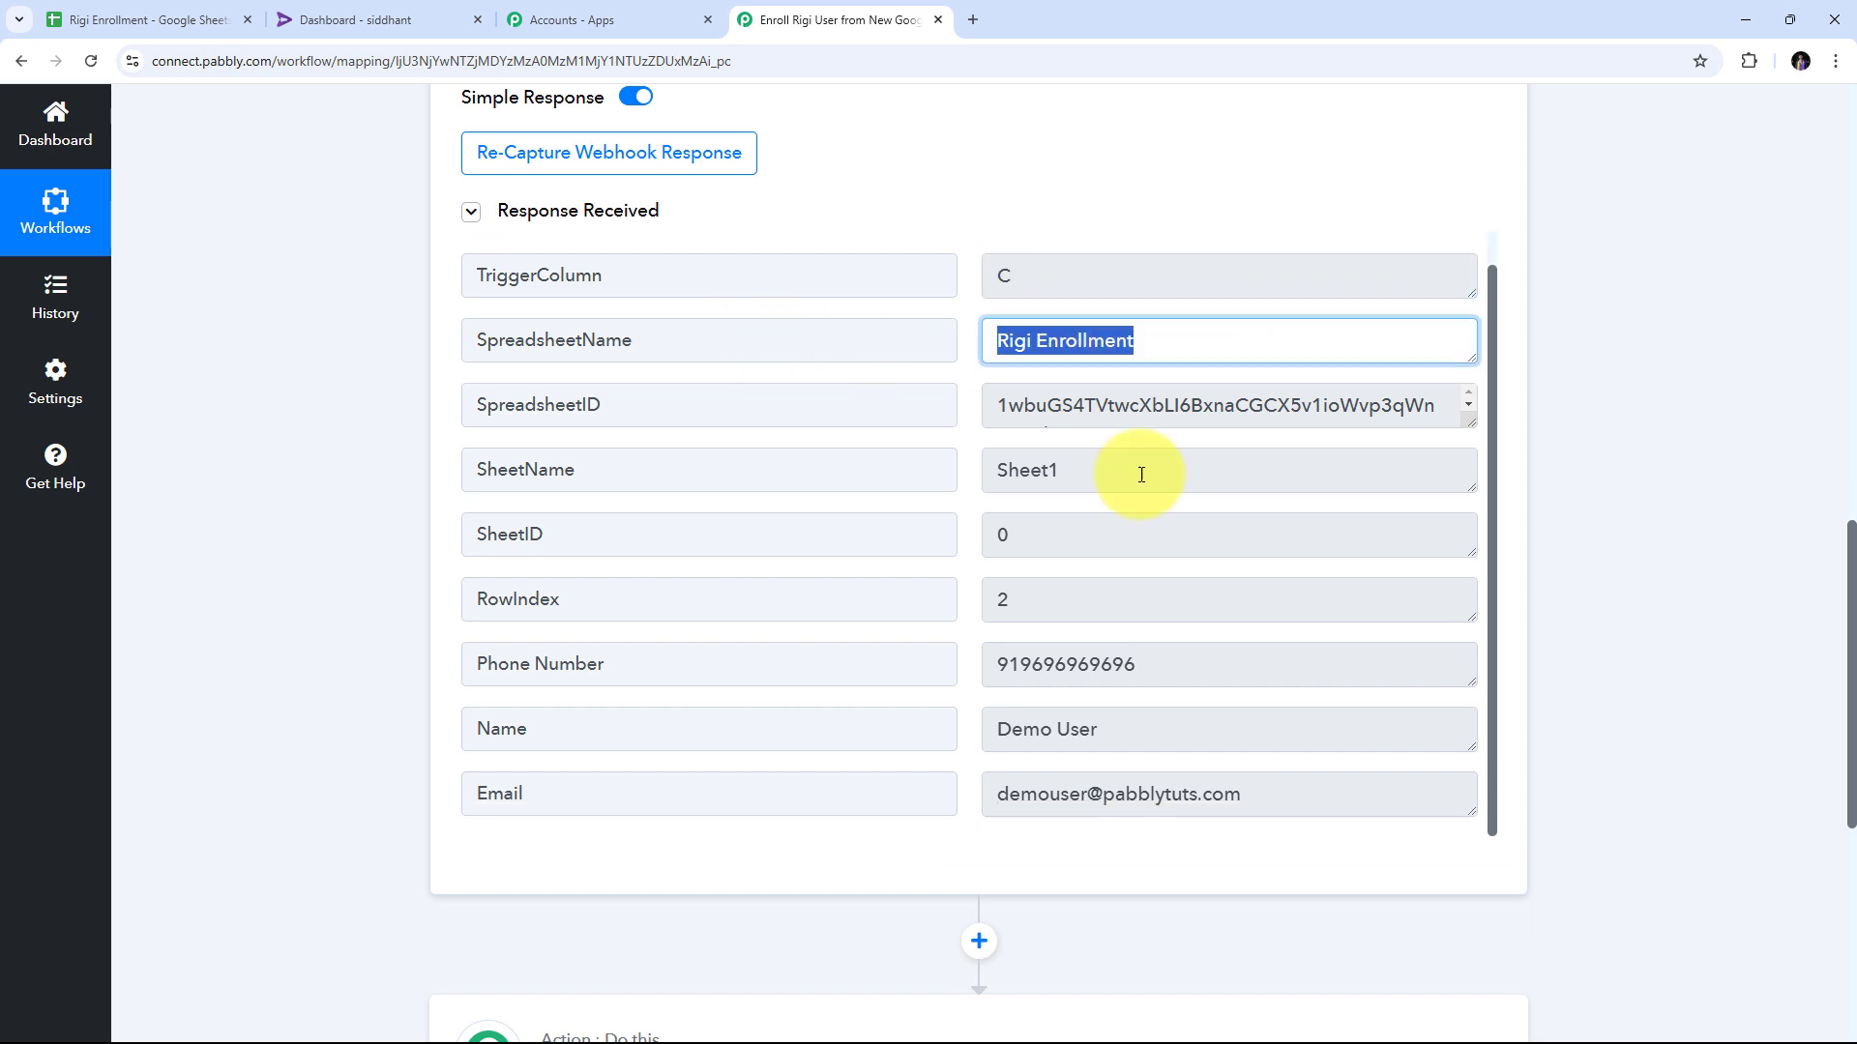
{"action": "left_click", "coordinate": [1054, 469]}
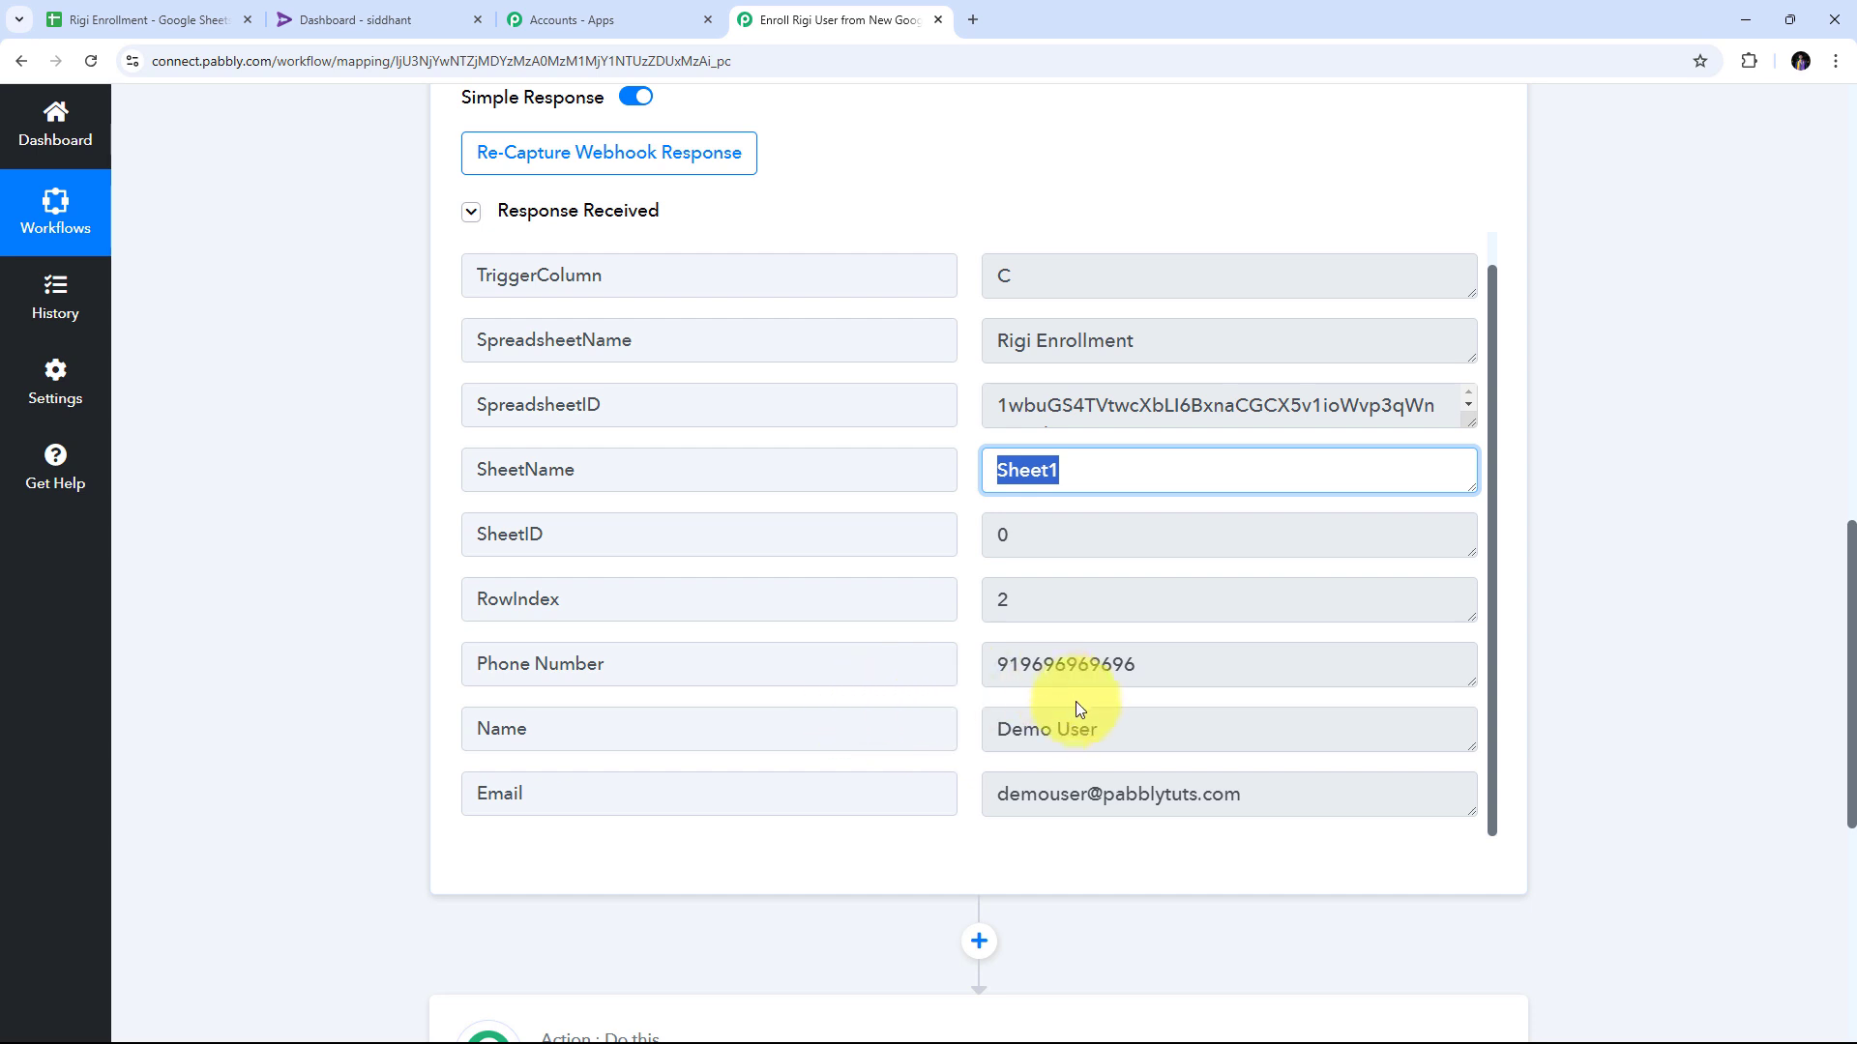
Check the captured Name, Email and Phone Number values from the sample row.
{"action": "left_click", "coordinate": [1135, 729]}
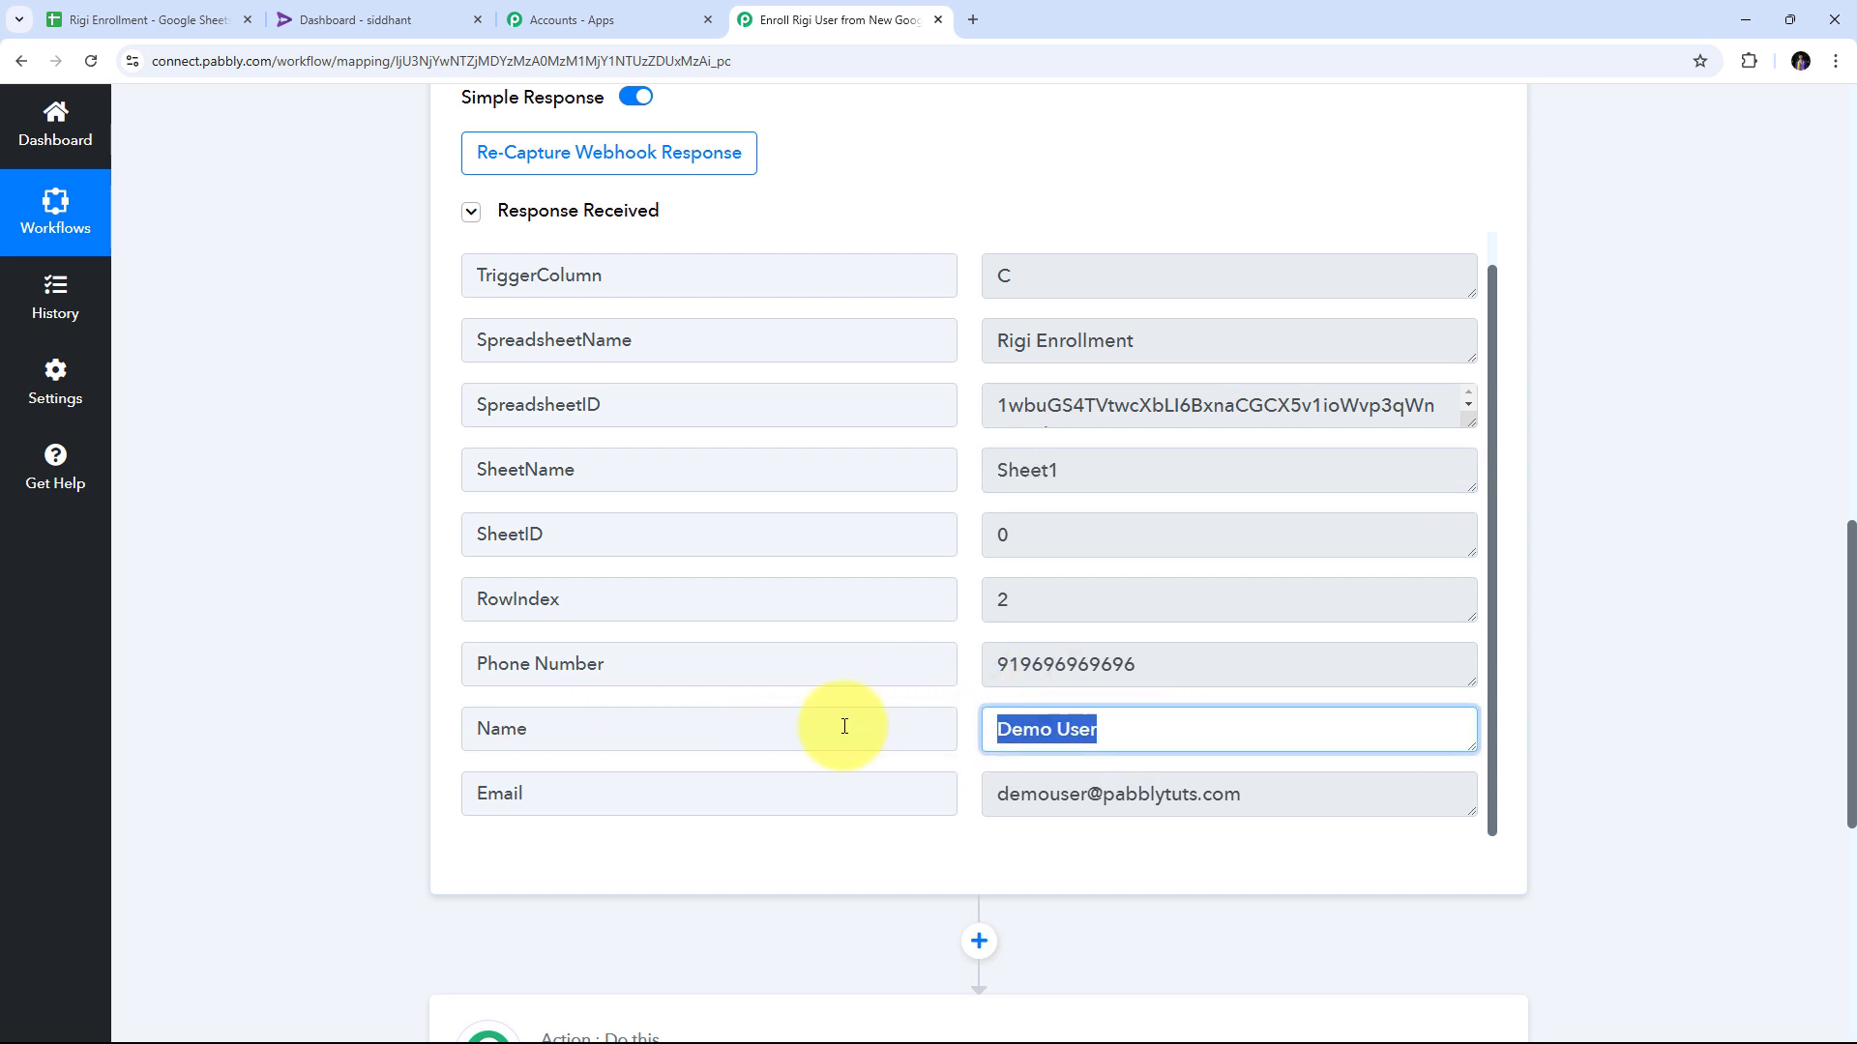
{"action": "left_click", "coordinate": [1326, 788]}
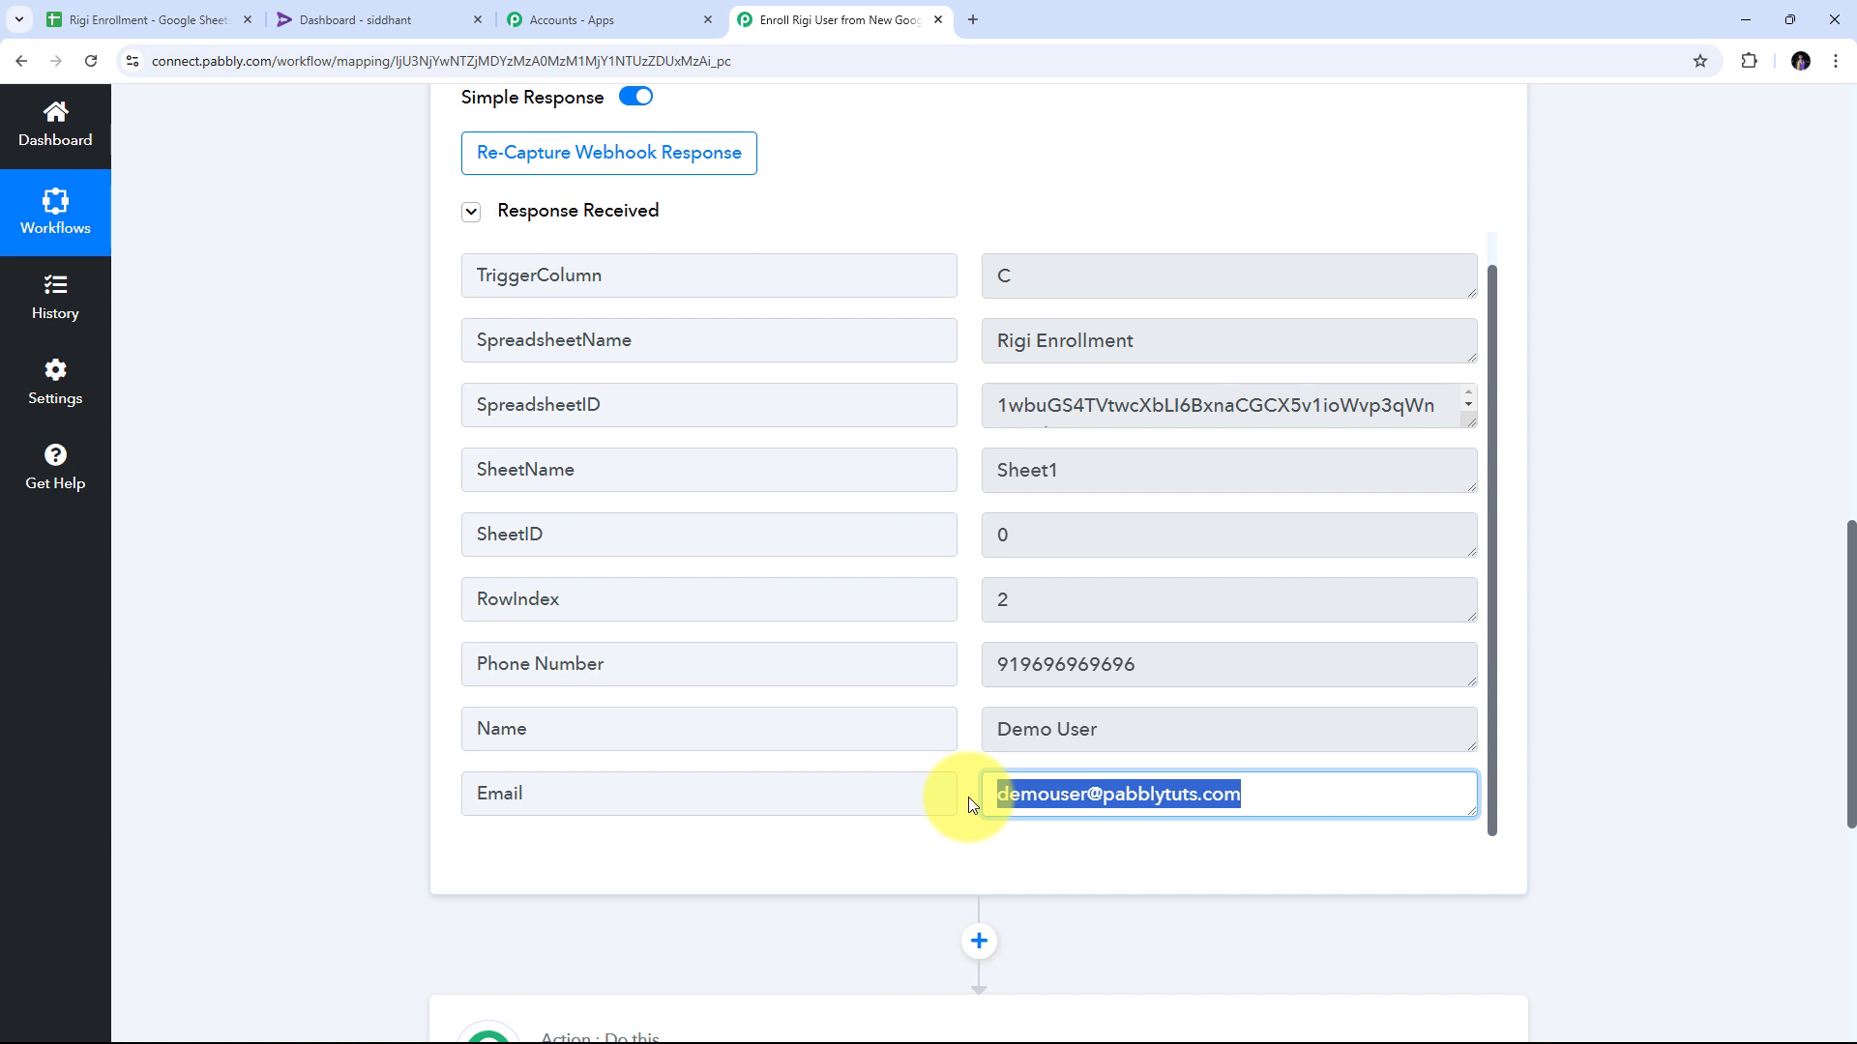
{"action": "left_click", "coordinate": [1057, 664]}
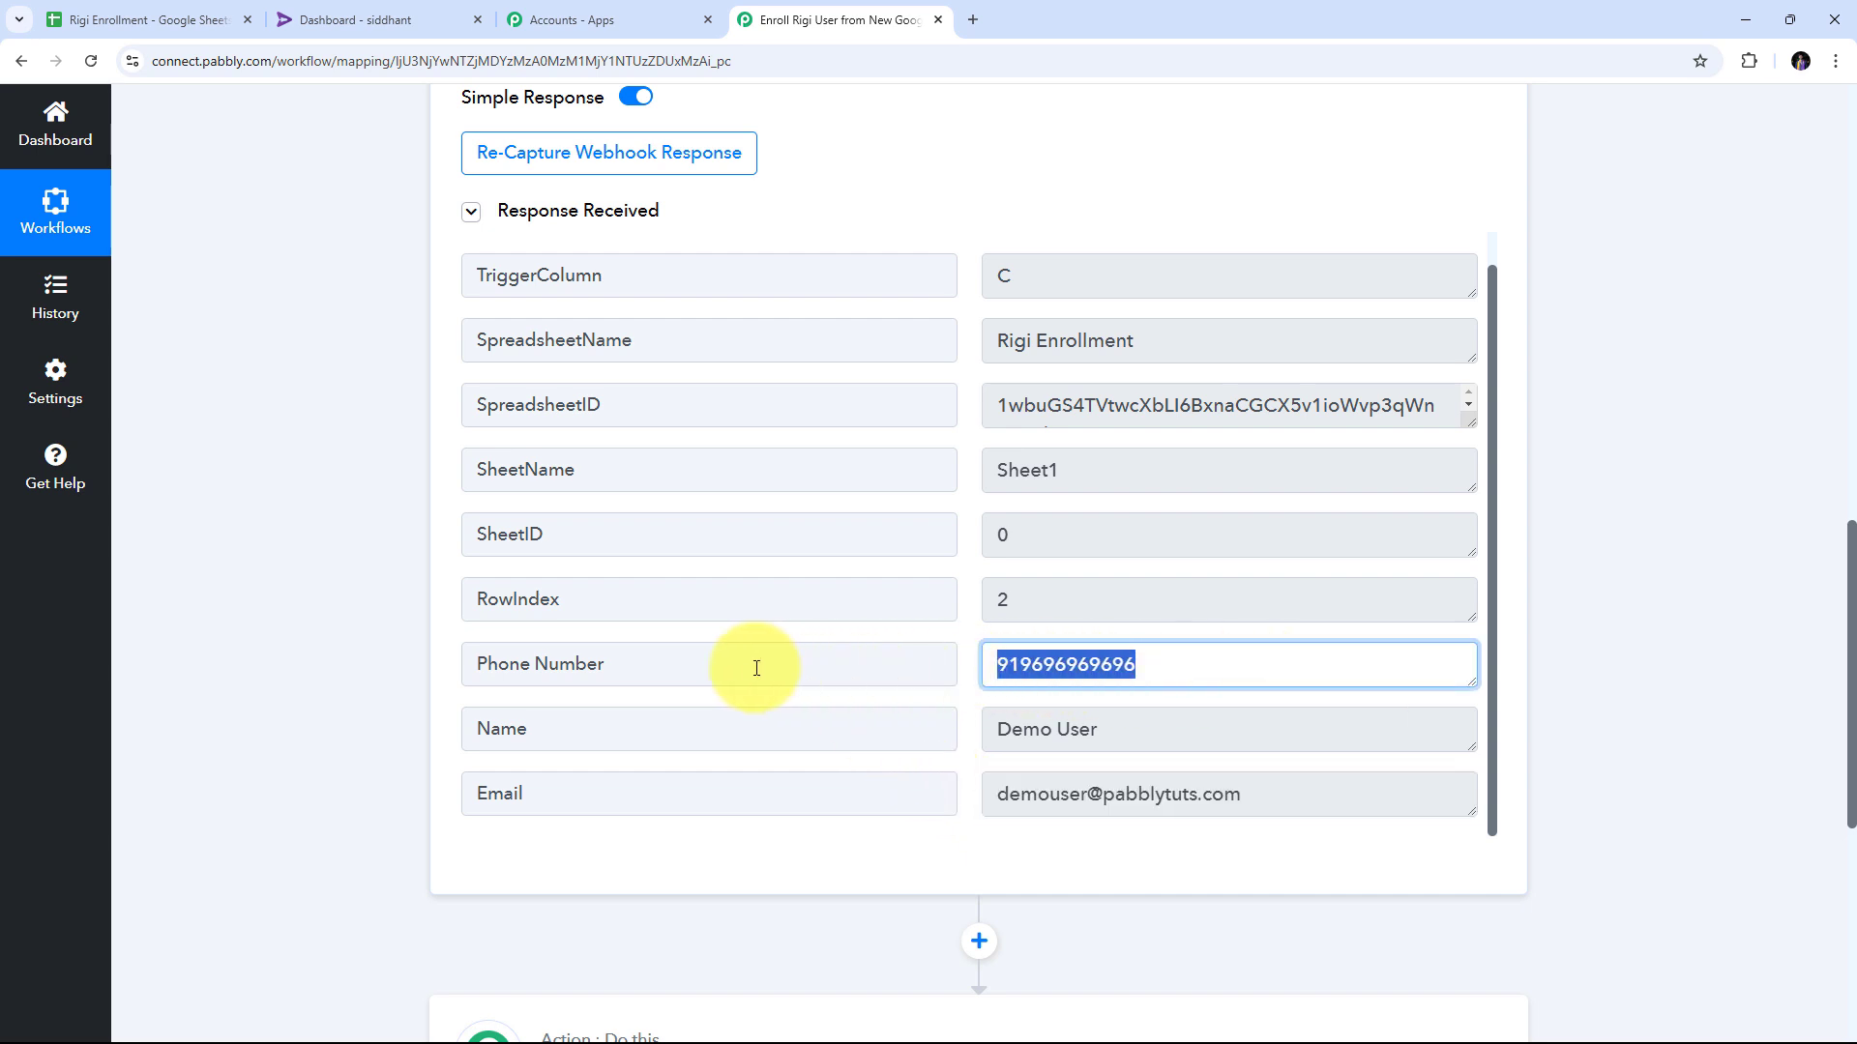
{"action": "scroll", "coordinate": [1118, 633], "scroll_direction": "up", "scroll_amount": 1}
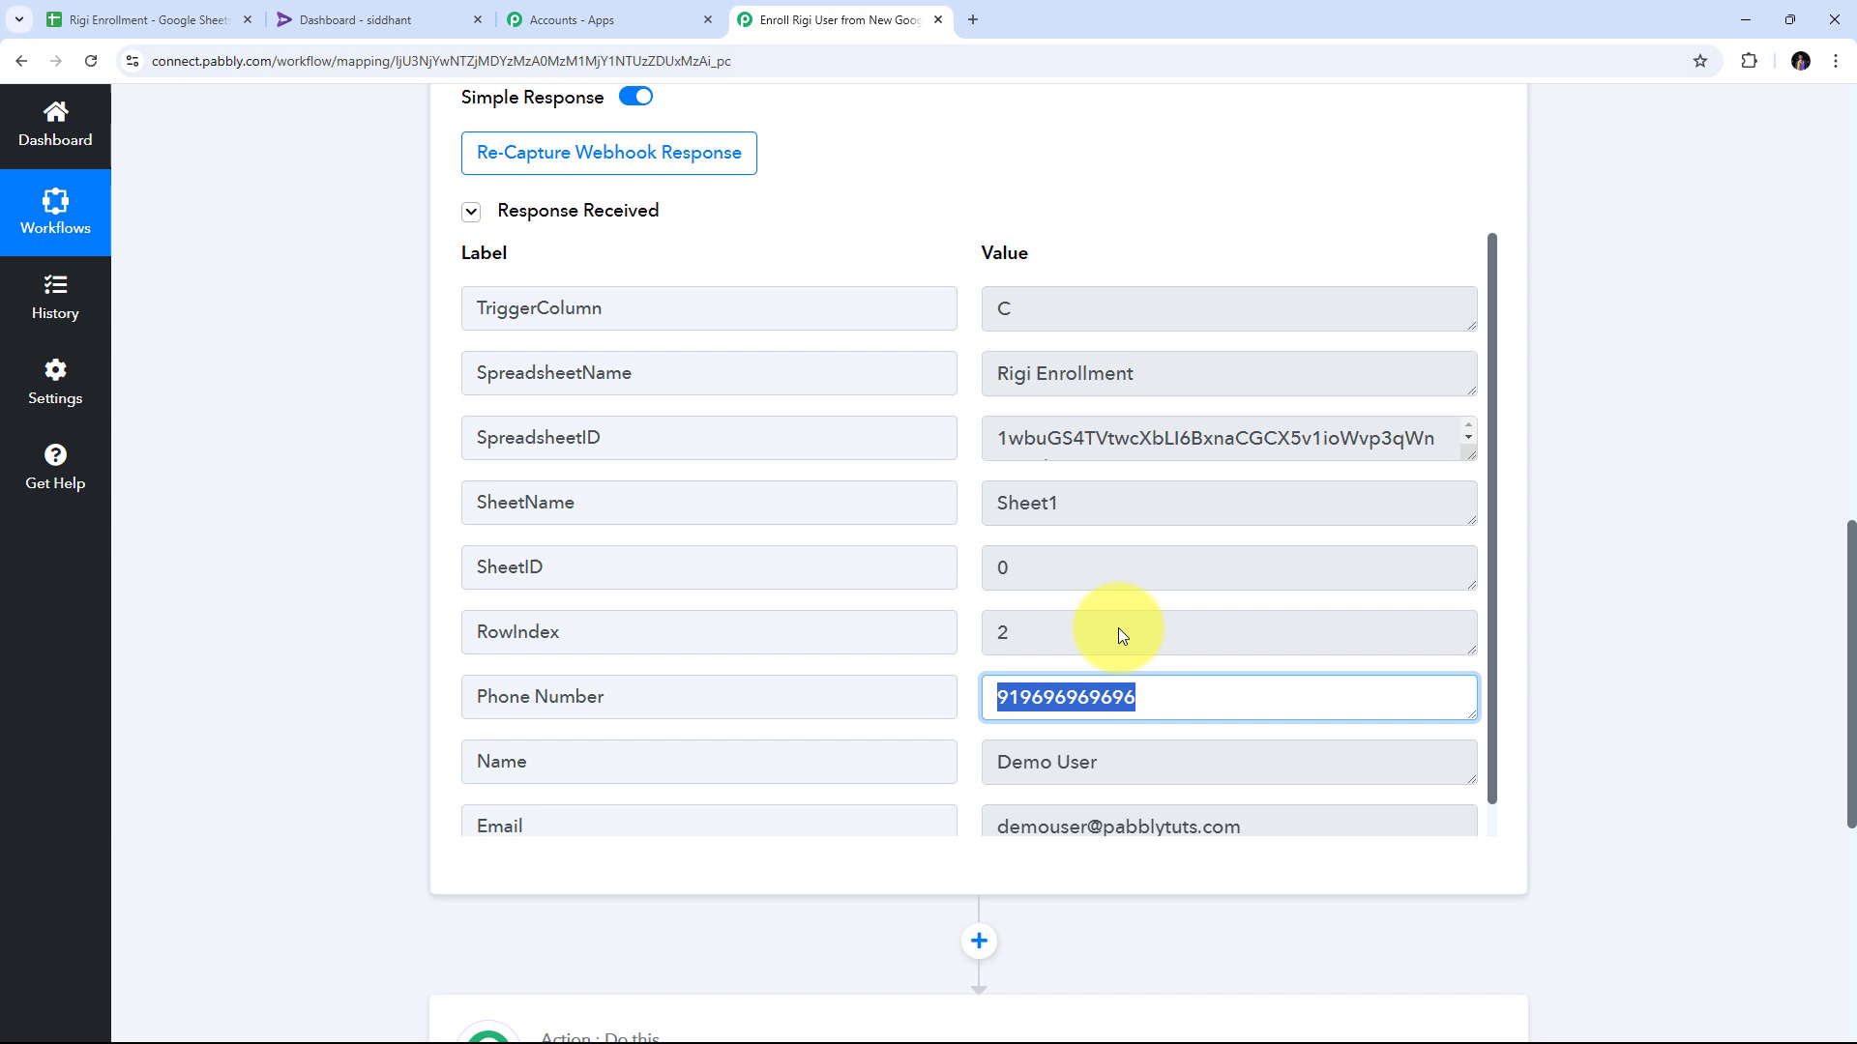
{"action": "left_click", "coordinate": [969, 584]}
{"action": "scroll", "coordinate": [977, 720], "scroll_direction": "down", "scroll_amount": 1}
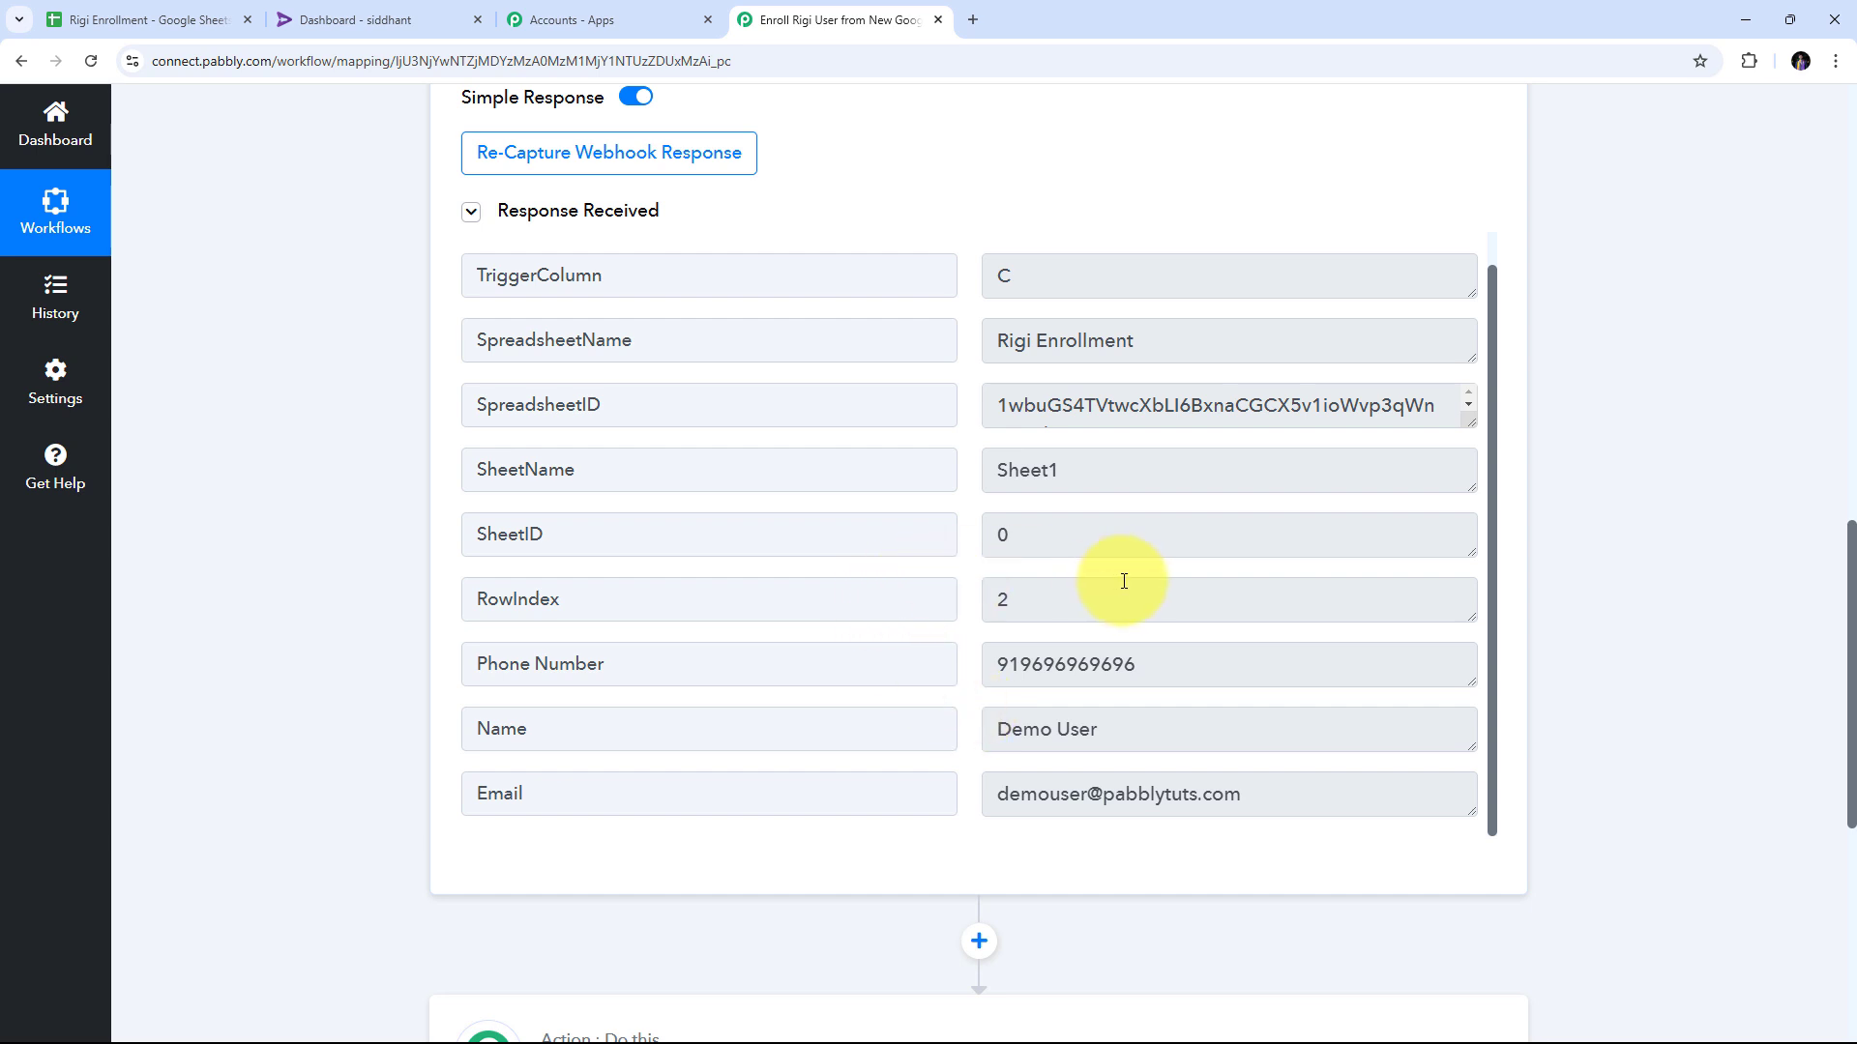
{"action": "scroll", "coordinate": [1671, 561], "scroll_direction": "down", "scroll_amount": 4}
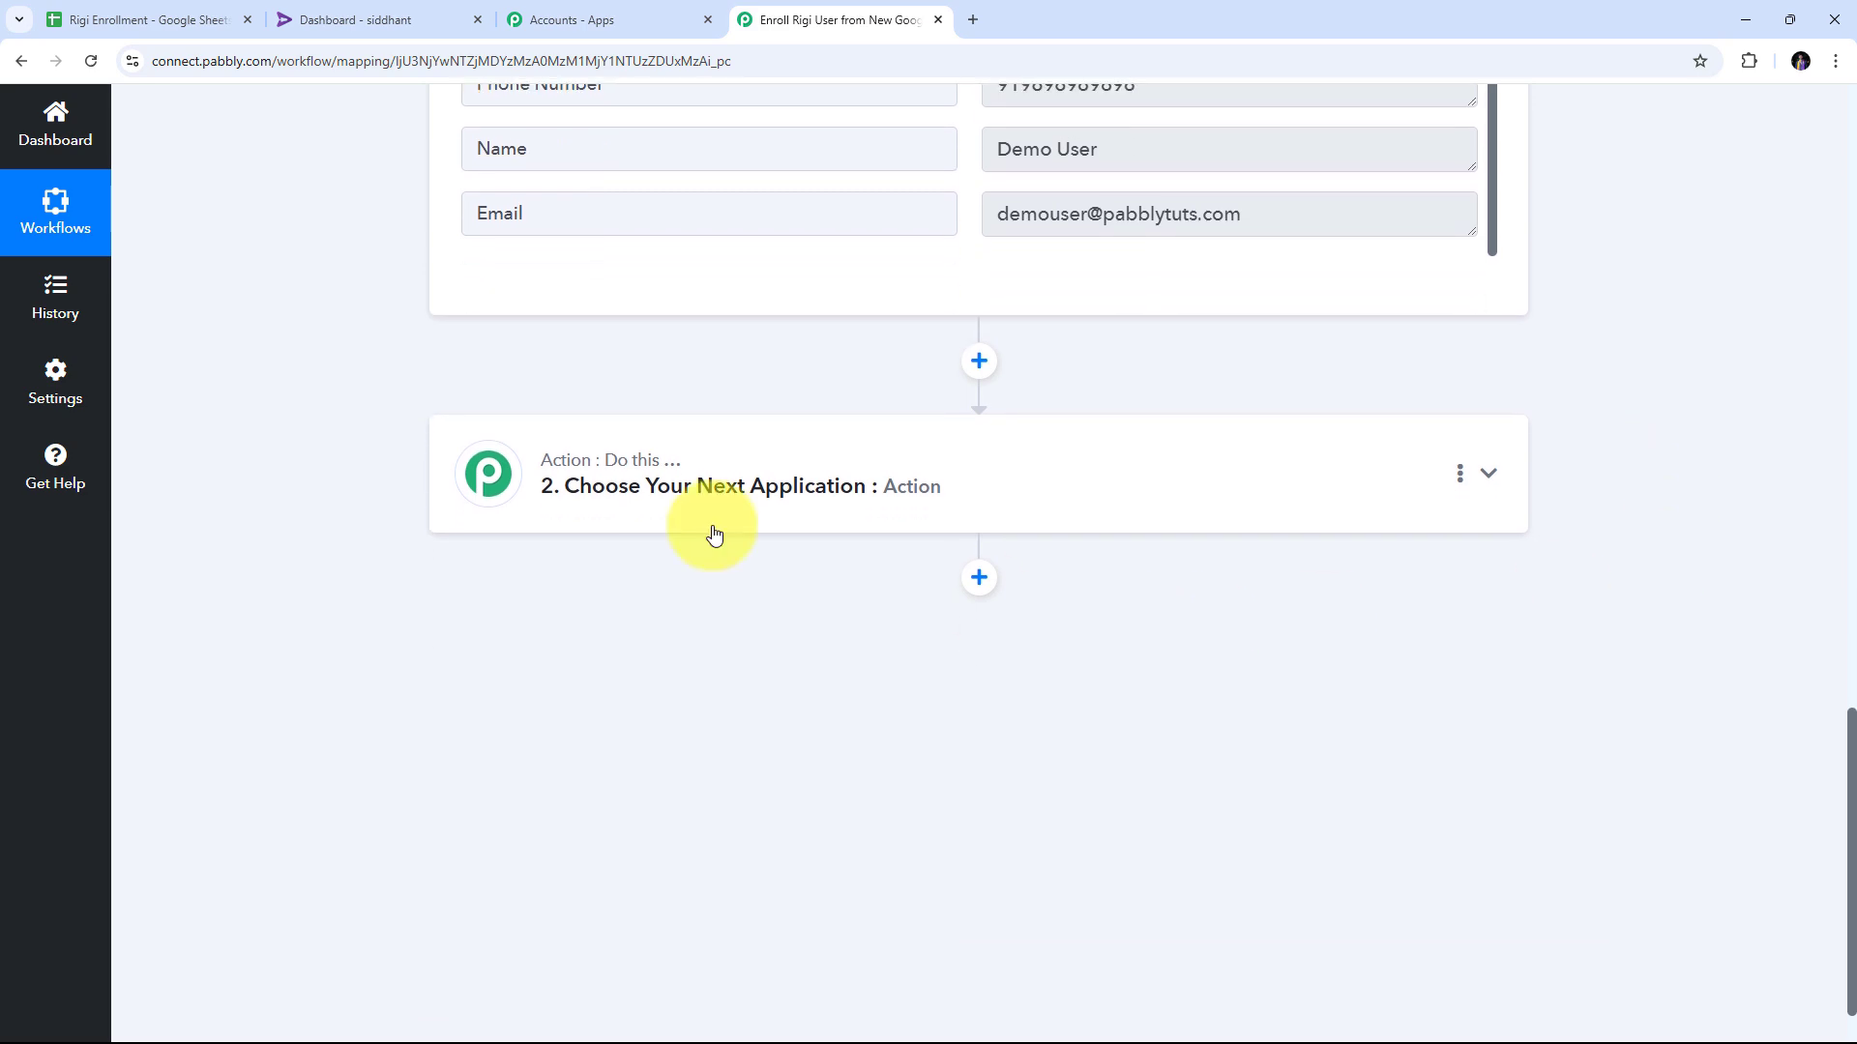
Search for Rigi and choose it as step 2's app, with Import User as the action event.
{"action": "left_click", "coordinate": [1488, 469]}
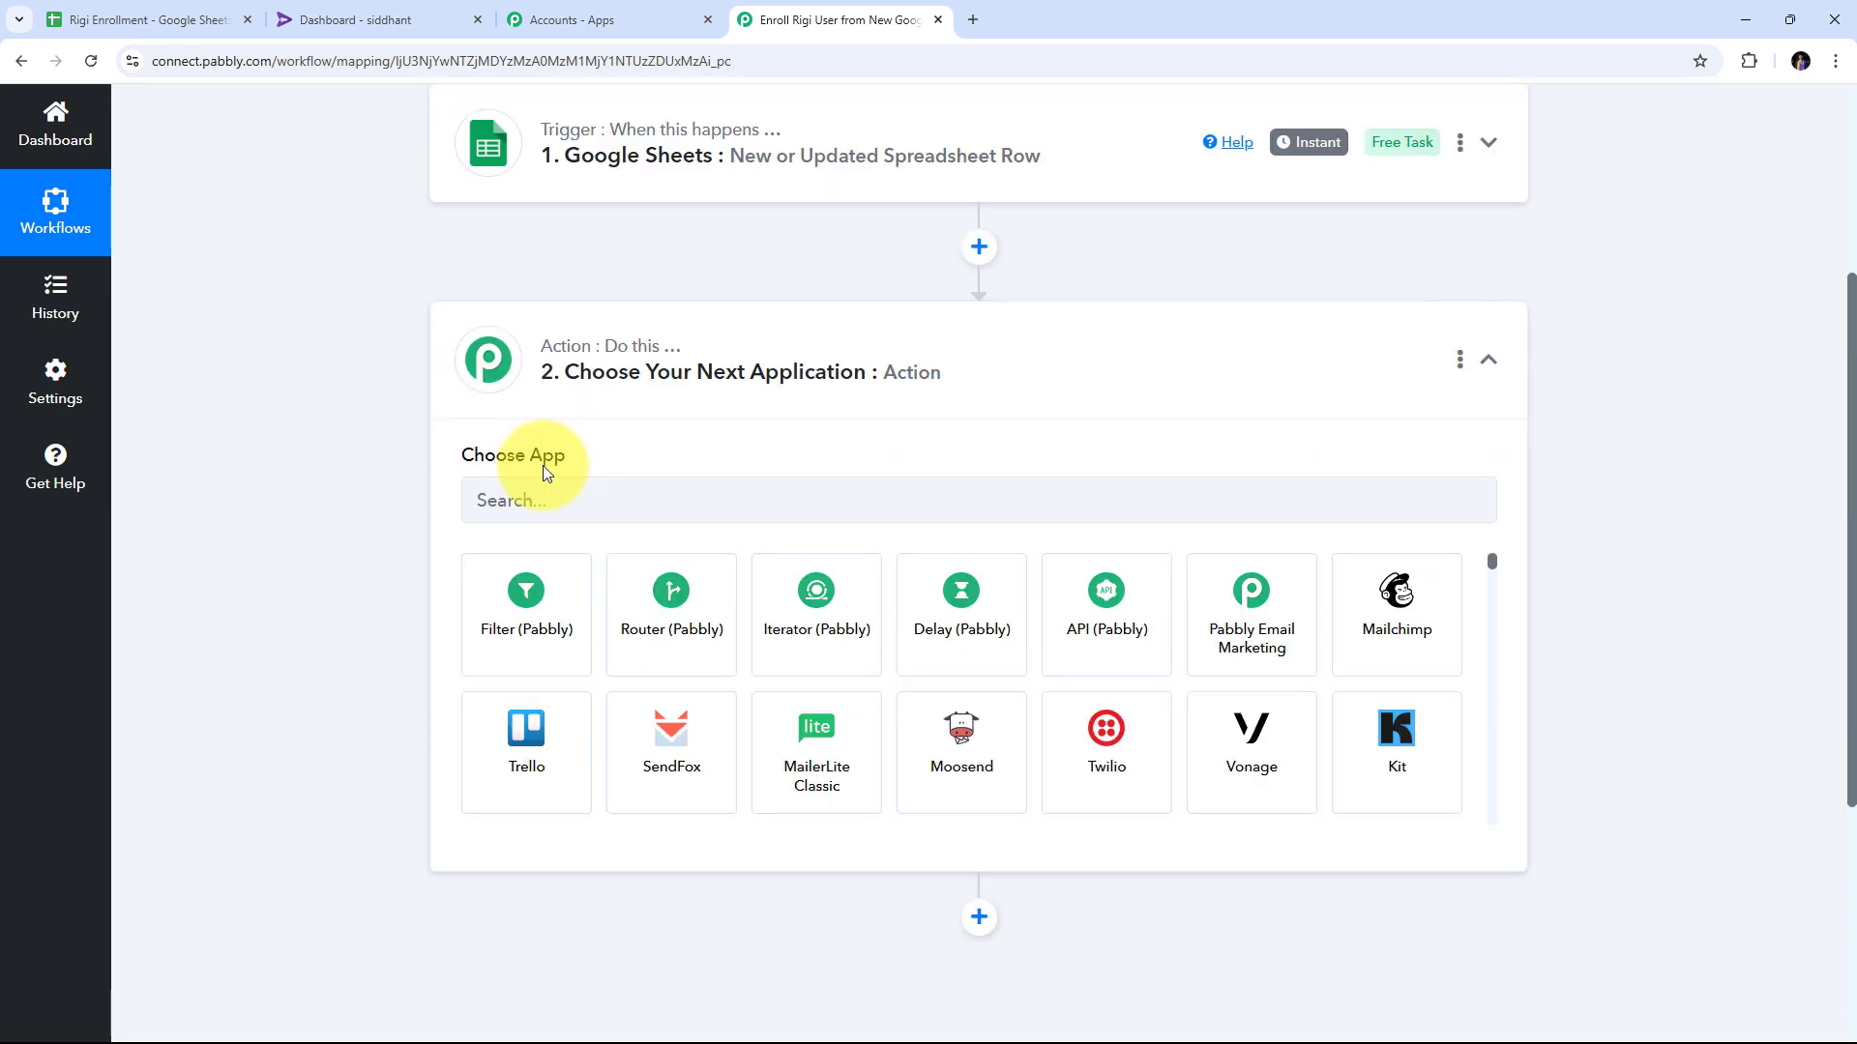
{"action": "left_click", "coordinate": [520, 510]}
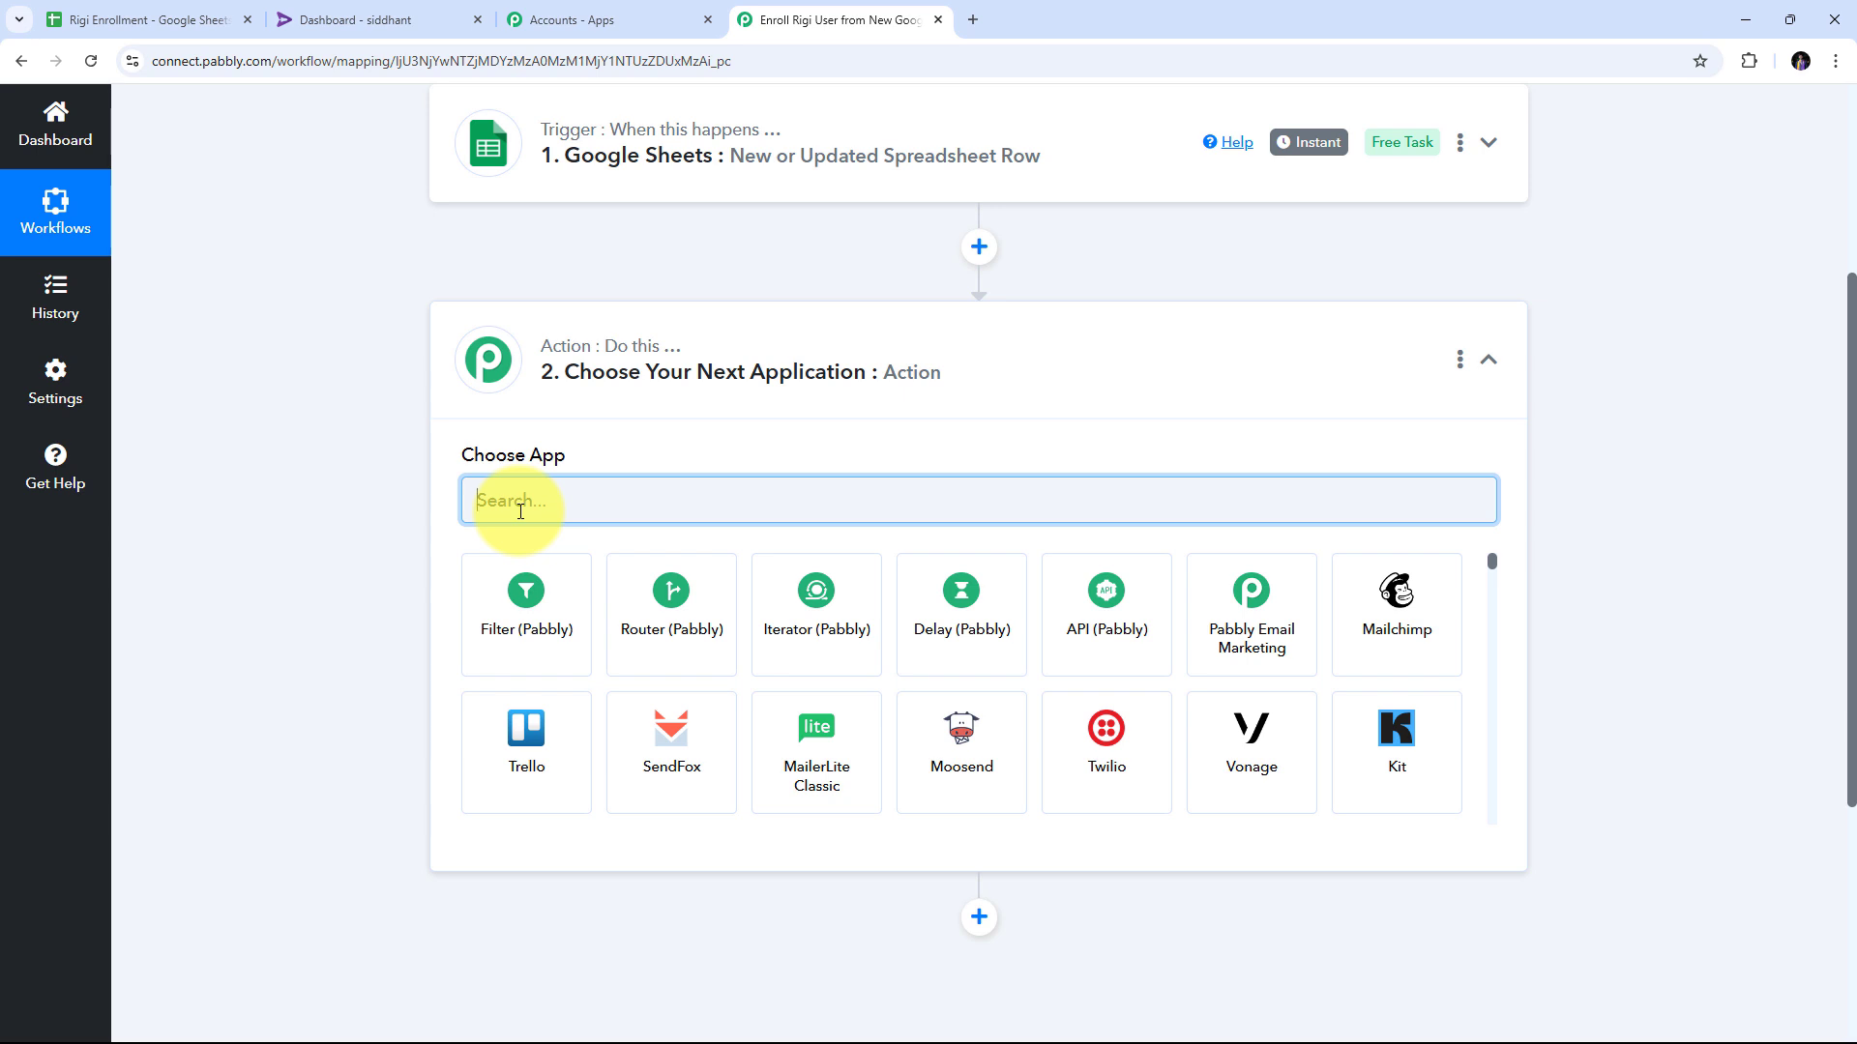
{"action": "type", "text": "Rigi"}
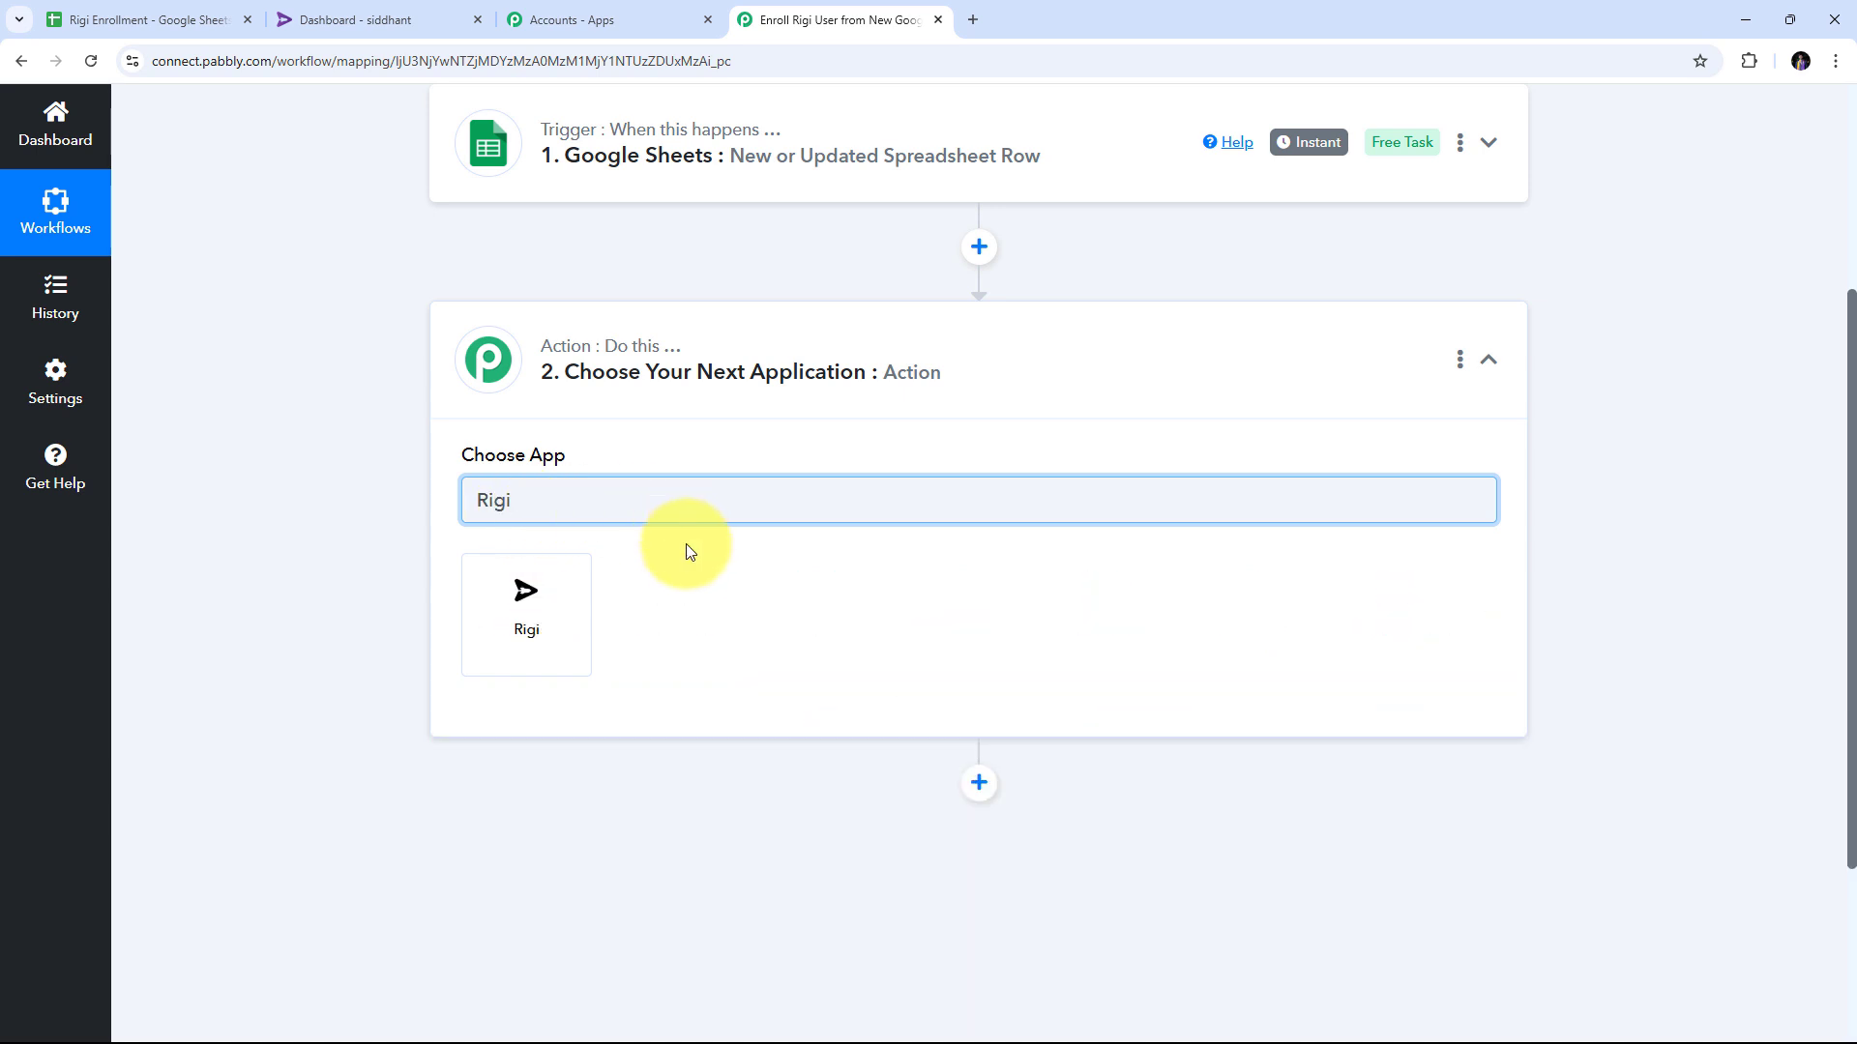
{"action": "left_click", "coordinate": [518, 619]}
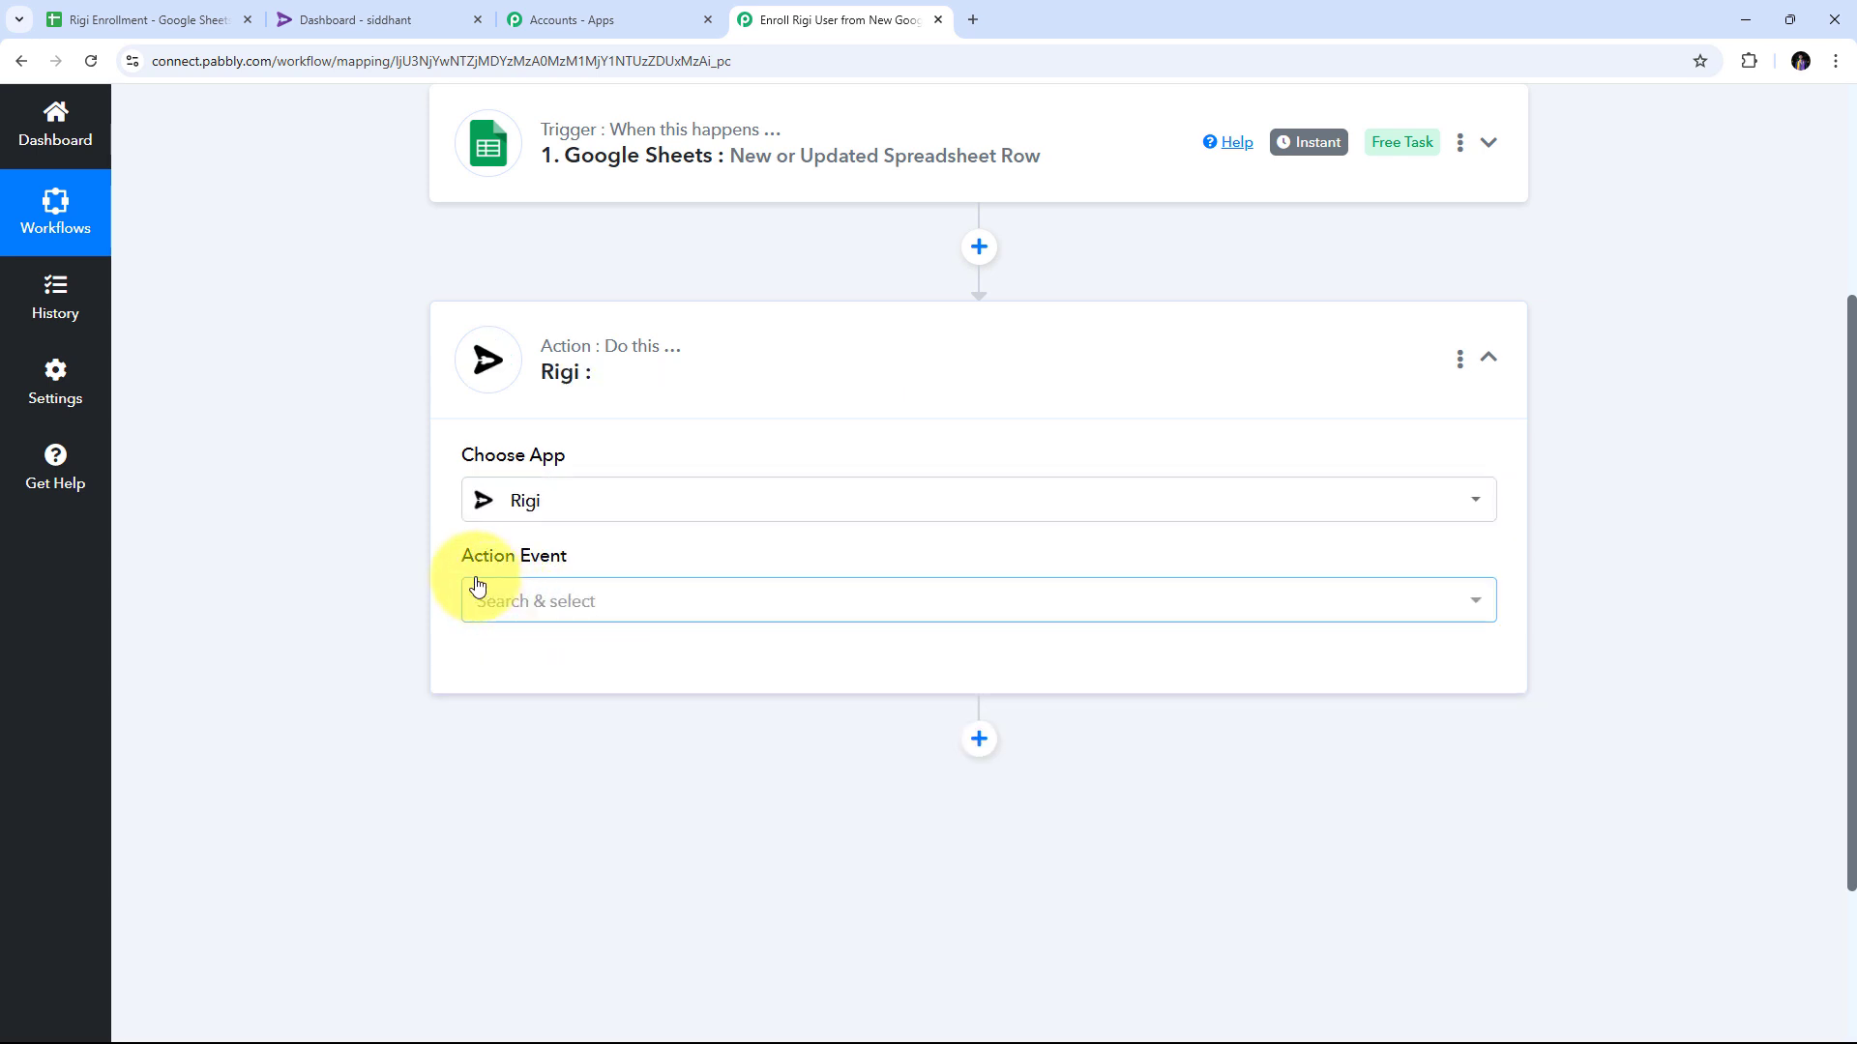
{"action": "left_click", "coordinate": [1108, 607]}
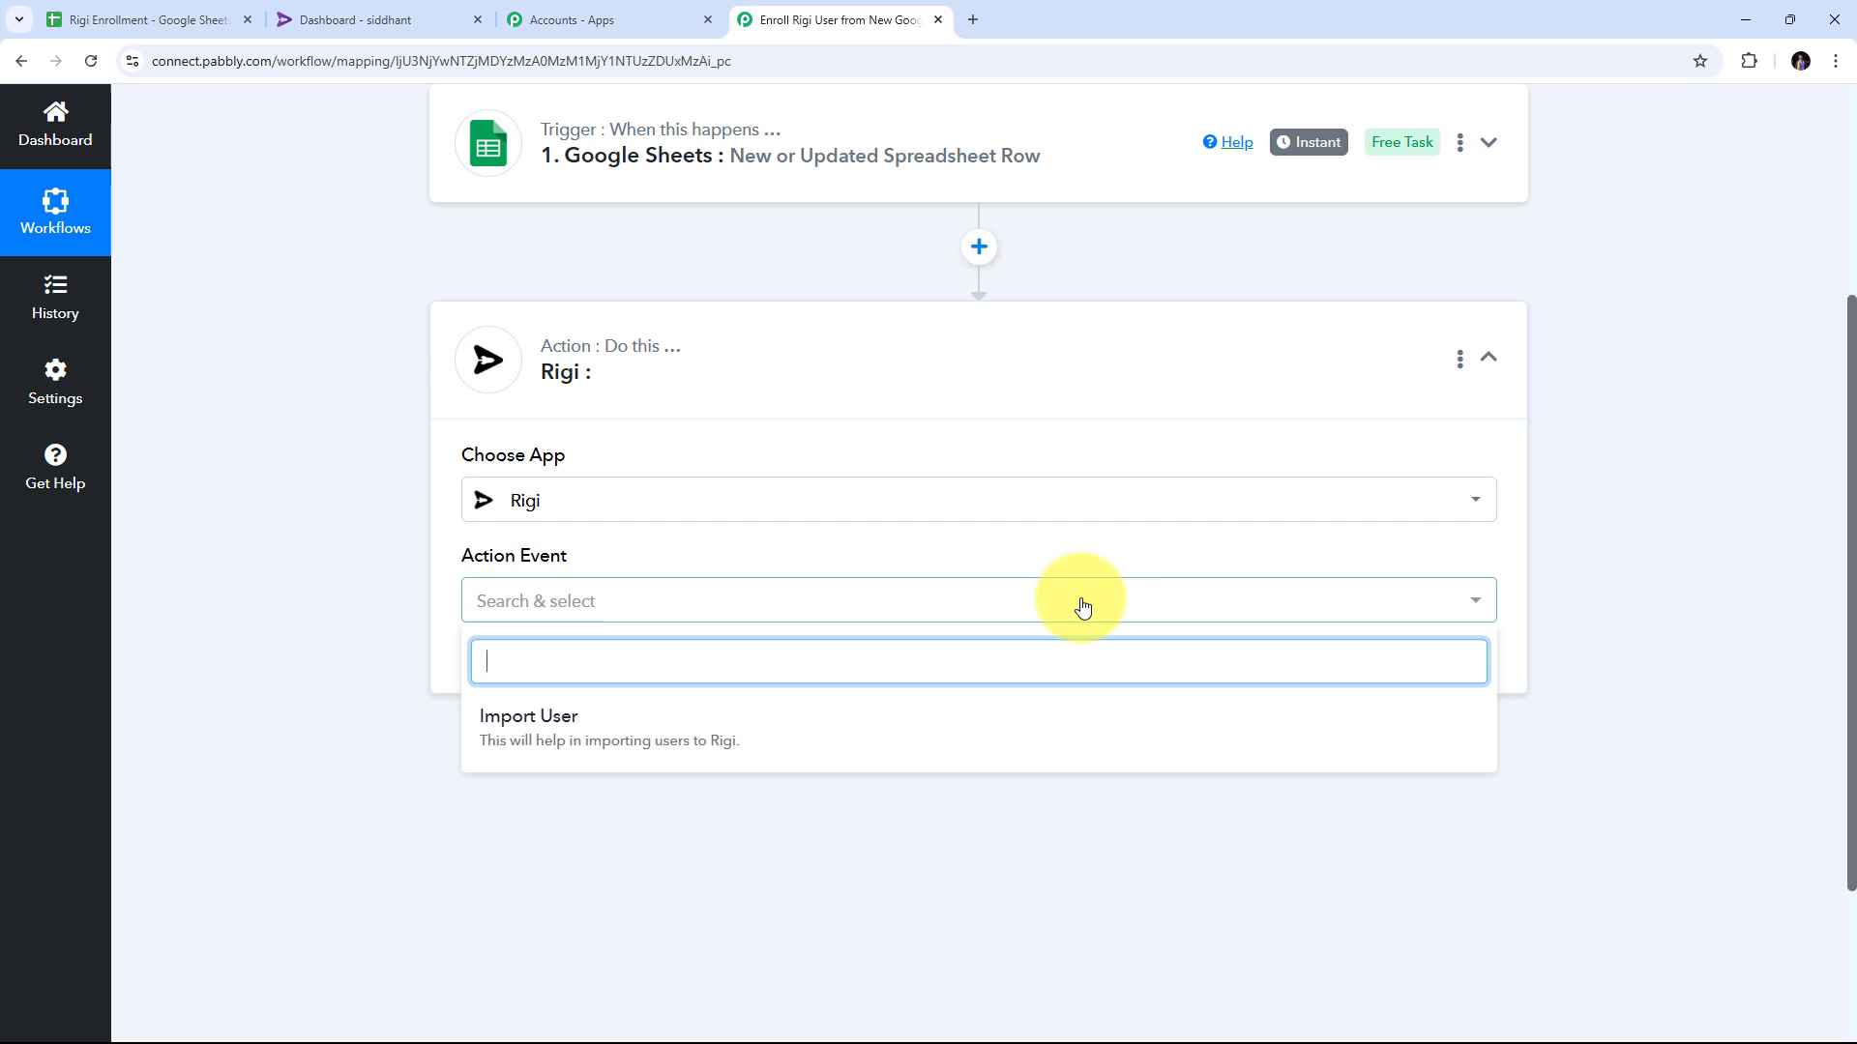
{"action": "left_click", "coordinate": [542, 731]}
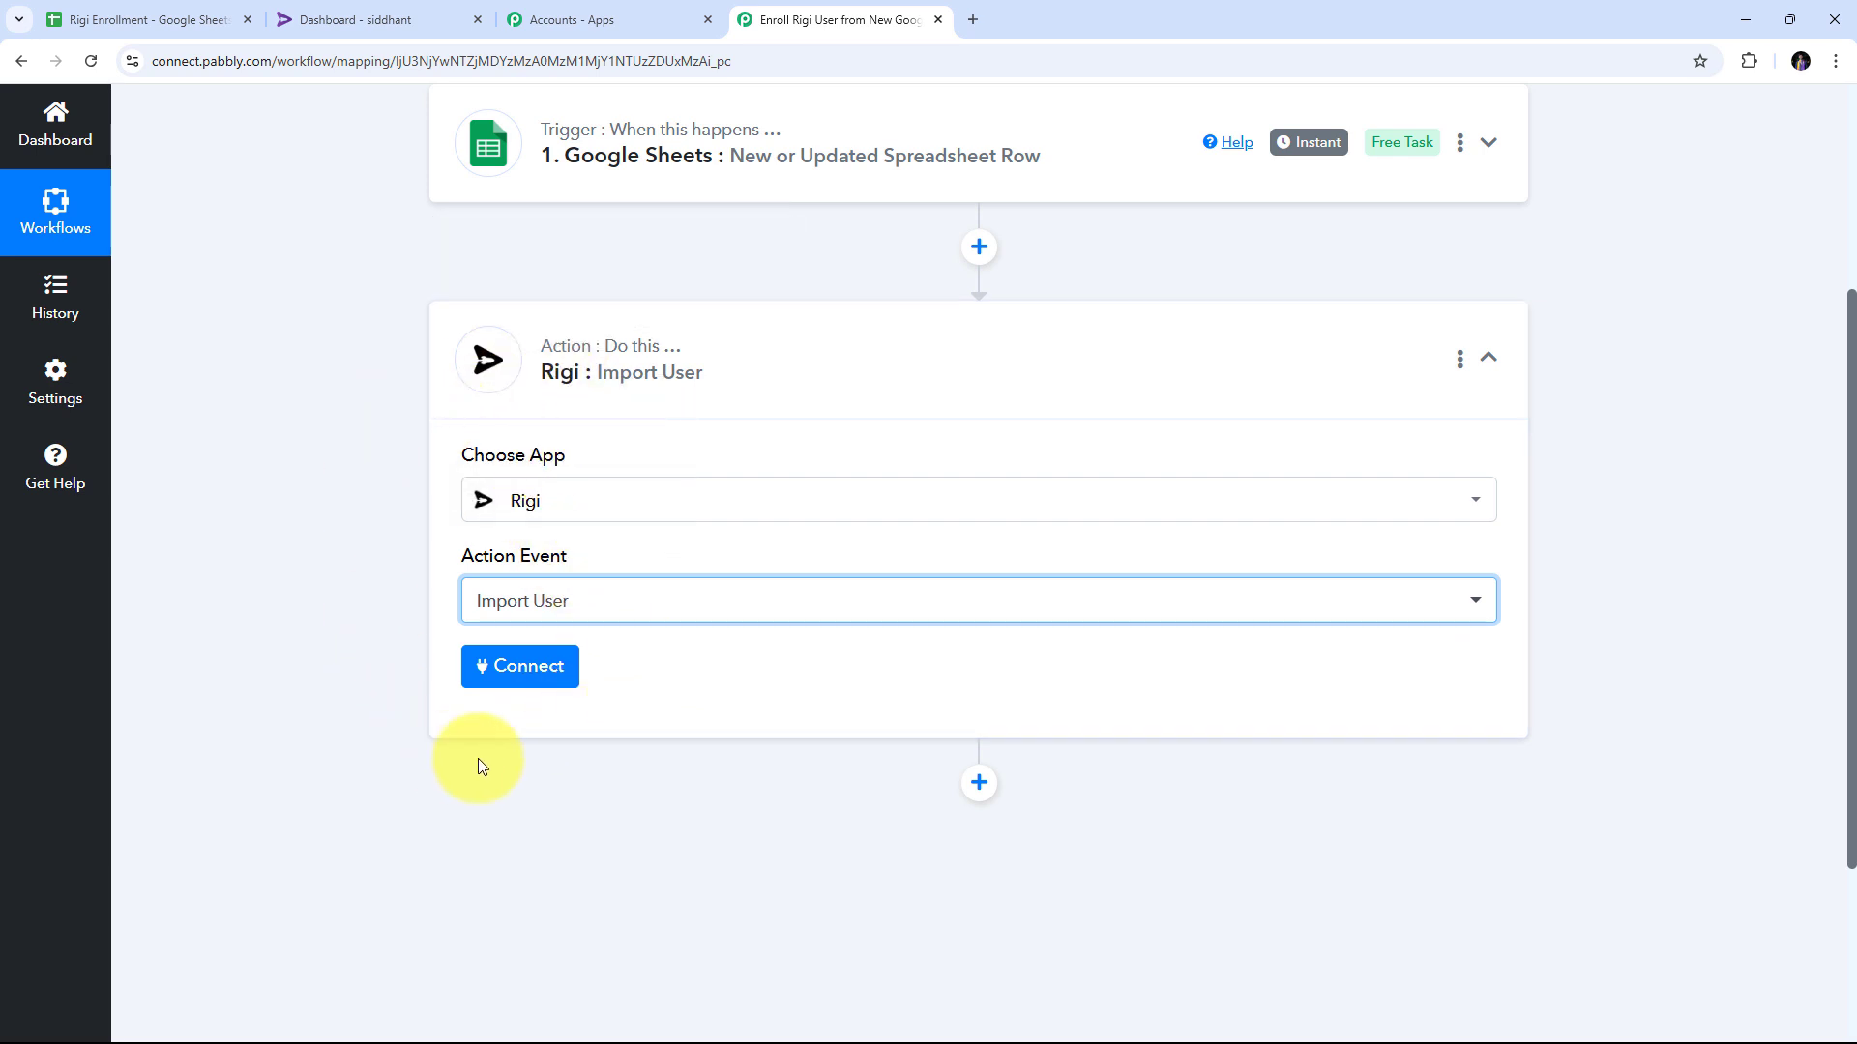
Start adding a new Rigi account connection, Rigi #2, from the Connect panel.
{"action": "left_click", "coordinate": [535, 669]}
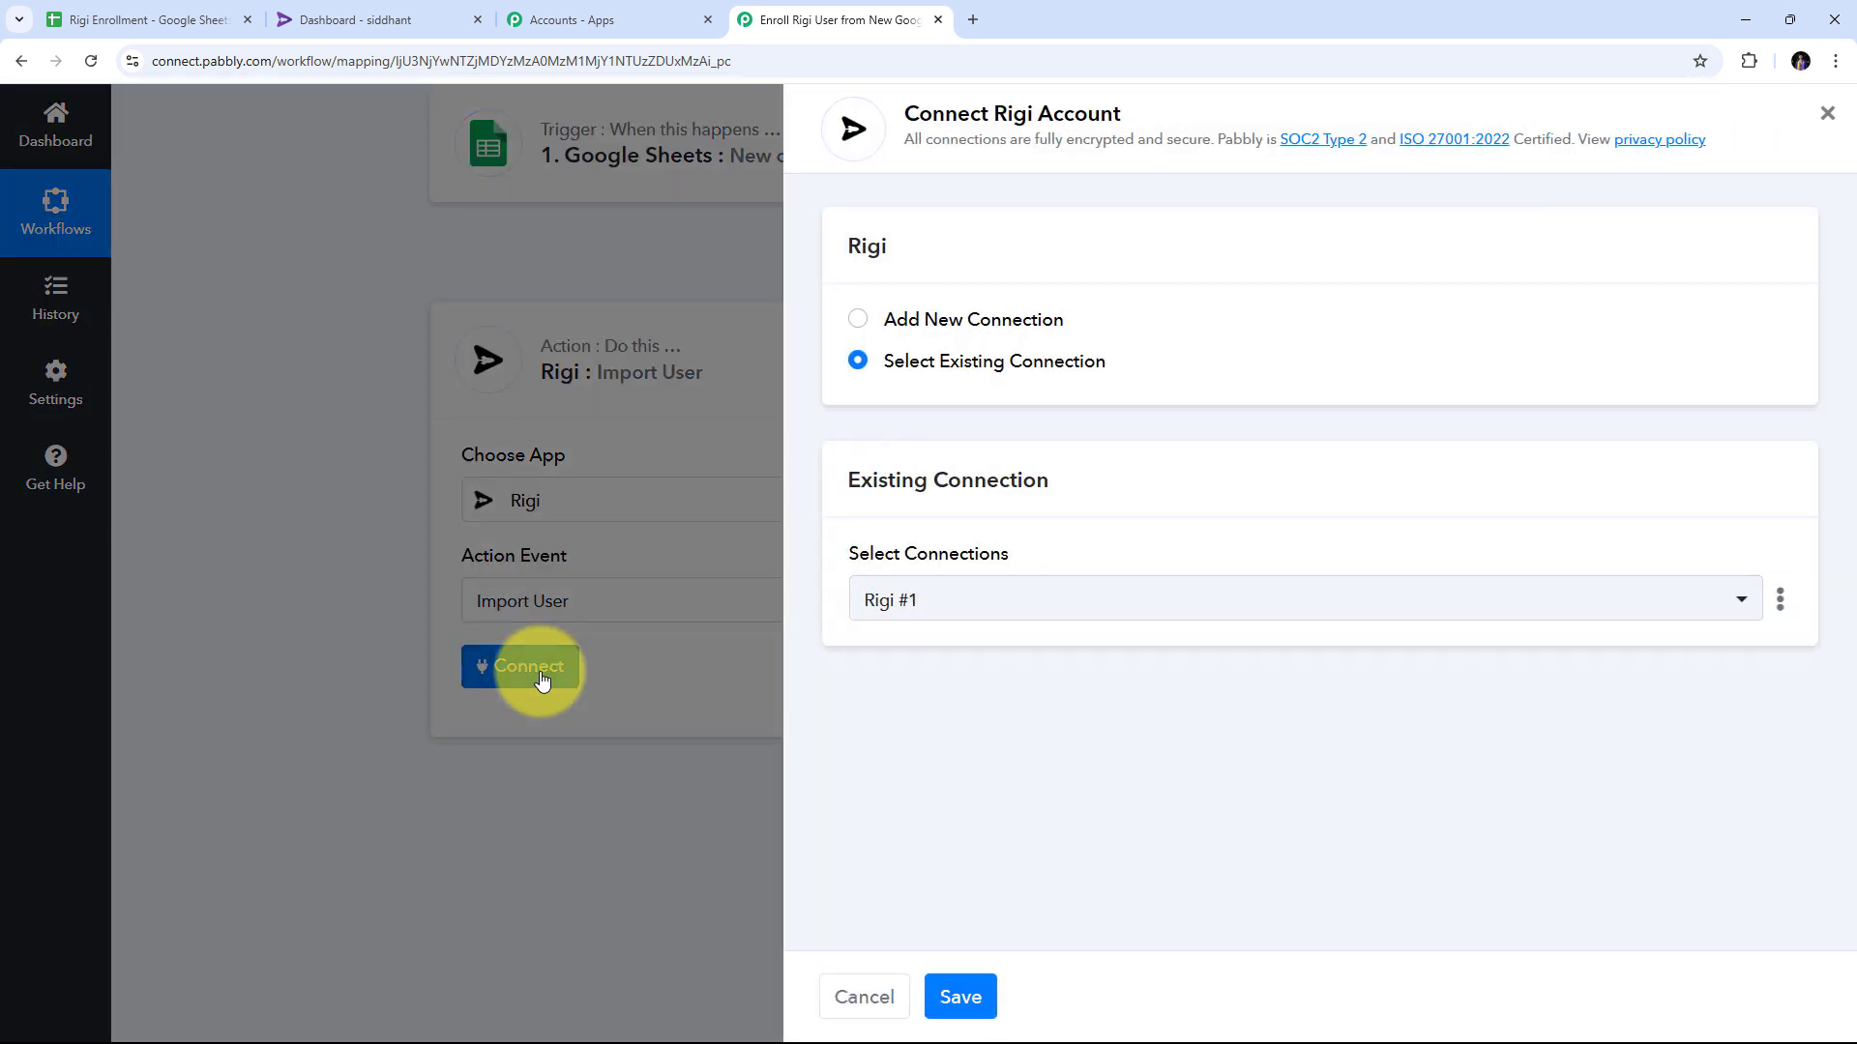
{"action": "left_click", "coordinate": [923, 322]}
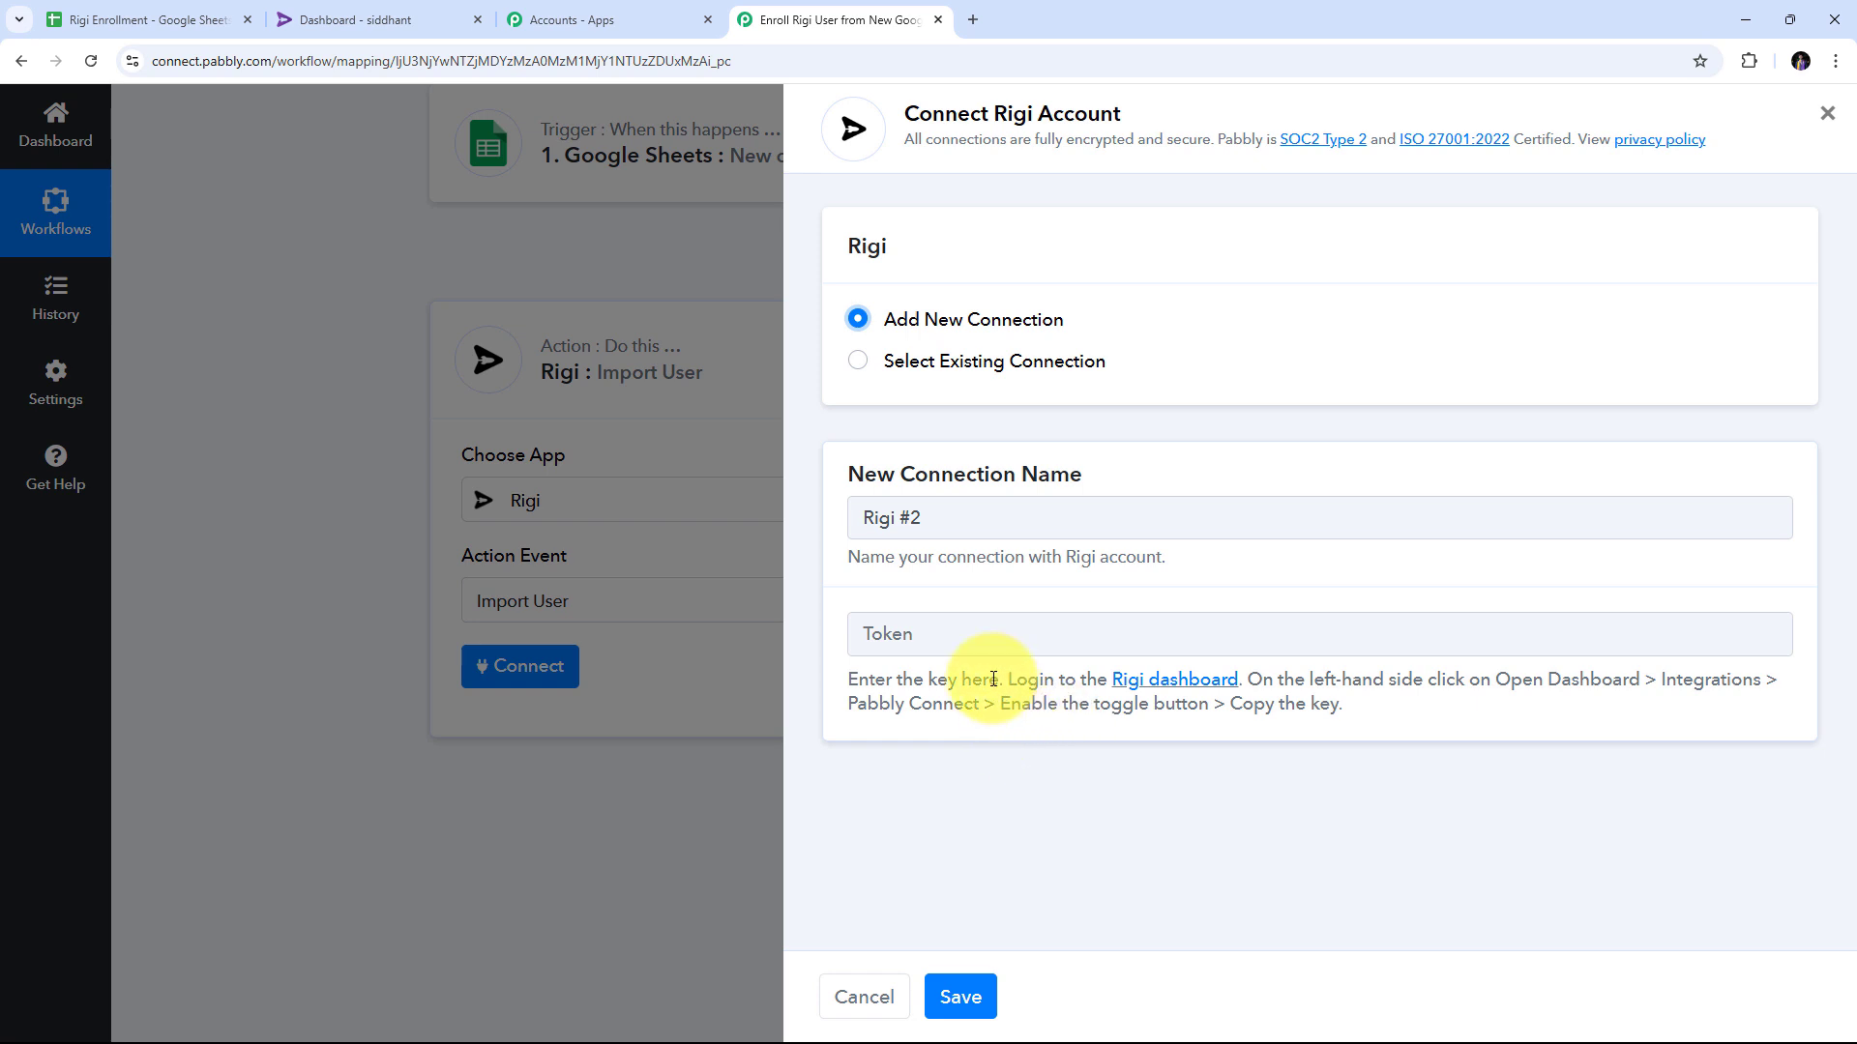
Reveal and copy the Pabbly key from Rigi's Integrations > Pabbly page, then return to Pabbly.
{"action": "left_click", "coordinate": [414, 15]}
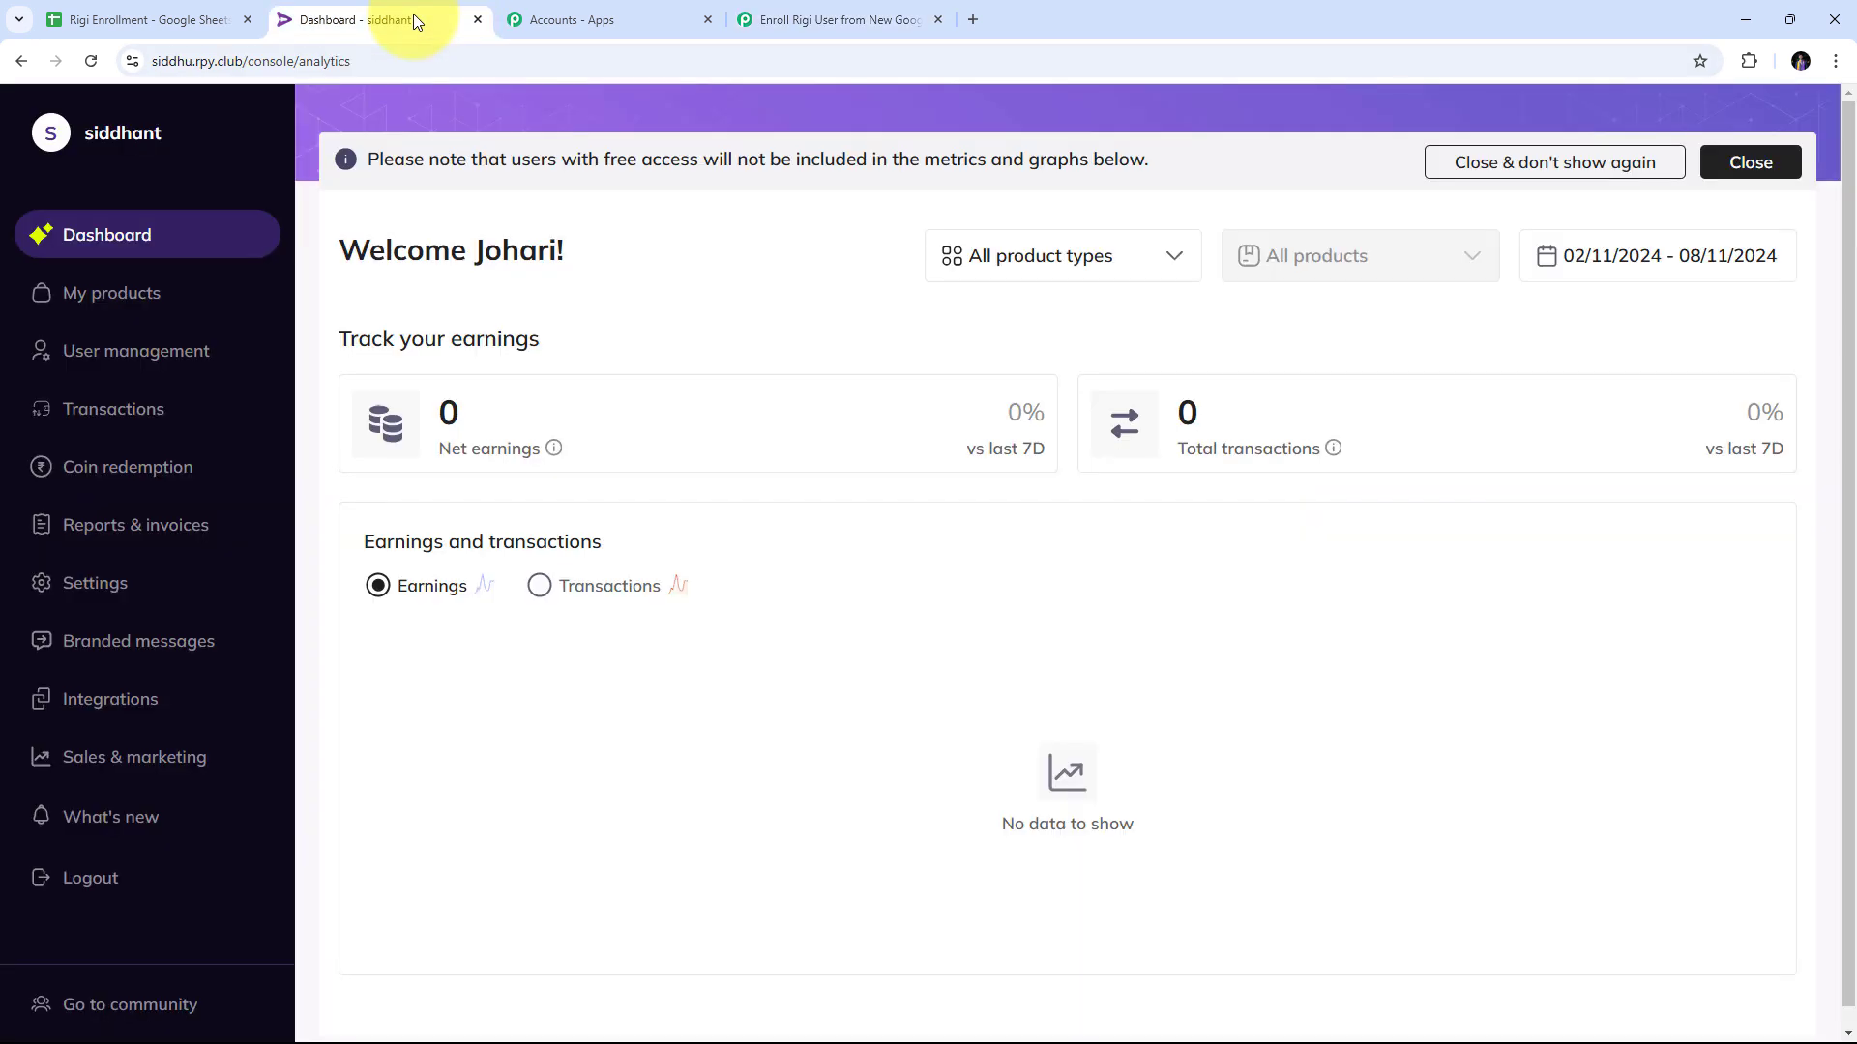
{"action": "left_click", "coordinate": [110, 711]}
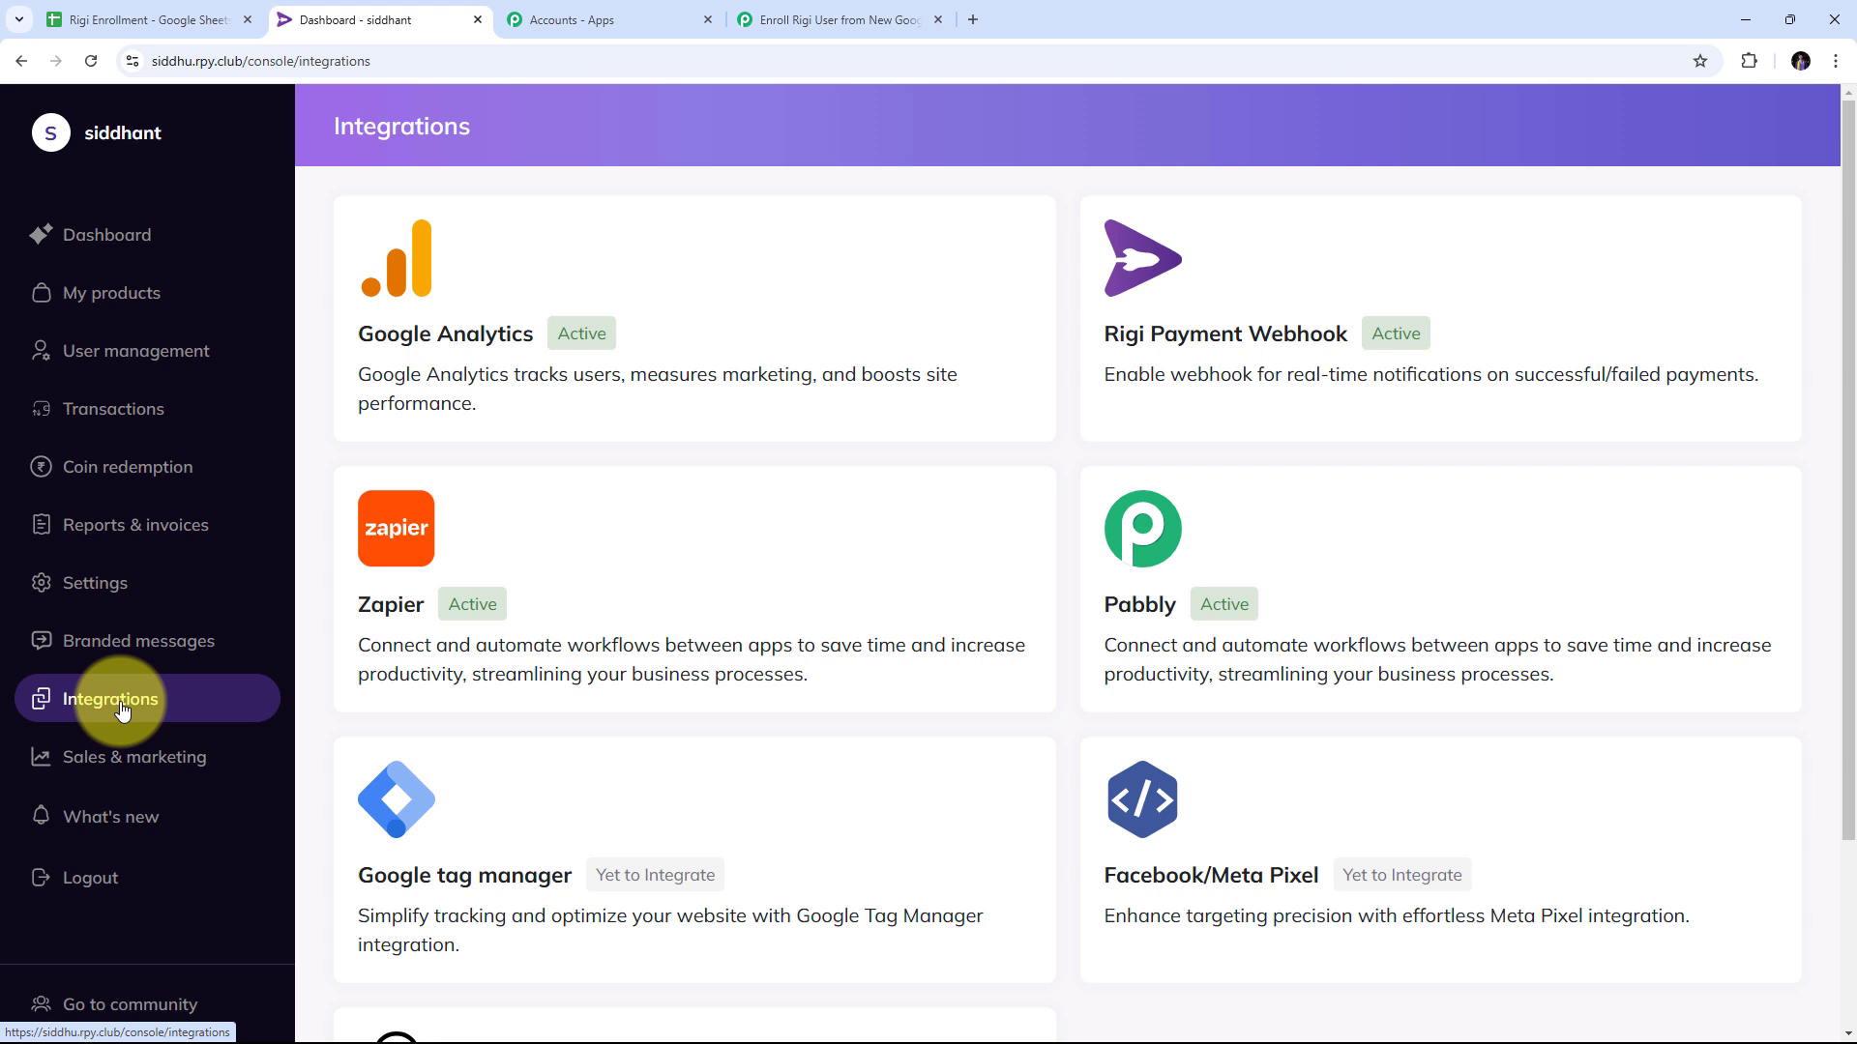
{"action": "left_click", "coordinate": [1268, 564]}
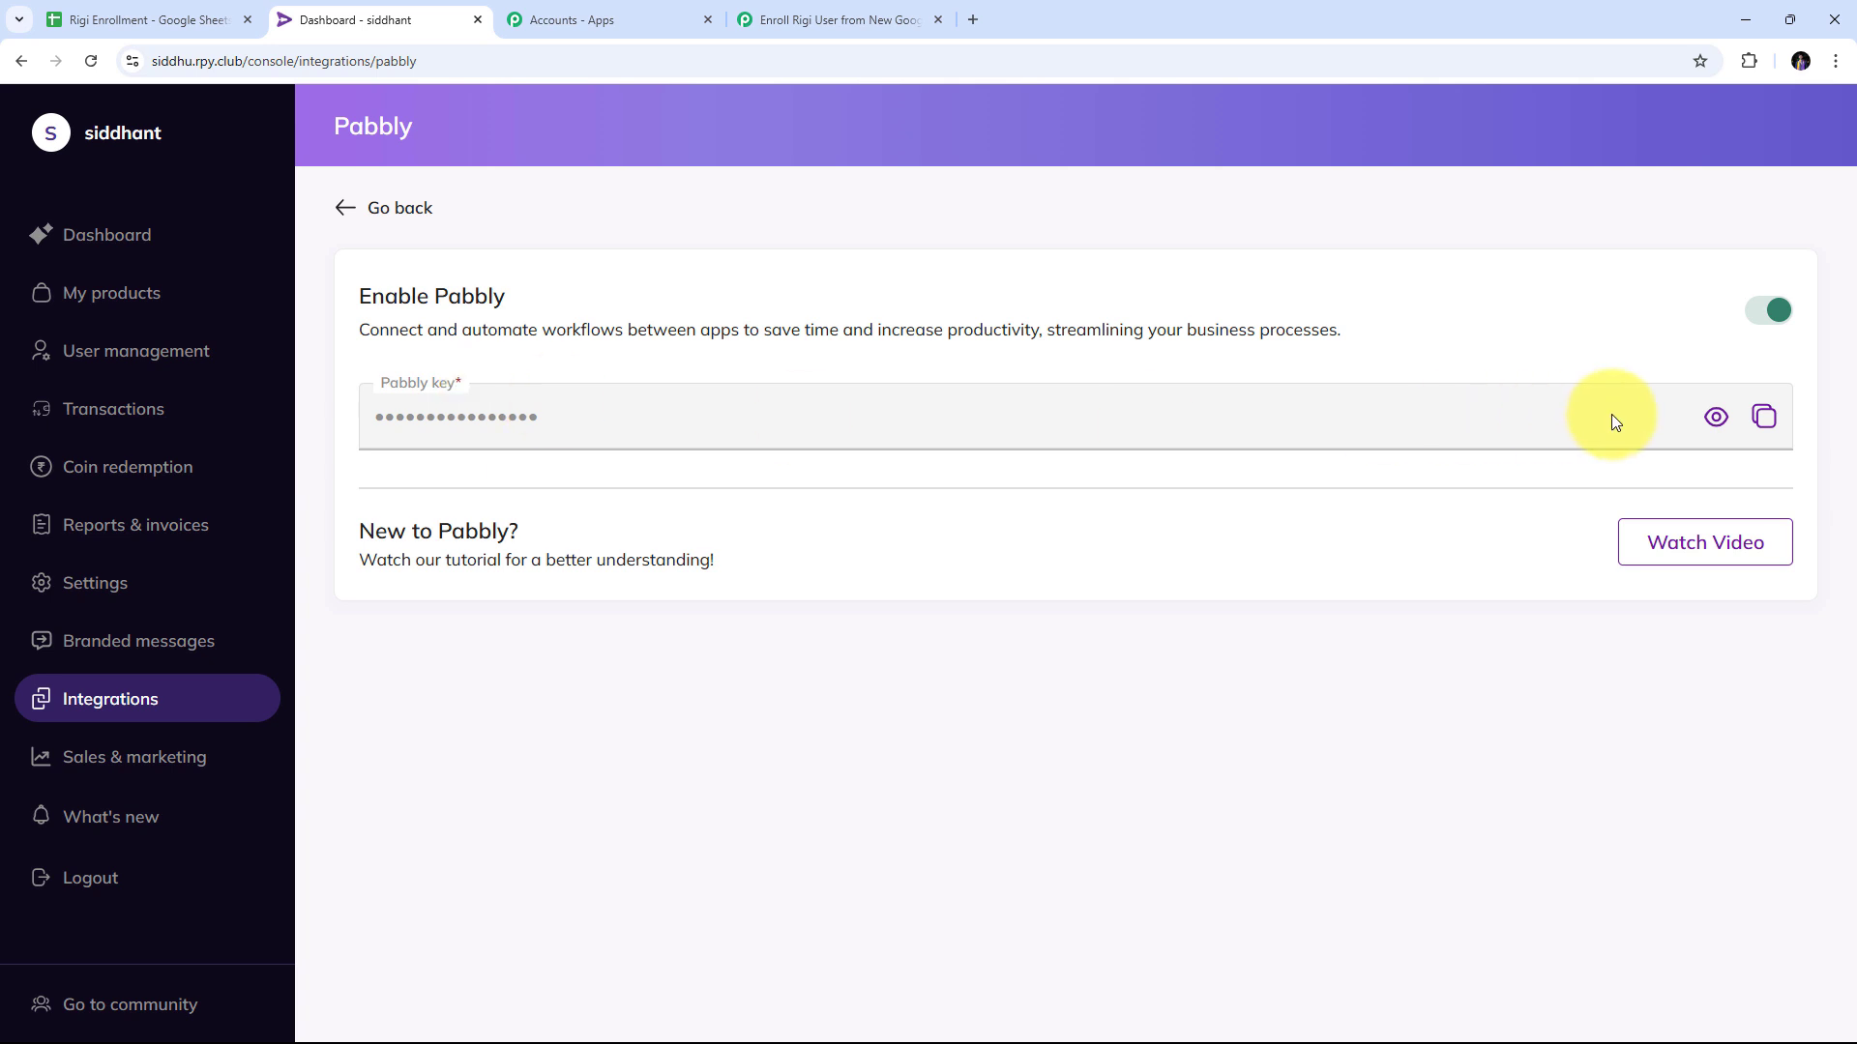
{"action": "left_click", "coordinate": [1716, 419]}
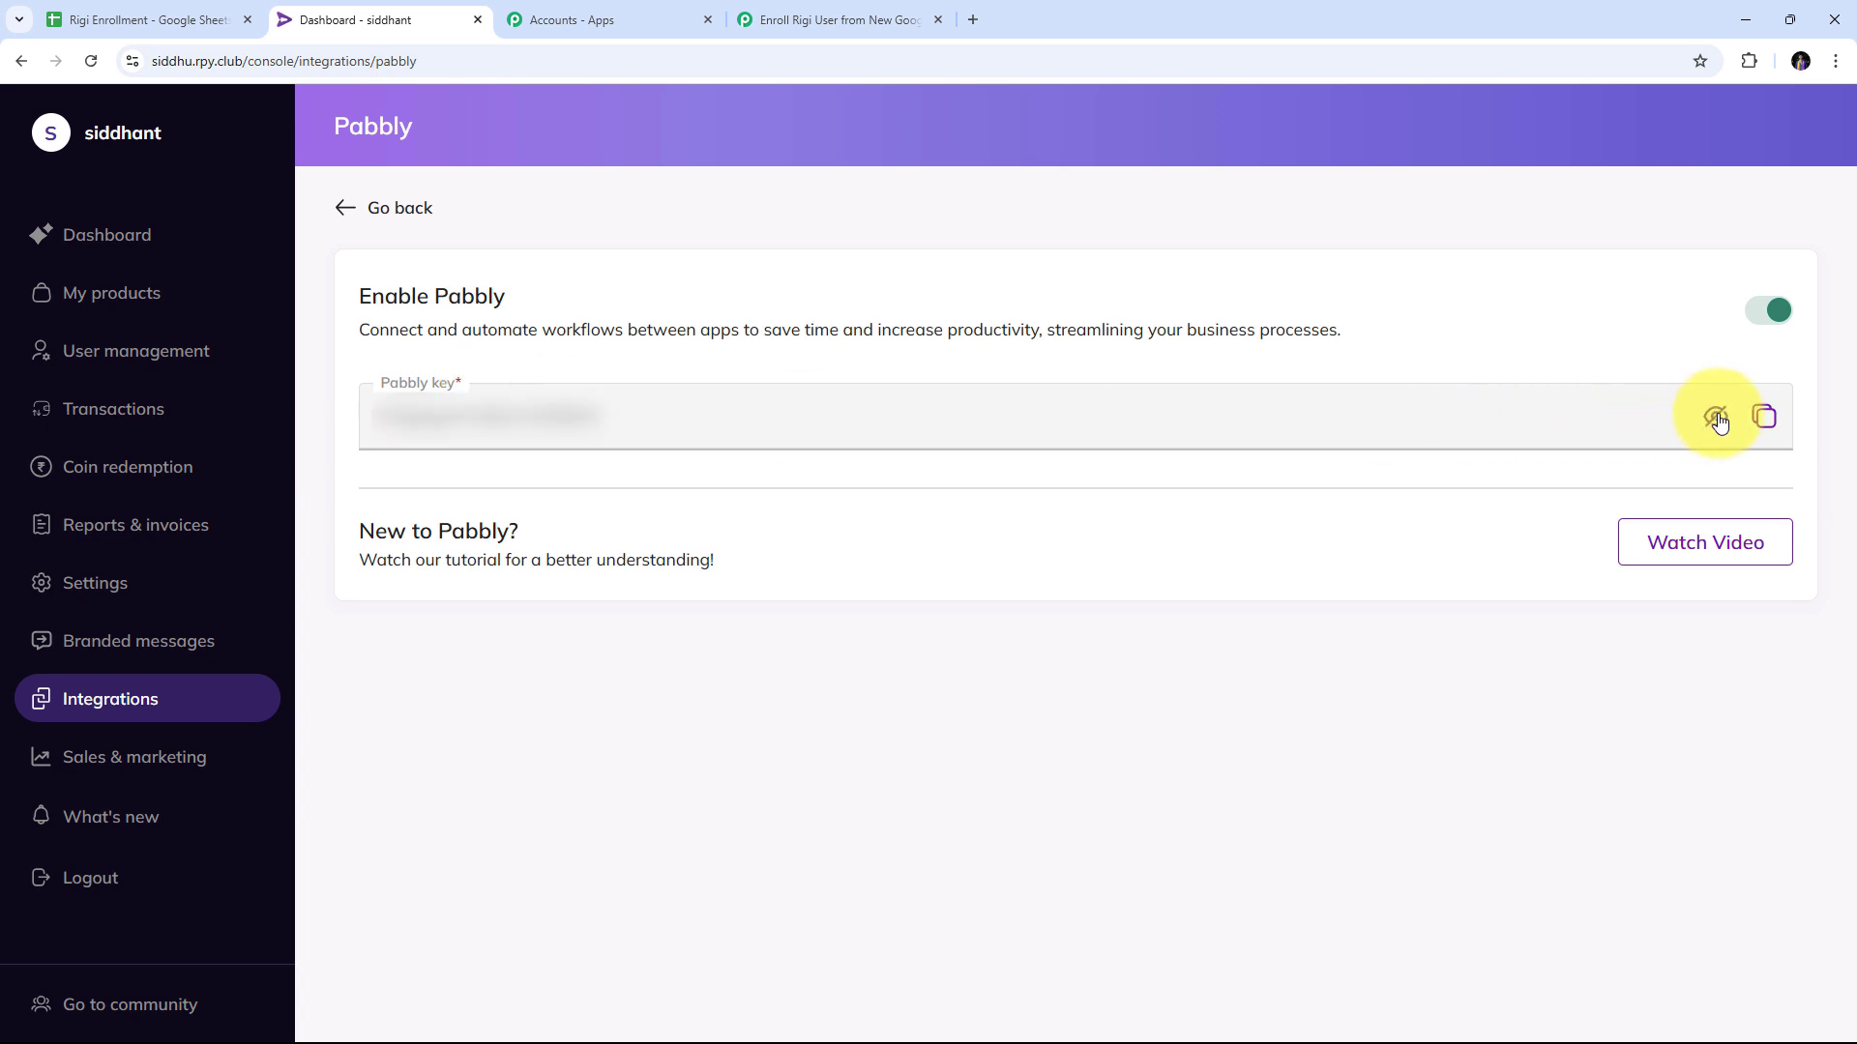
{"action": "left_click", "coordinate": [1764, 421]}
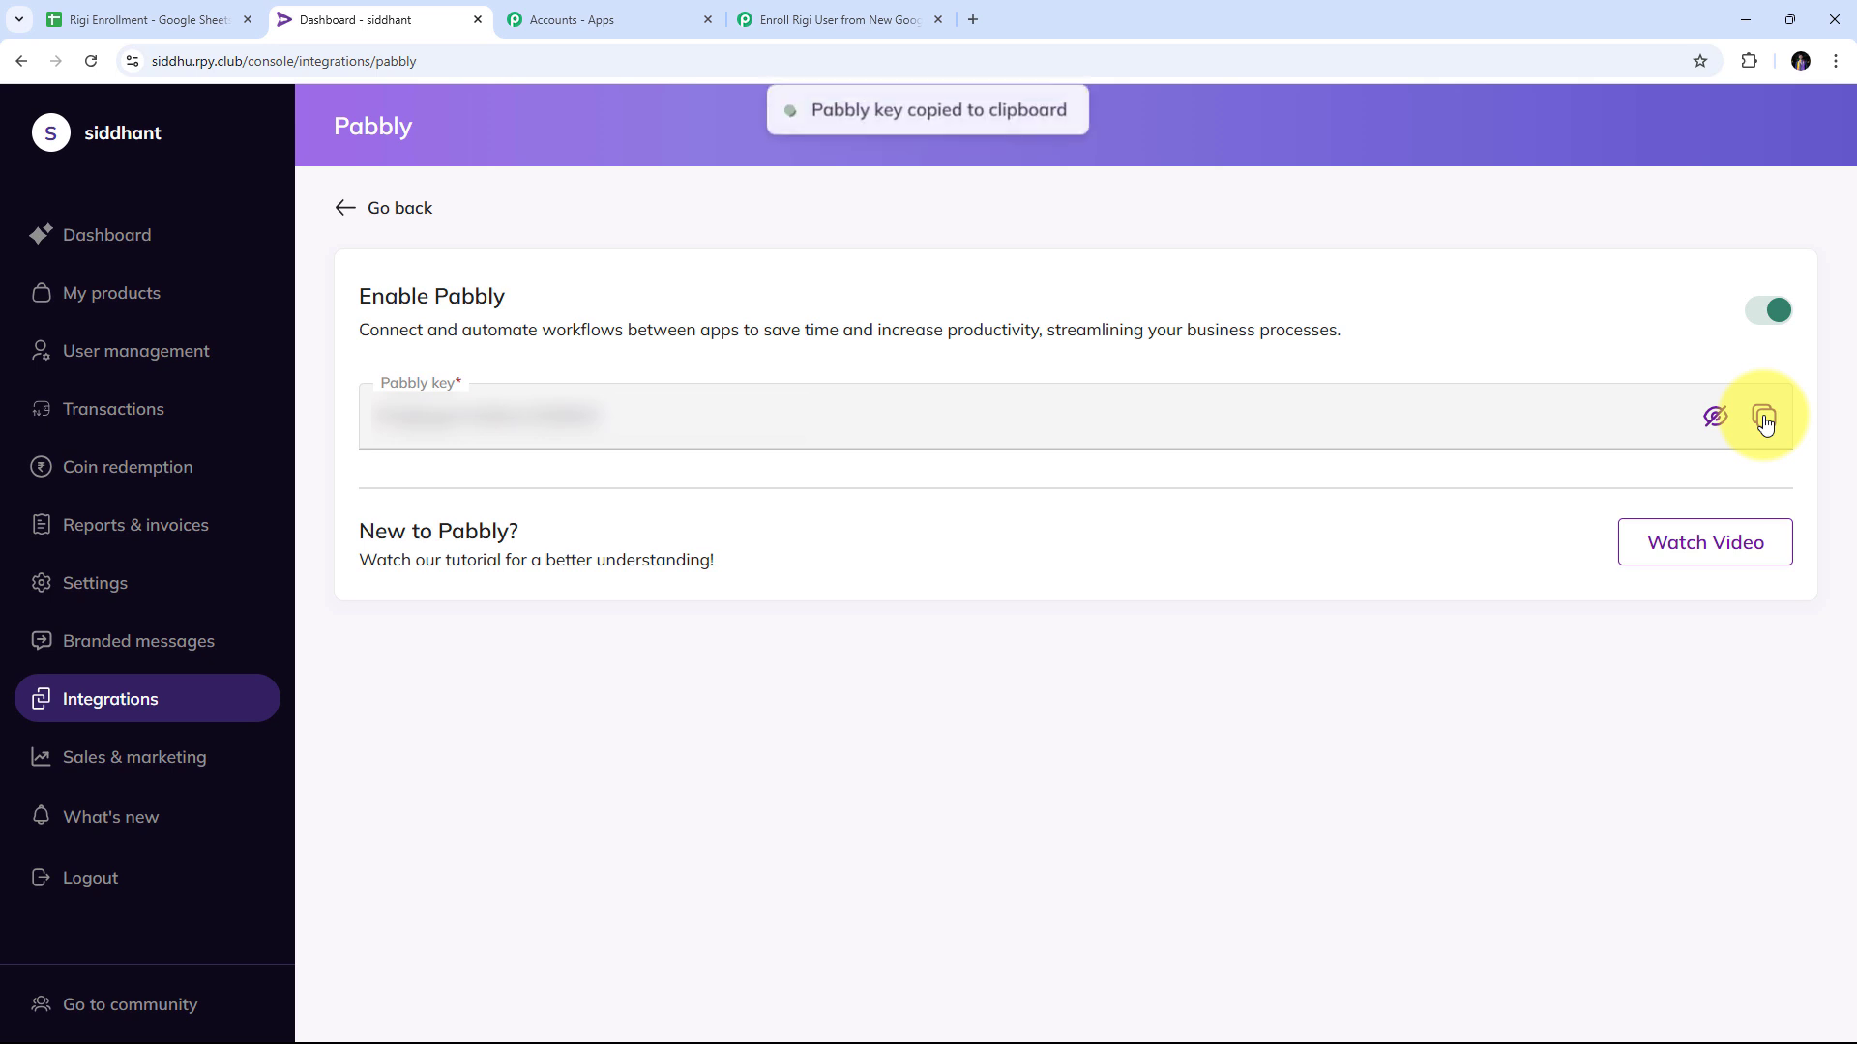
{"action": "left_click", "coordinate": [803, 19]}
Paste the copied key into the Token field and save the Rigi connection, revealing the Import User fields.
{"action": "right_click", "coordinate": [915, 637]}
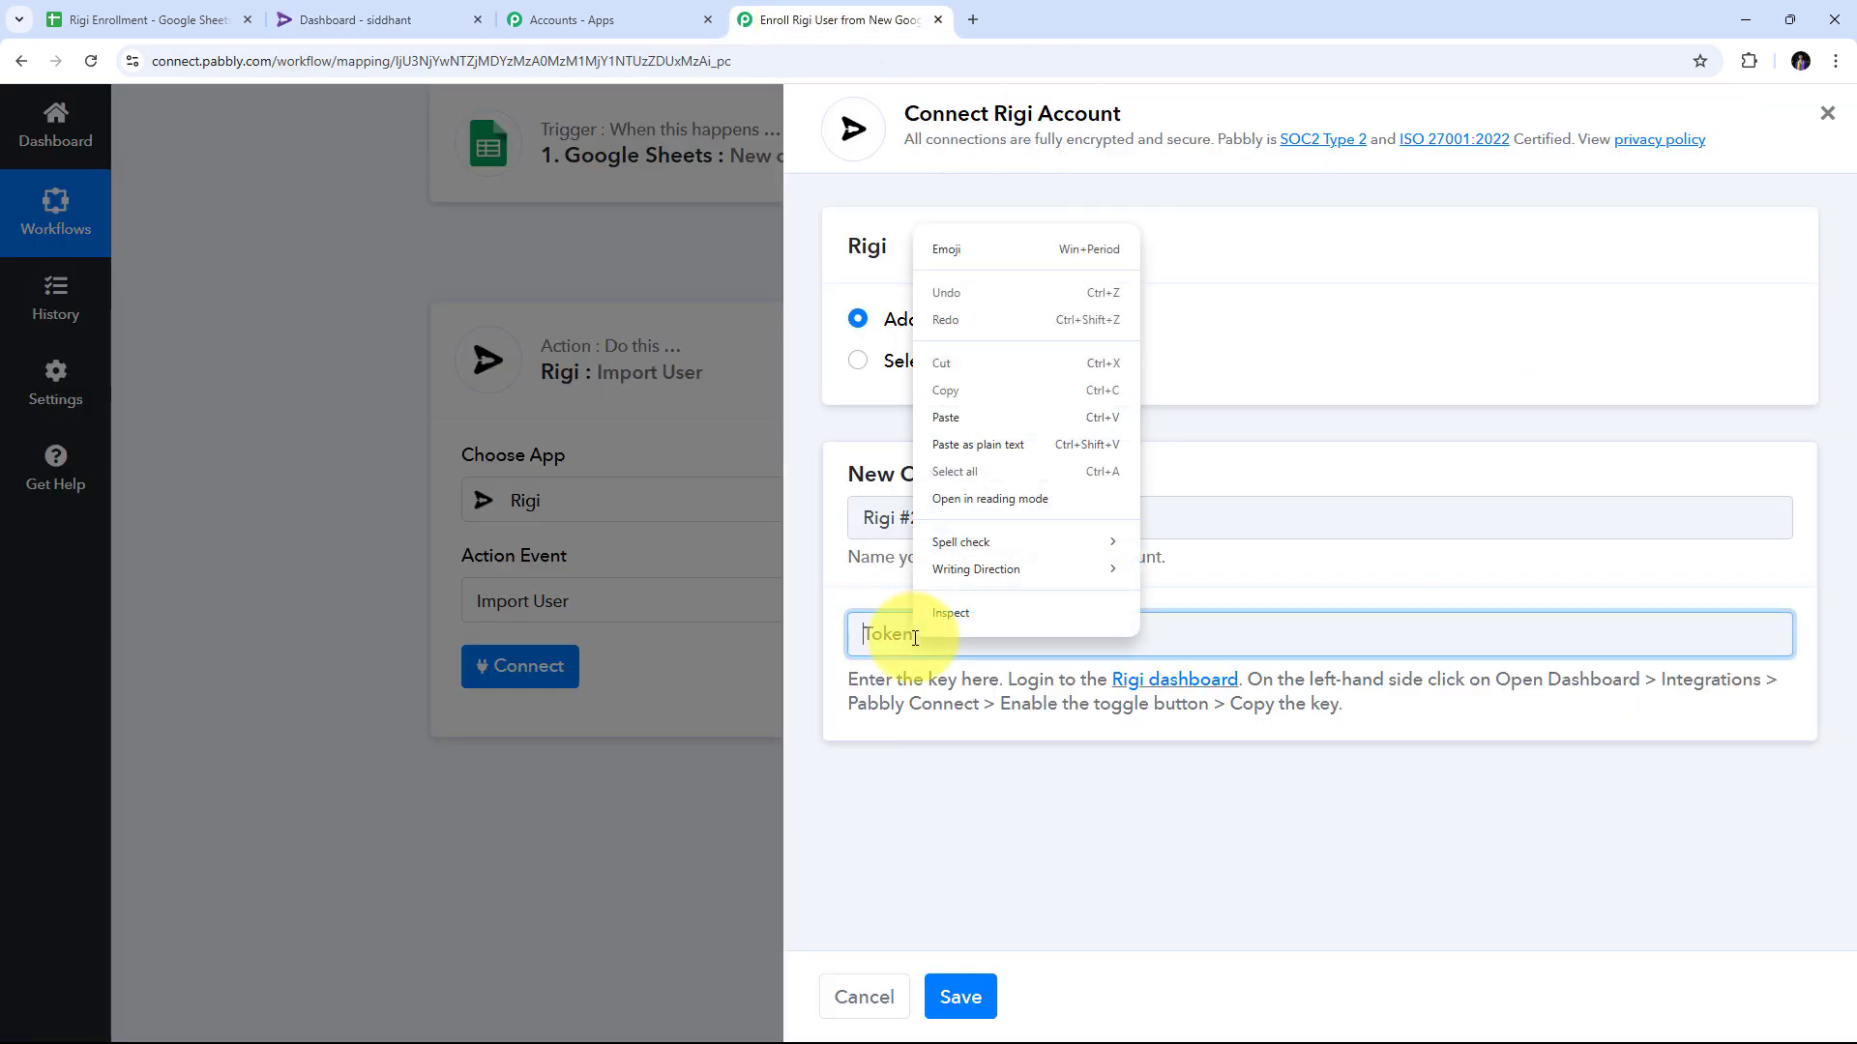
{"action": "left_click", "coordinate": [944, 423]}
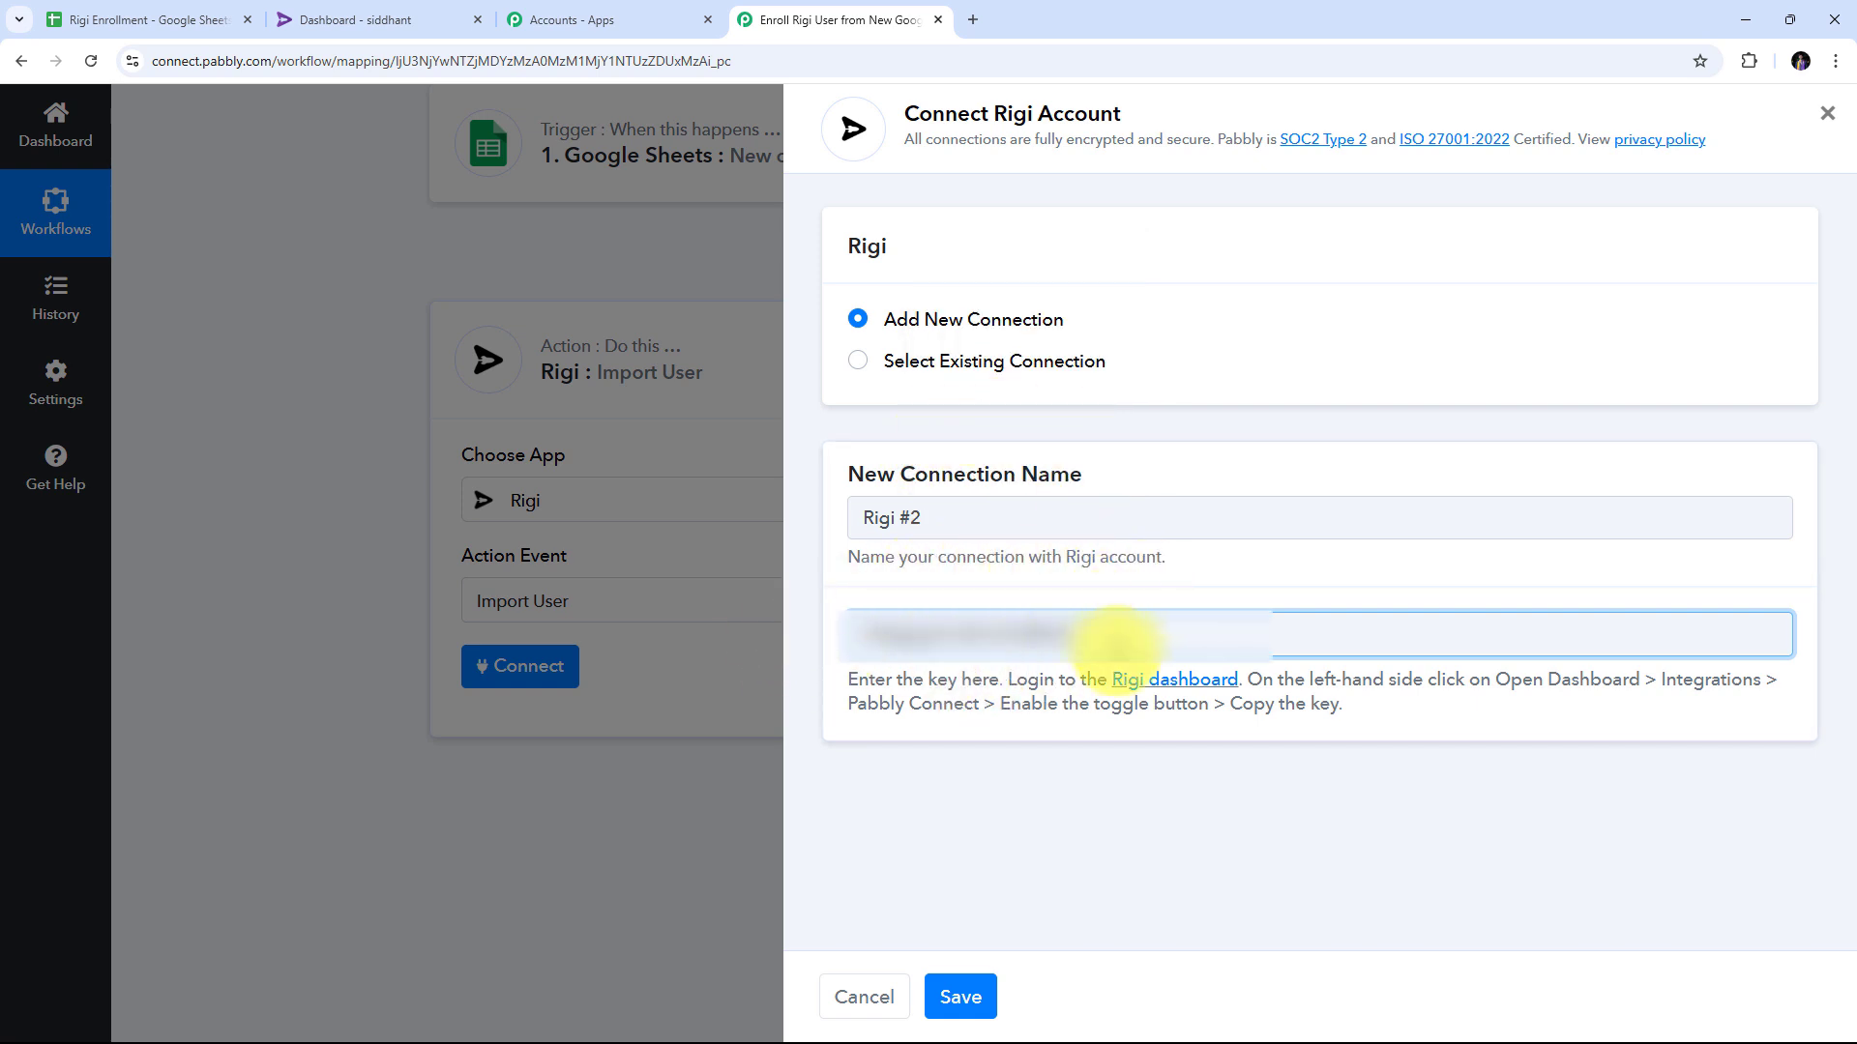
{"action": "left_click", "coordinate": [962, 1004]}
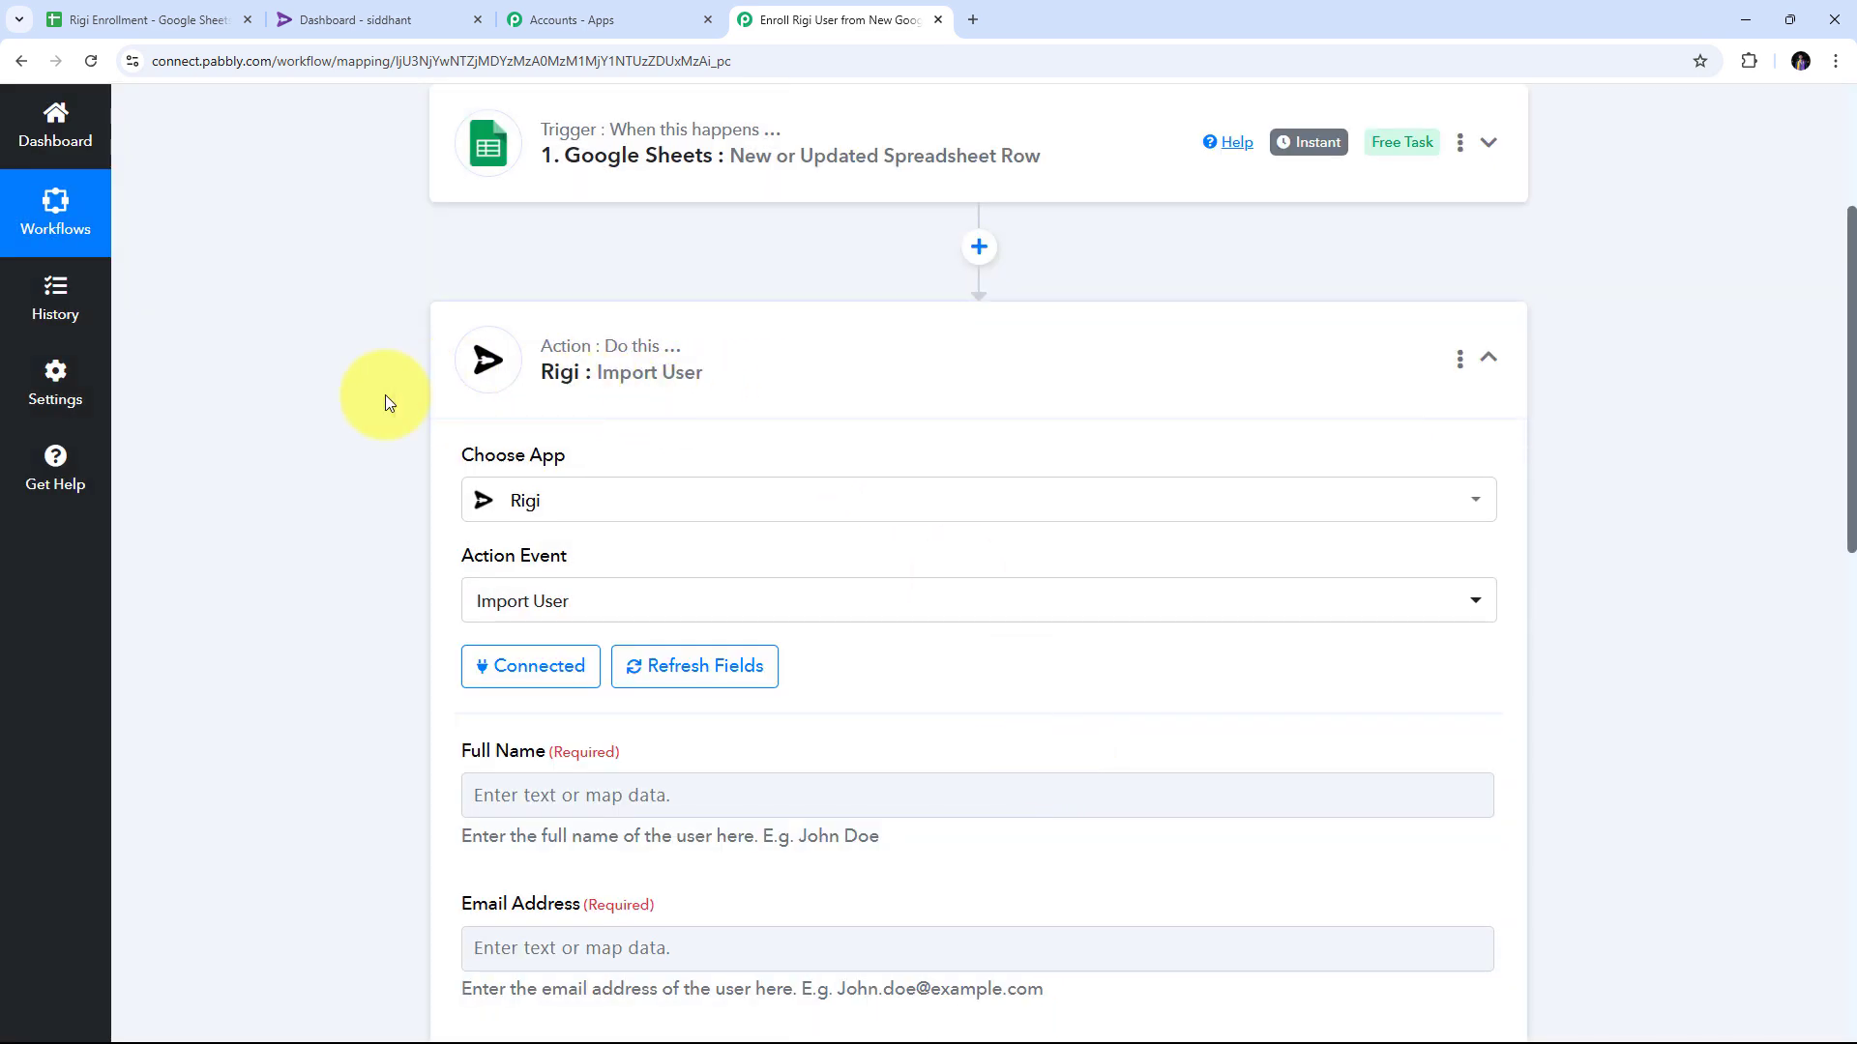
{"action": "scroll", "coordinate": [1069, 430], "scroll_direction": "down", "scroll_amount": 5}
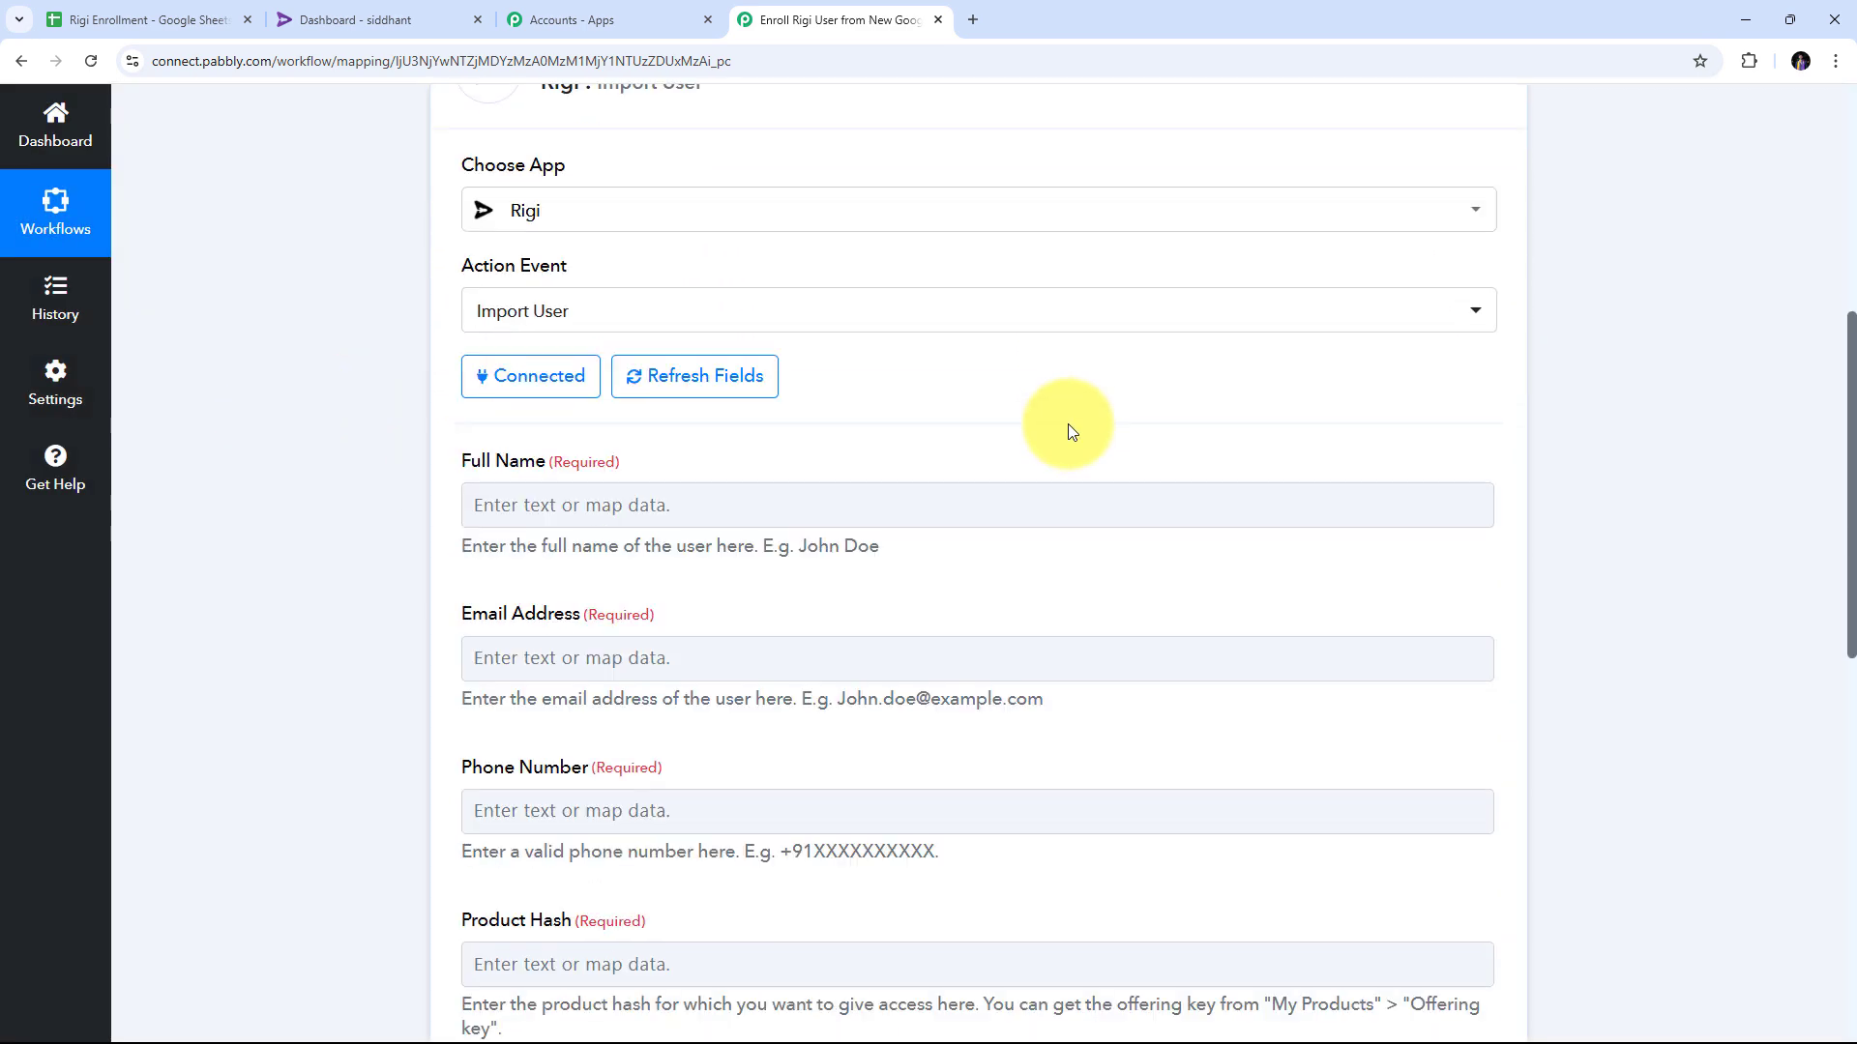
{"action": "scroll", "coordinate": [1067, 424], "scroll_direction": "down", "scroll_amount": 3}
{"action": "scroll", "coordinate": [1068, 423], "scroll_direction": "up", "scroll_amount": 2}
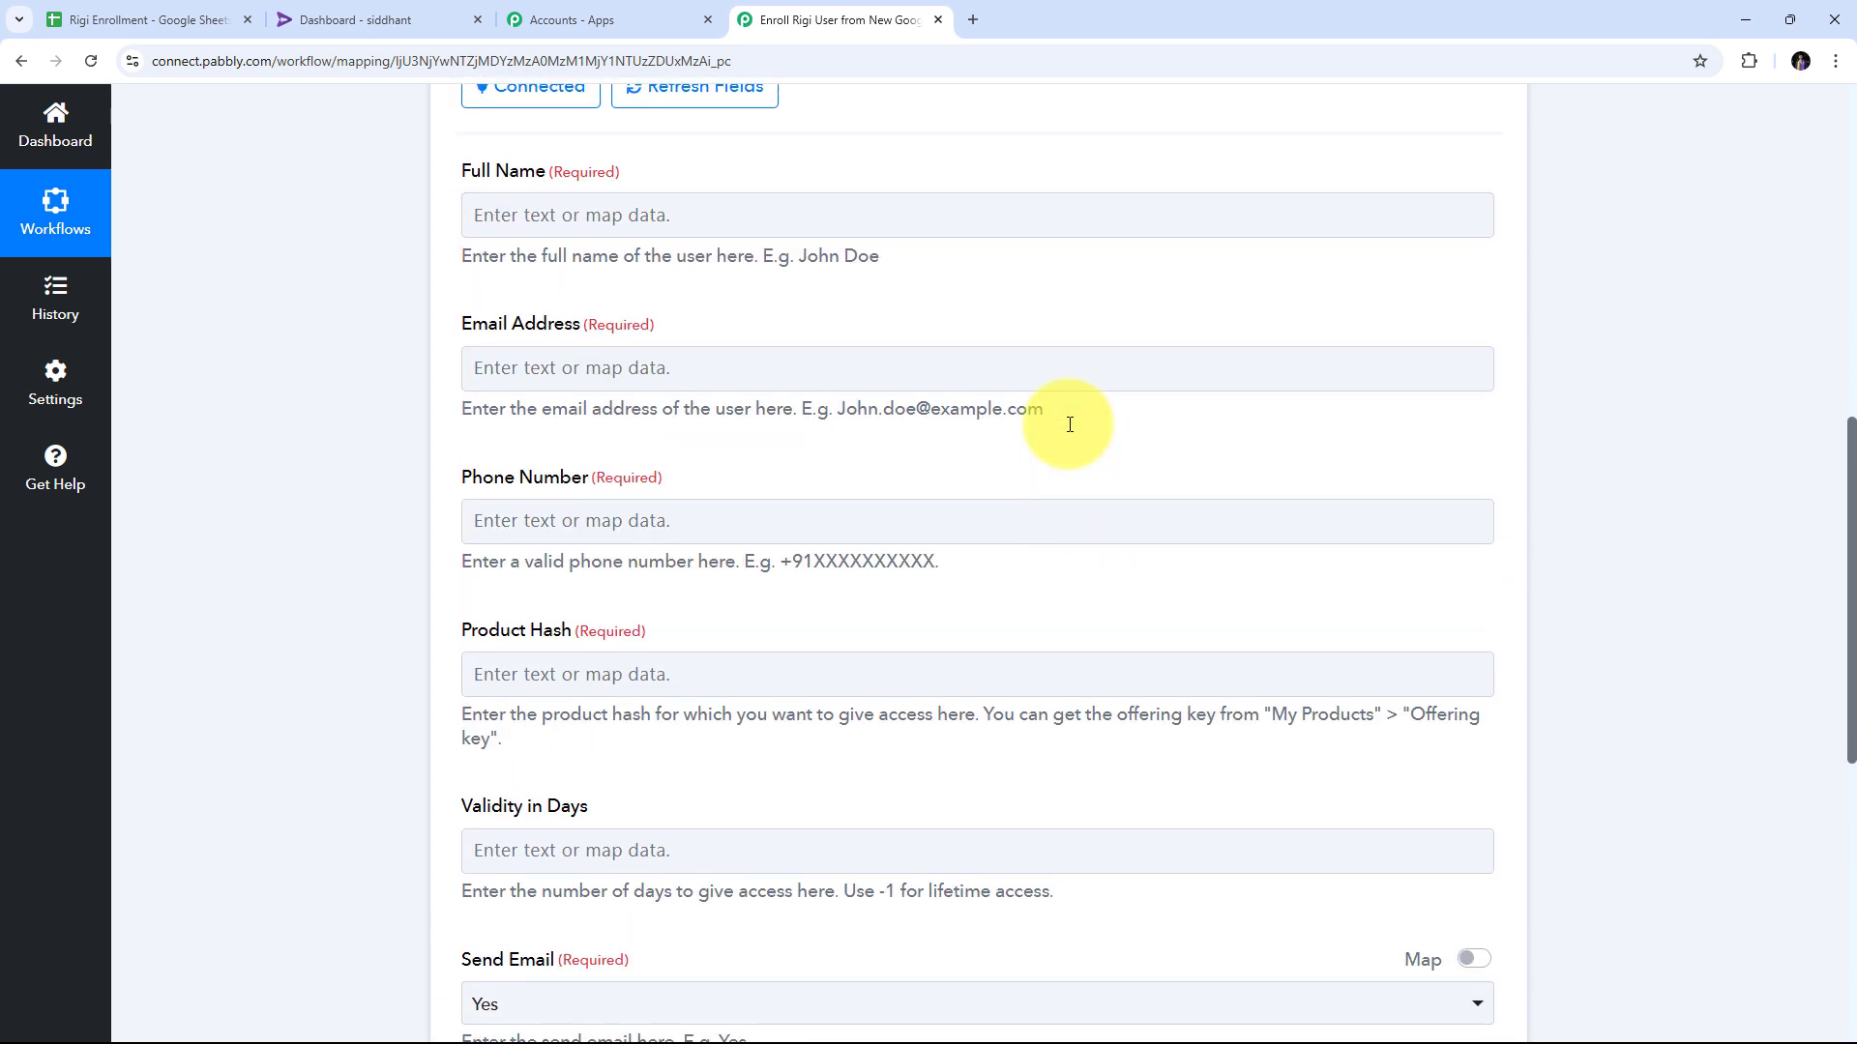
{"action": "scroll", "coordinate": [1067, 423], "scroll_direction": "down", "scroll_amount": 1}
{"action": "scroll", "coordinate": [1068, 424], "scroll_direction": "up", "scroll_amount": 1}
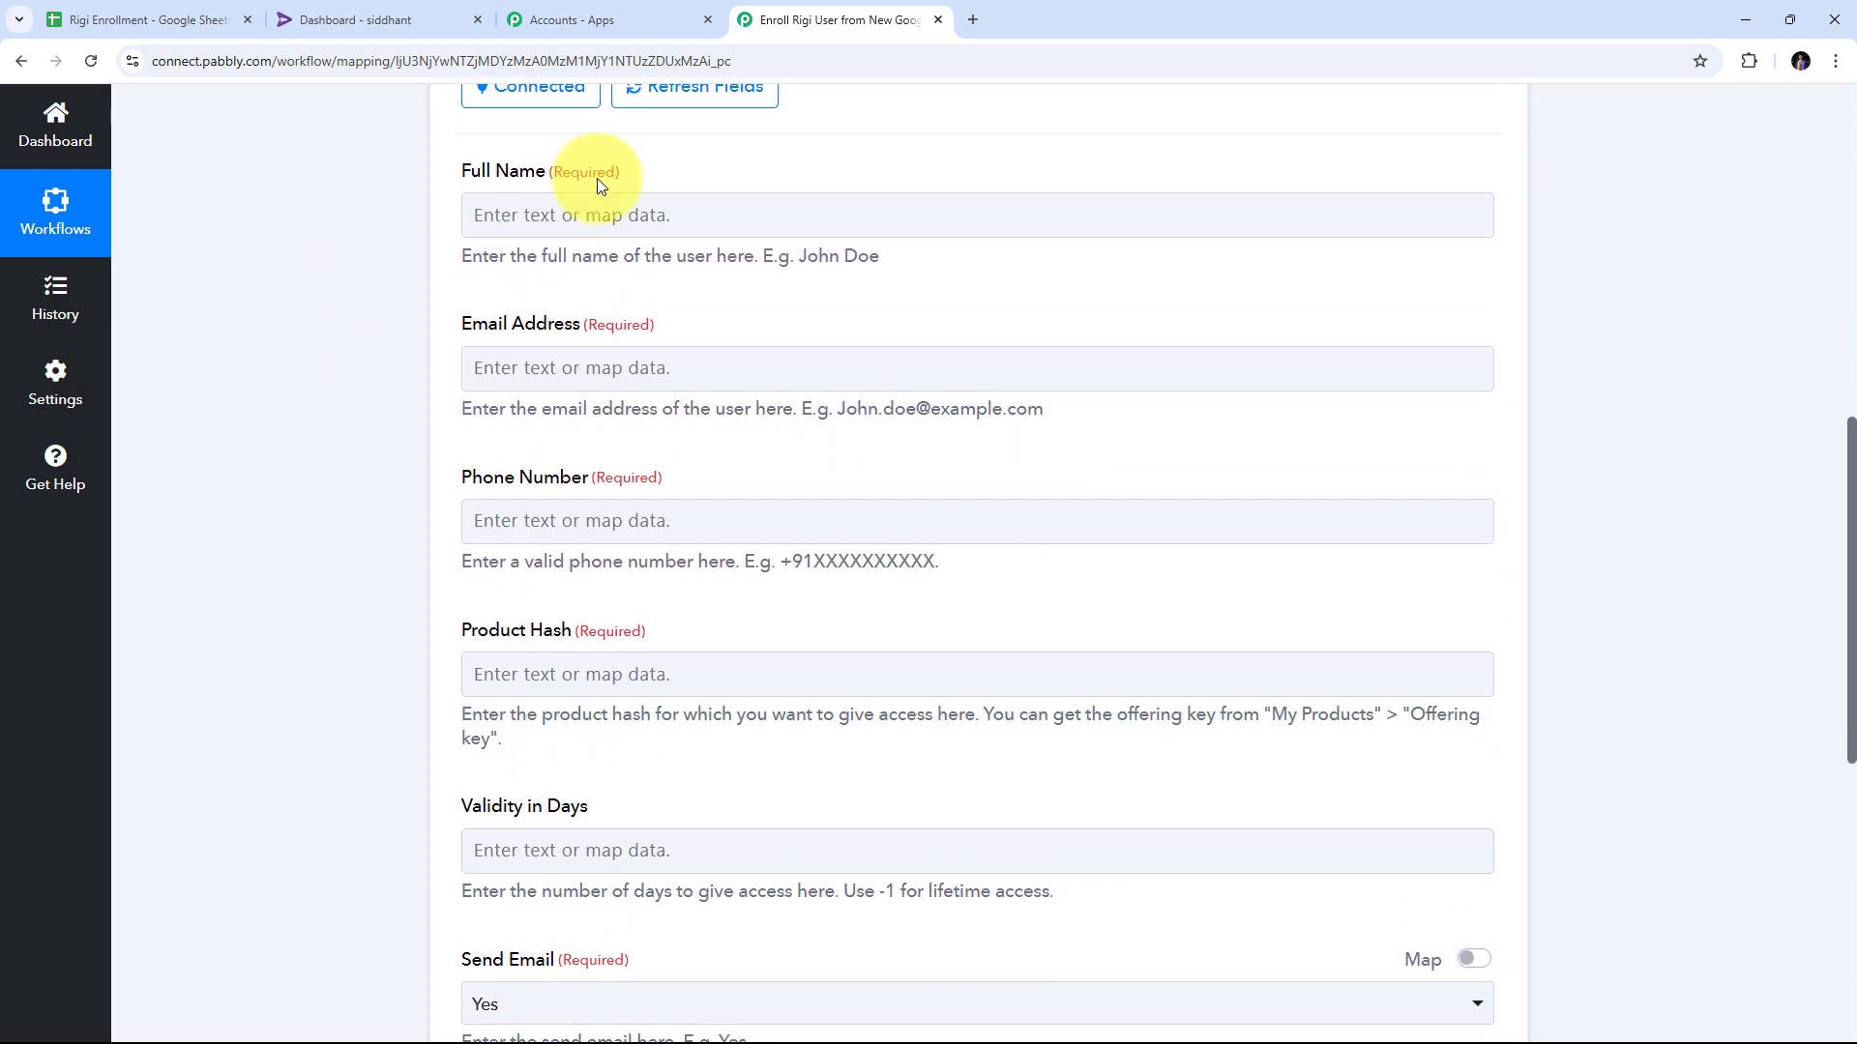
{"action": "scroll", "coordinate": [897, 672], "scroll_direction": "down", "scroll_amount": 2}
{"action": "scroll", "coordinate": [829, 734], "scroll_direction": "up", "scroll_amount": 4}
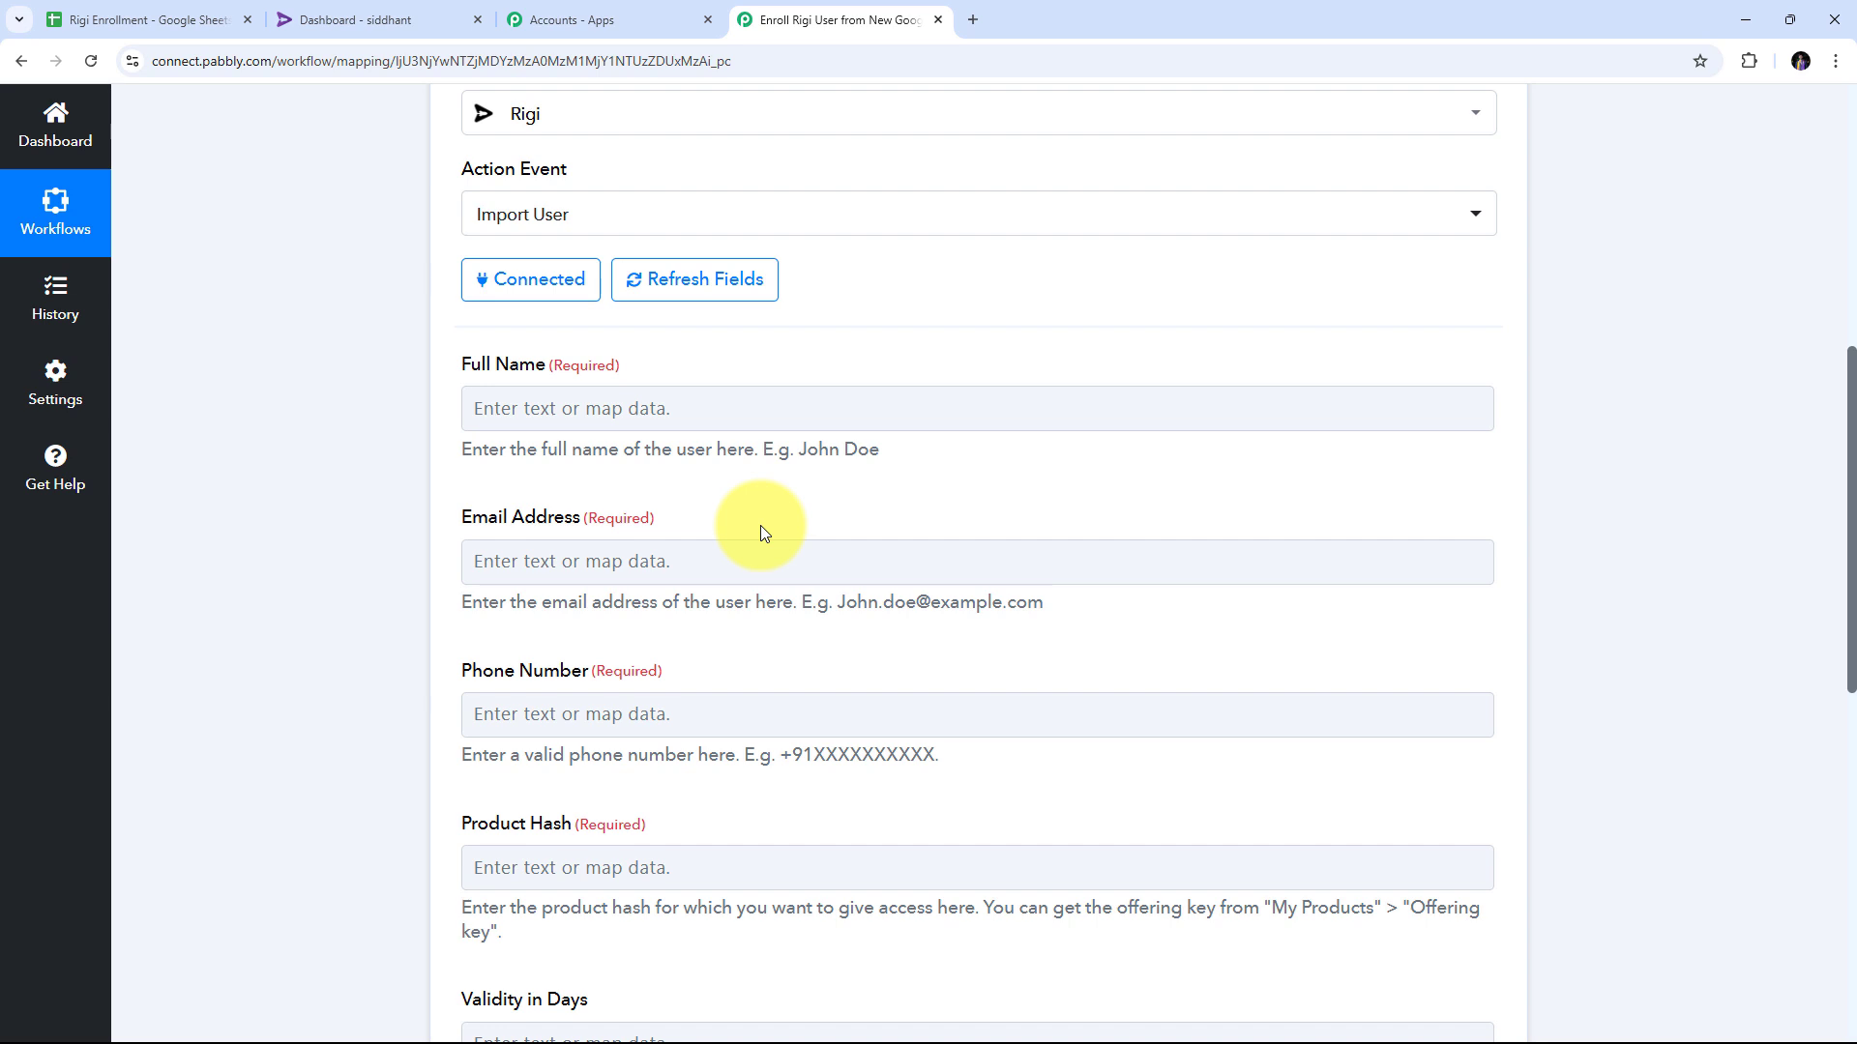
Map the sheet's Name into Full Name and Email into Email Address.
{"action": "left_click", "coordinate": [546, 413]}
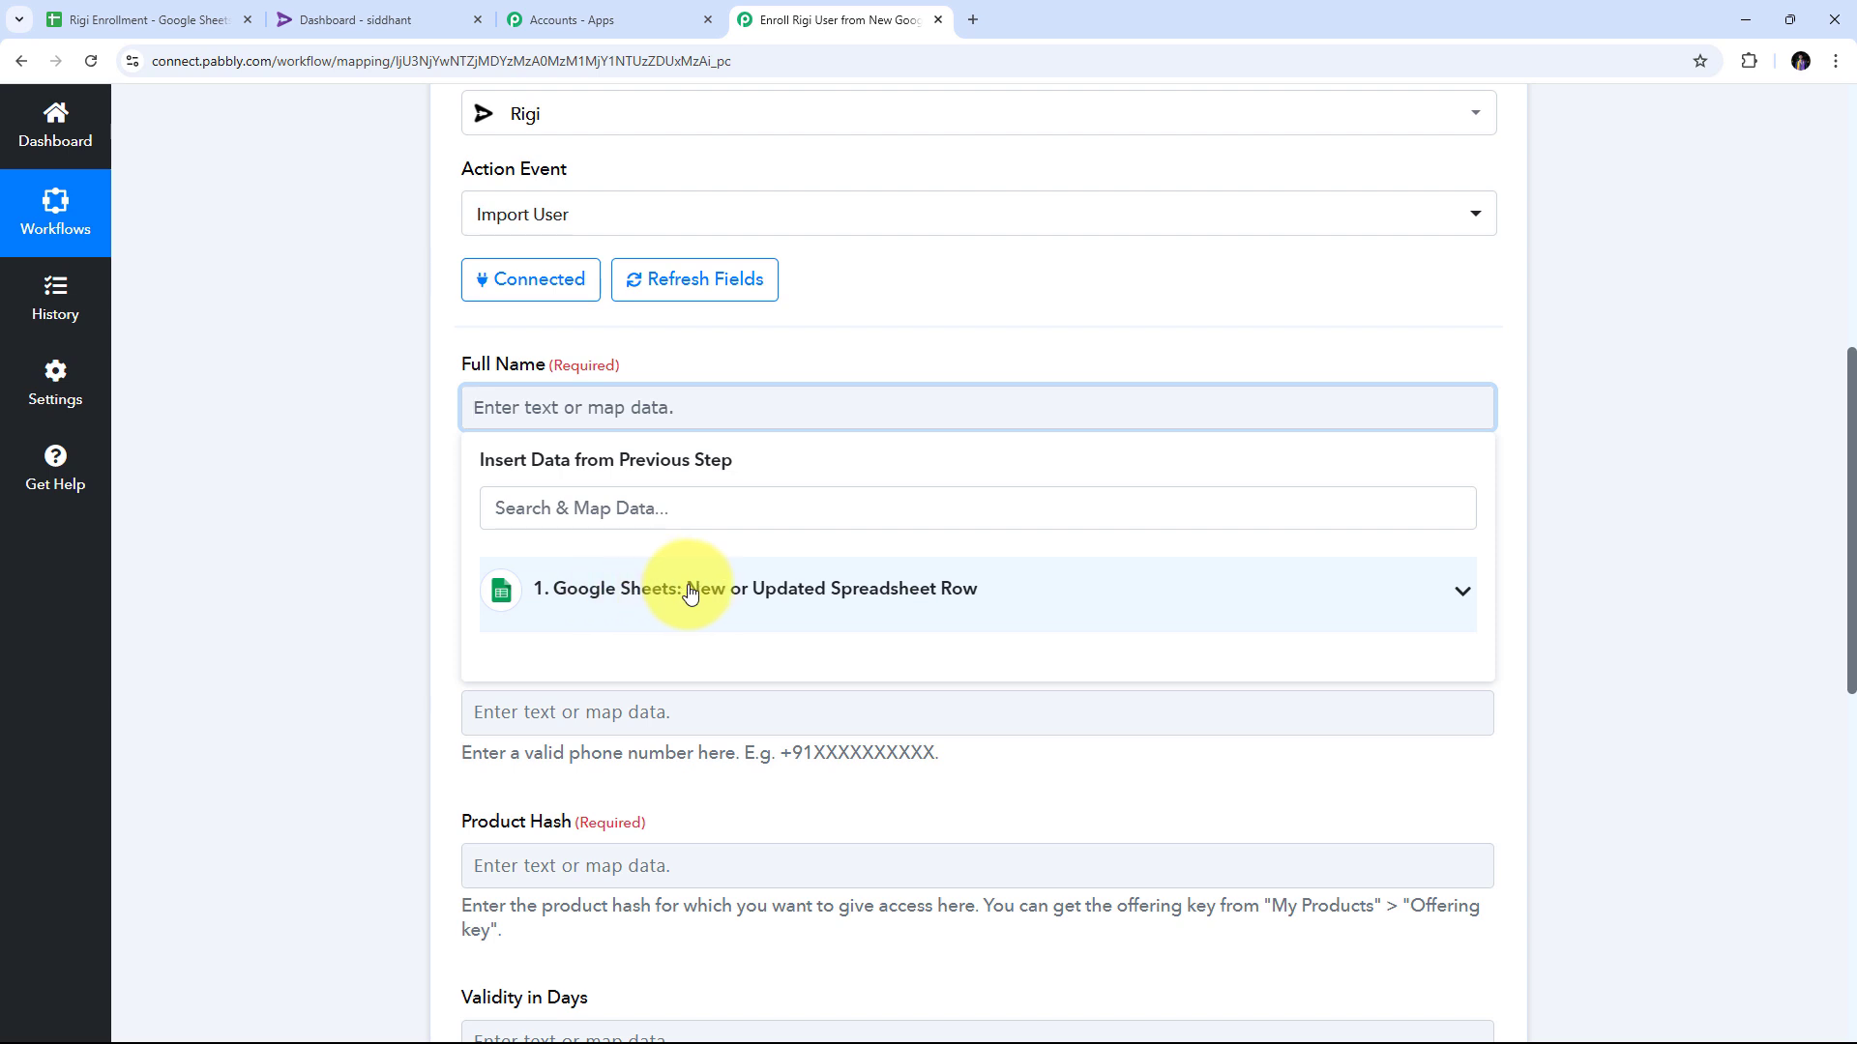
{"action": "left_click", "coordinate": [787, 592]}
{"action": "scroll", "coordinate": [786, 592], "scroll_direction": "down", "scroll_amount": 1}
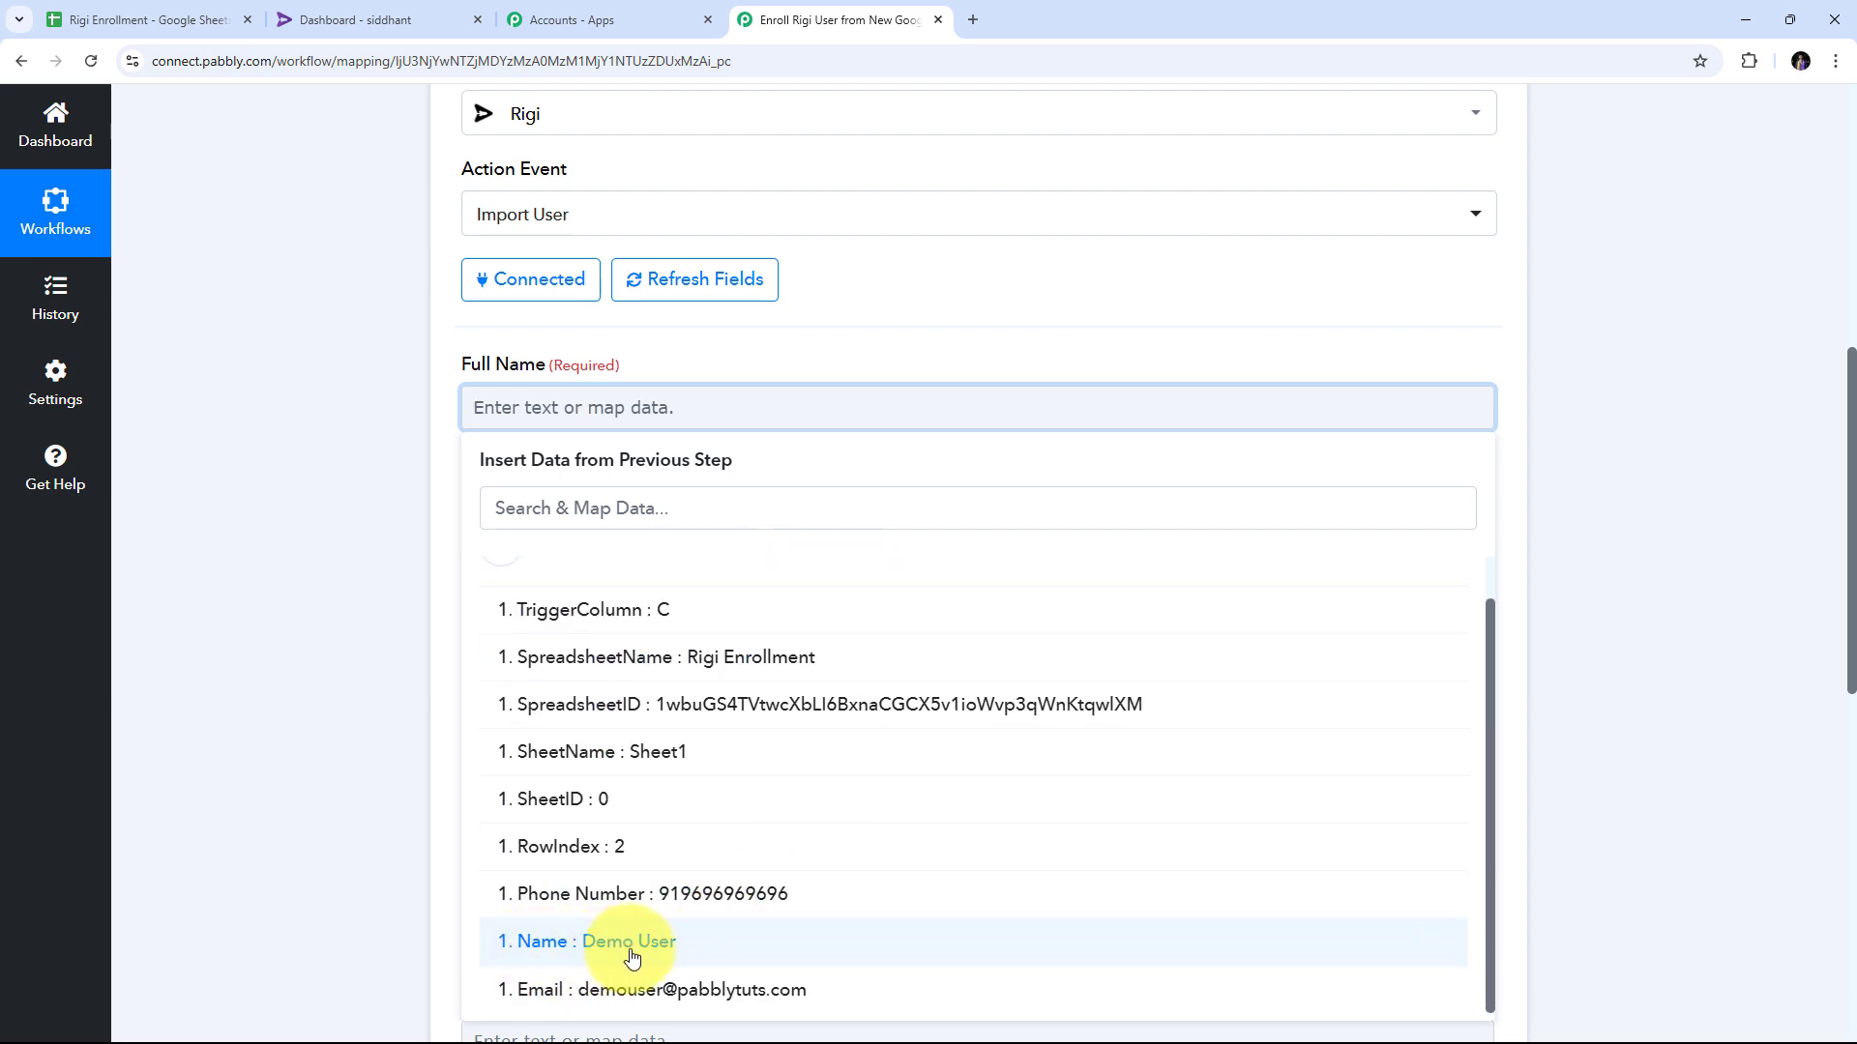
{"action": "left_click", "coordinate": [542, 956]}
{"action": "left_click", "coordinate": [370, 464]}
{"action": "scroll", "coordinate": [780, 415], "scroll_direction": "down", "scroll_amount": 2}
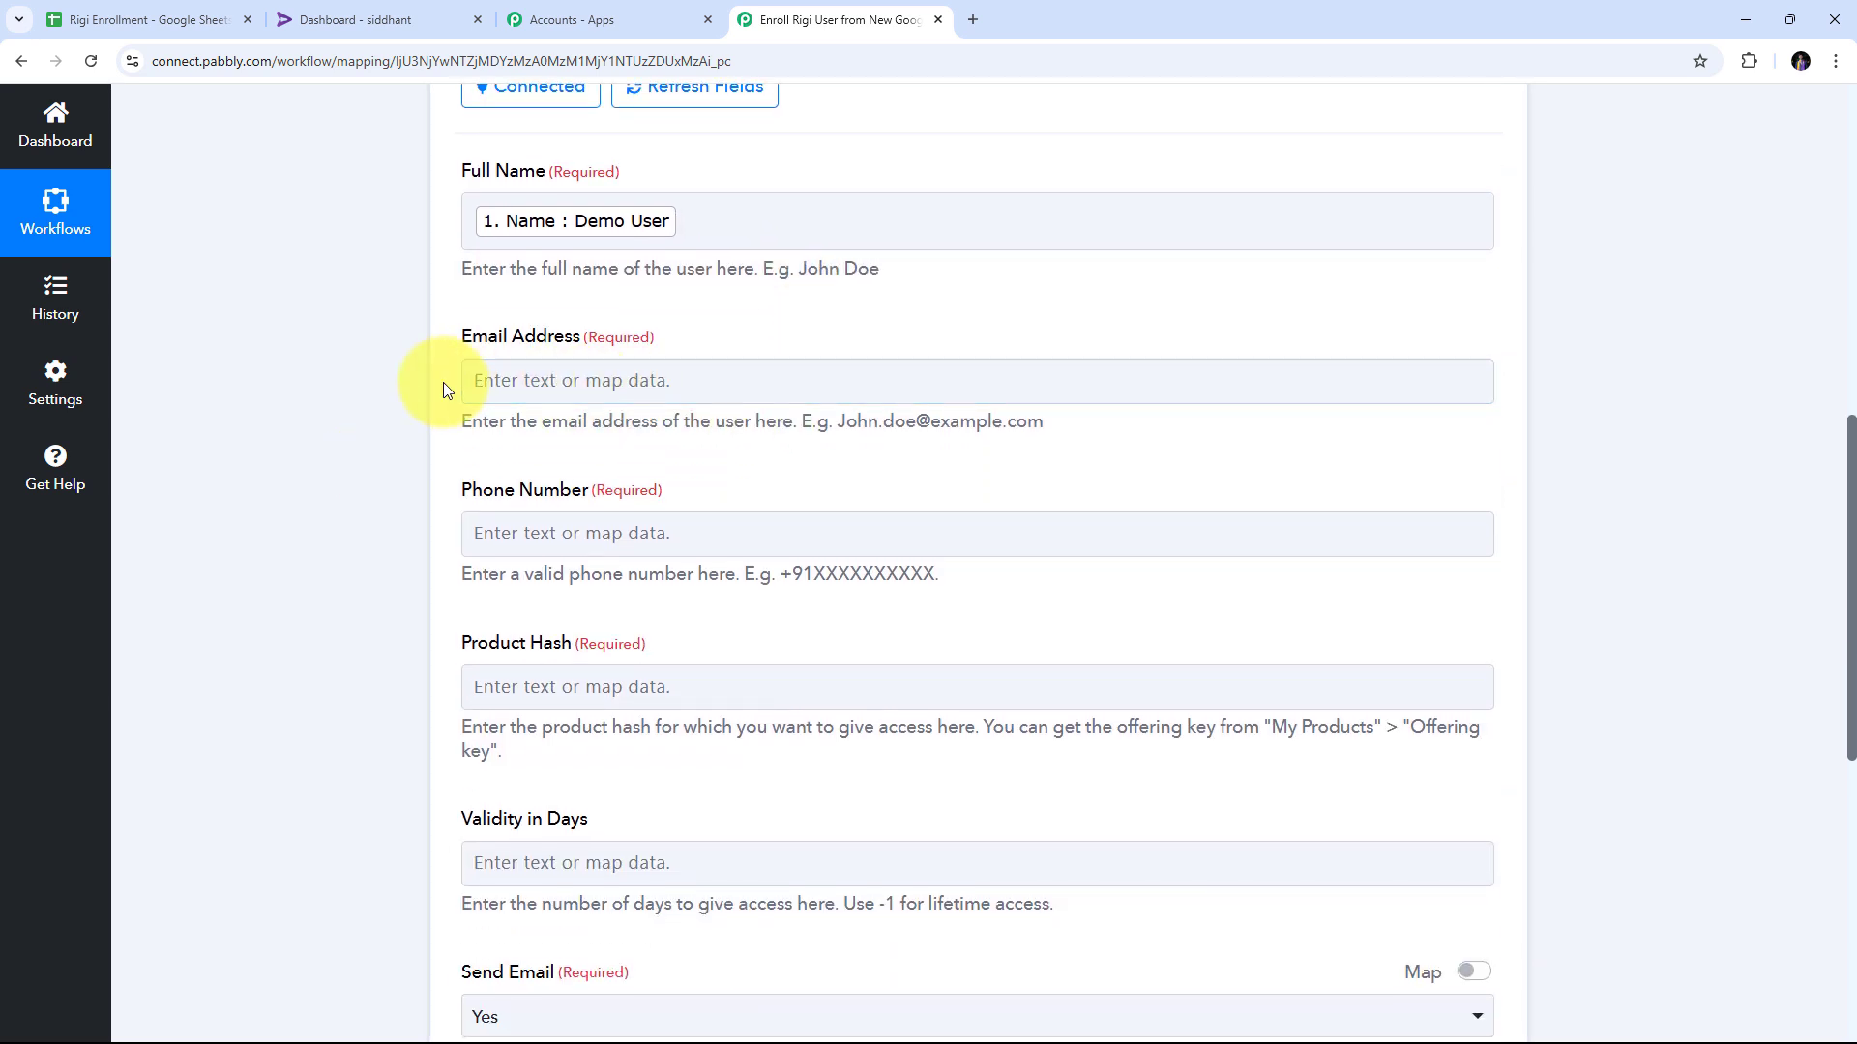
{"action": "left_click", "coordinate": [580, 387]}
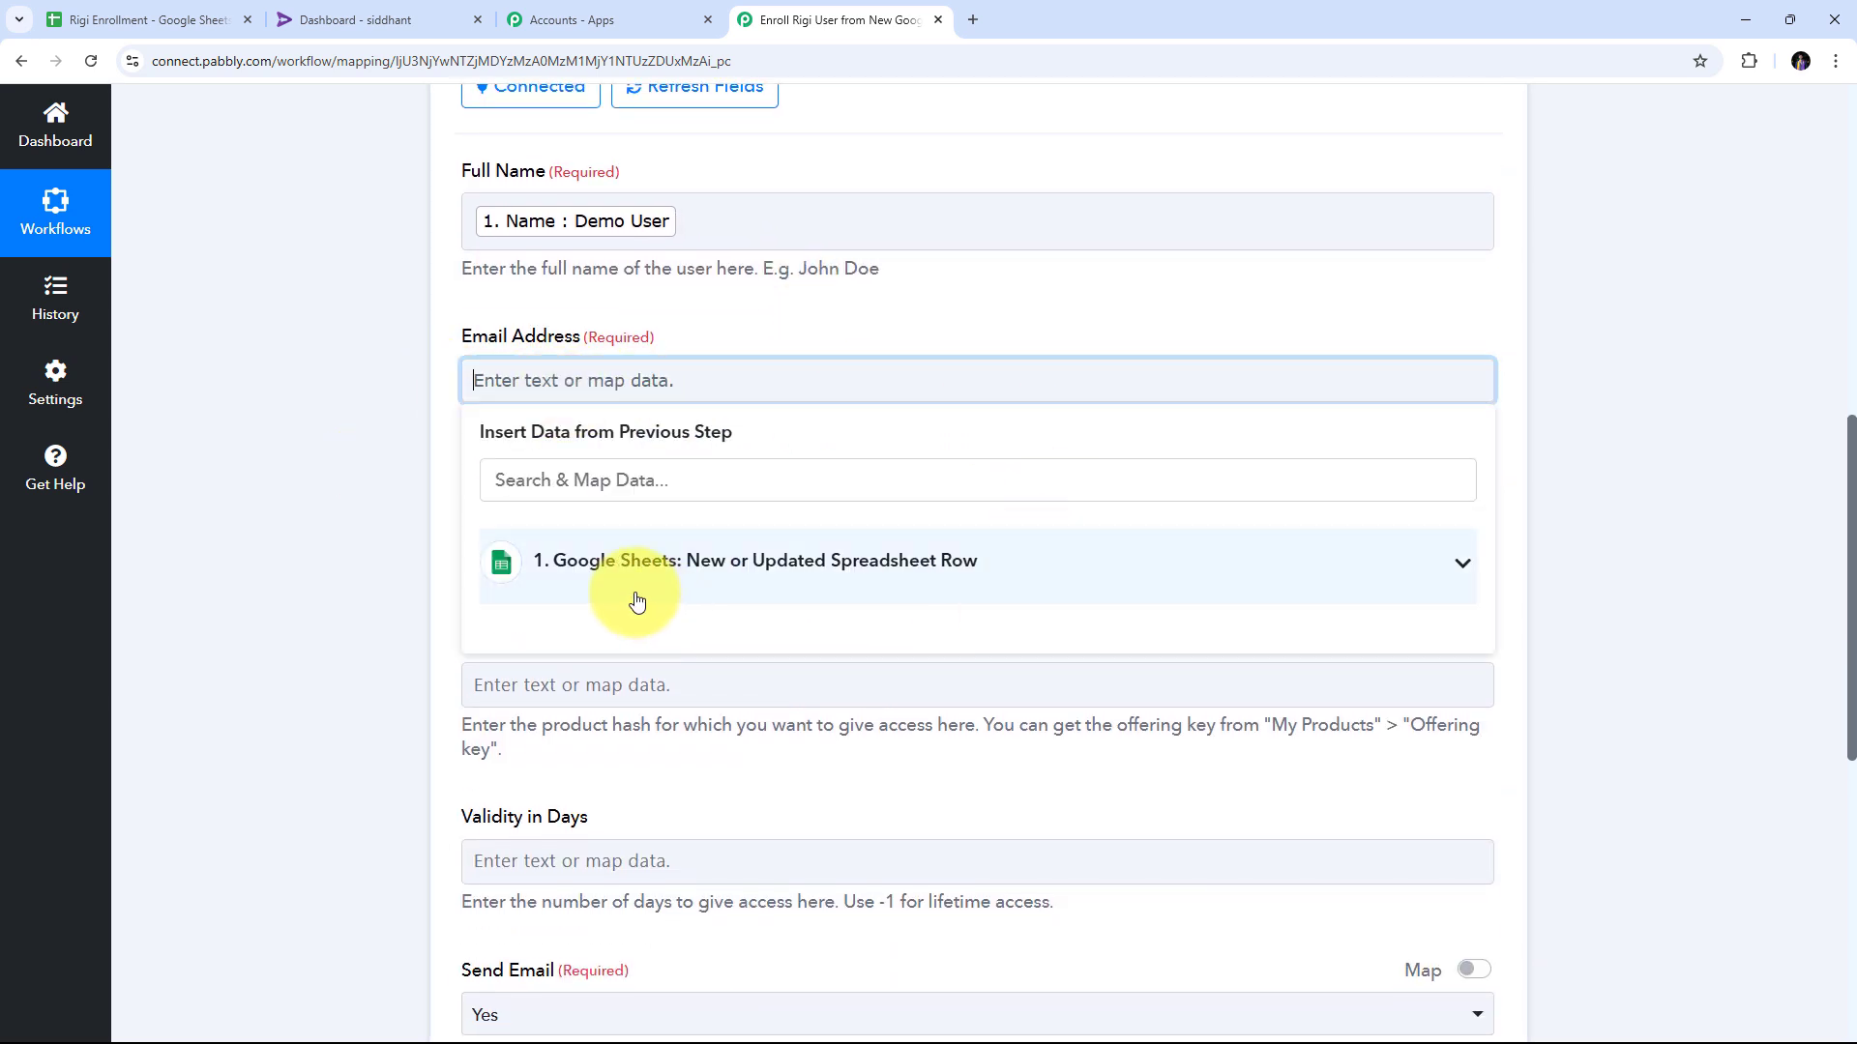
{"action": "left_click", "coordinate": [664, 575]}
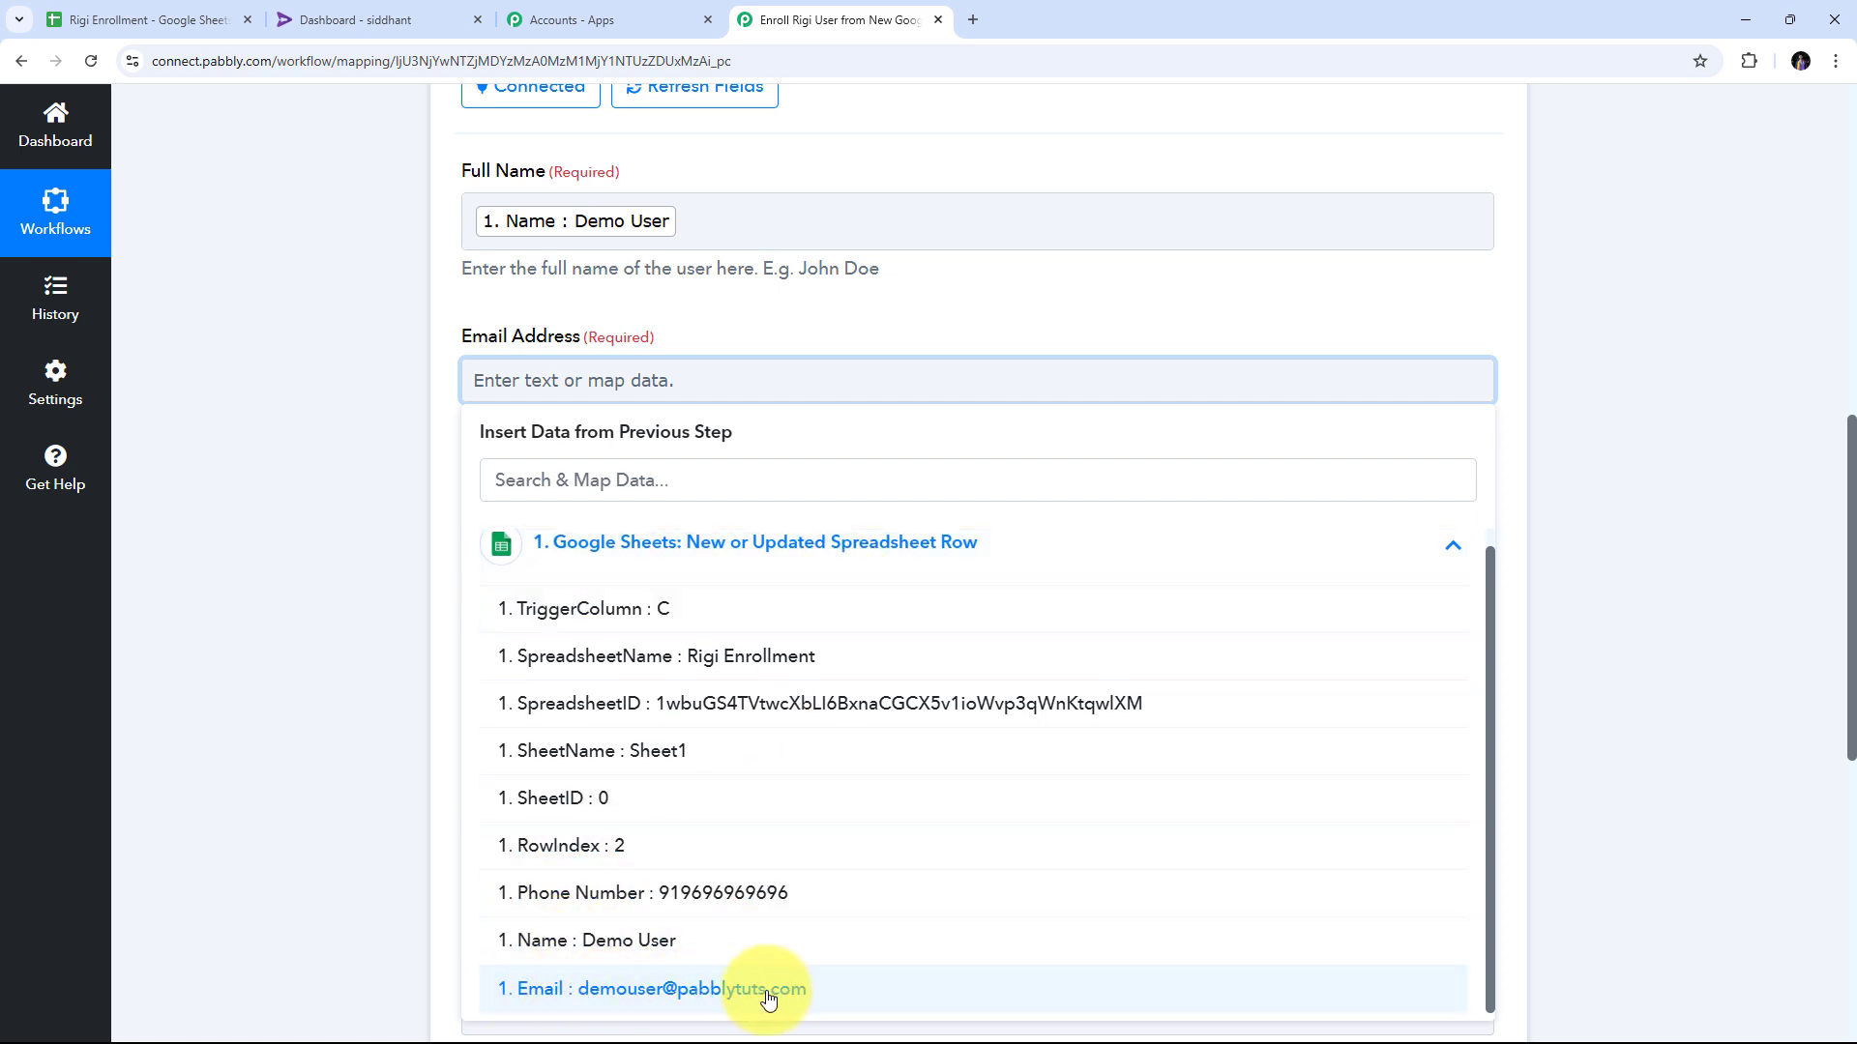
{"action": "left_click", "coordinate": [706, 996]}
{"action": "scroll", "coordinate": [776, 380], "scroll_direction": "down", "scroll_amount": 1}
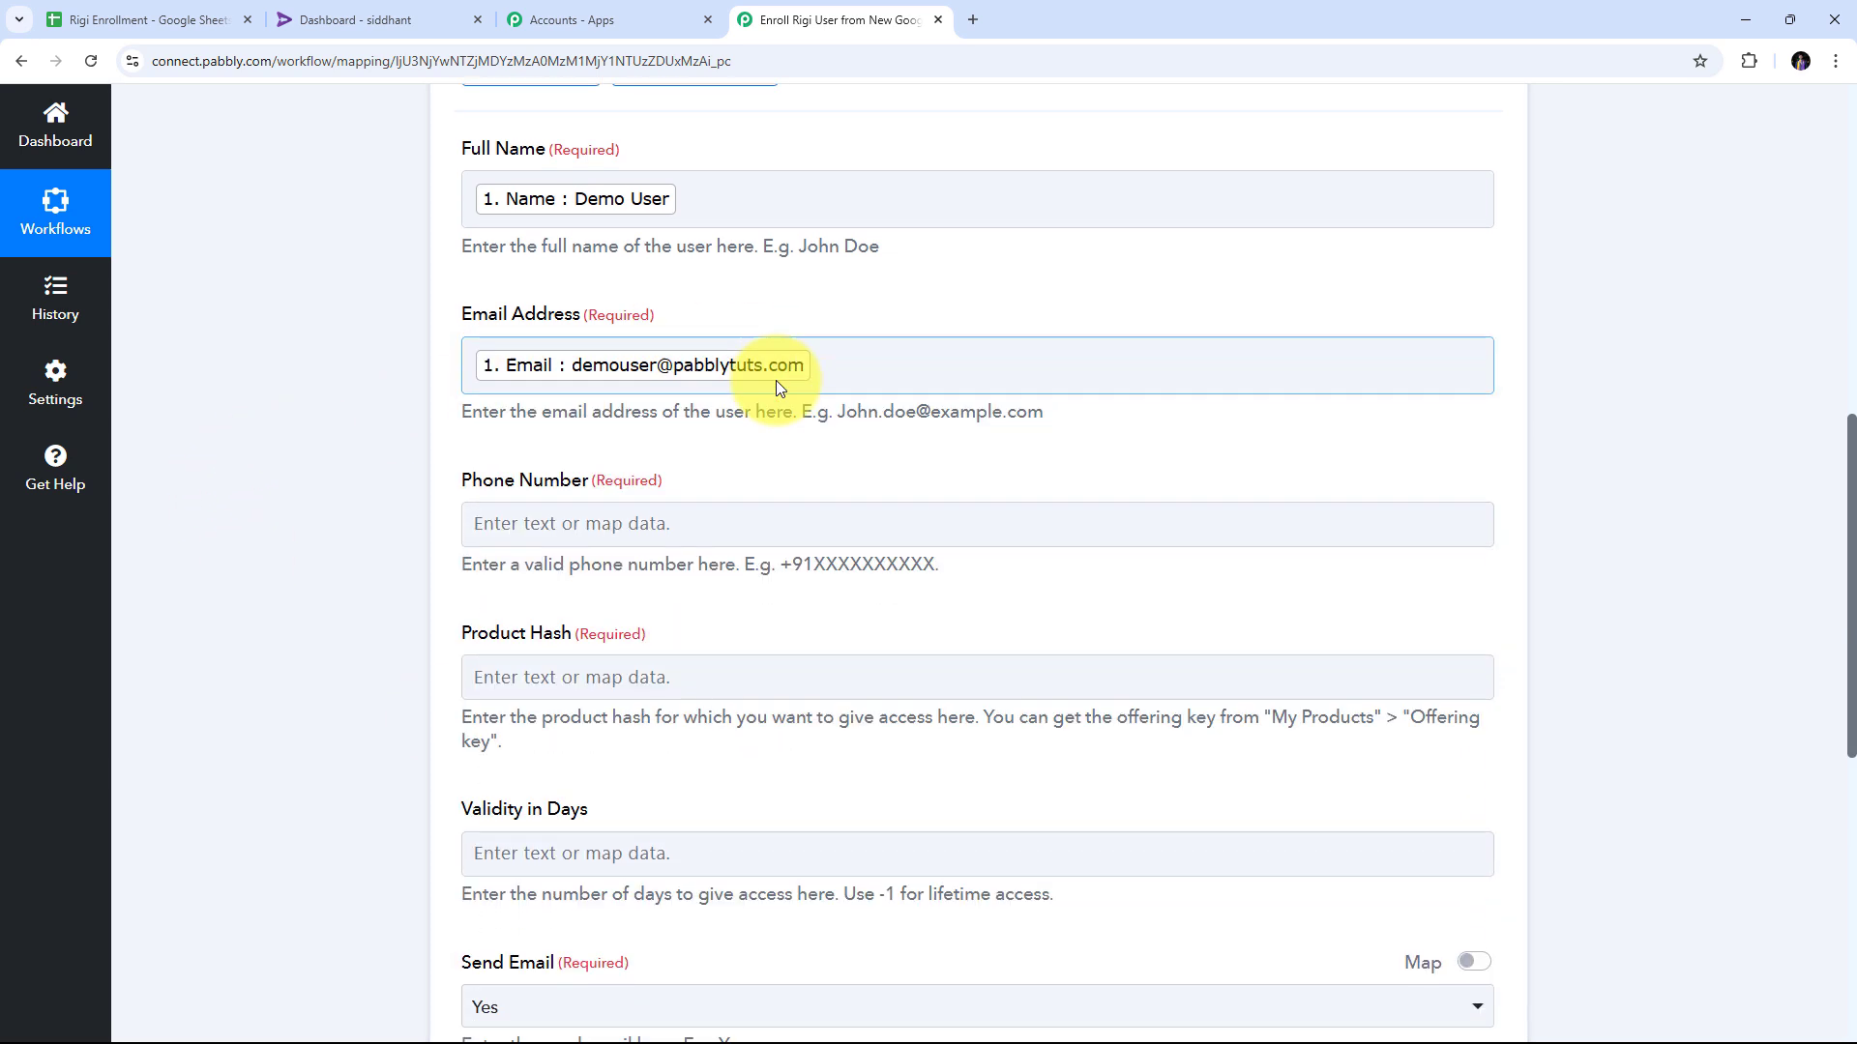
Map the sheet's Phone Number into Phone Number with a + typed before it.
{"action": "left_click", "coordinate": [537, 449]}
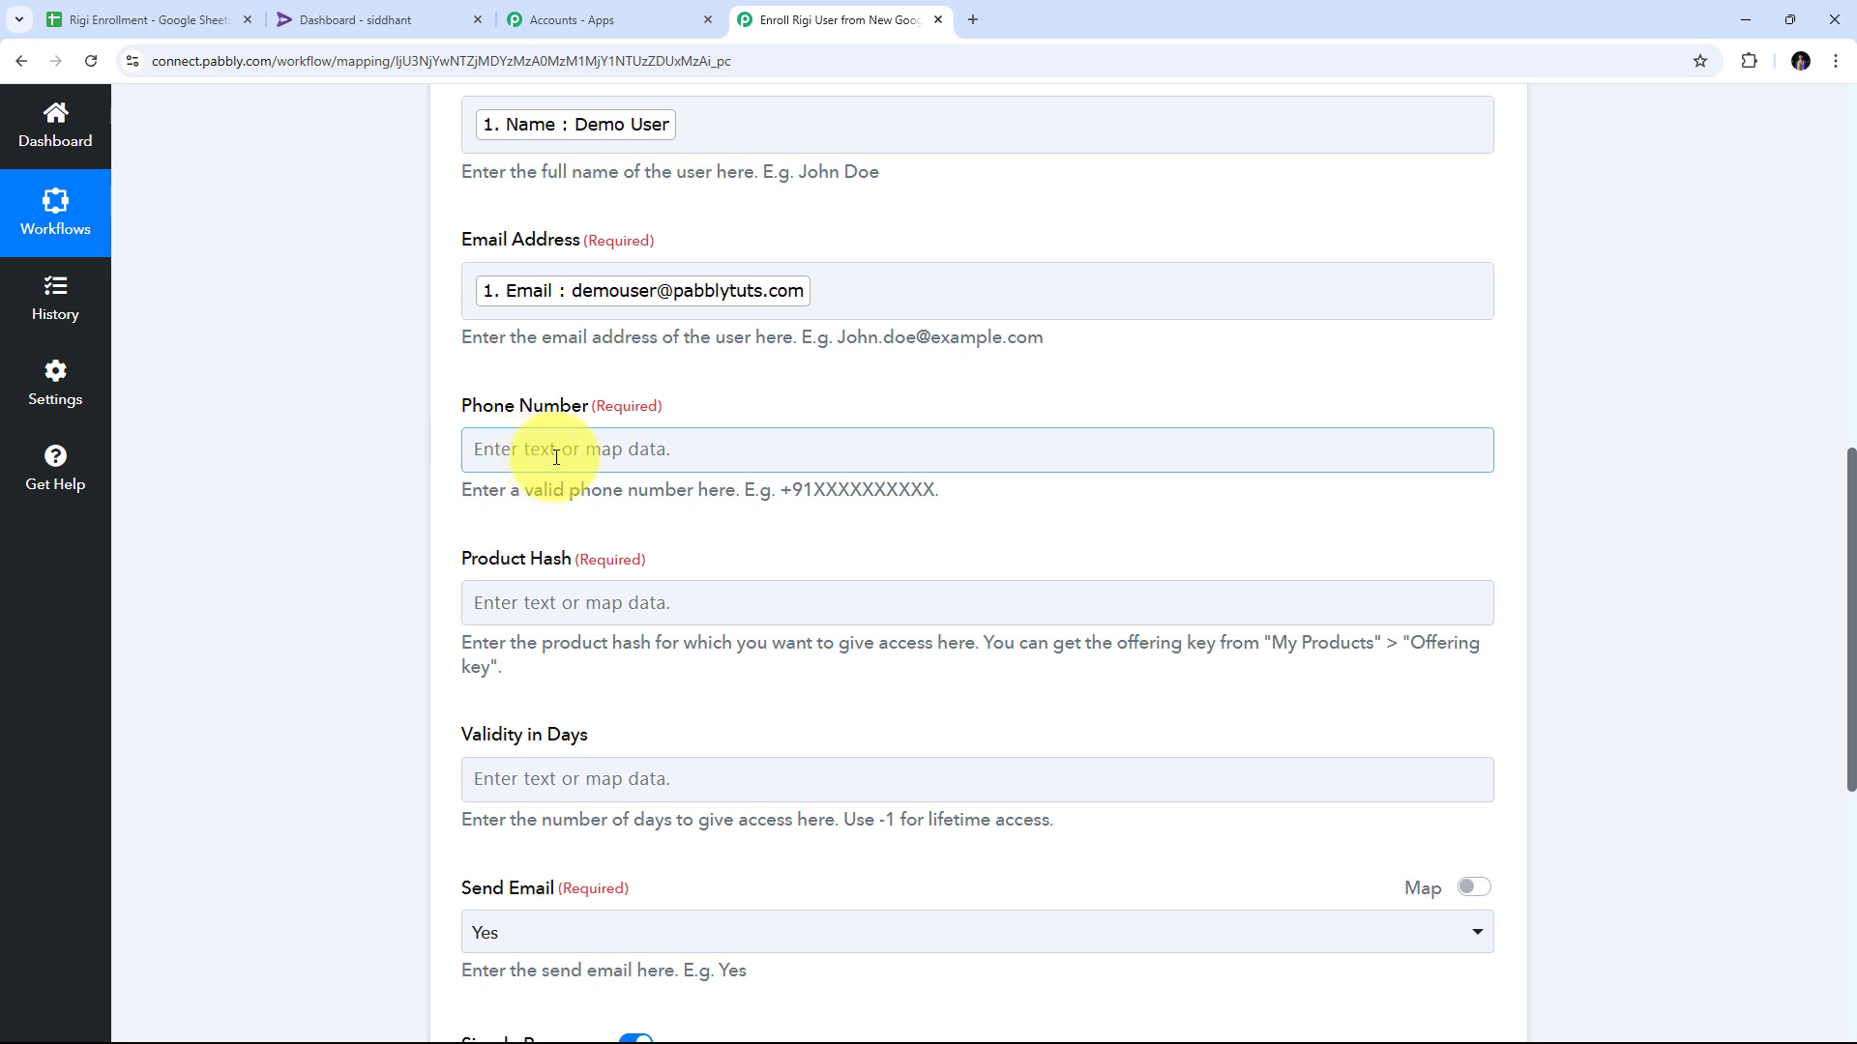
{"action": "left_click", "coordinate": [590, 452]}
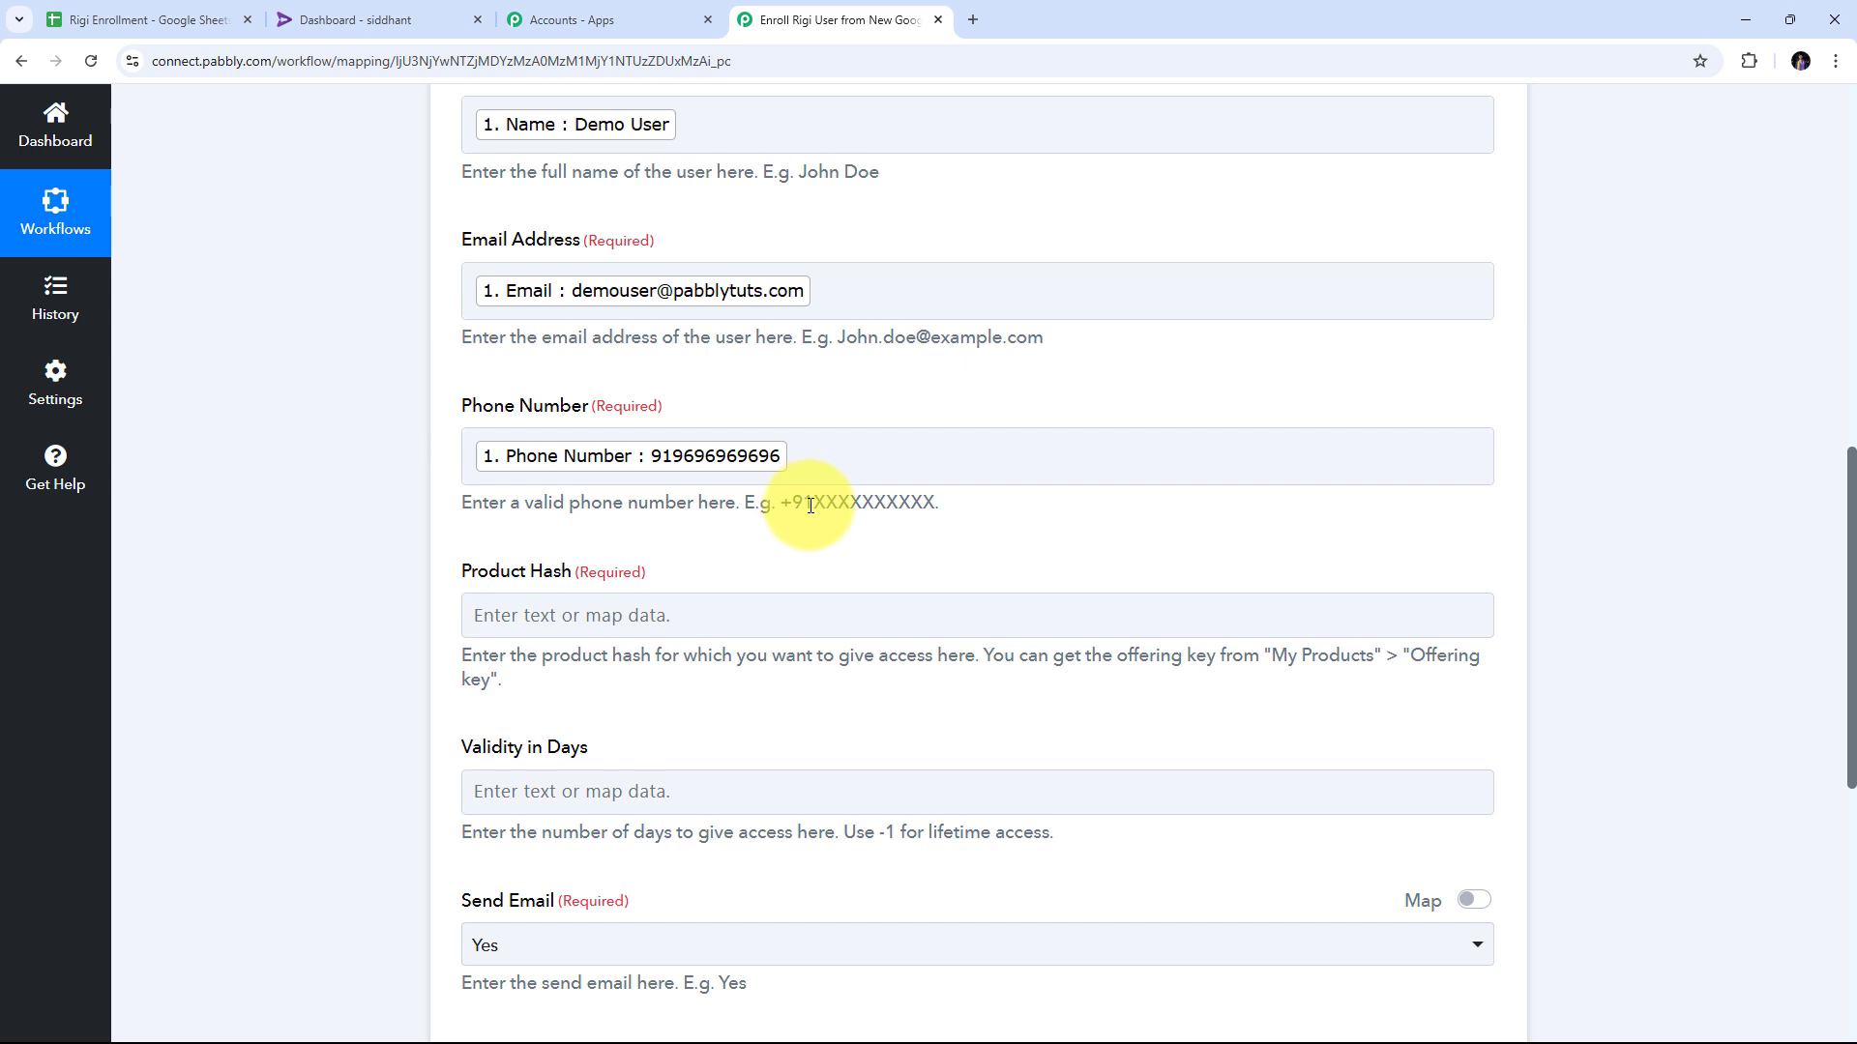
{"action": "left_click", "coordinate": [474, 455]}
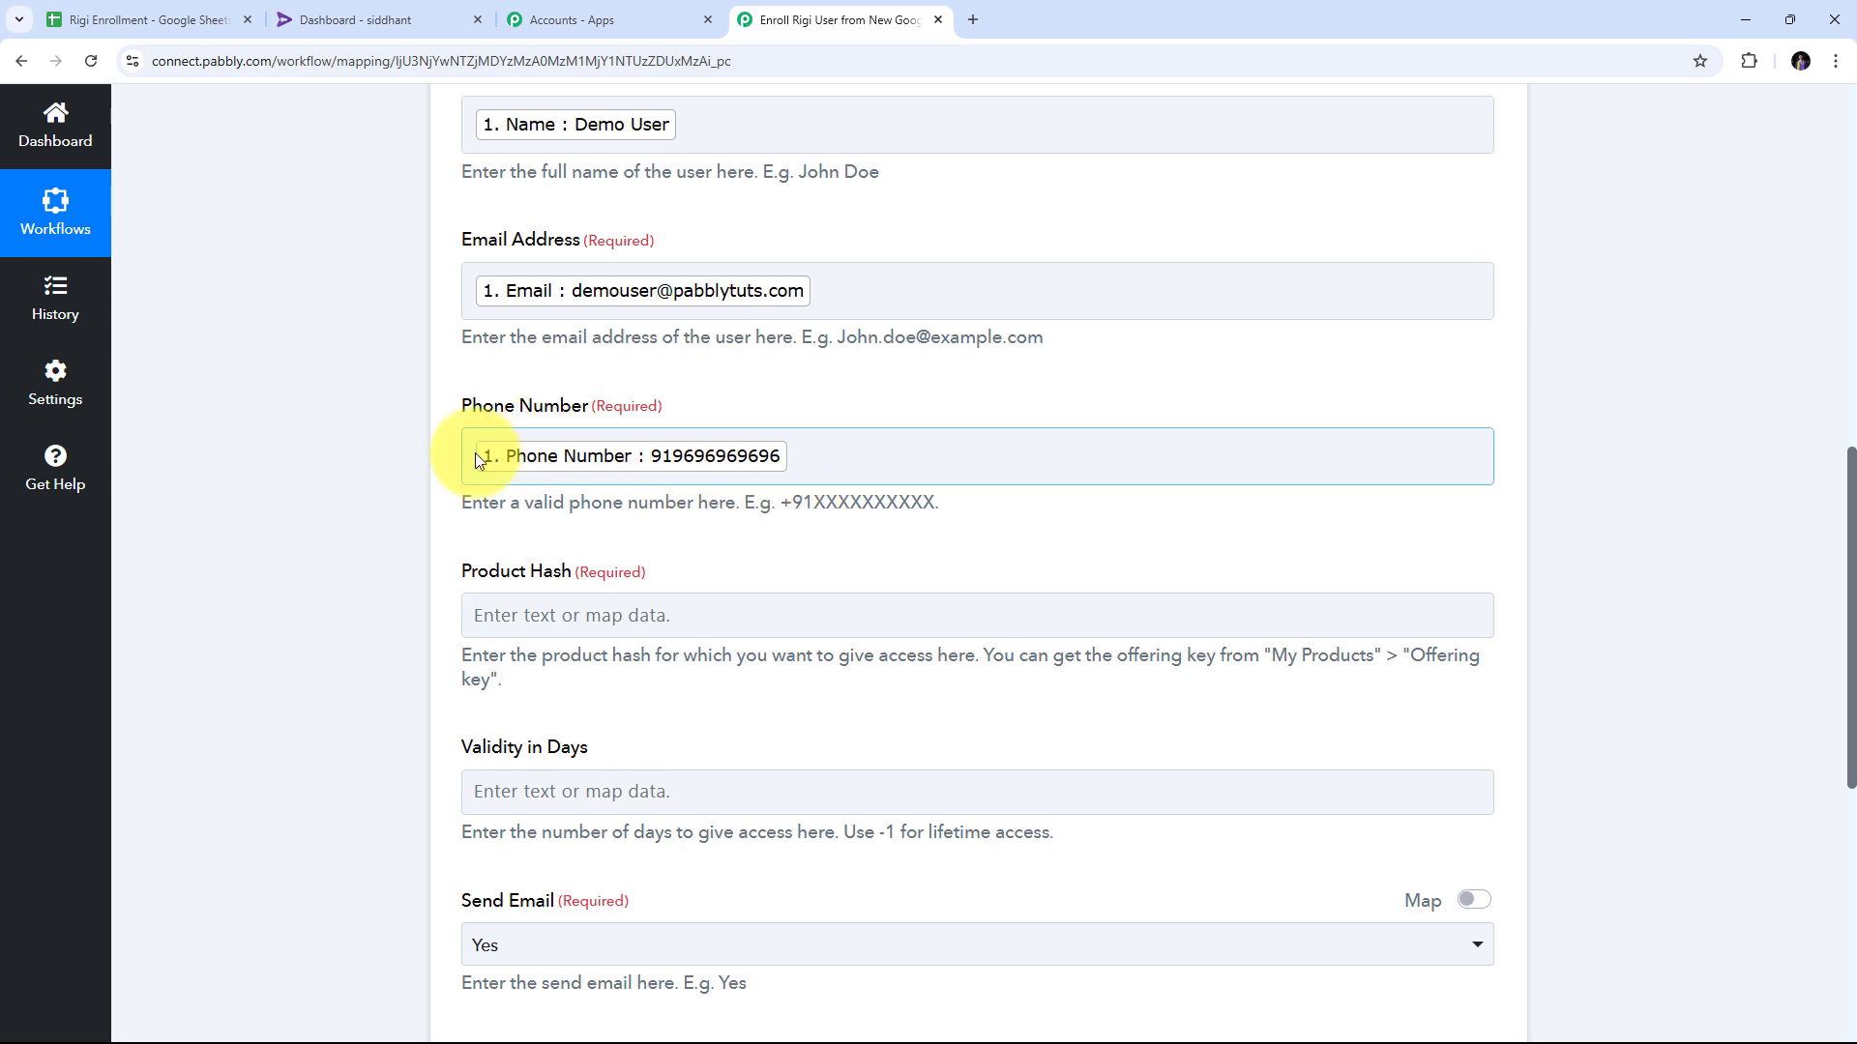
{"action": "left_click", "coordinate": [473, 459]}
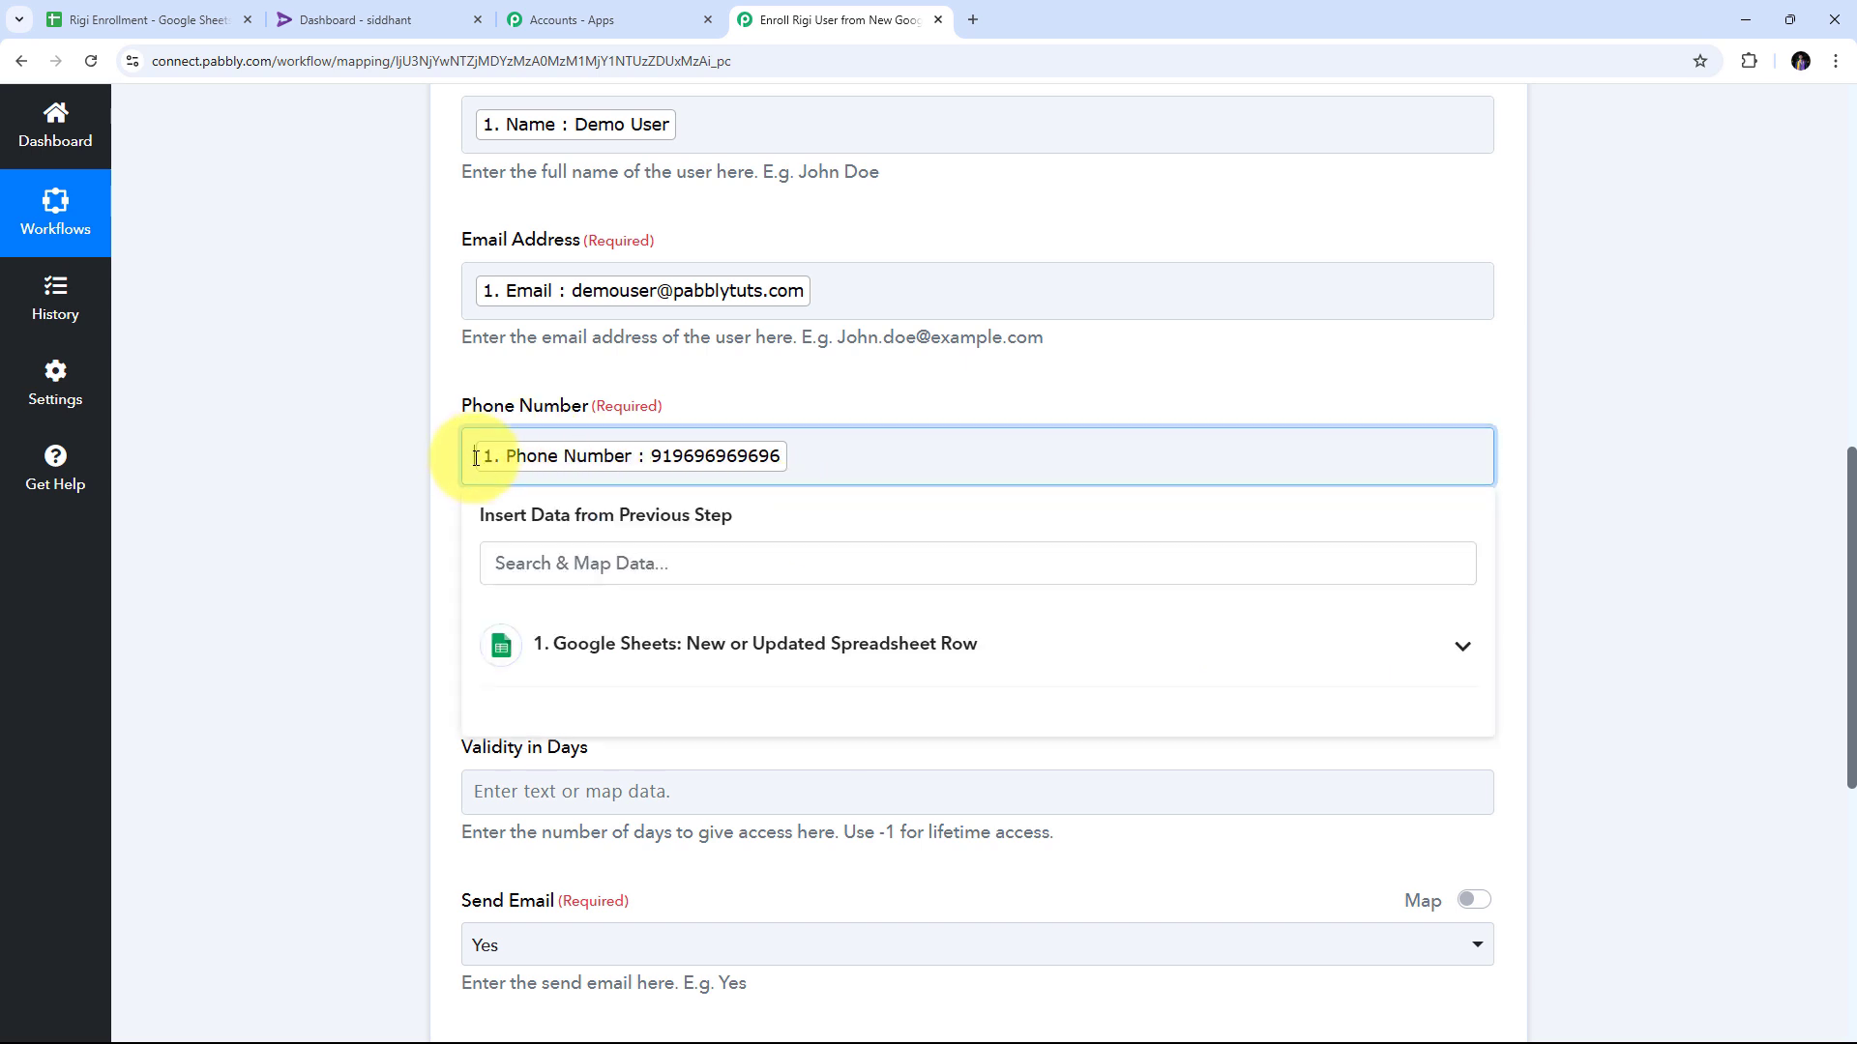
{"action": "type", "text": "+"}
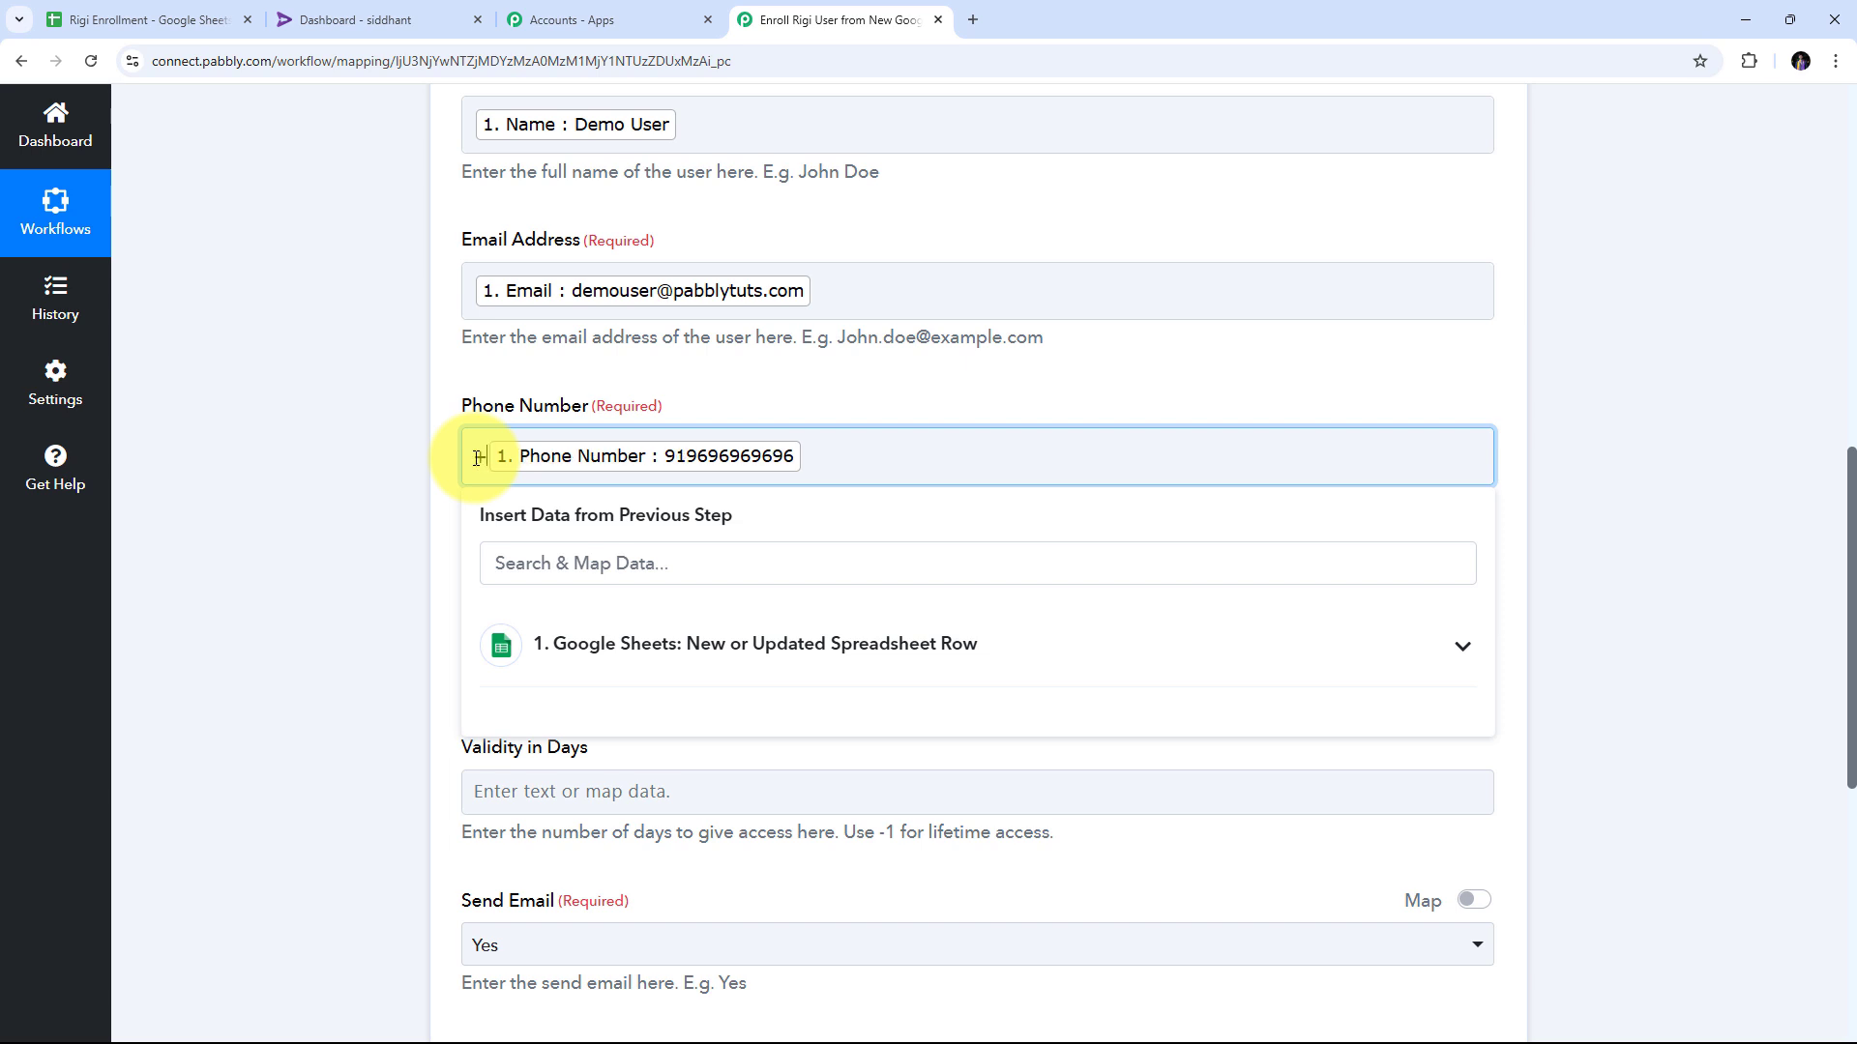
{"action": "left_click", "coordinate": [323, 458]}
{"action": "scroll", "coordinate": [323, 458], "scroll_direction": "down", "scroll_amount": 1}
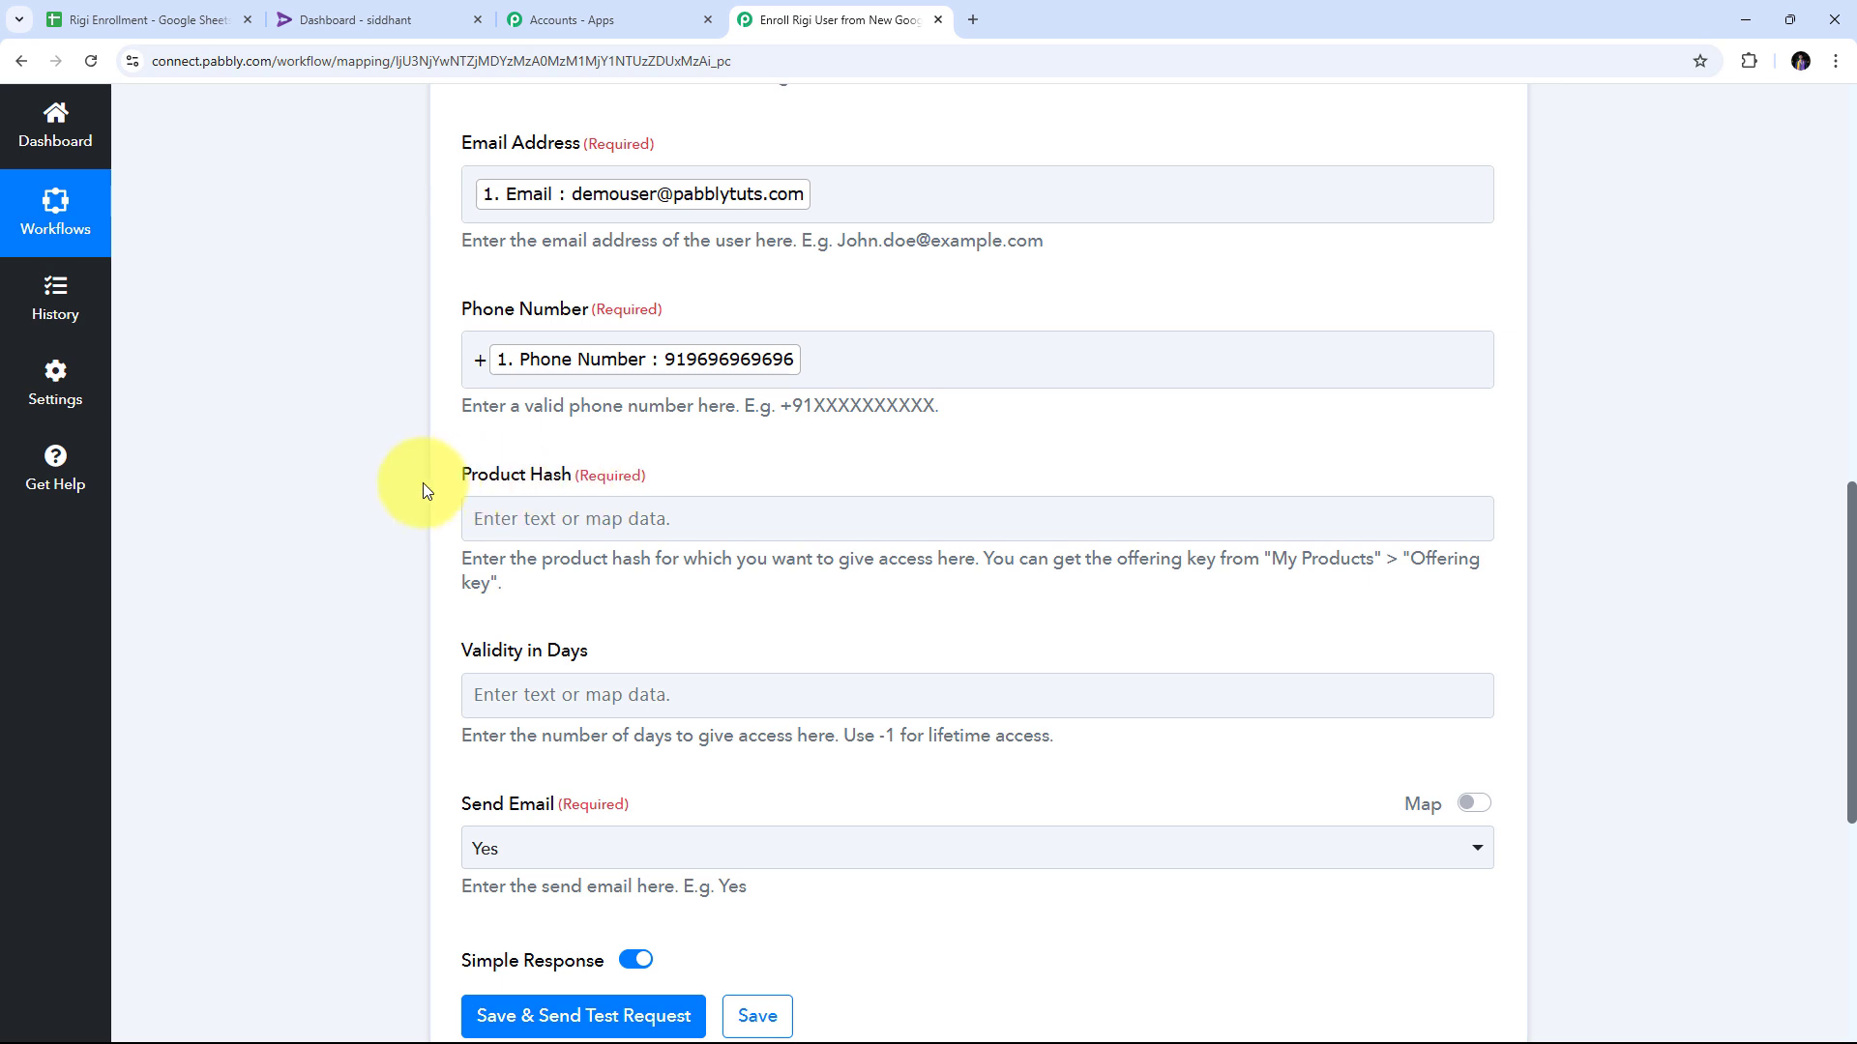
{"action": "left_click", "coordinate": [503, 499]}
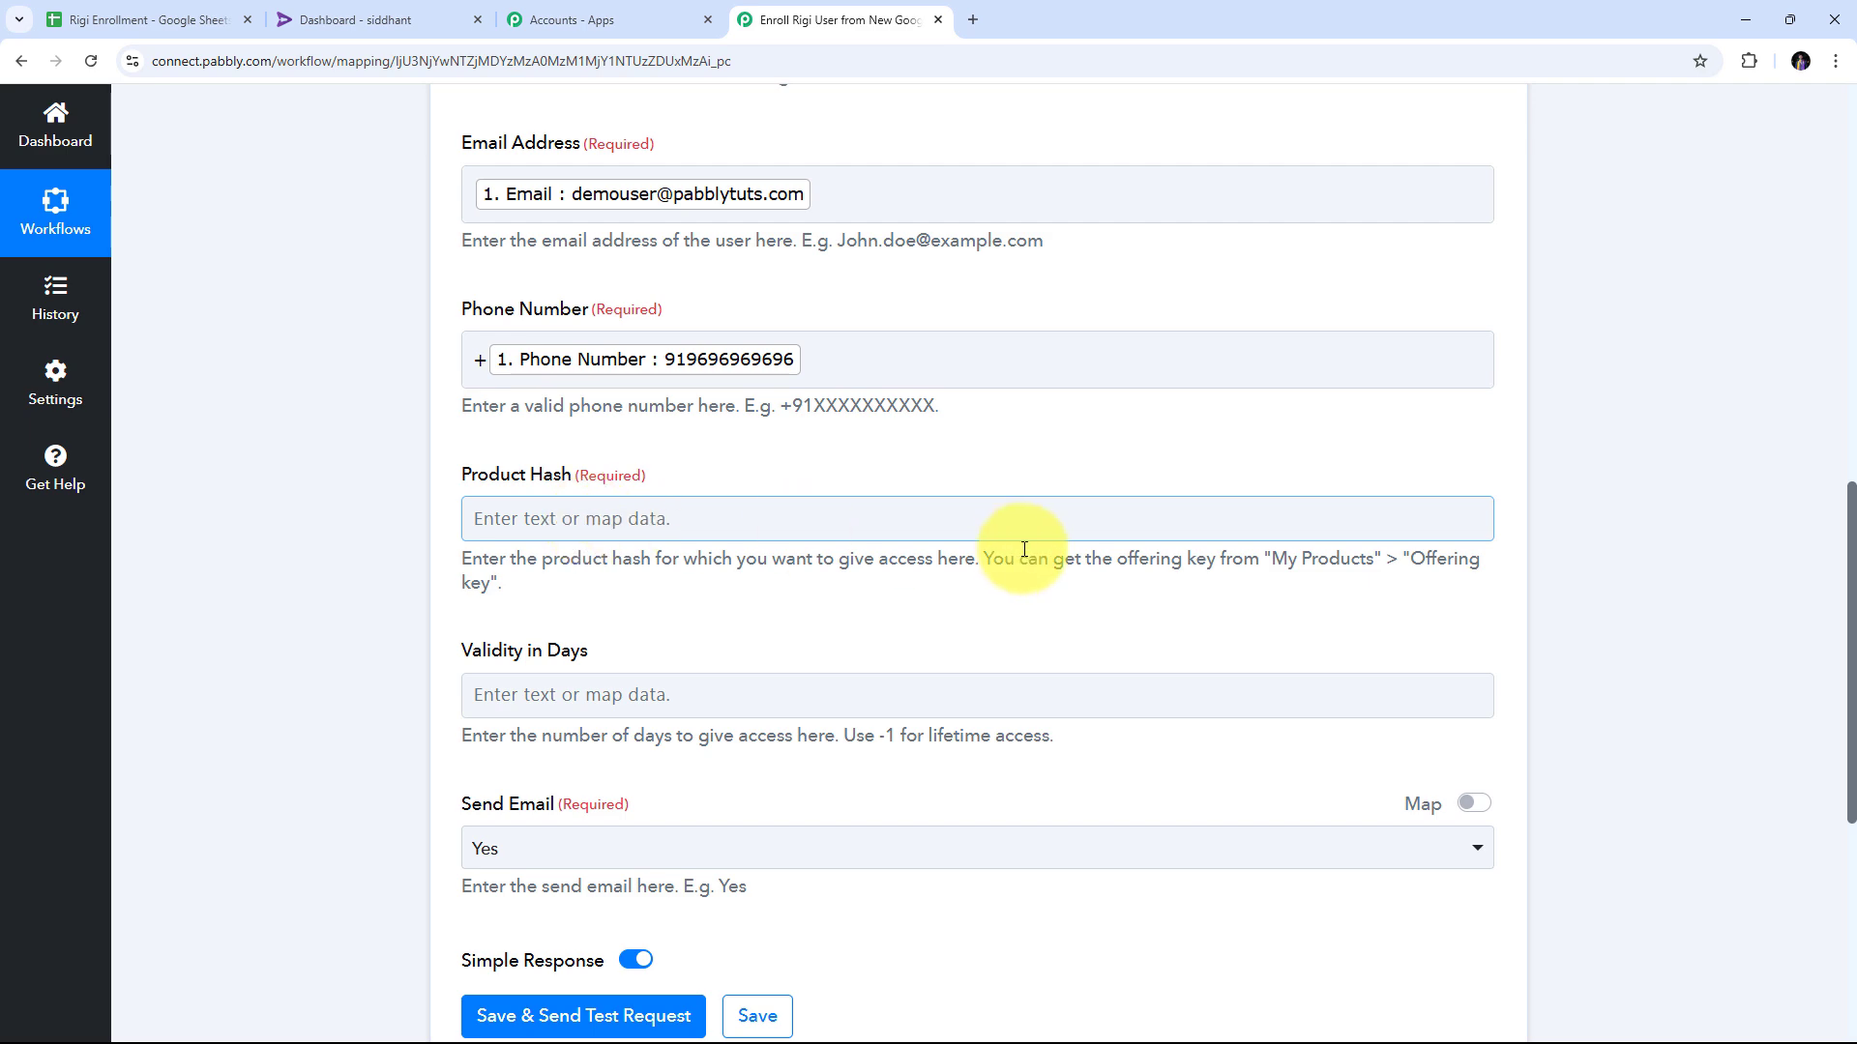
Copy the Core PHP course's offering key from Rigi's My Products list.
{"action": "left_click", "coordinate": [365, 19]}
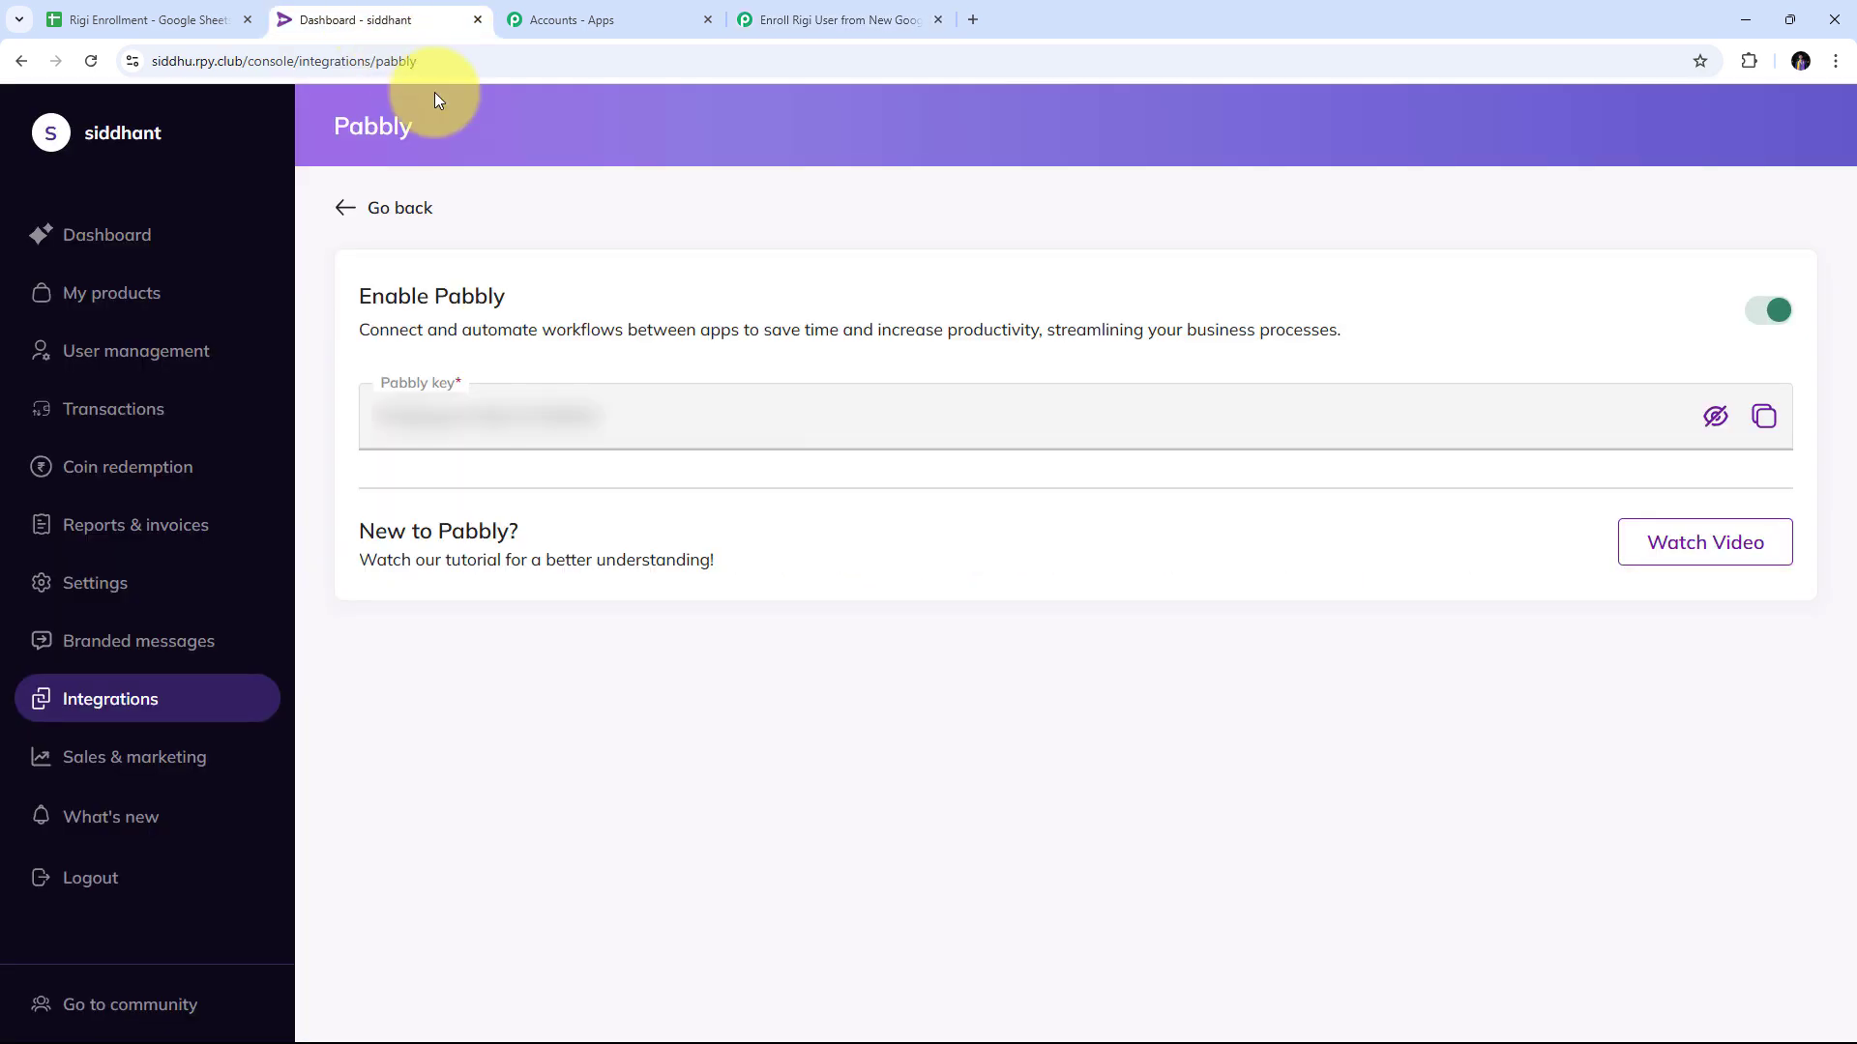
{"action": "left_click", "coordinate": [94, 296]}
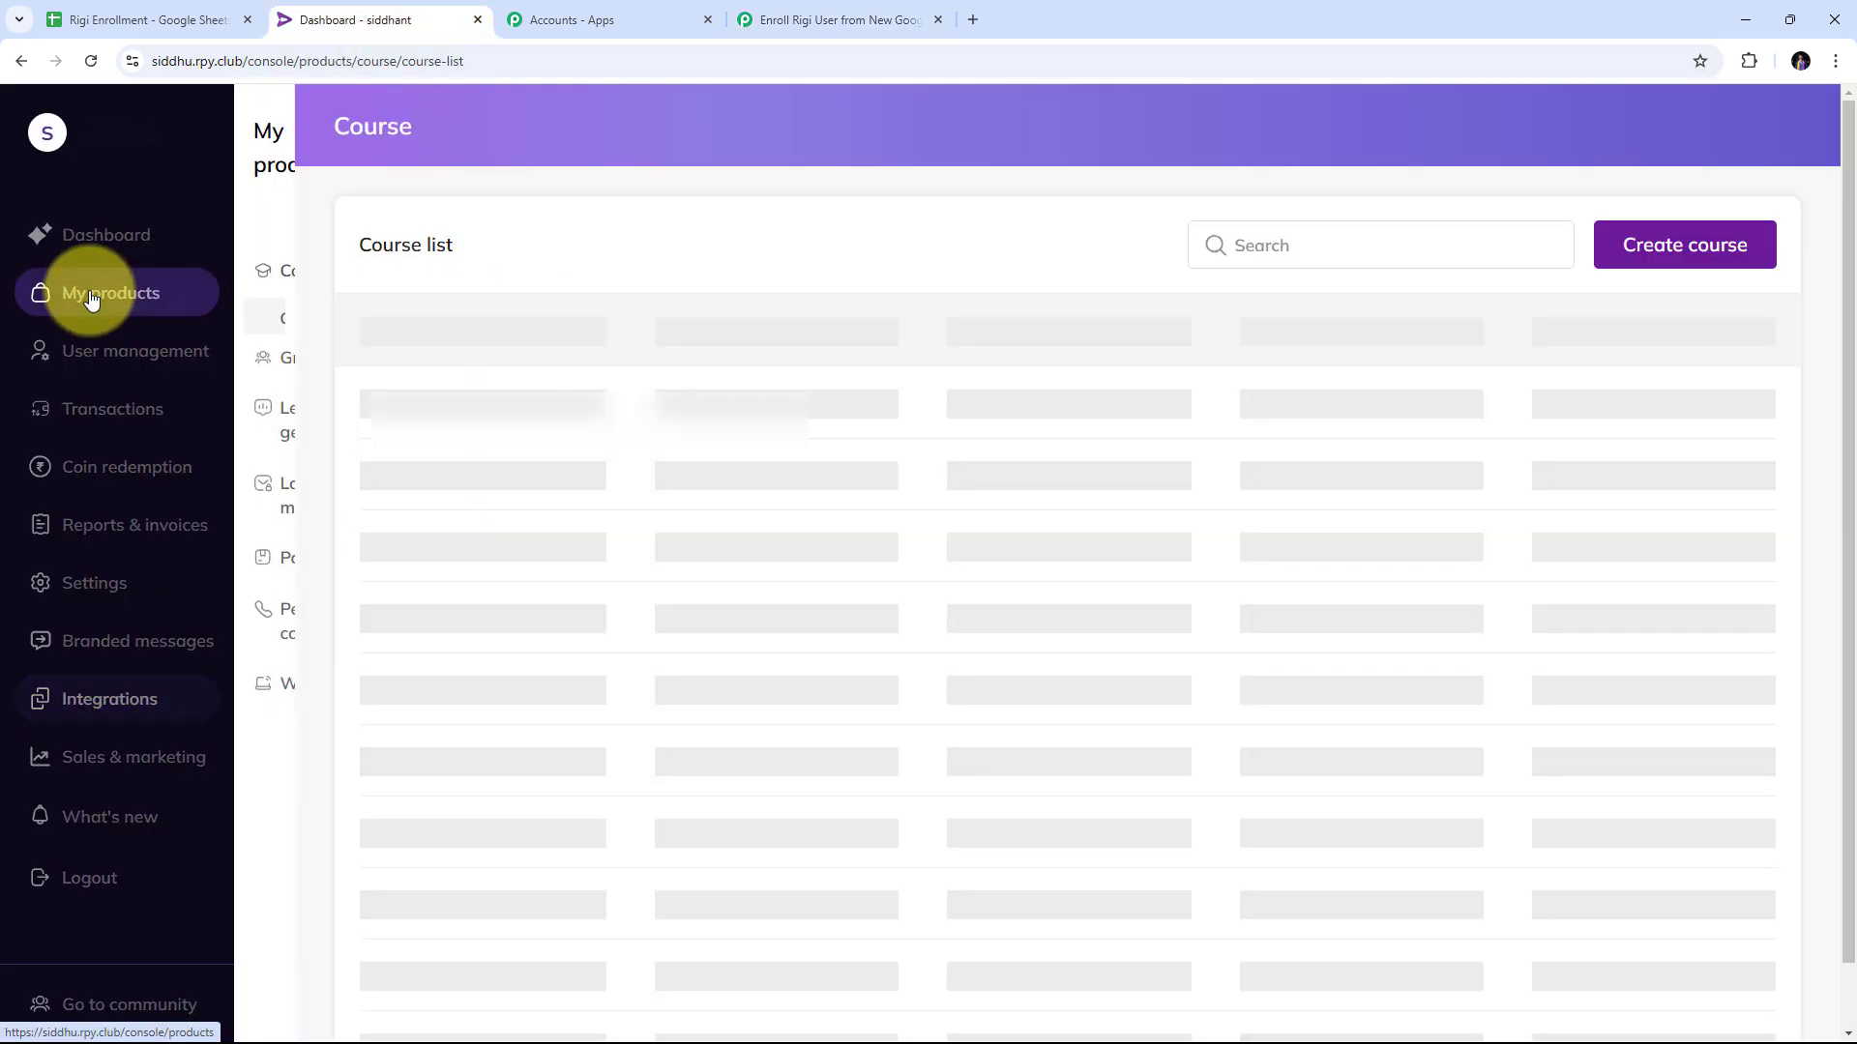
{"action": "scroll", "coordinate": [915, 432], "scroll_direction": "down", "scroll_amount": 3}
{"action": "scroll", "coordinate": [915, 431], "scroll_direction": "up", "scroll_amount": 3}
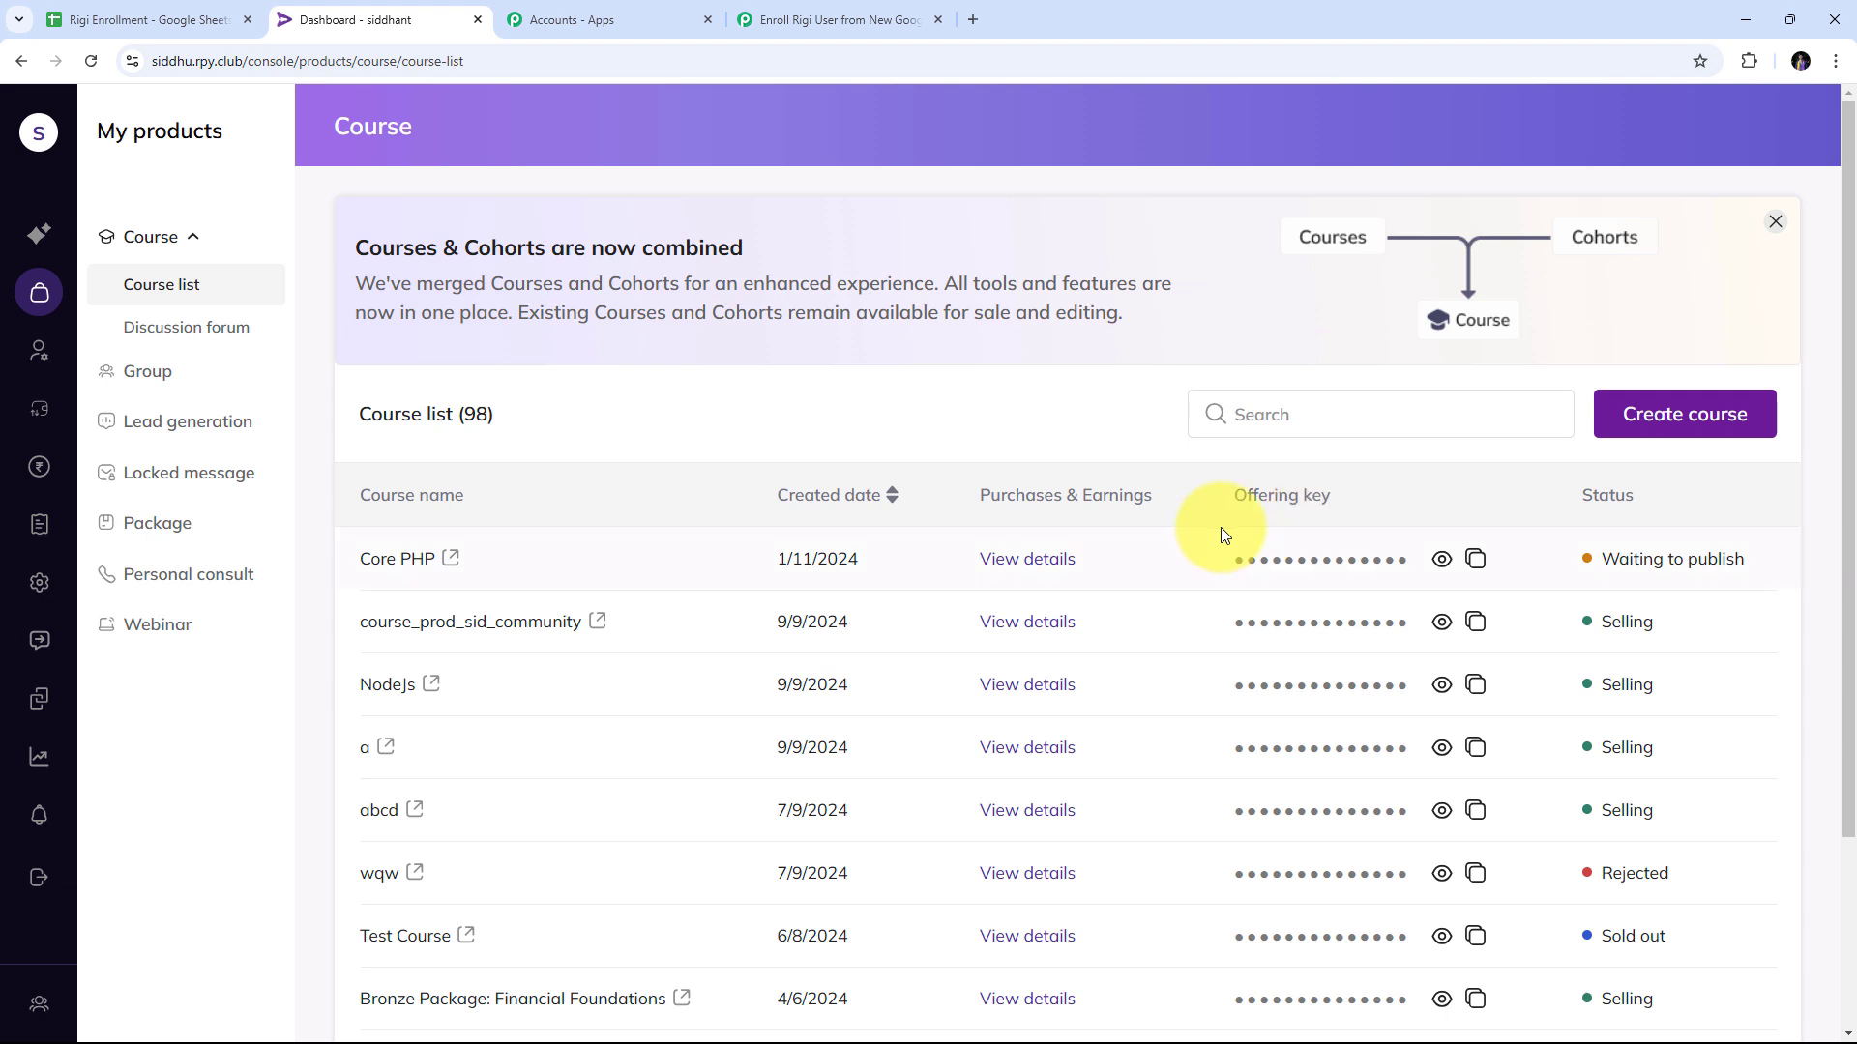
{"action": "left_click", "coordinate": [1441, 559]}
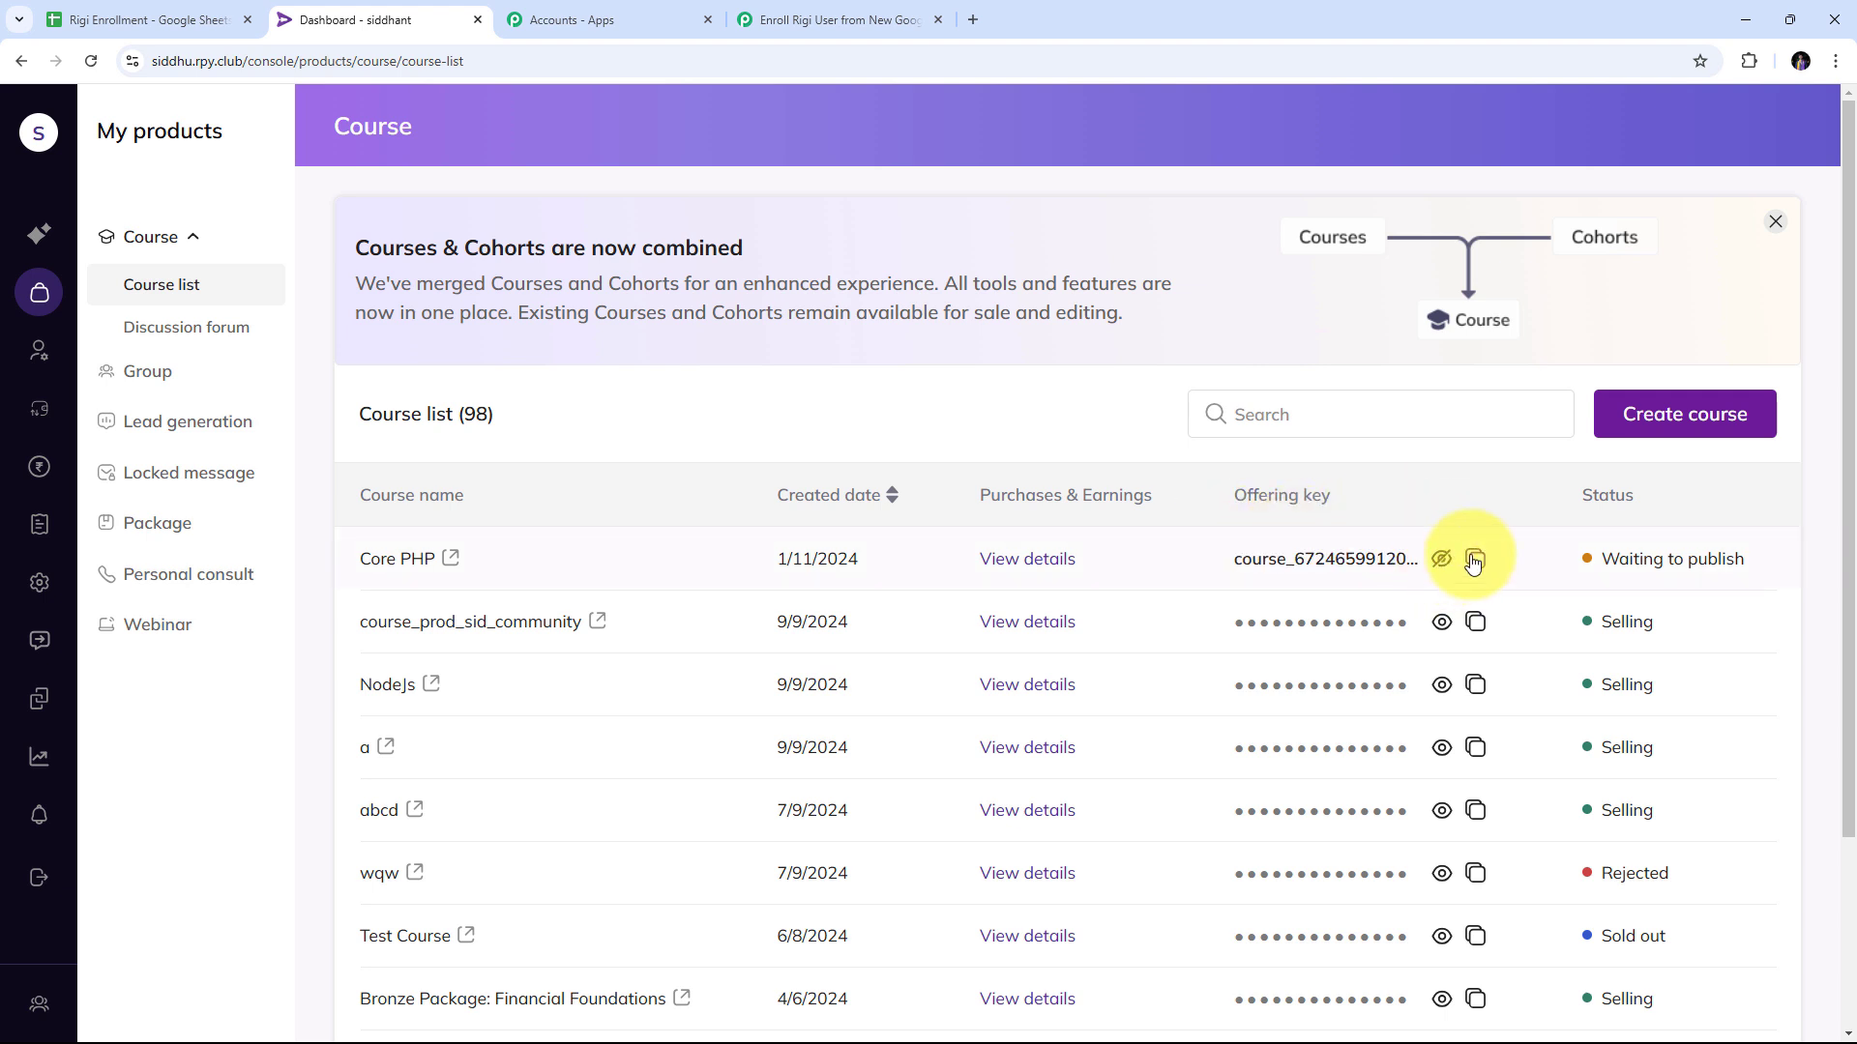
{"action": "left_click", "coordinate": [1476, 563]}
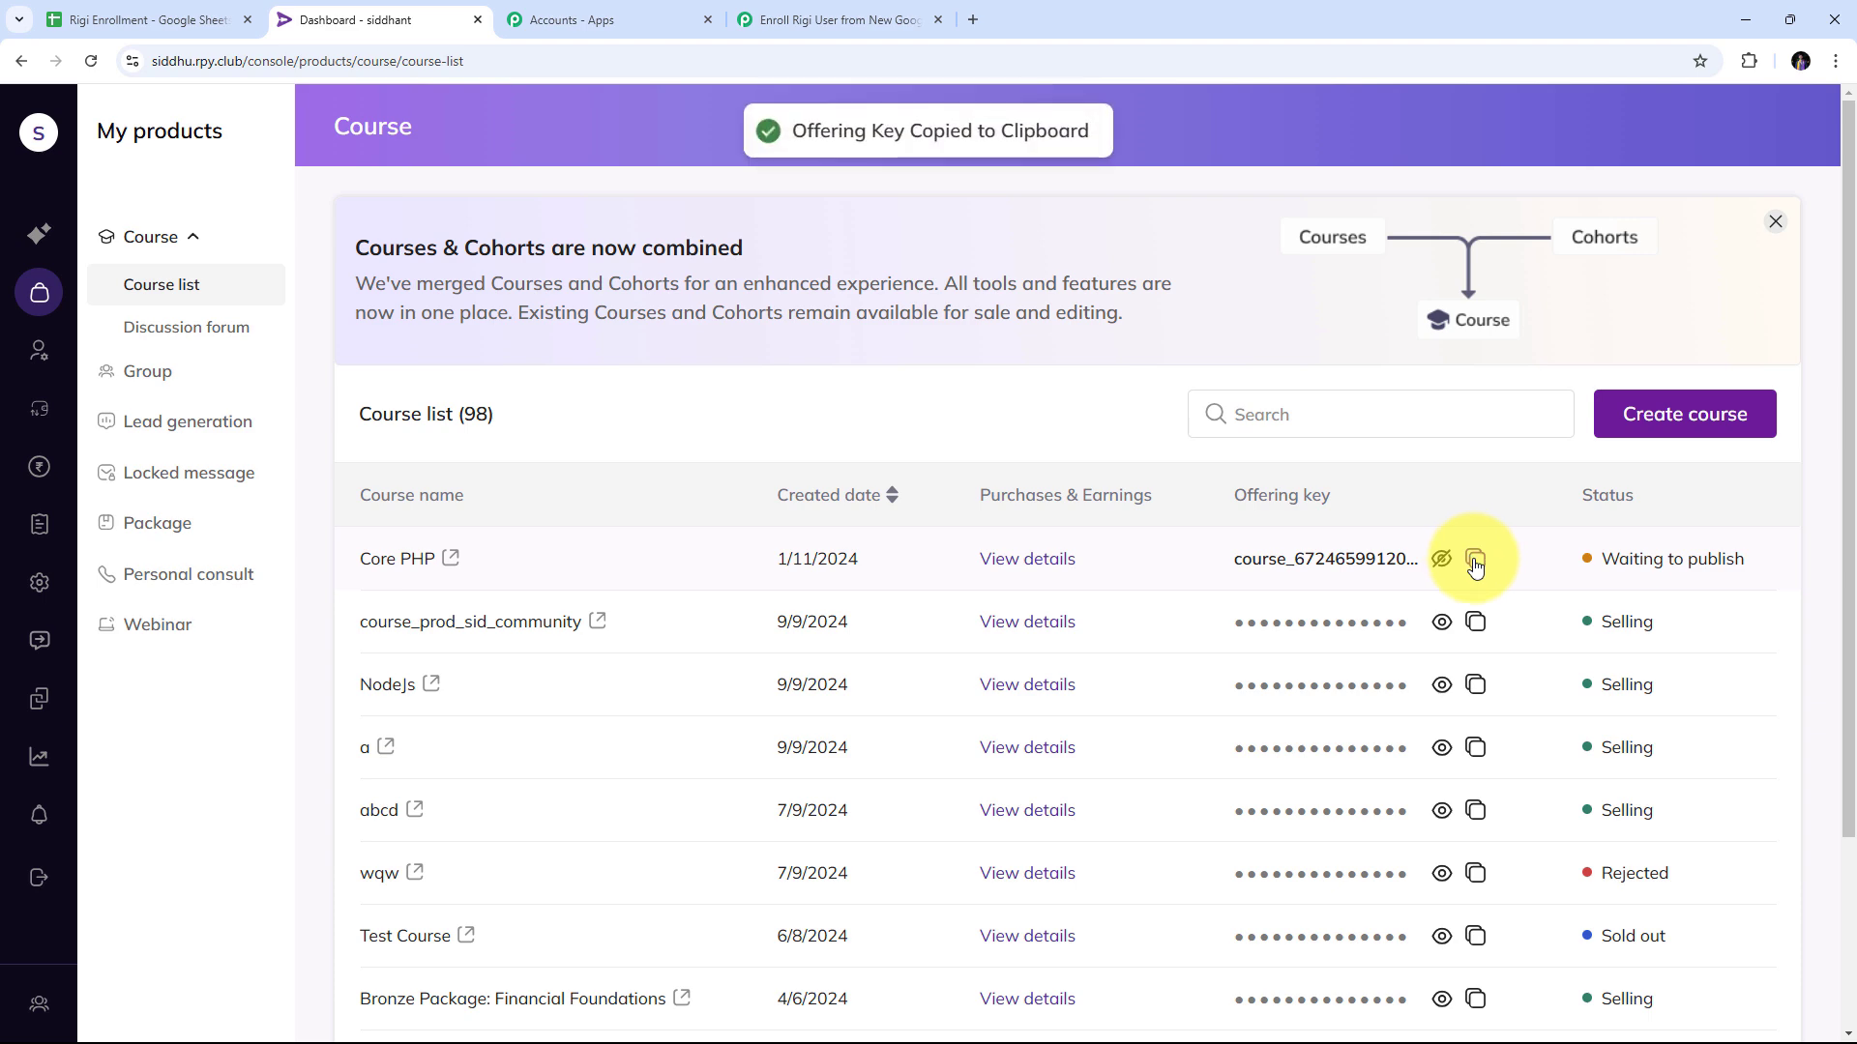
Paste the Core PHP offering key into the Product Hash field.
{"action": "left_click", "coordinate": [833, 20]}
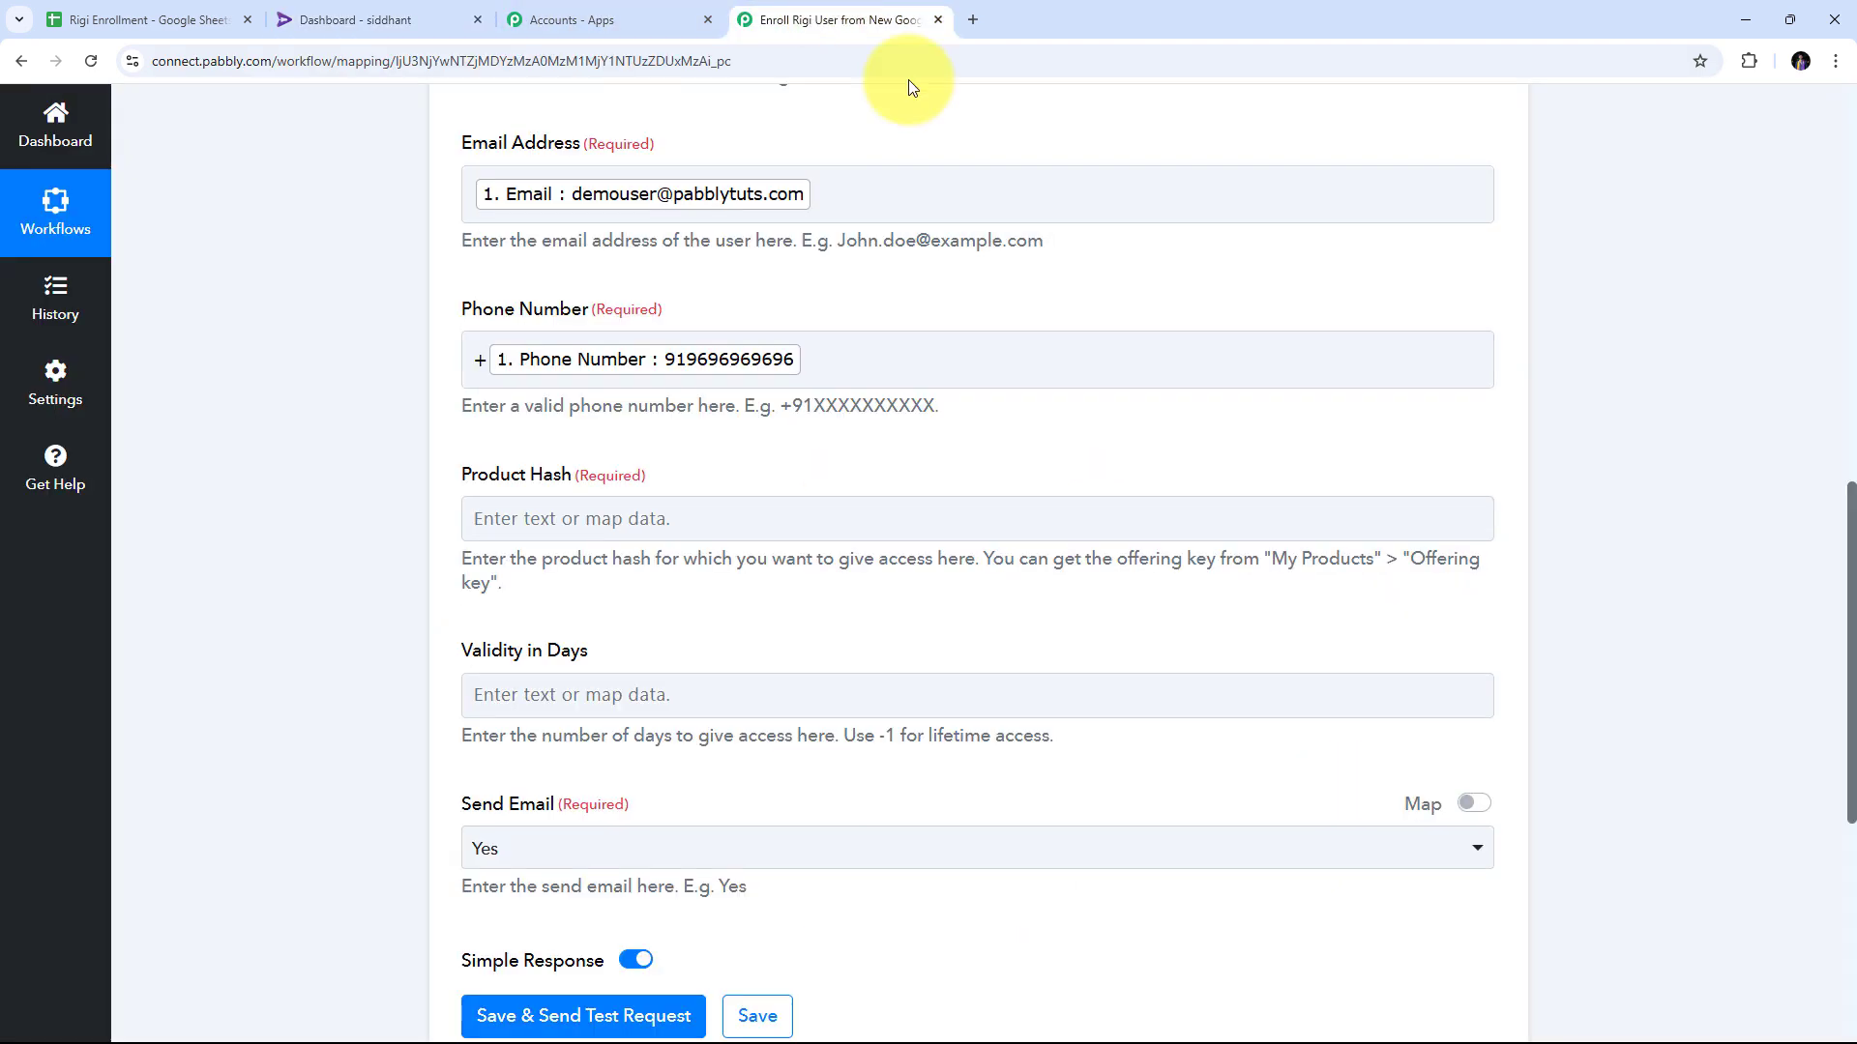
{"action": "right_click", "coordinate": [523, 517]}
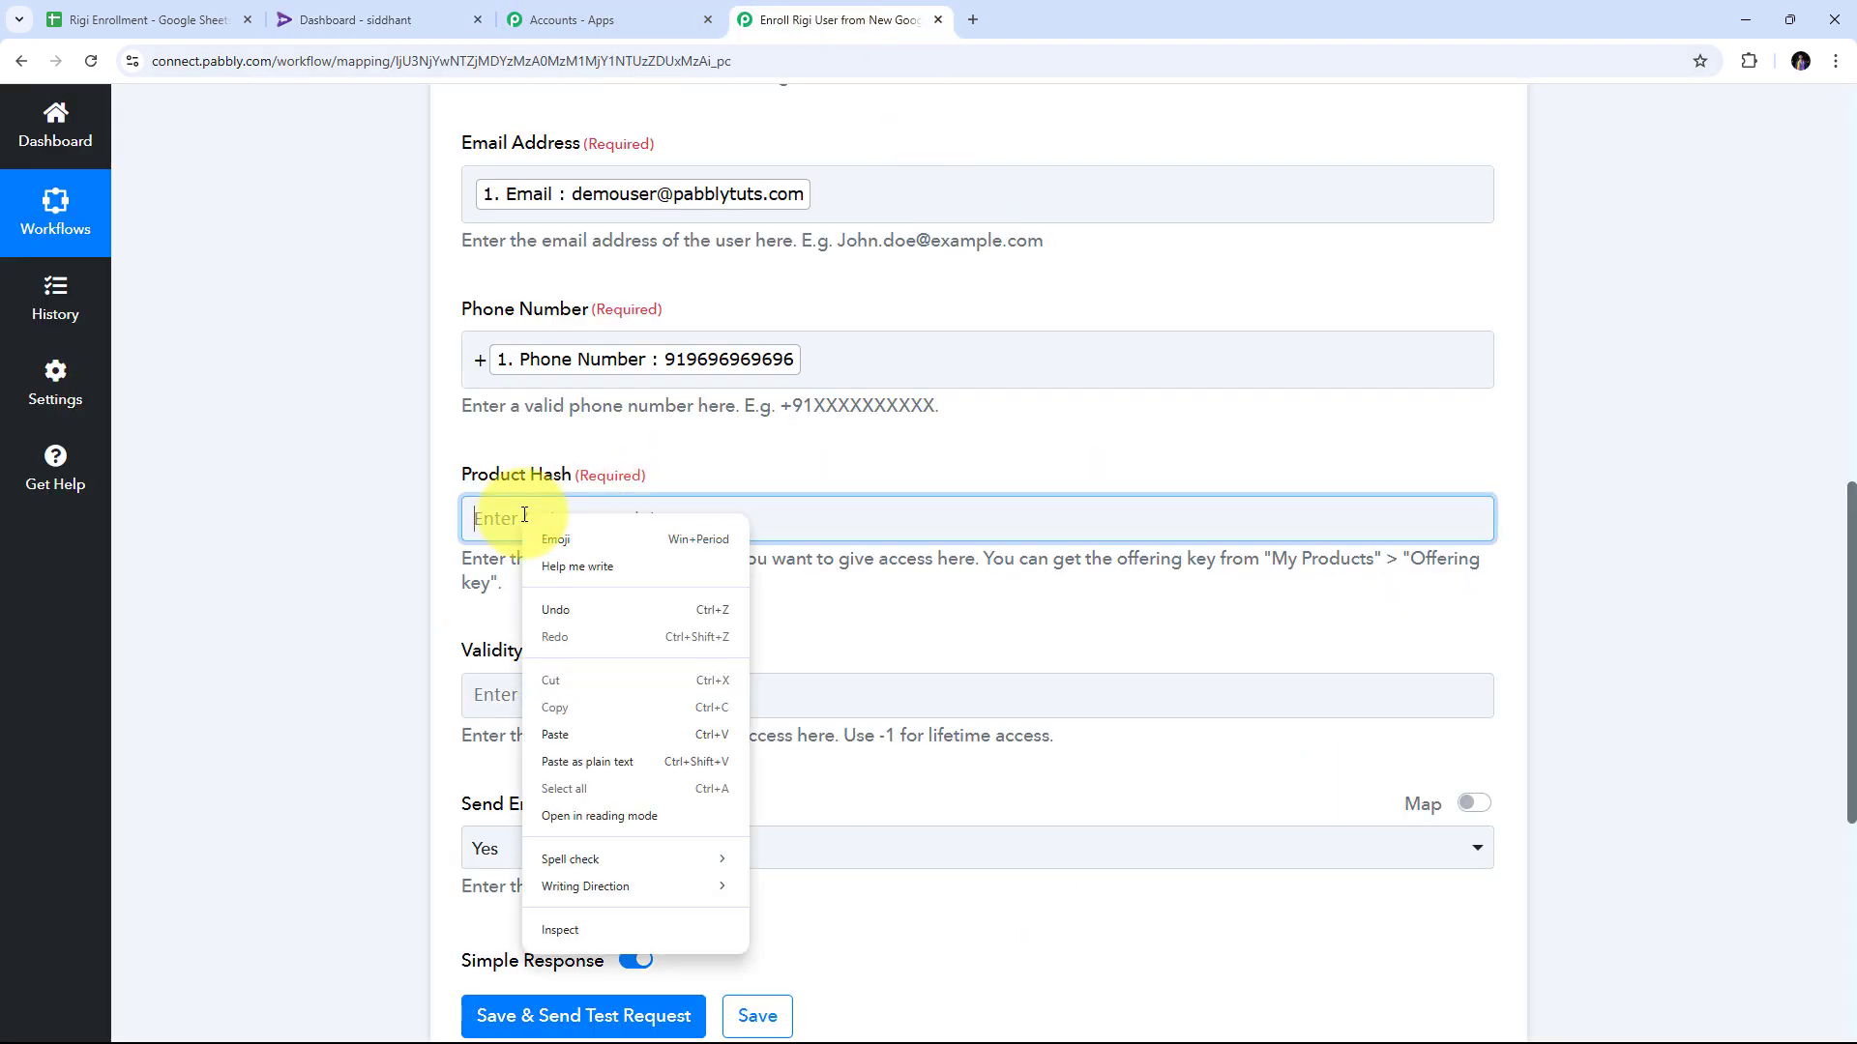
{"action": "left_click", "coordinate": [554, 735]}
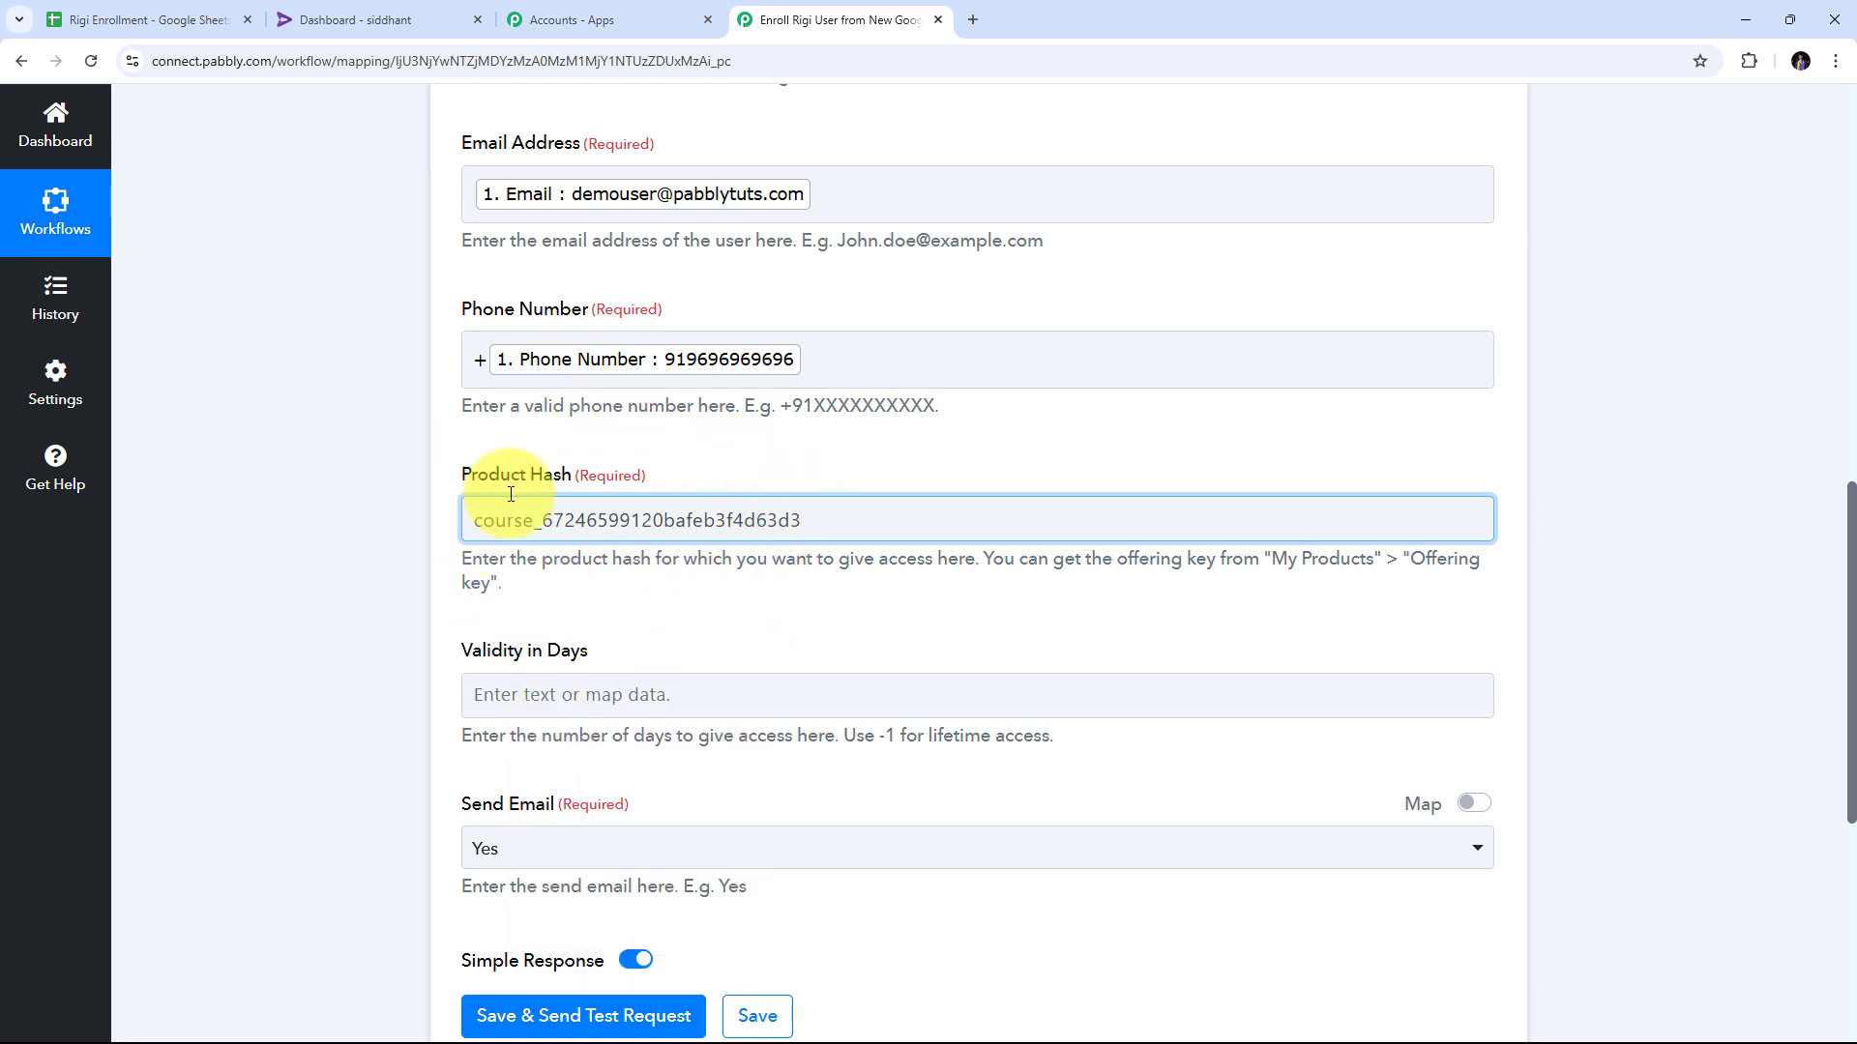
{"action": "scroll", "coordinate": [1043, 443], "scroll_direction": "down", "scroll_amount": 3}
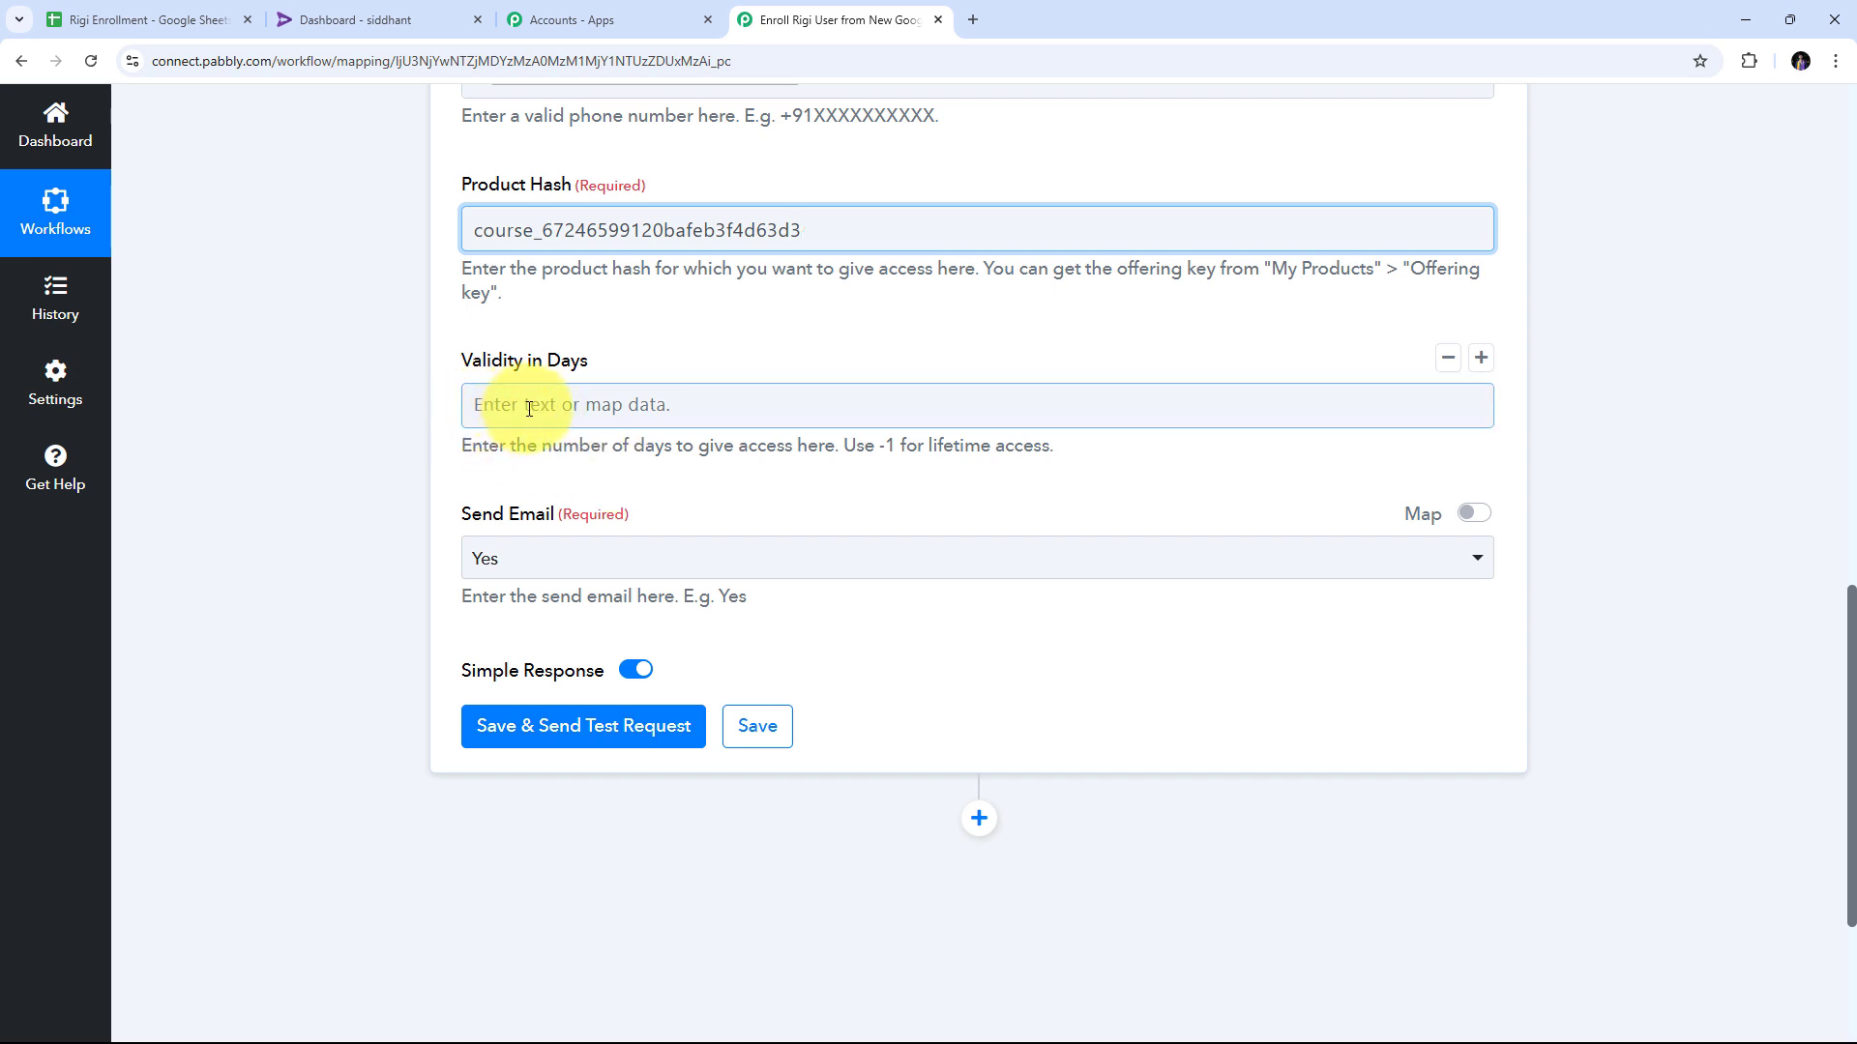
{"action": "scroll", "coordinate": [648, 398], "scroll_direction": "down", "scroll_amount": 1}
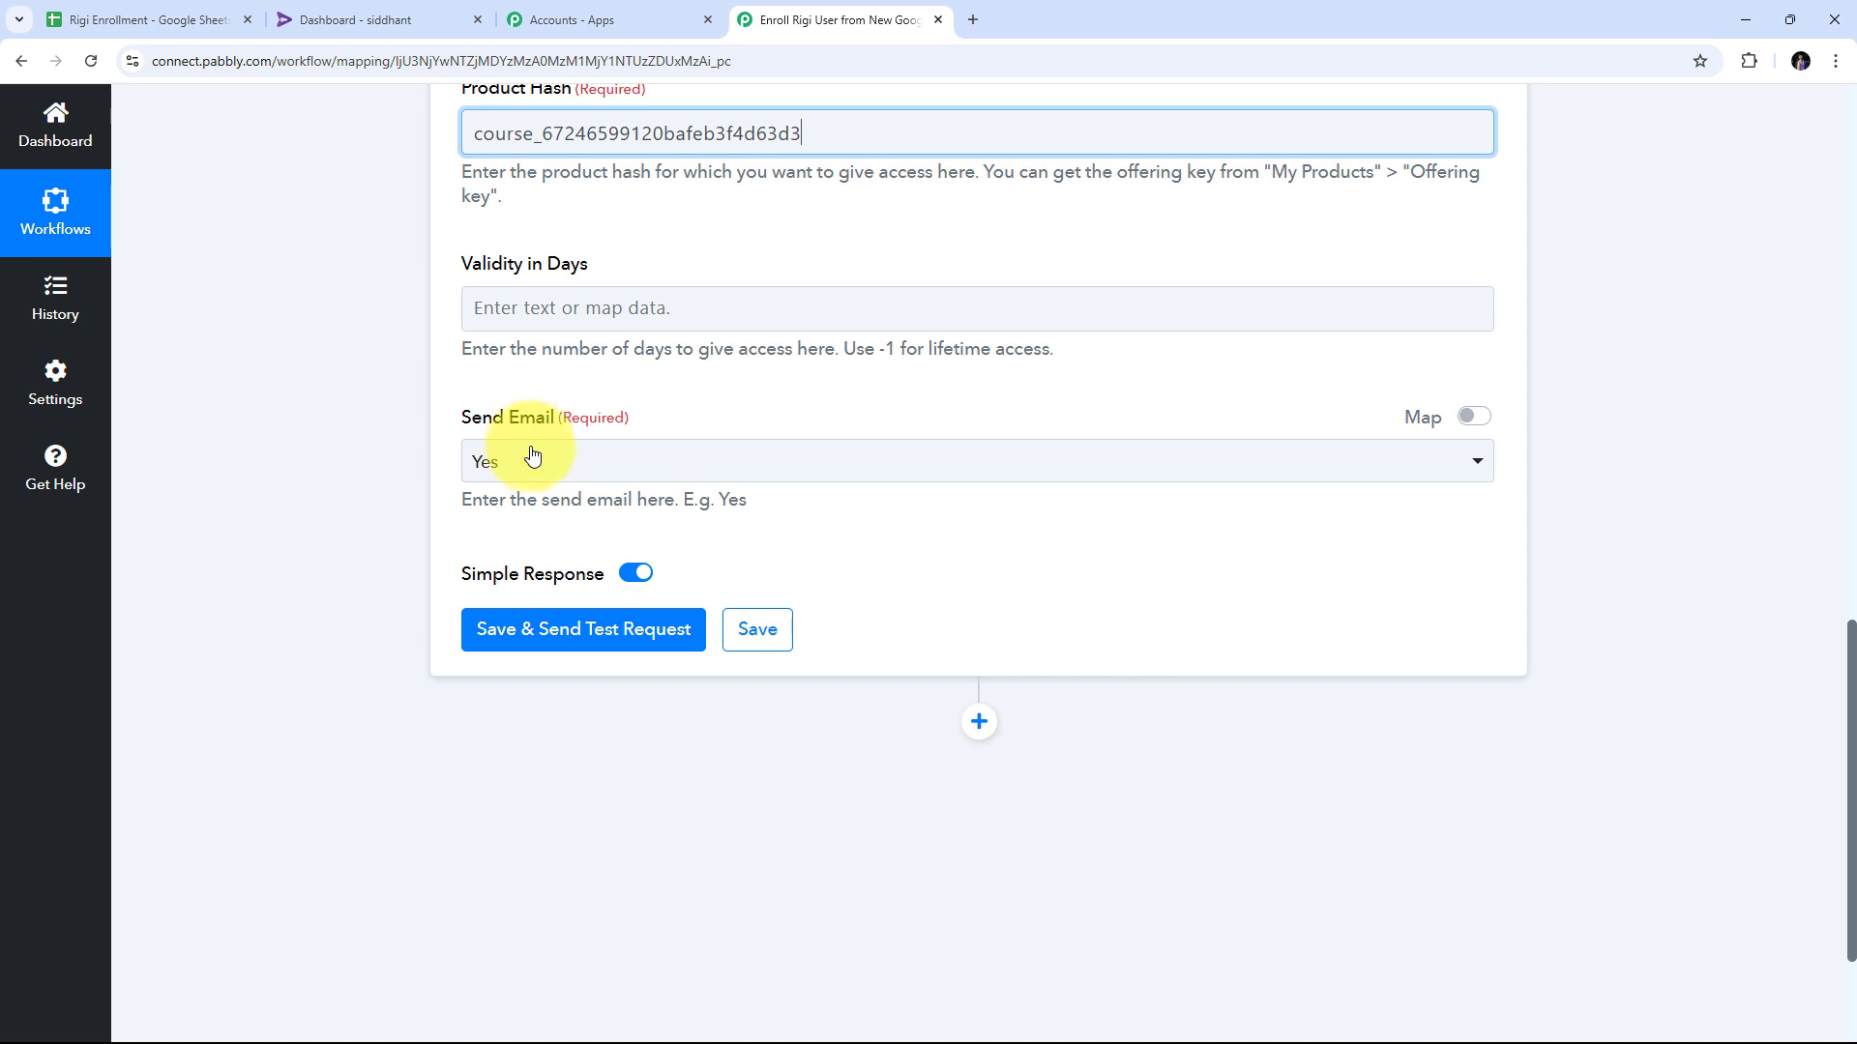
Set Send Email to Yes and review the filled Import User fields.
{"action": "left_click", "coordinate": [488, 462]}
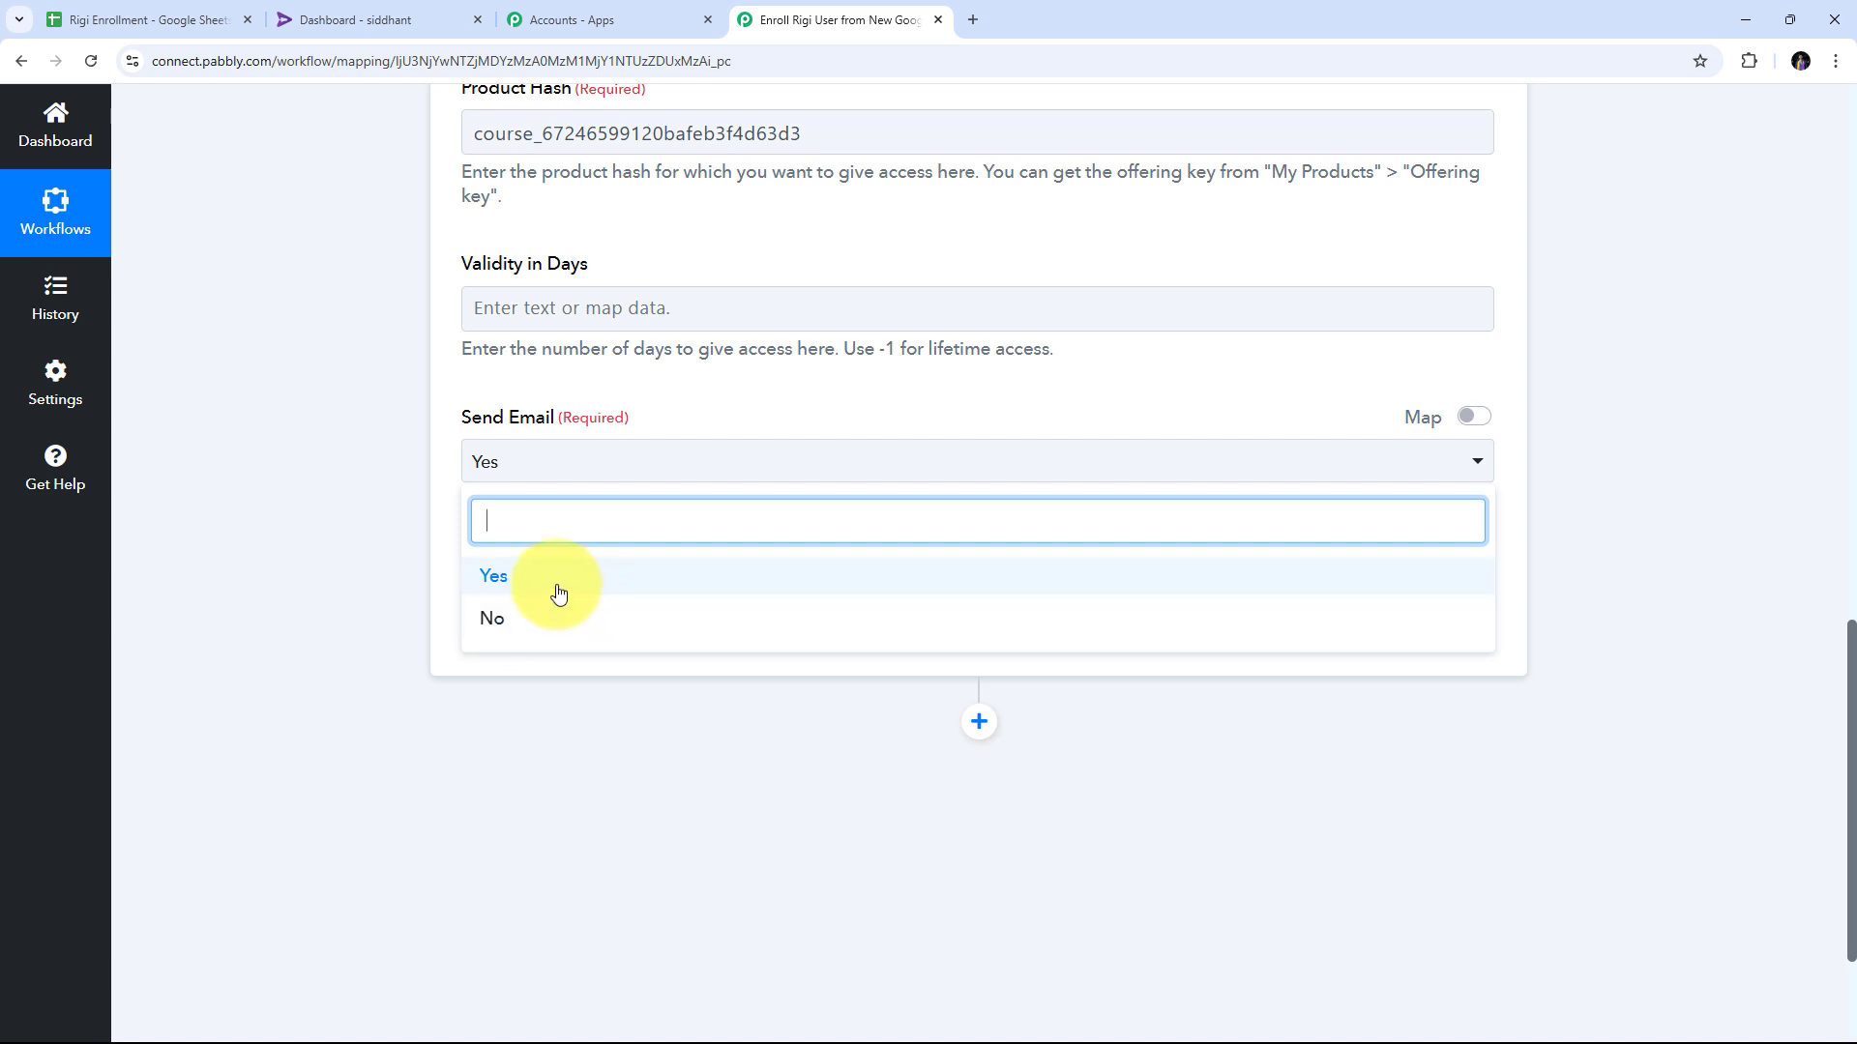
{"action": "left_click", "coordinate": [494, 576]}
{"action": "scroll", "coordinate": [890, 530], "scroll_direction": "up", "scroll_amount": 9}
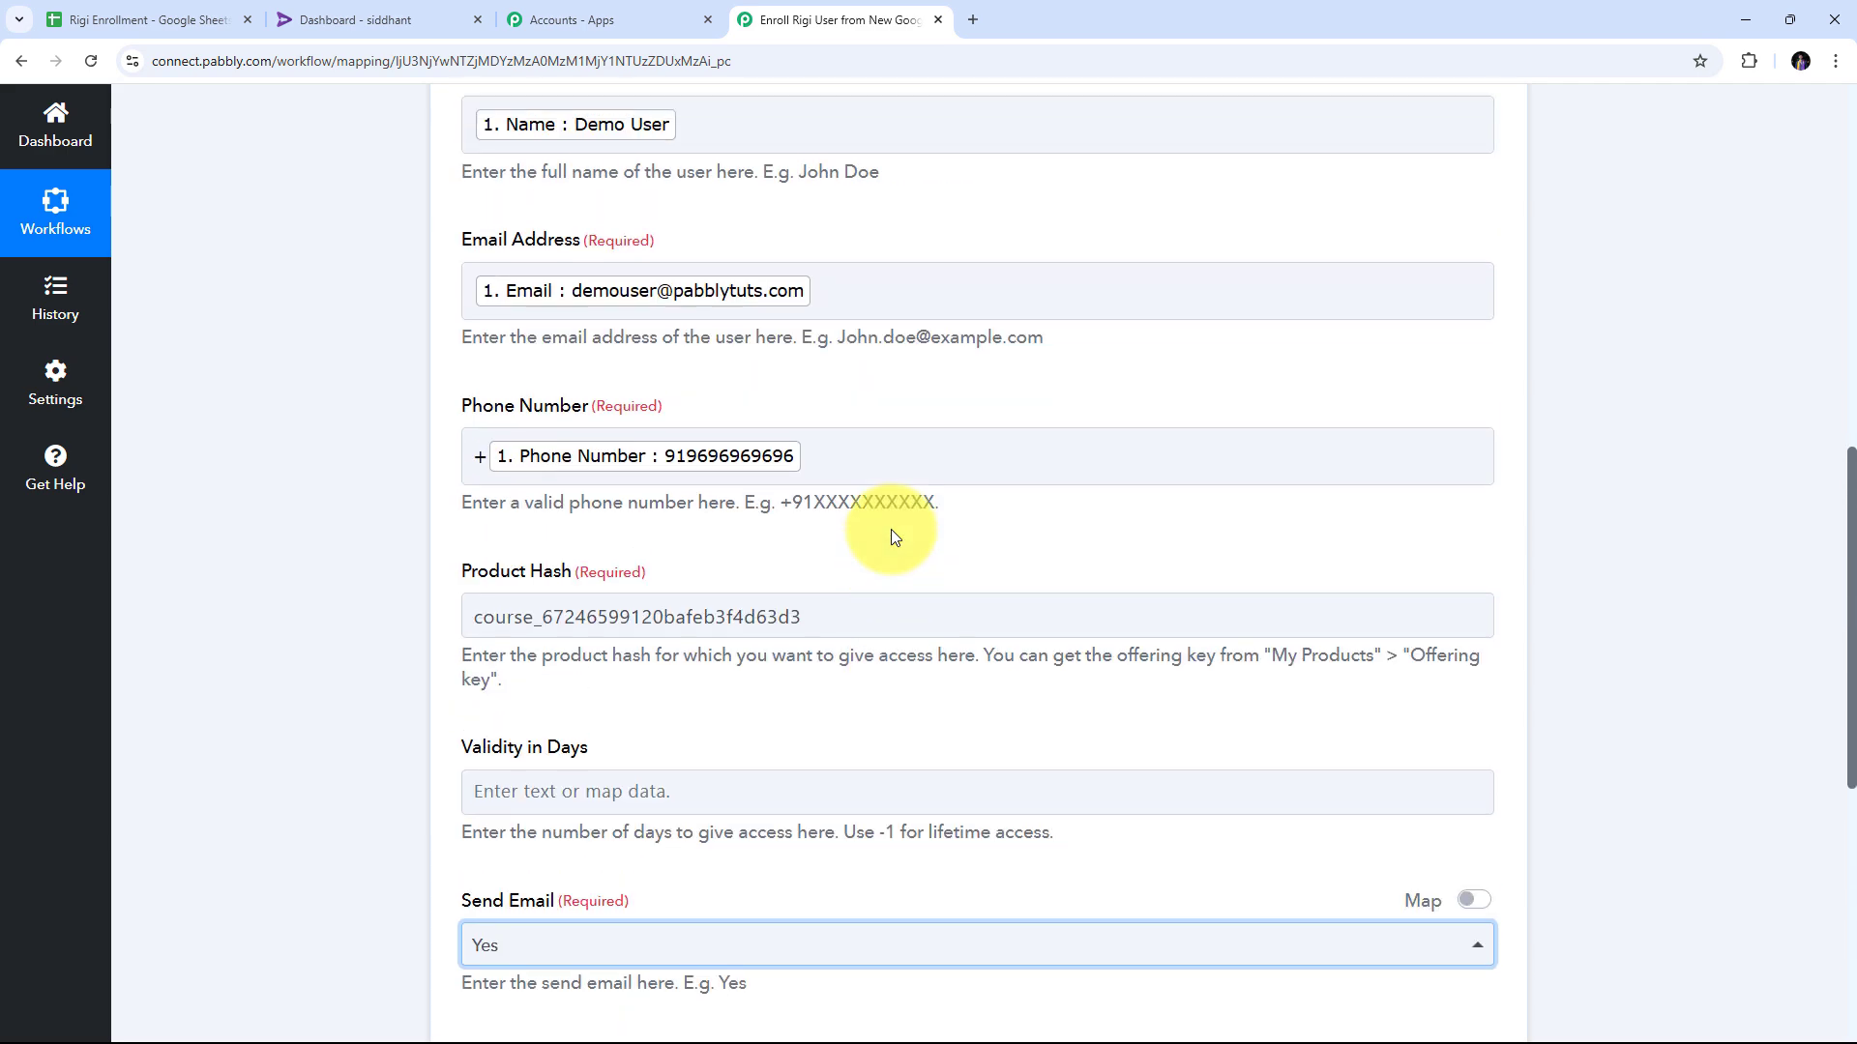
{"action": "scroll", "coordinate": [702, 520], "scroll_direction": "down", "scroll_amount": 1}
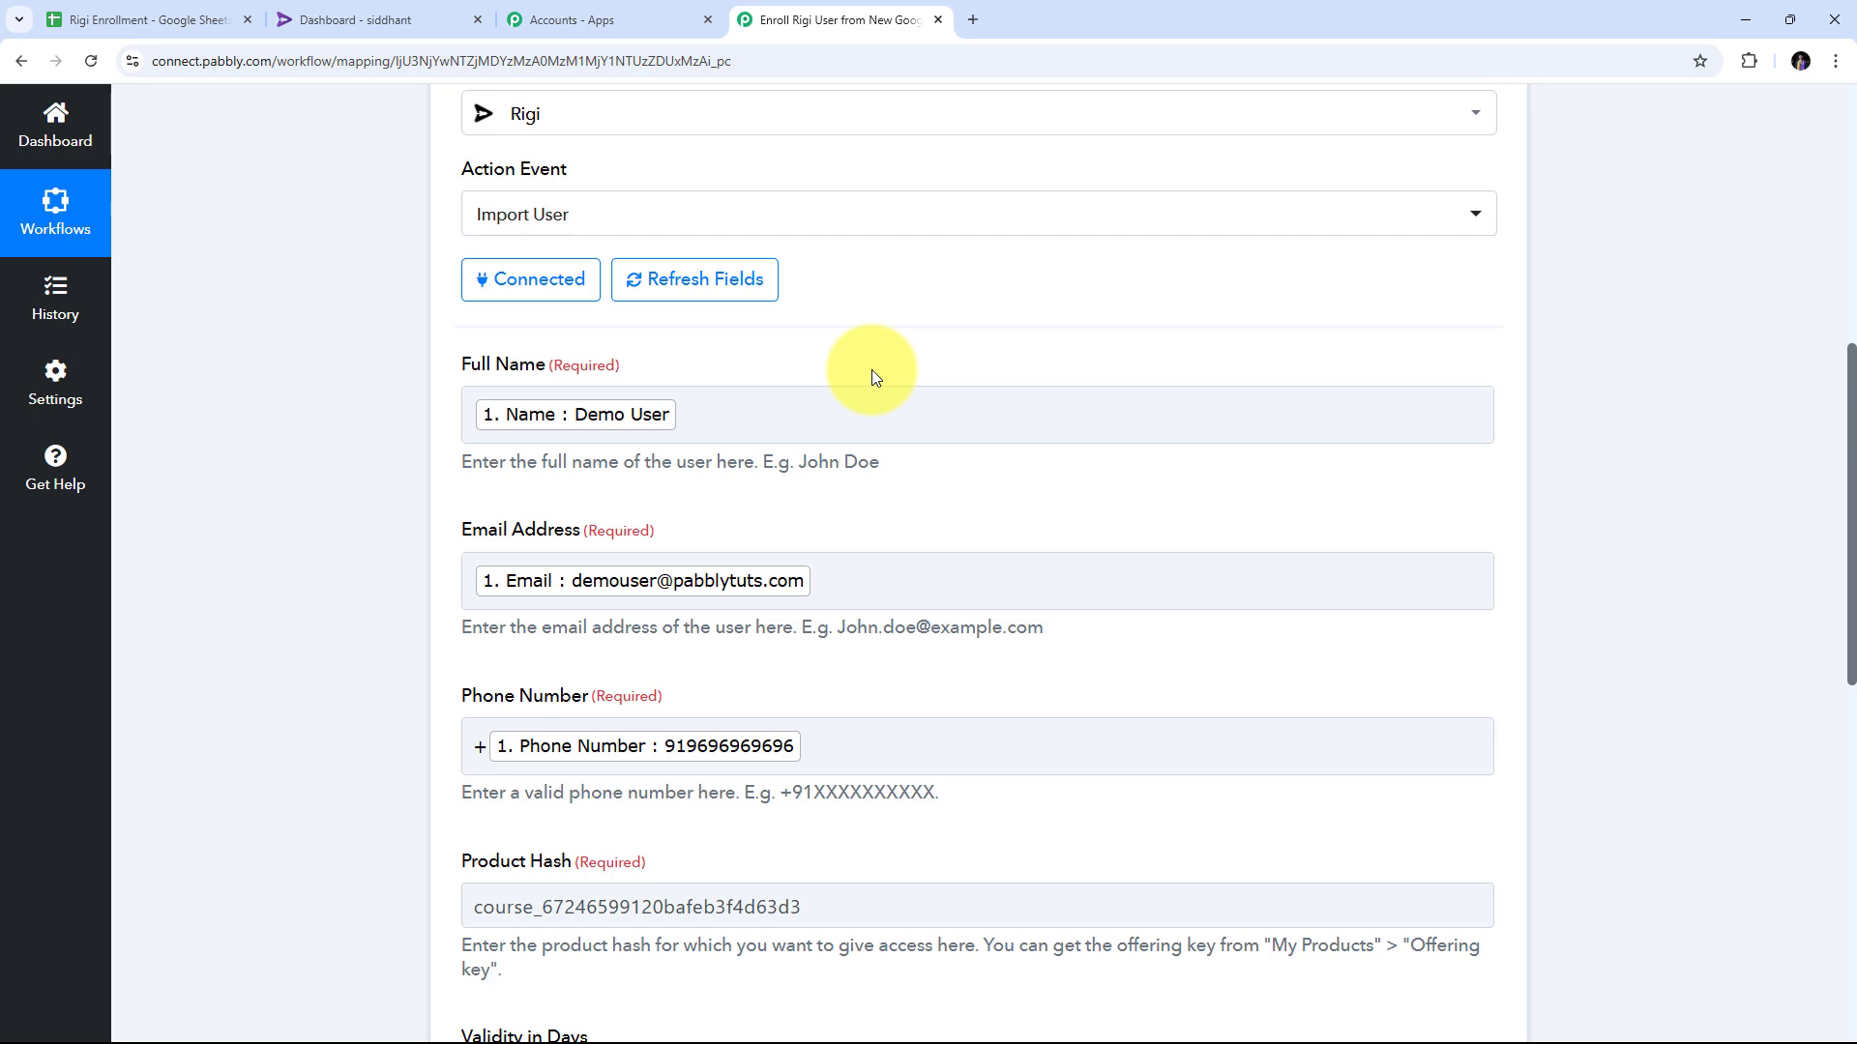
{"action": "scroll", "coordinate": [888, 371], "scroll_direction": "down", "scroll_amount": 7}
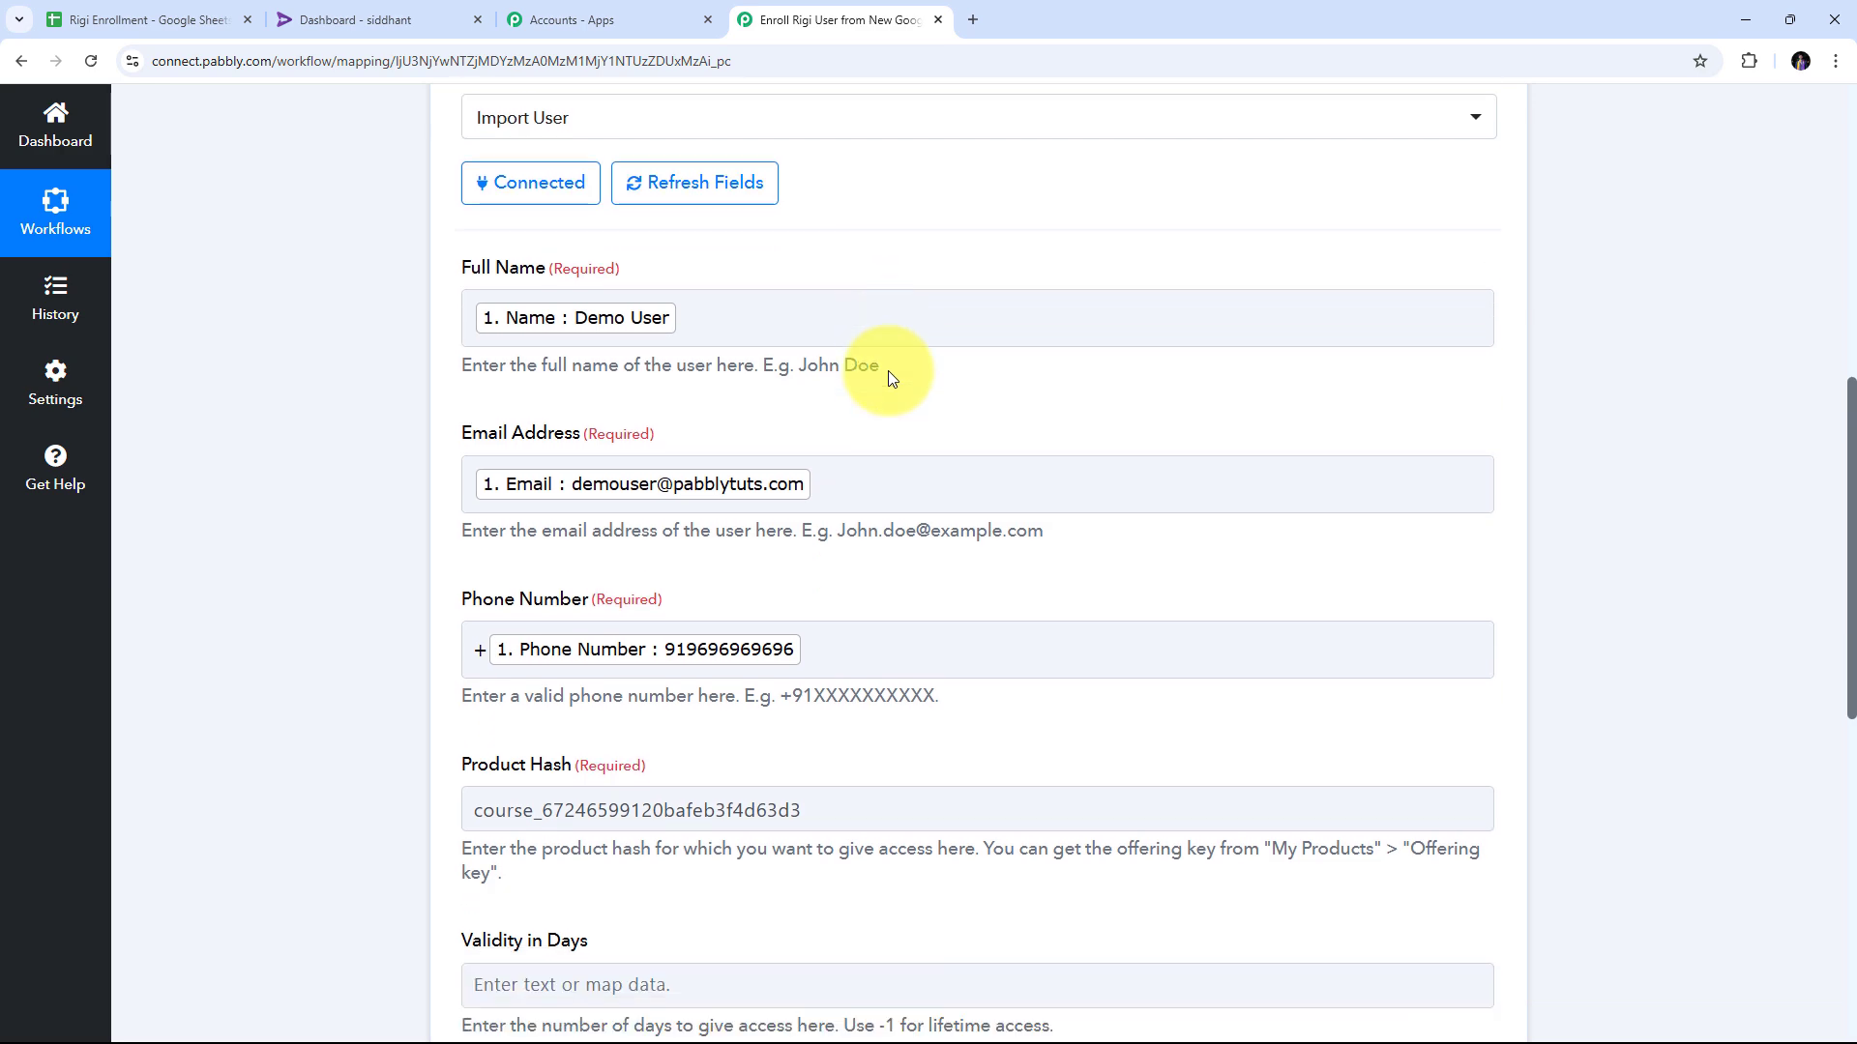
{"action": "scroll", "coordinate": [888, 376], "scroll_direction": "down", "scroll_amount": 3}
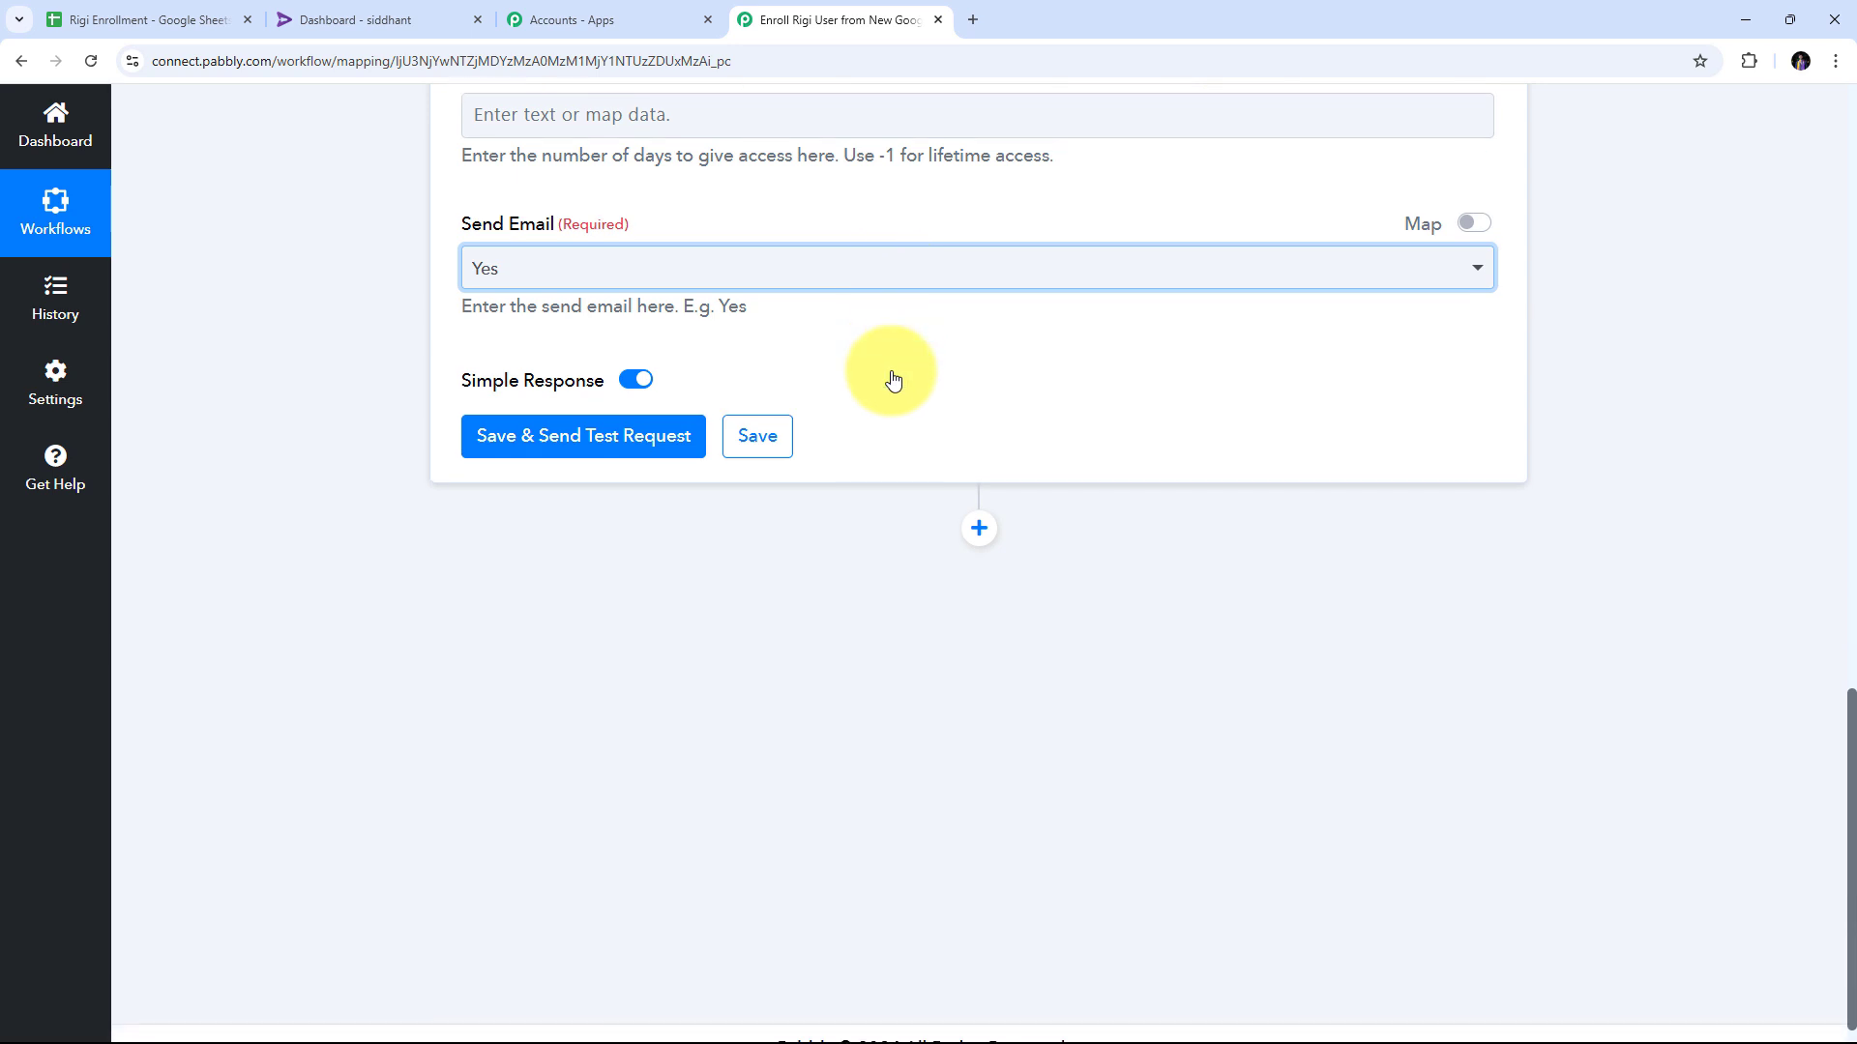
Save the Rigi step and send a test request, returning Message Success with HTTP/2 200.
{"action": "left_click", "coordinate": [572, 452]}
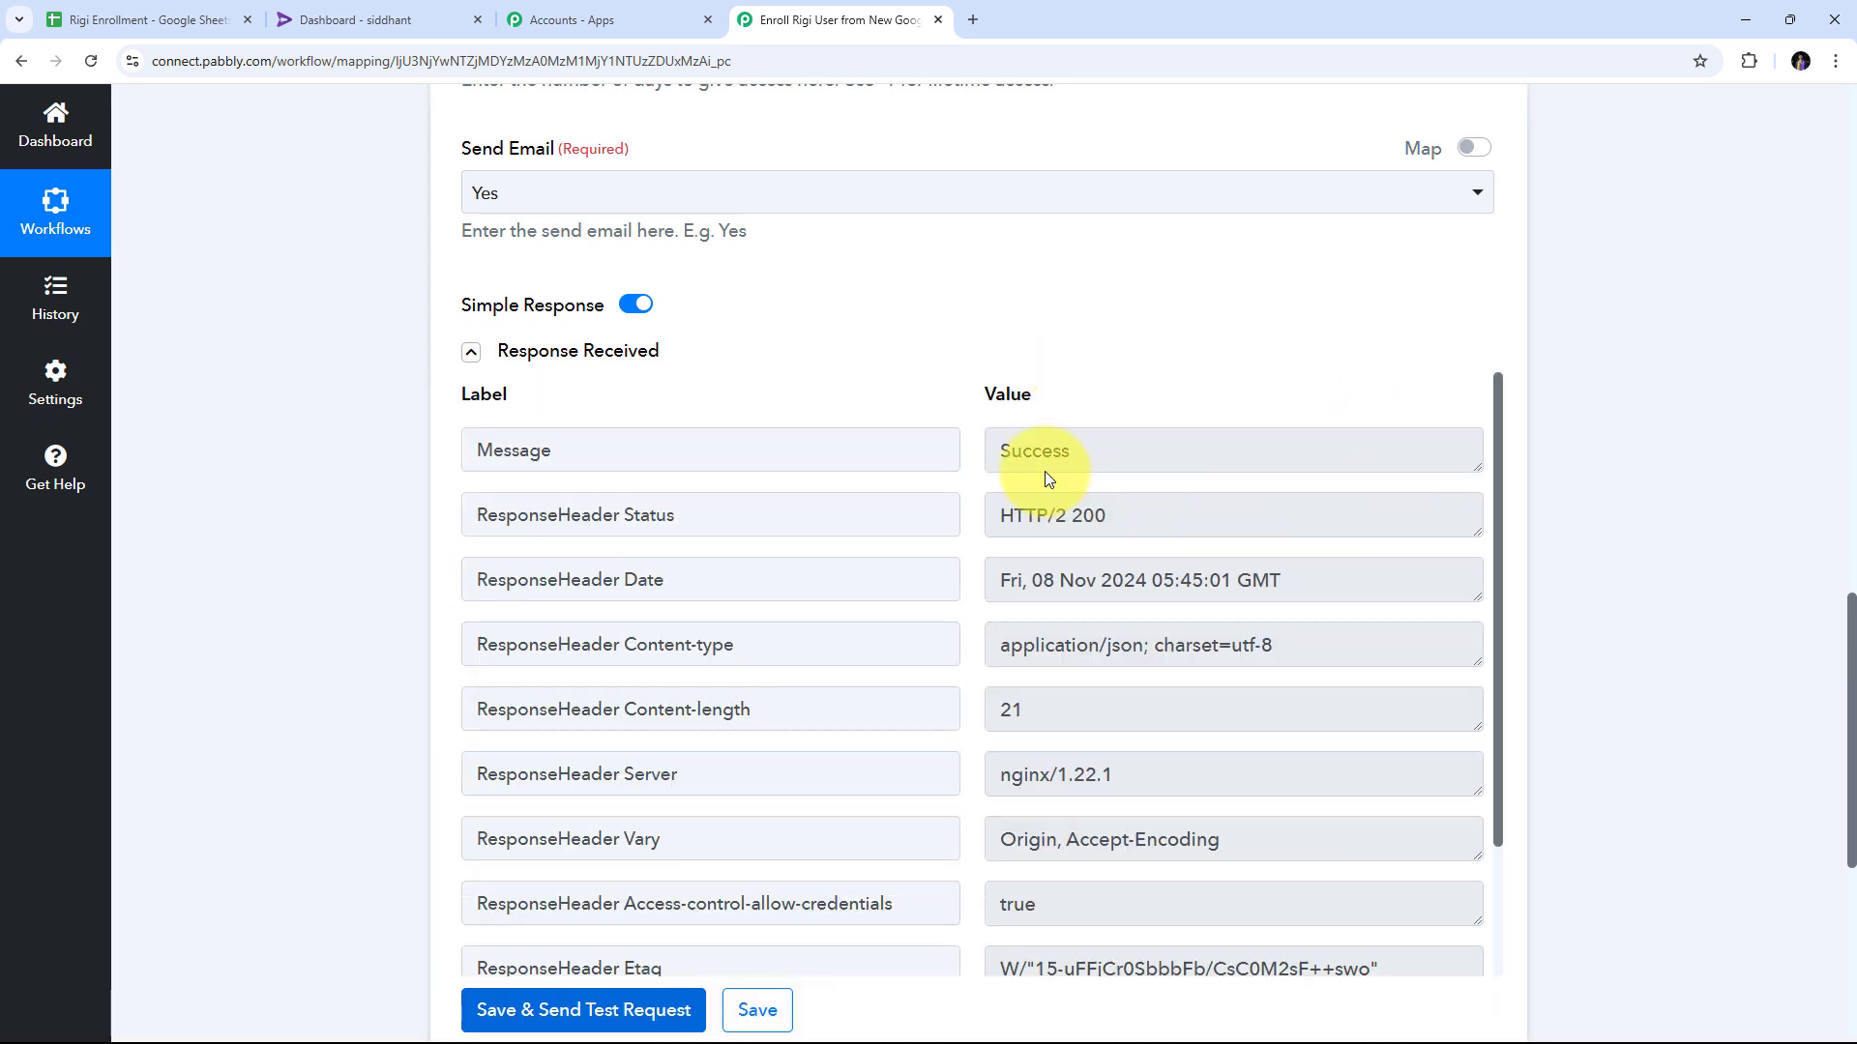
{"action": "scroll", "coordinate": [1151, 362], "scroll_direction": "down", "scroll_amount": 1}
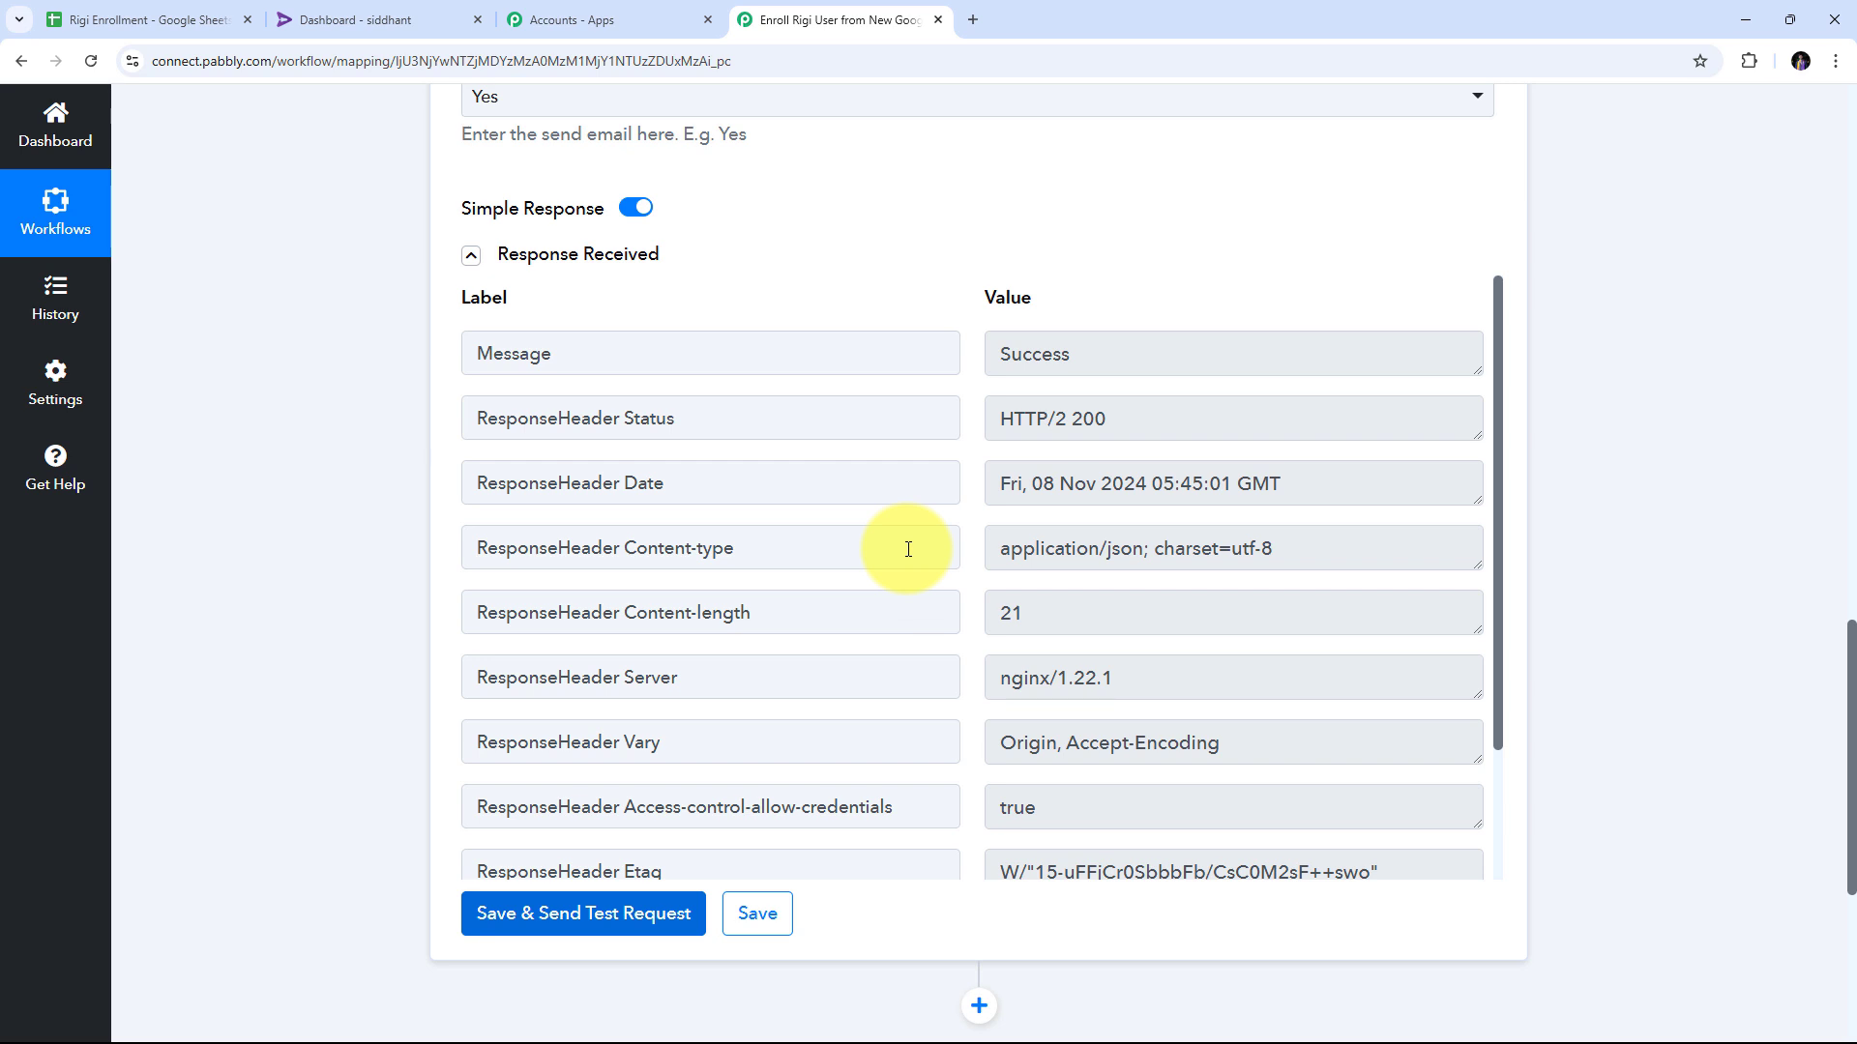
{"action": "left_click", "coordinate": [340, 14]}
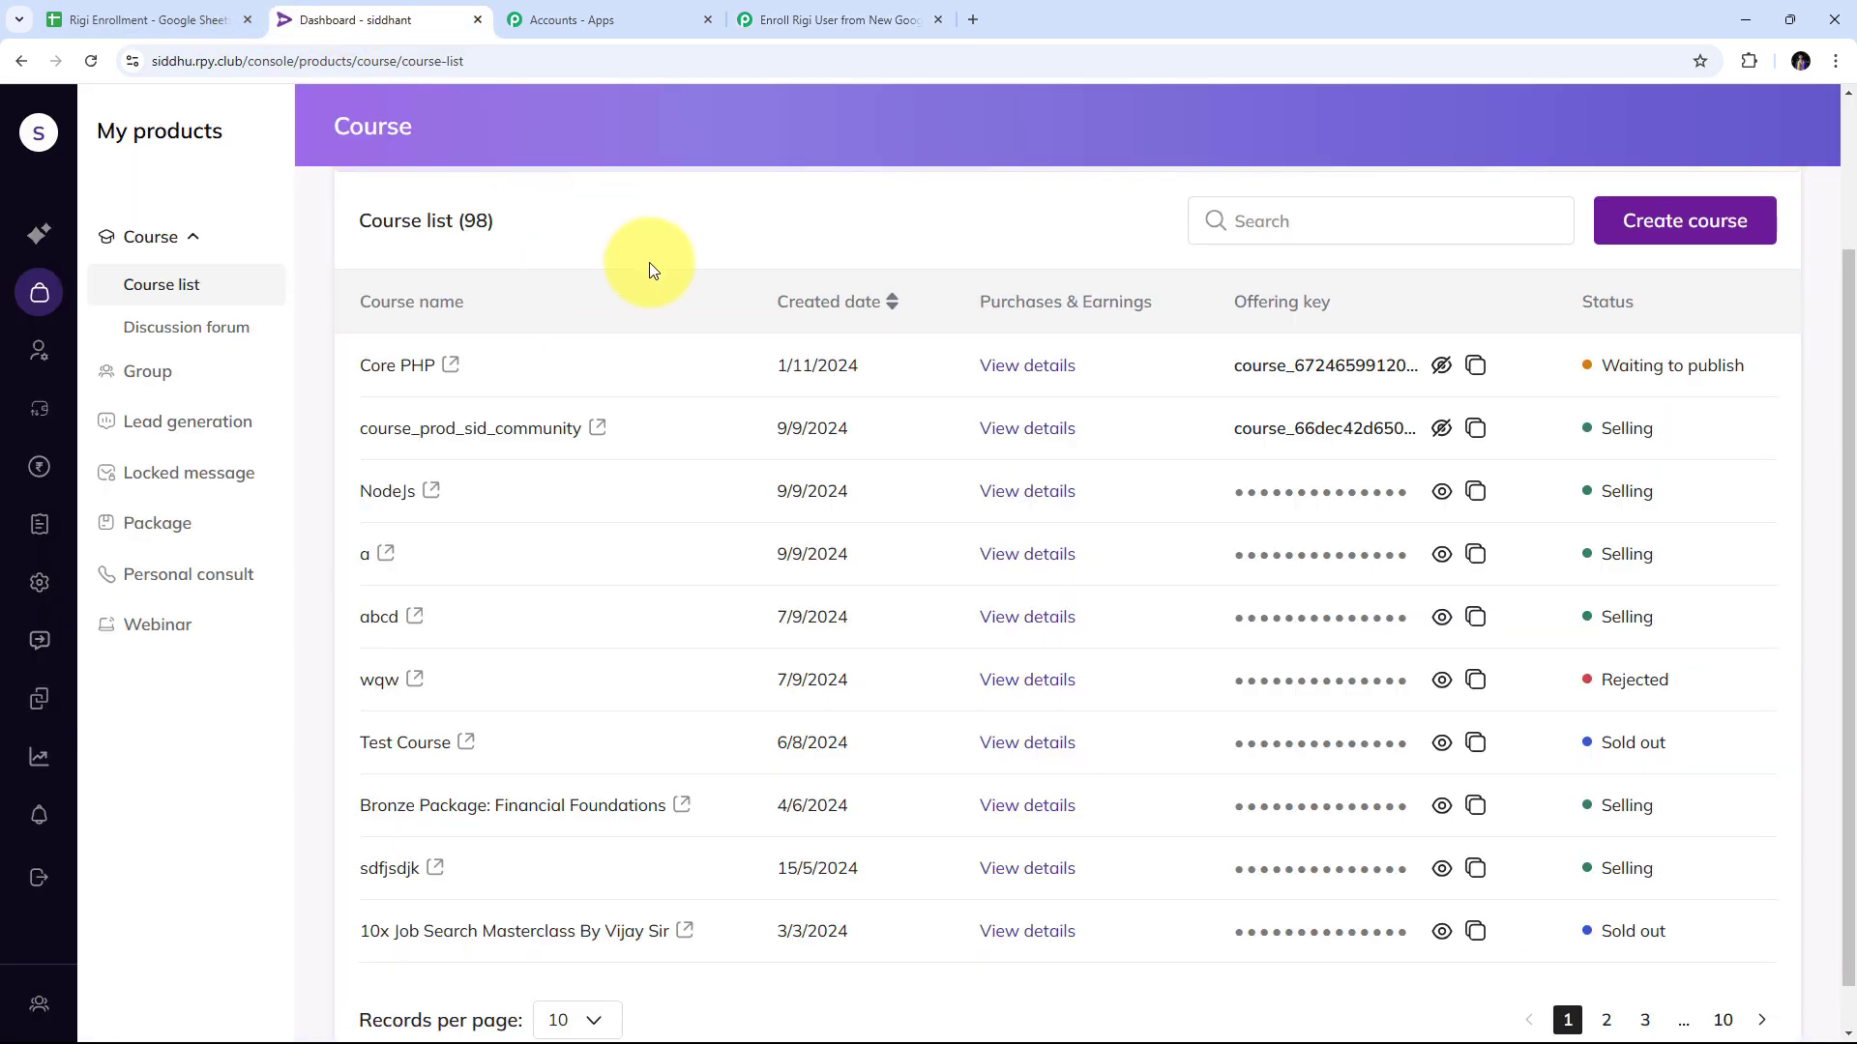
{"action": "left_click", "coordinate": [39, 350]}
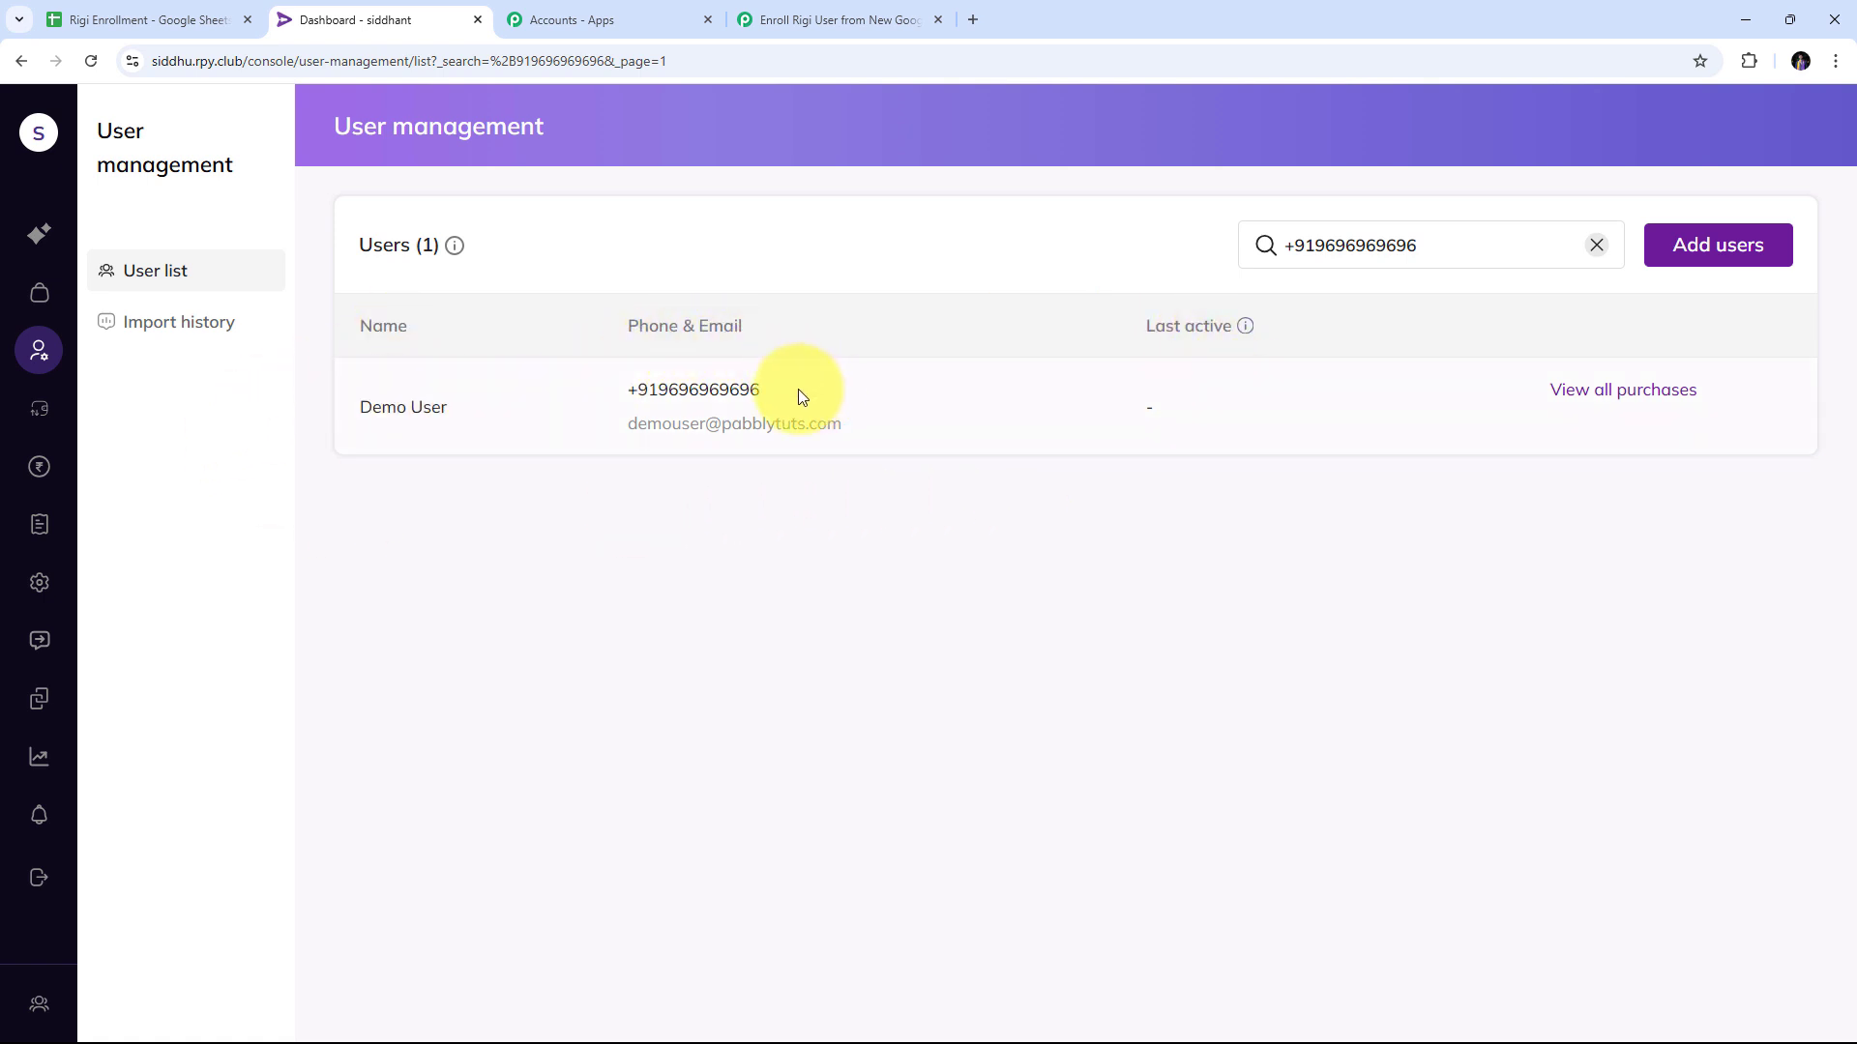
{"action": "left_click_drag", "start_coordinate": [799, 391], "coordinate": [587, 392]}
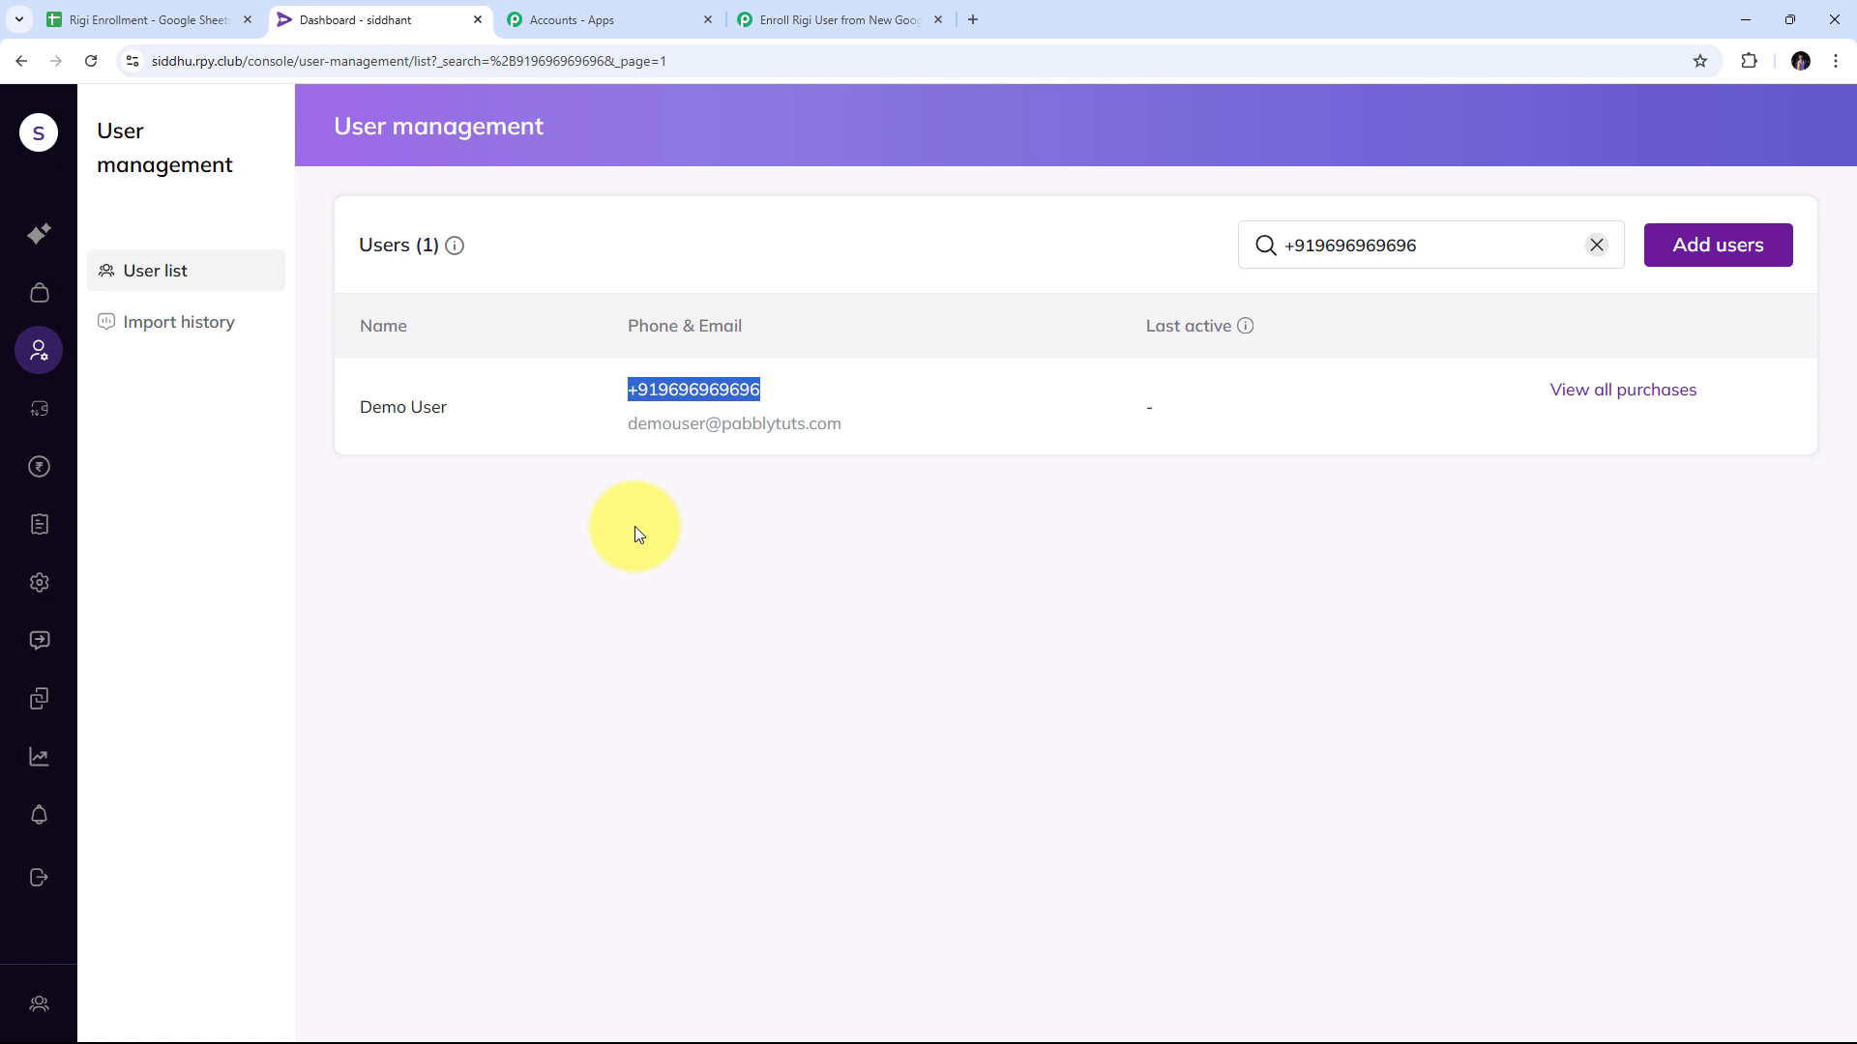
Fill row 3 of Rigi Enrollment with the second person's full name, e-mail and phone number, then go back to Rigi.
{"action": "left_click", "coordinate": [77, 19]}
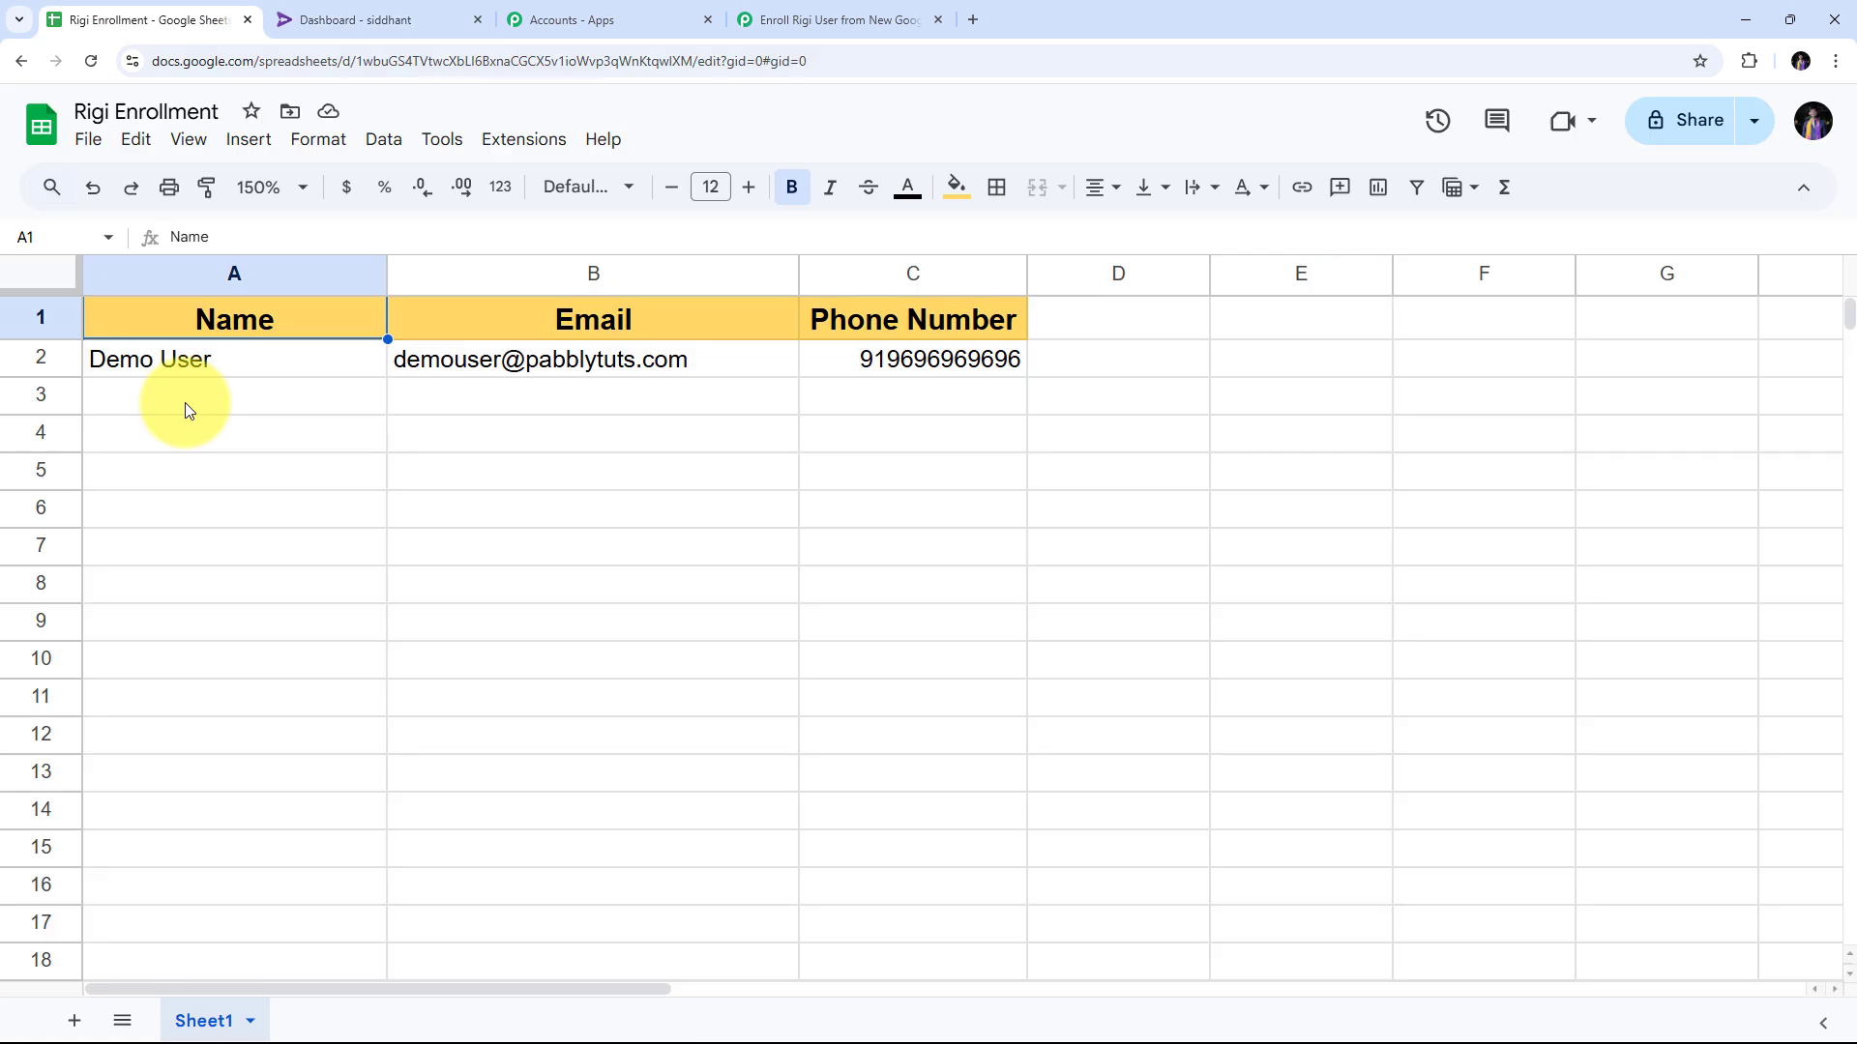
{"action": "double_click", "coordinate": [188, 403]}
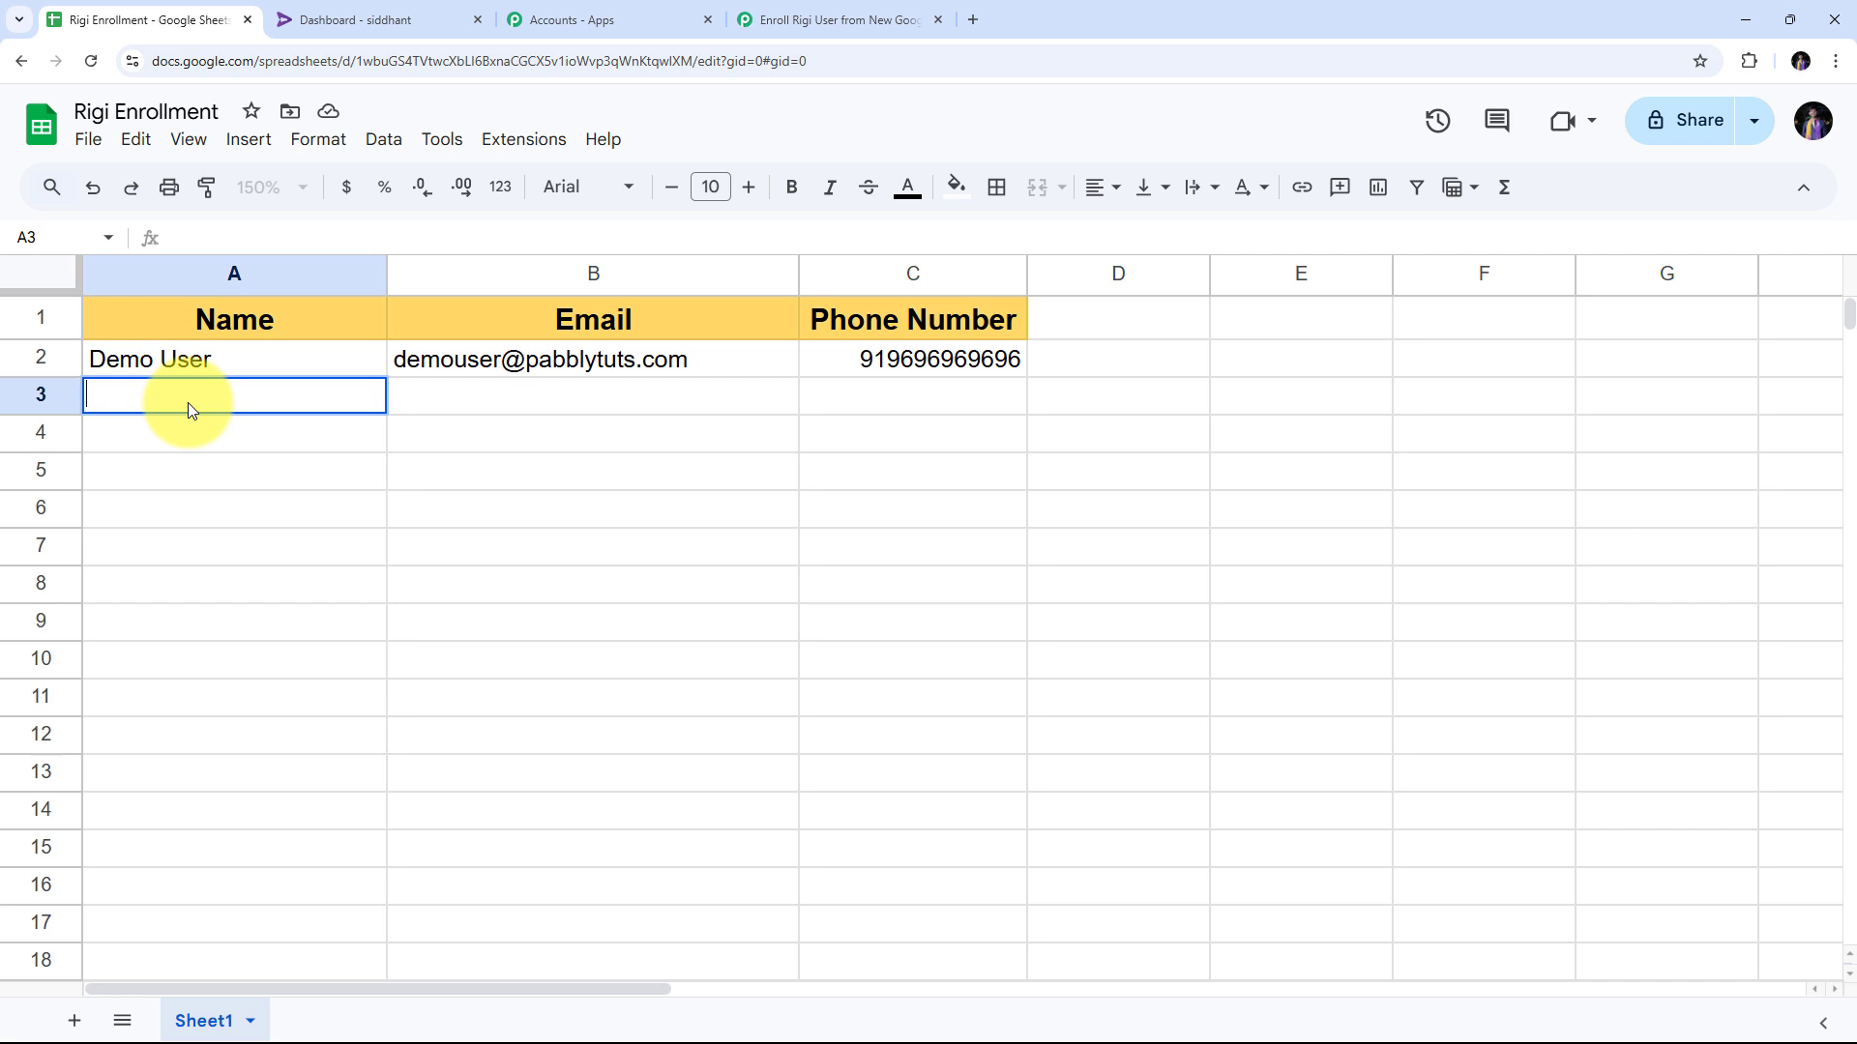
{"action": "key", "text": "Tab"}
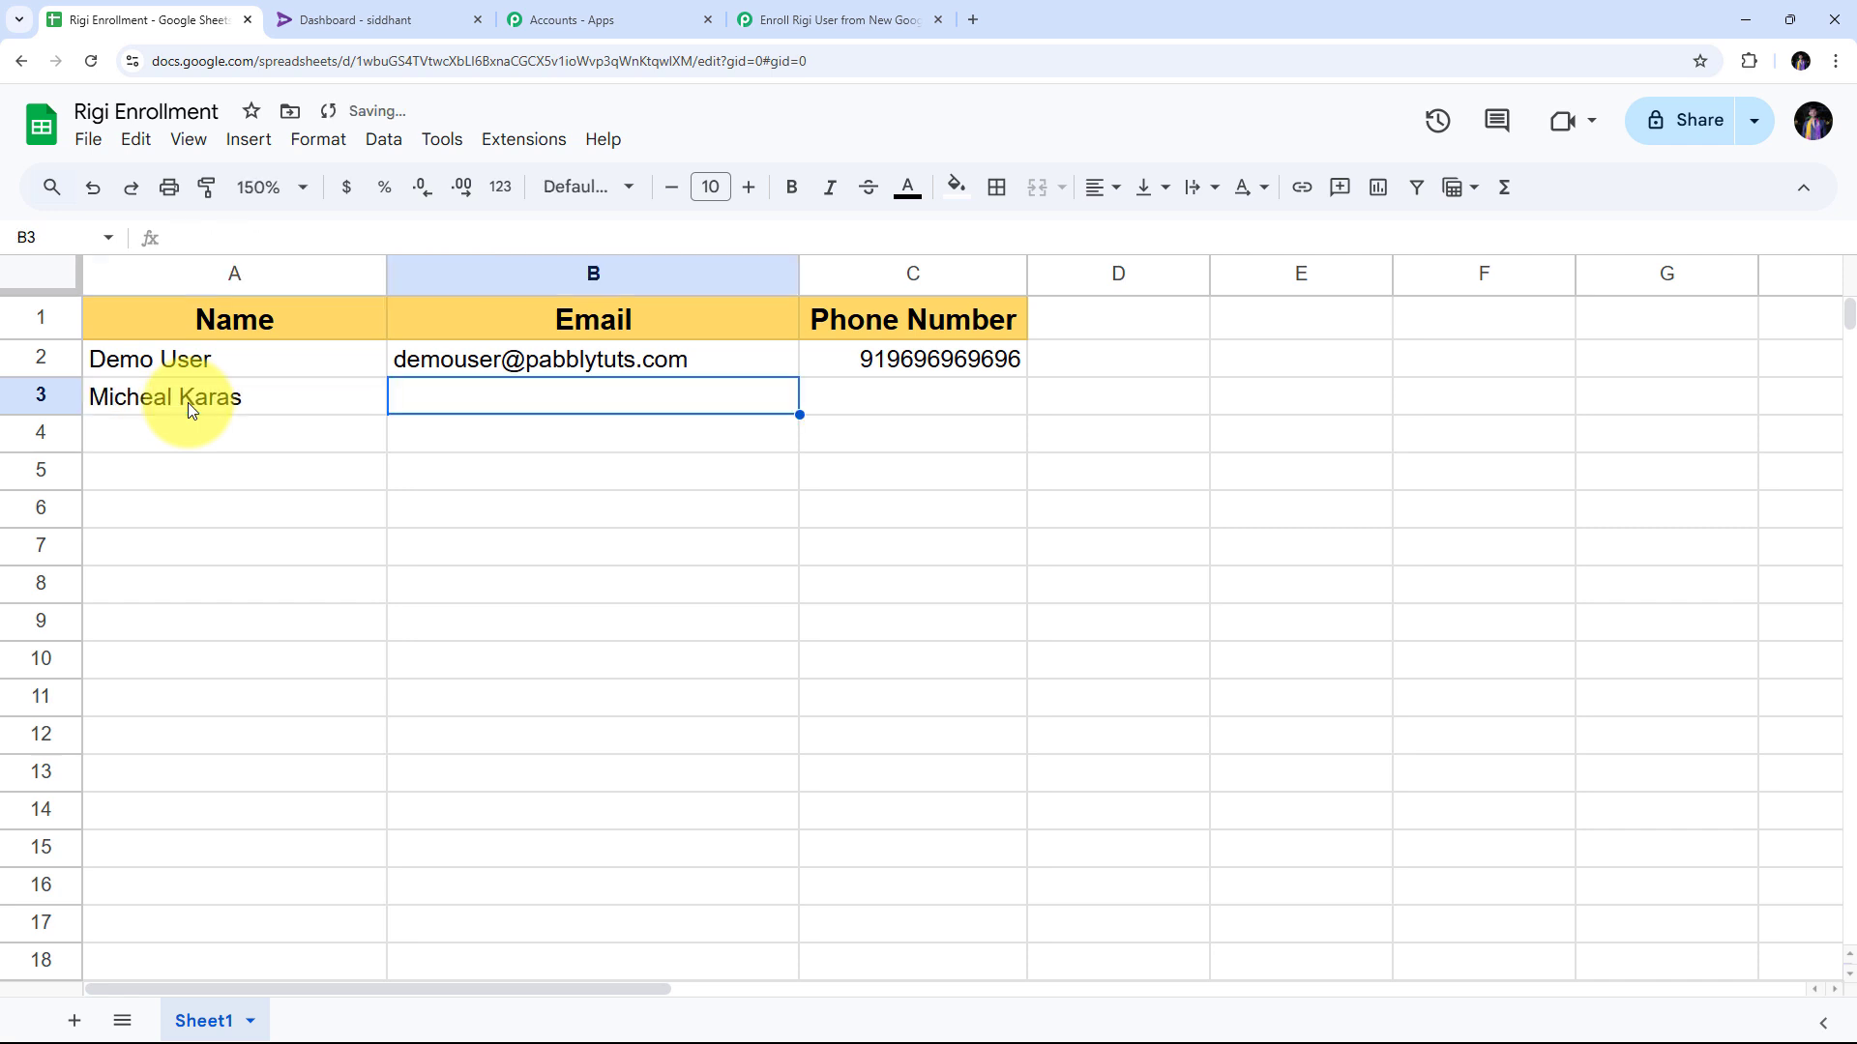
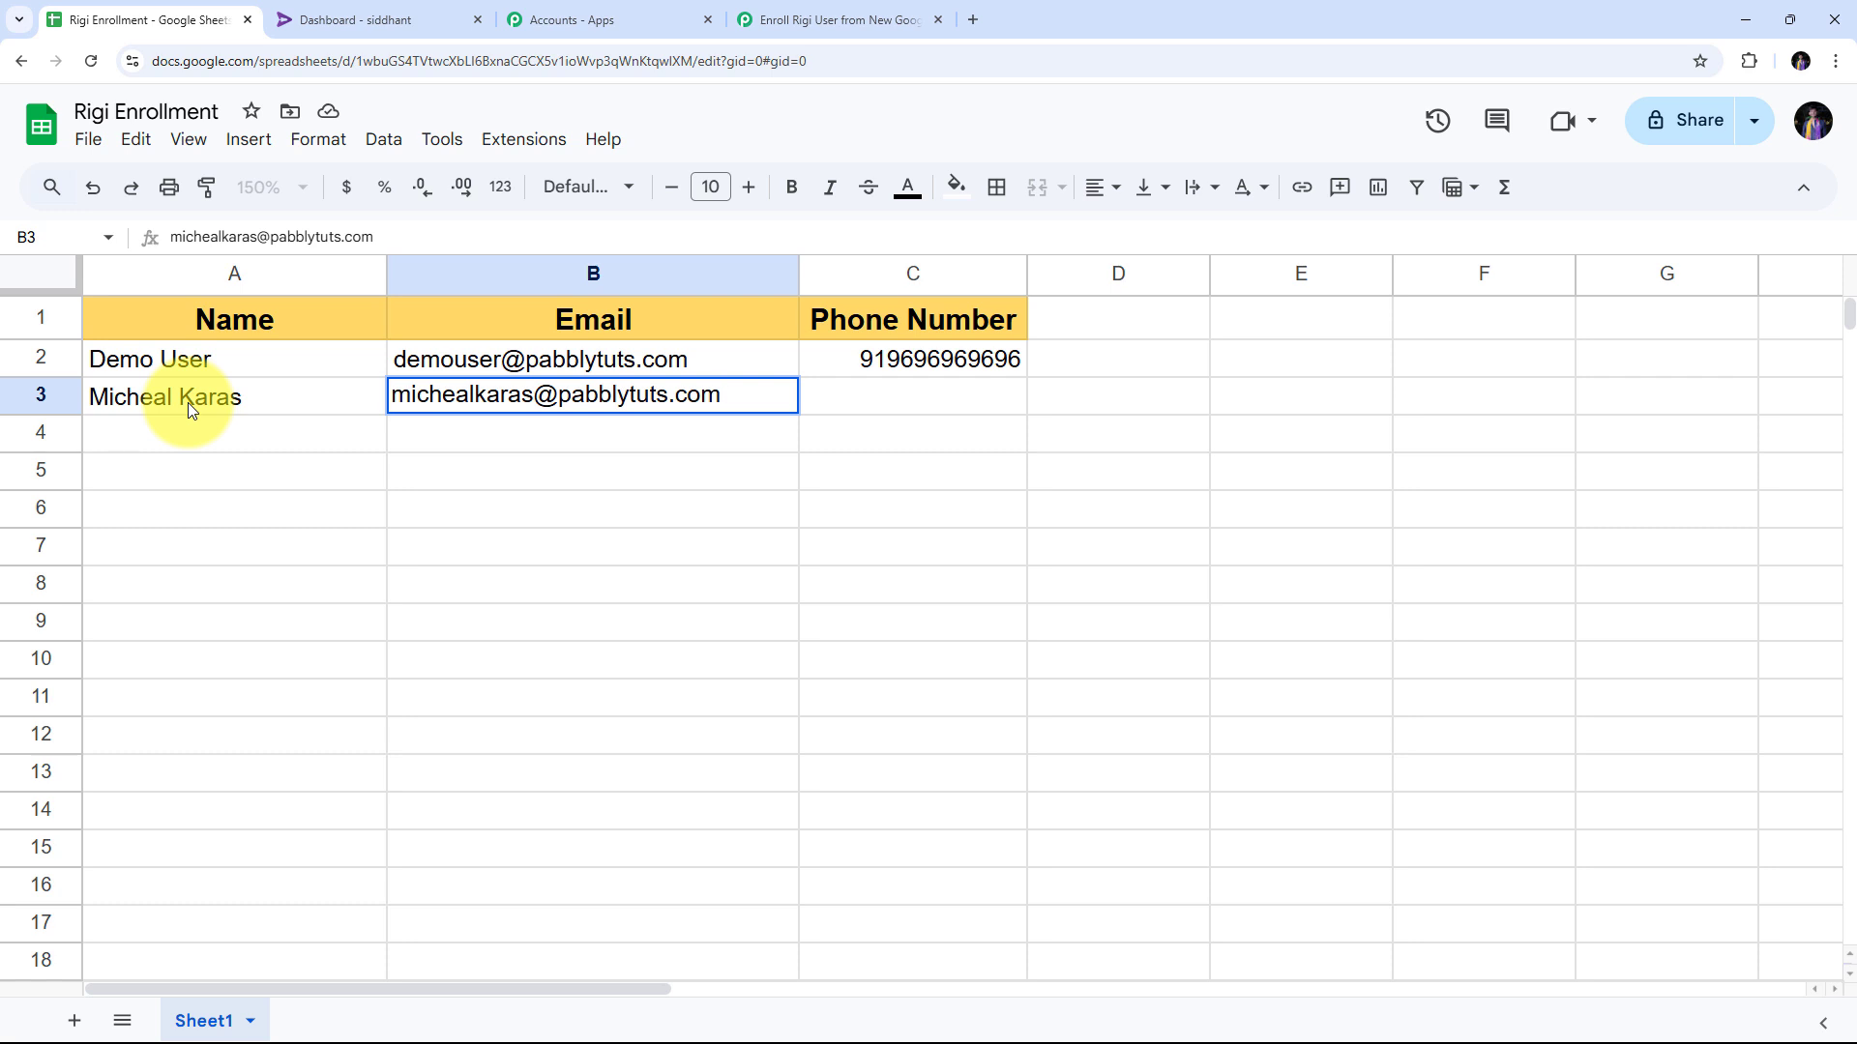
{"action": "key", "text": "Tab"}
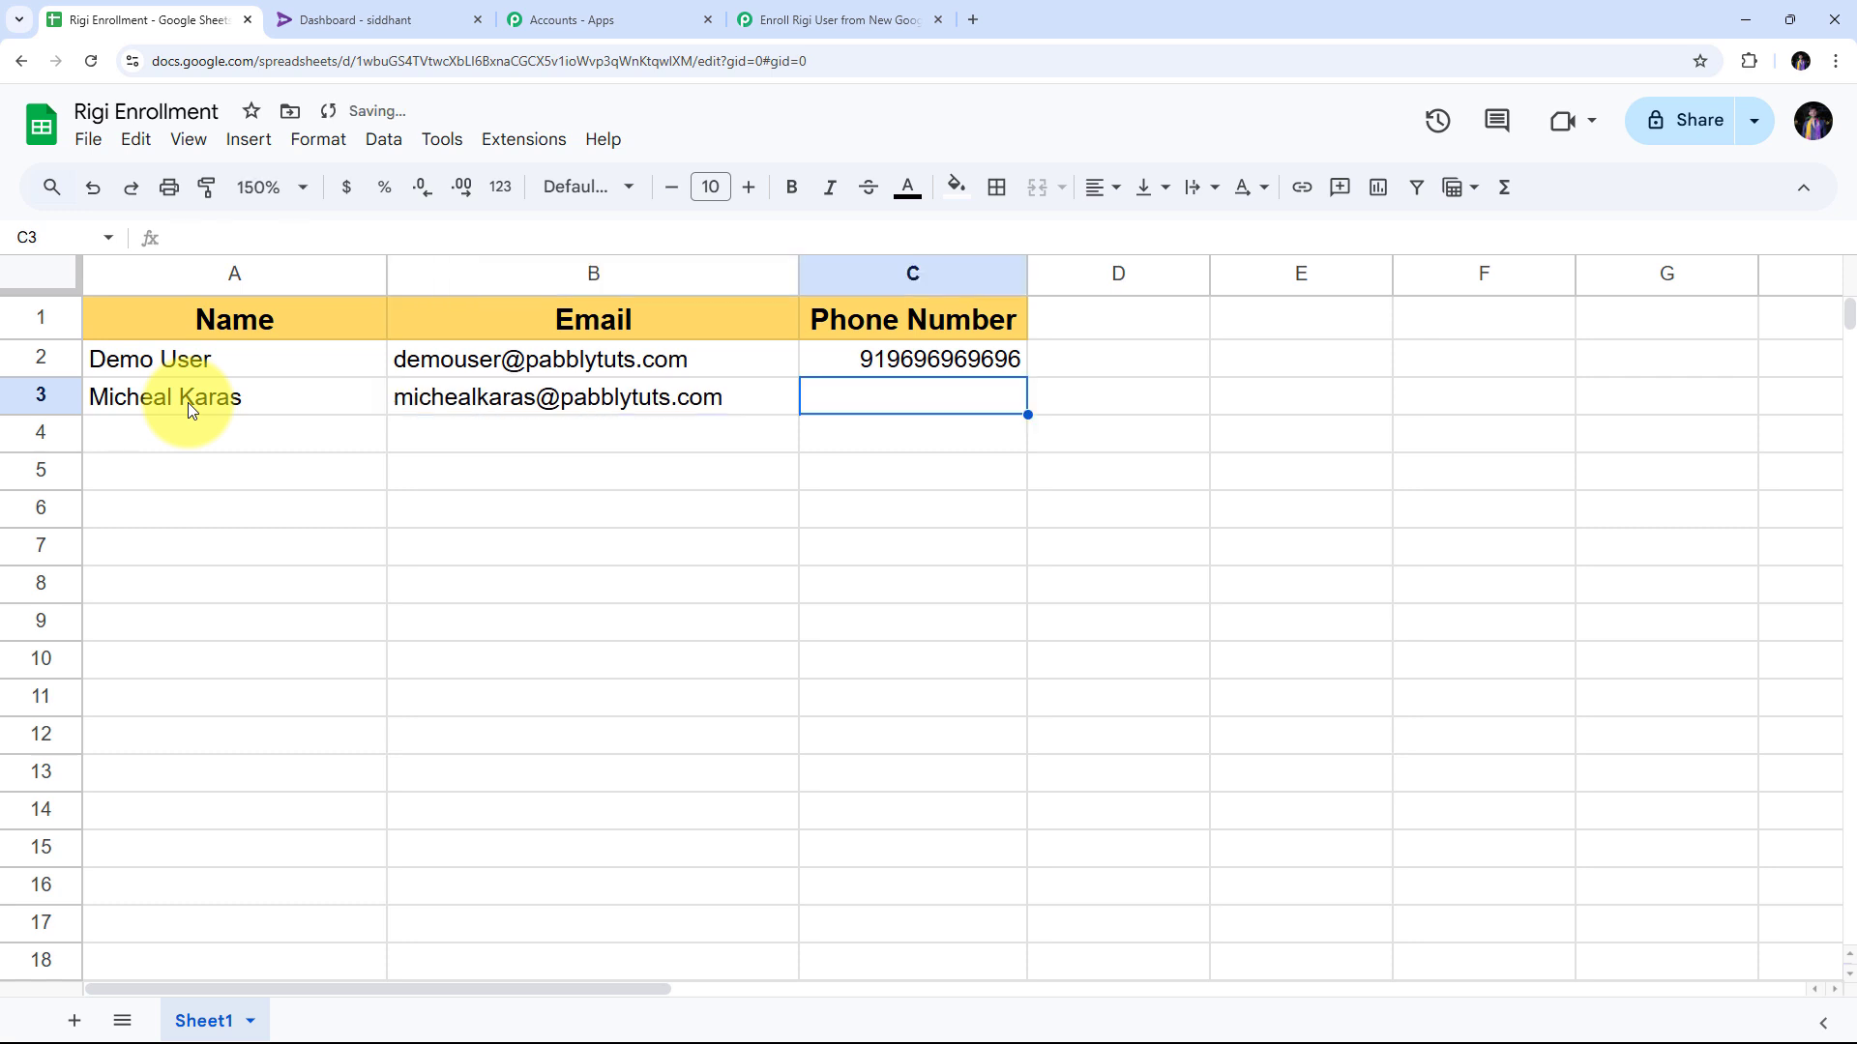
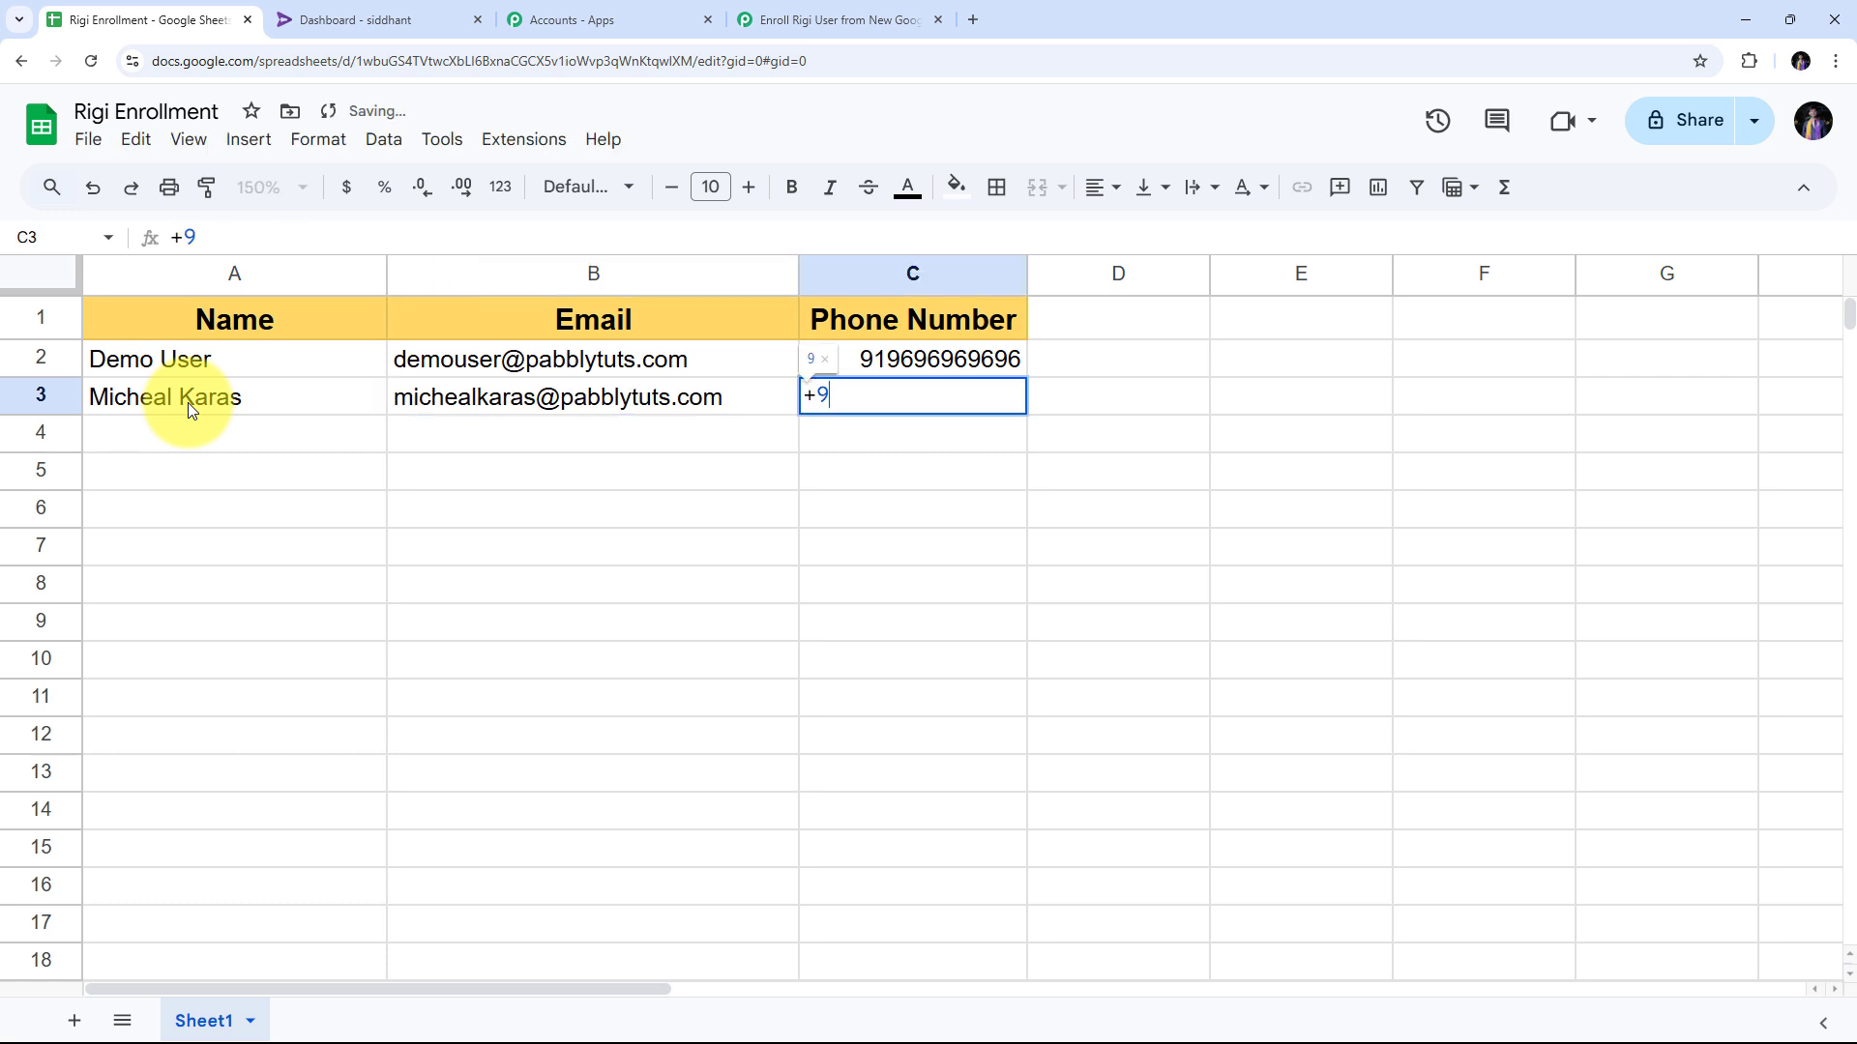
{"action": "key", "text": "Return"}
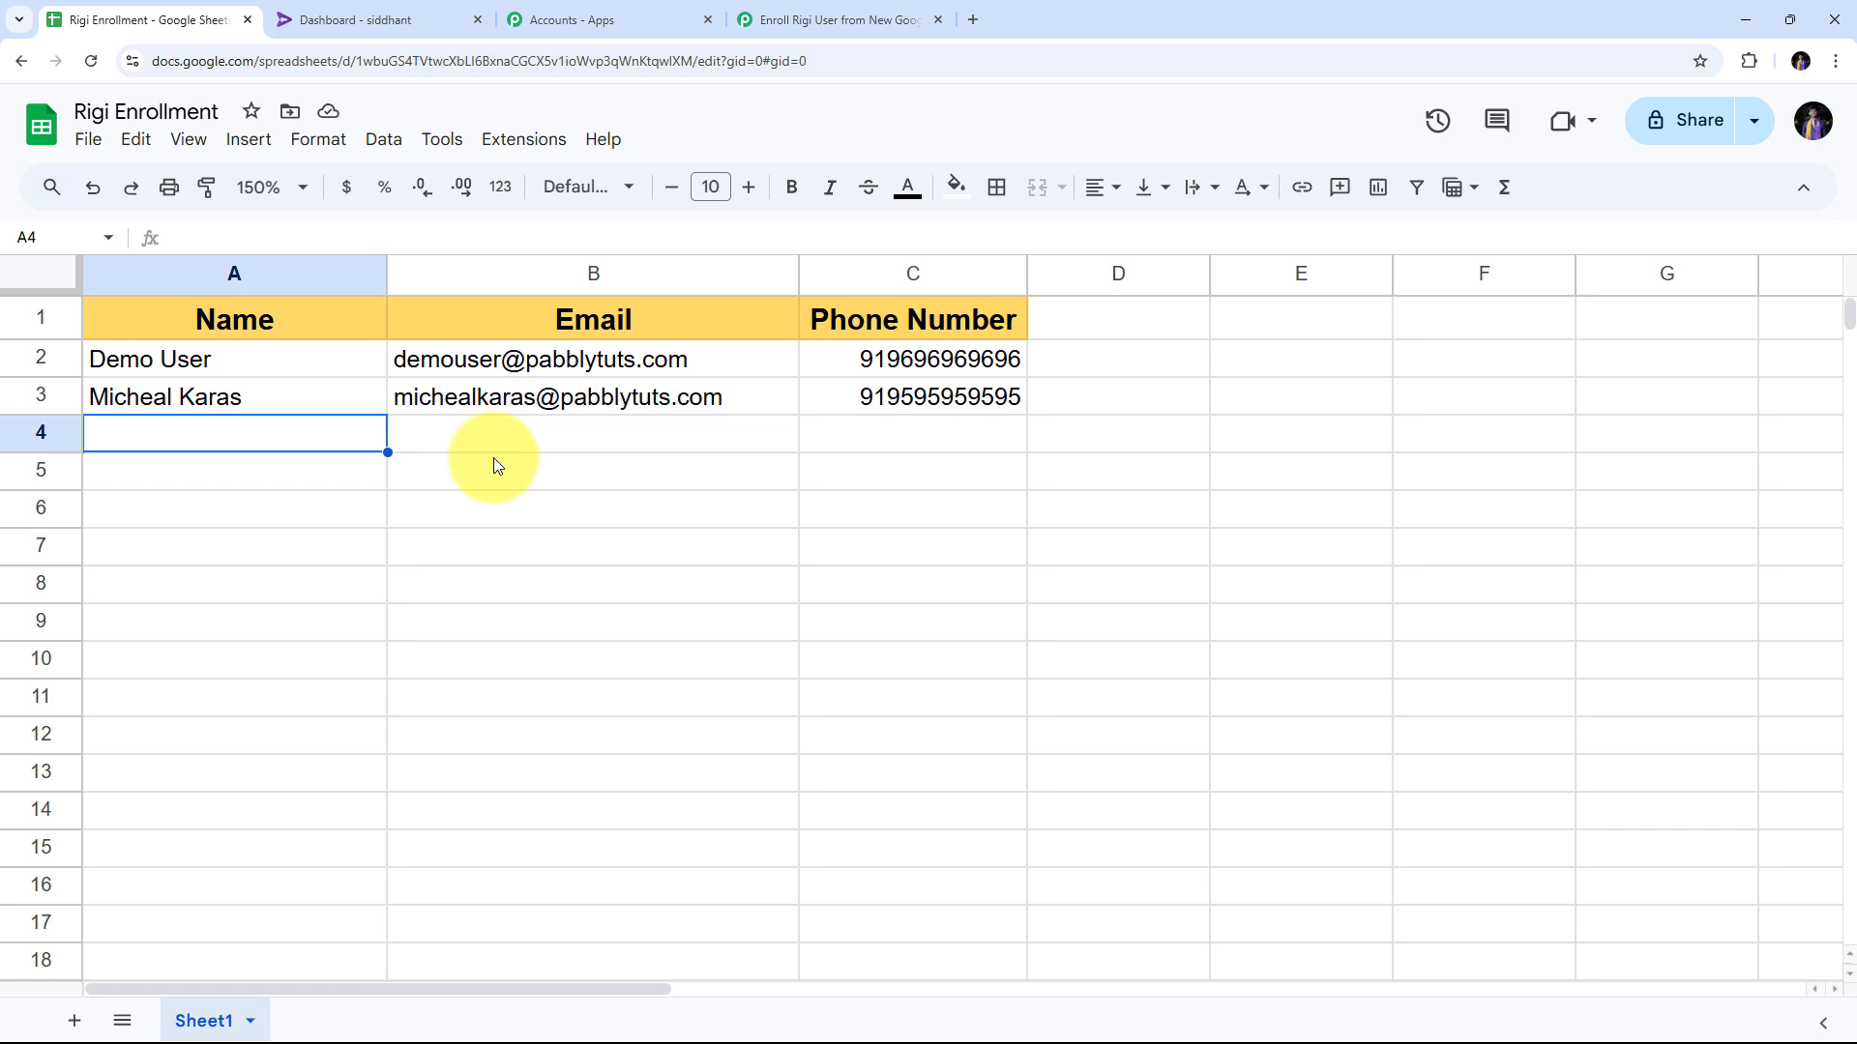
{"action": "left_click", "coordinate": [359, 19]}
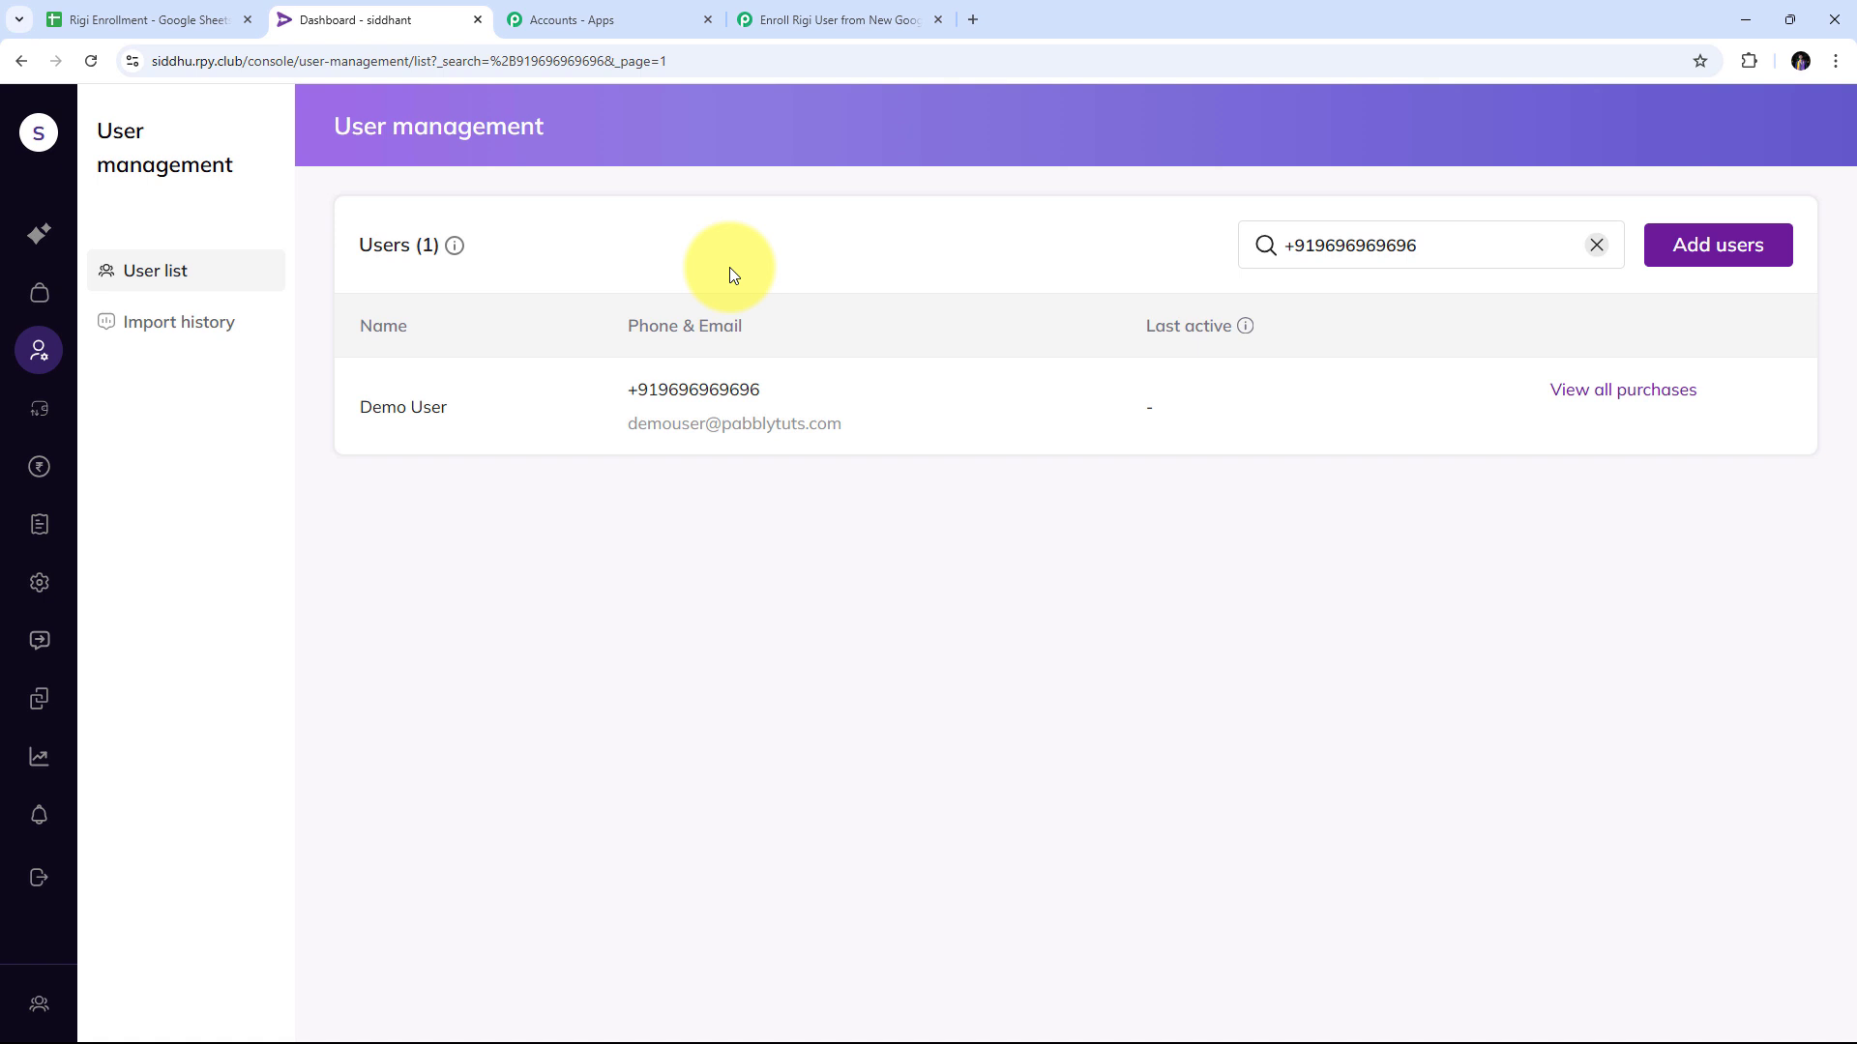
Search Rigi's user list for the new phone number and highlight the matching user's phone and name.
{"action": "triple_click", "coordinate": [1245, 257]}
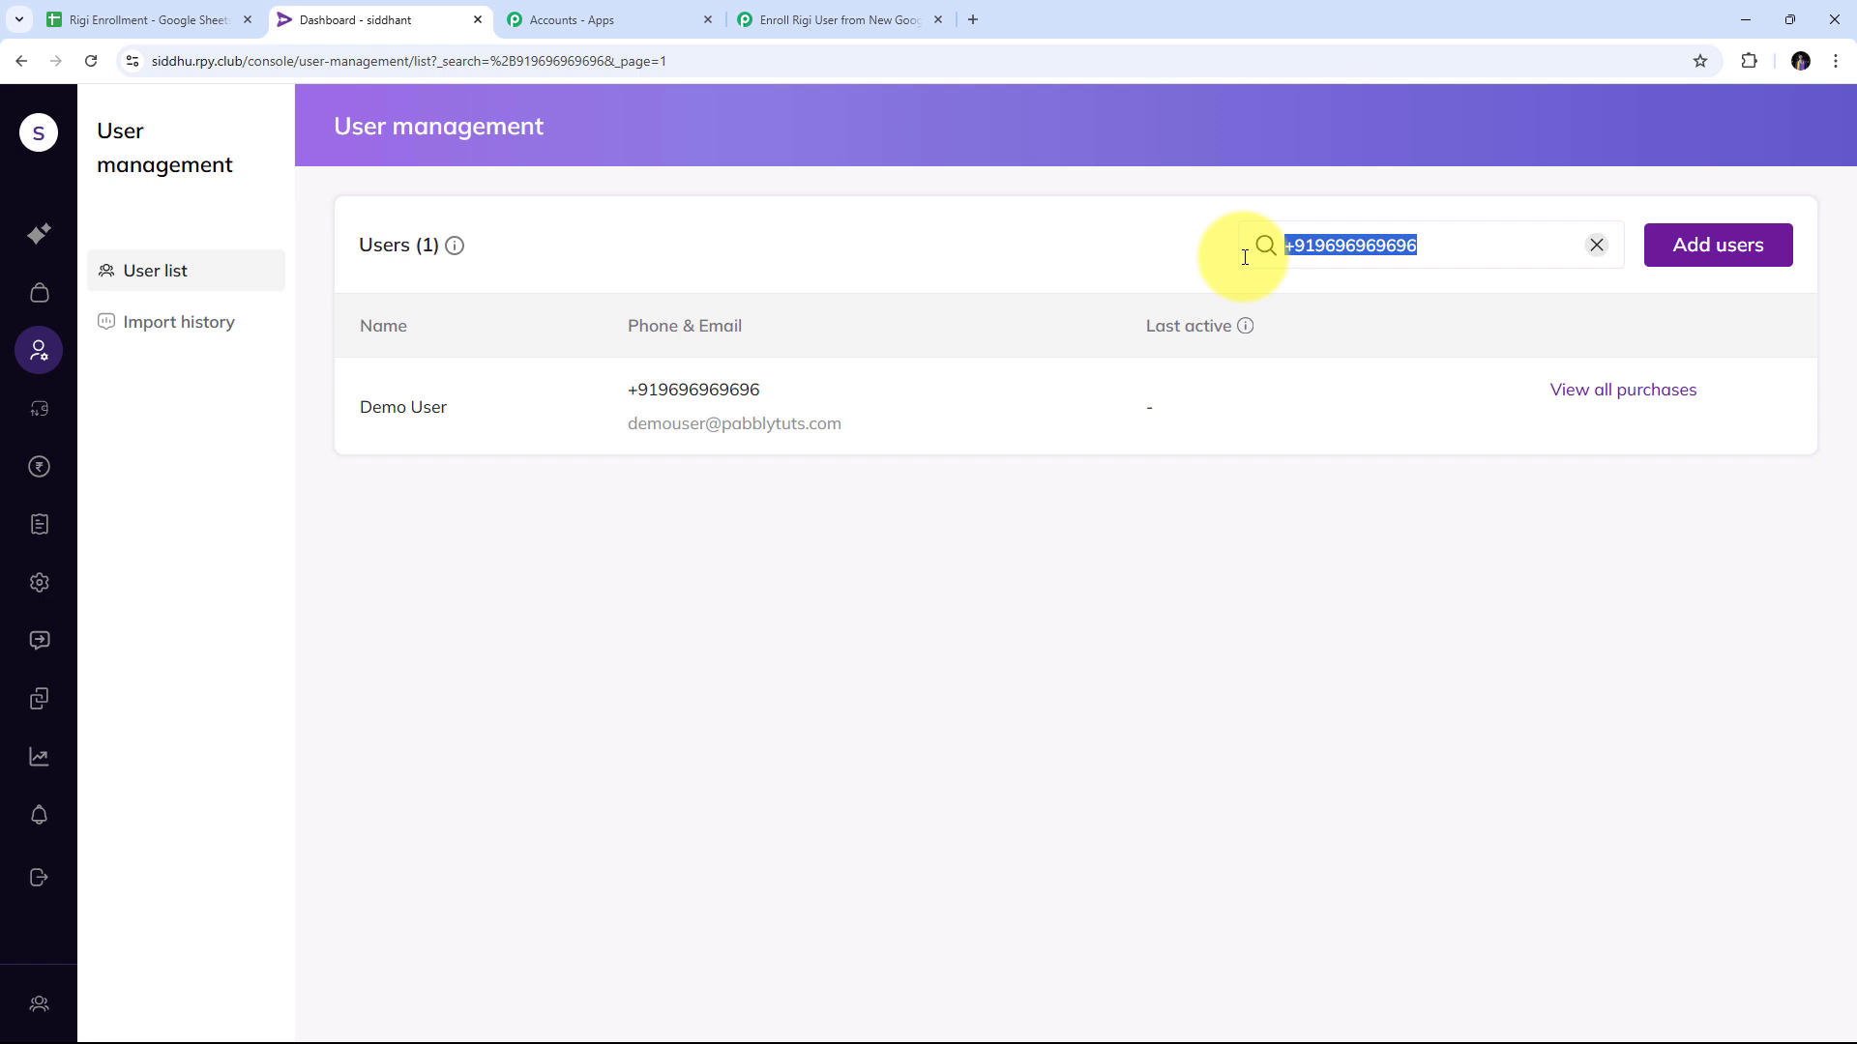
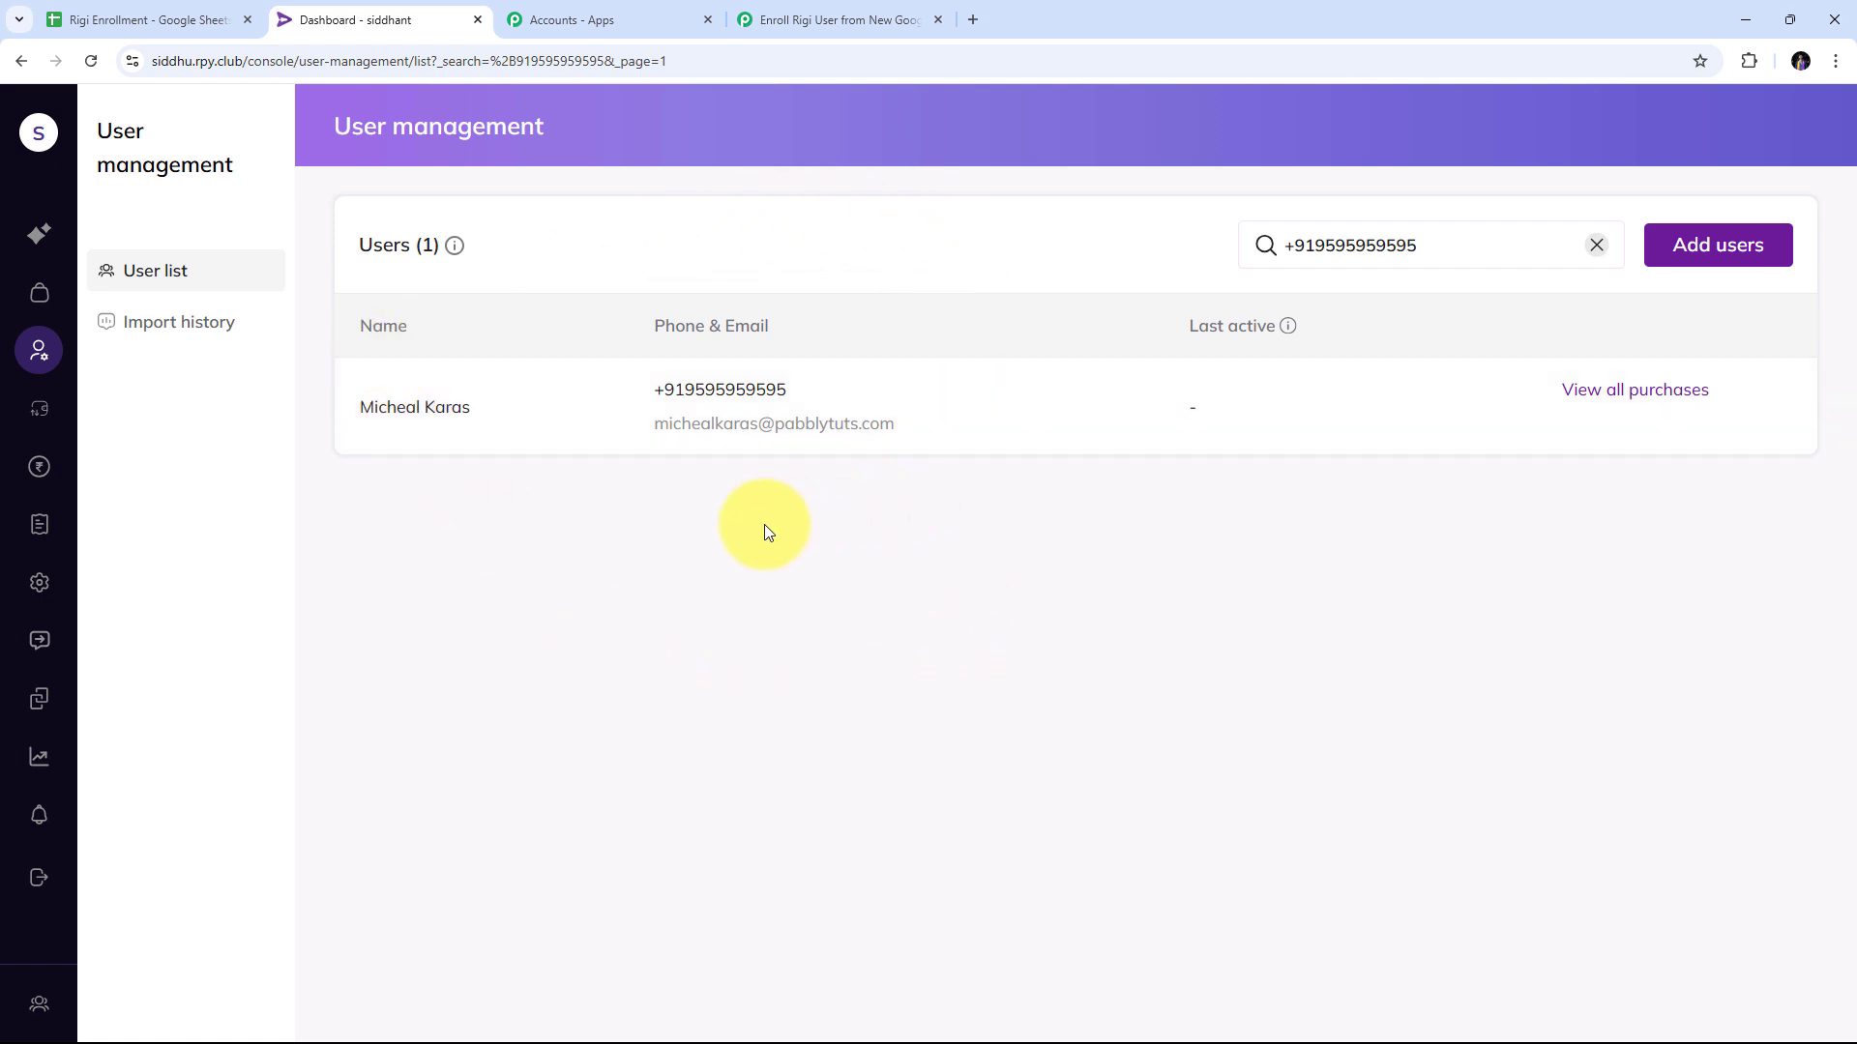
{"action": "left_click_drag", "start_coordinate": [654, 387], "coordinate": [841, 392]}
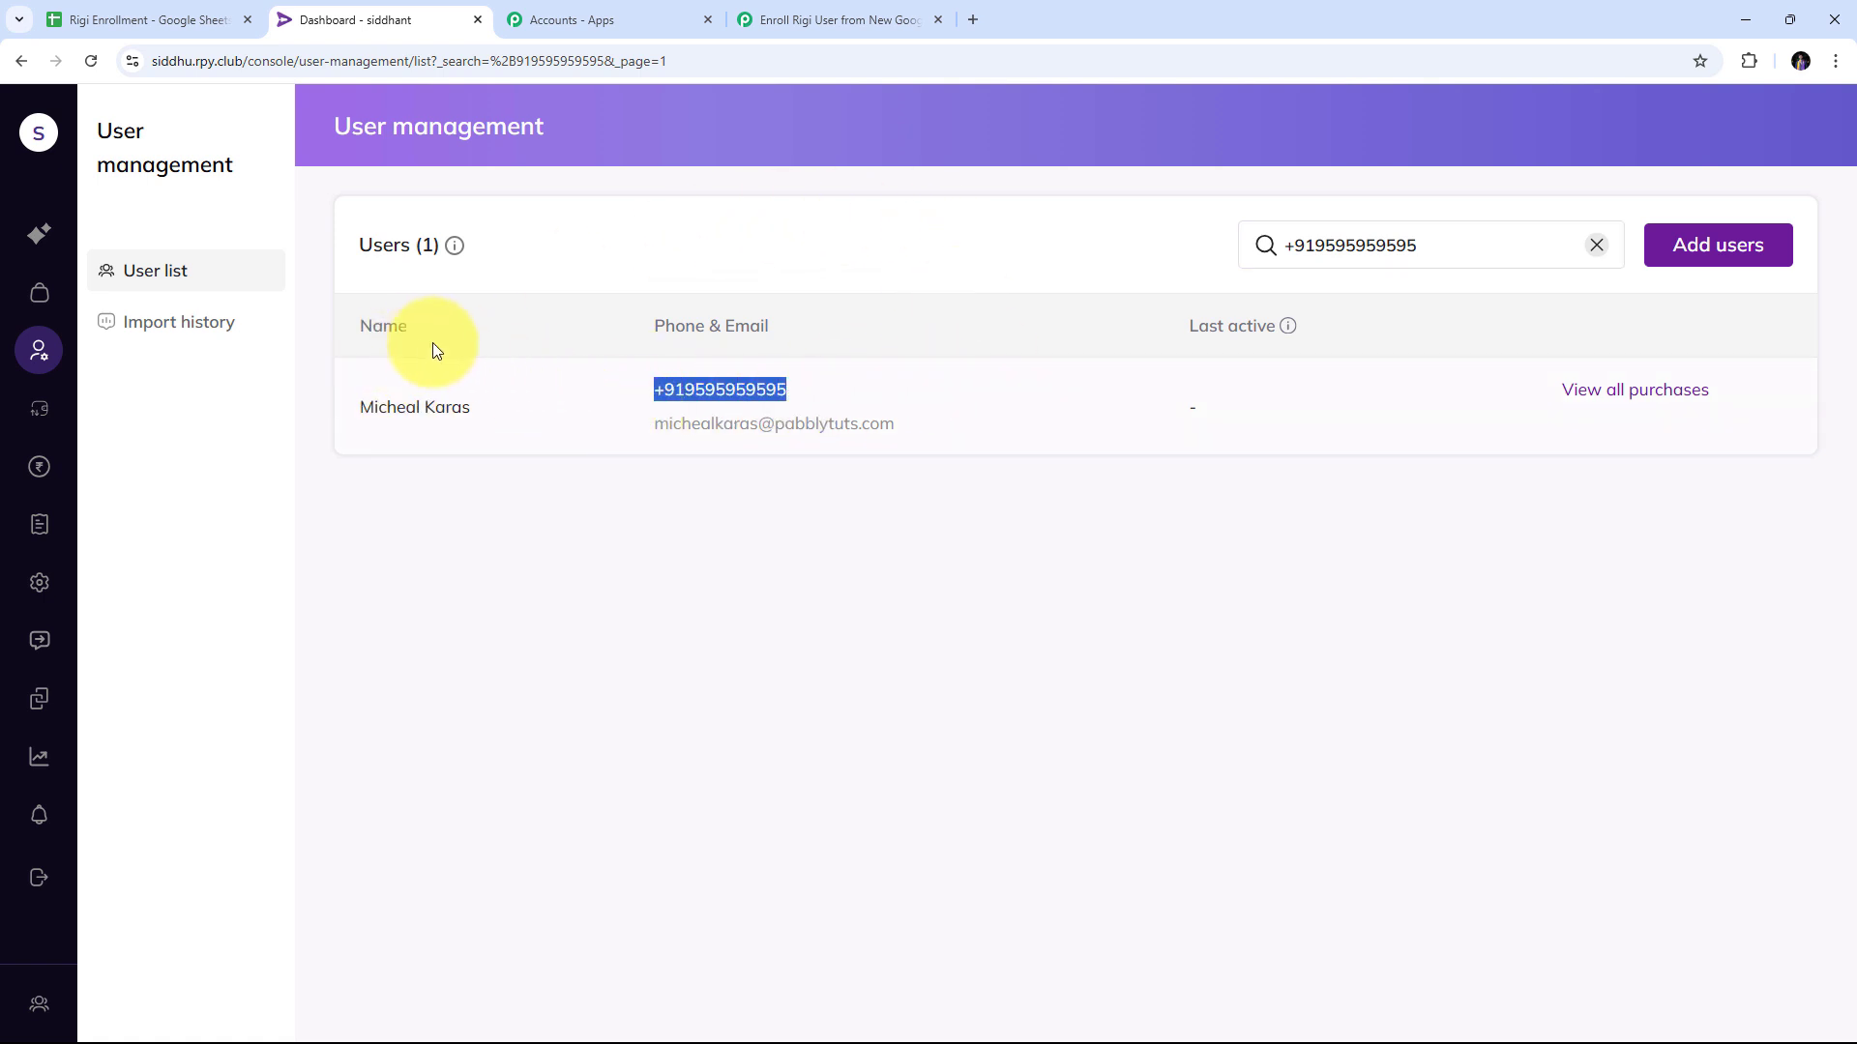
{"action": "left_click_drag", "start_coordinate": [479, 411], "coordinate": [264, 402]}
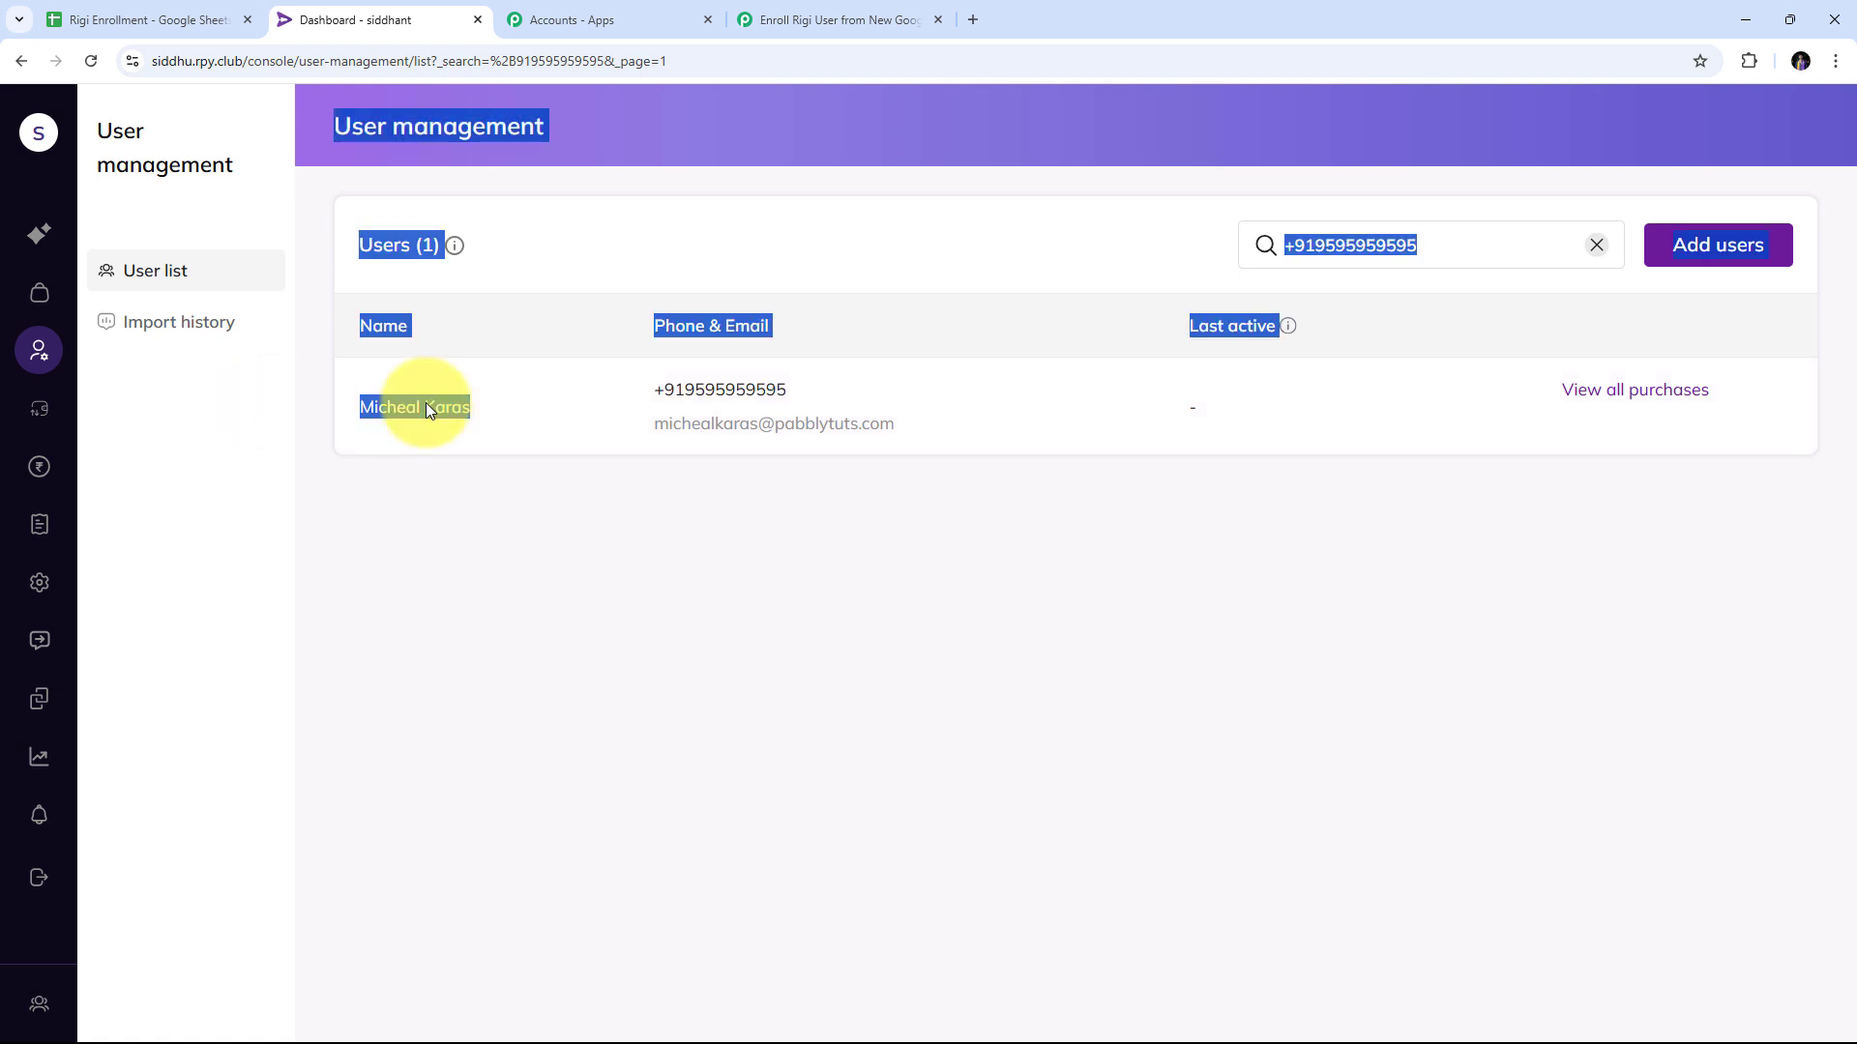
{"action": "left_click", "coordinate": [696, 464]}
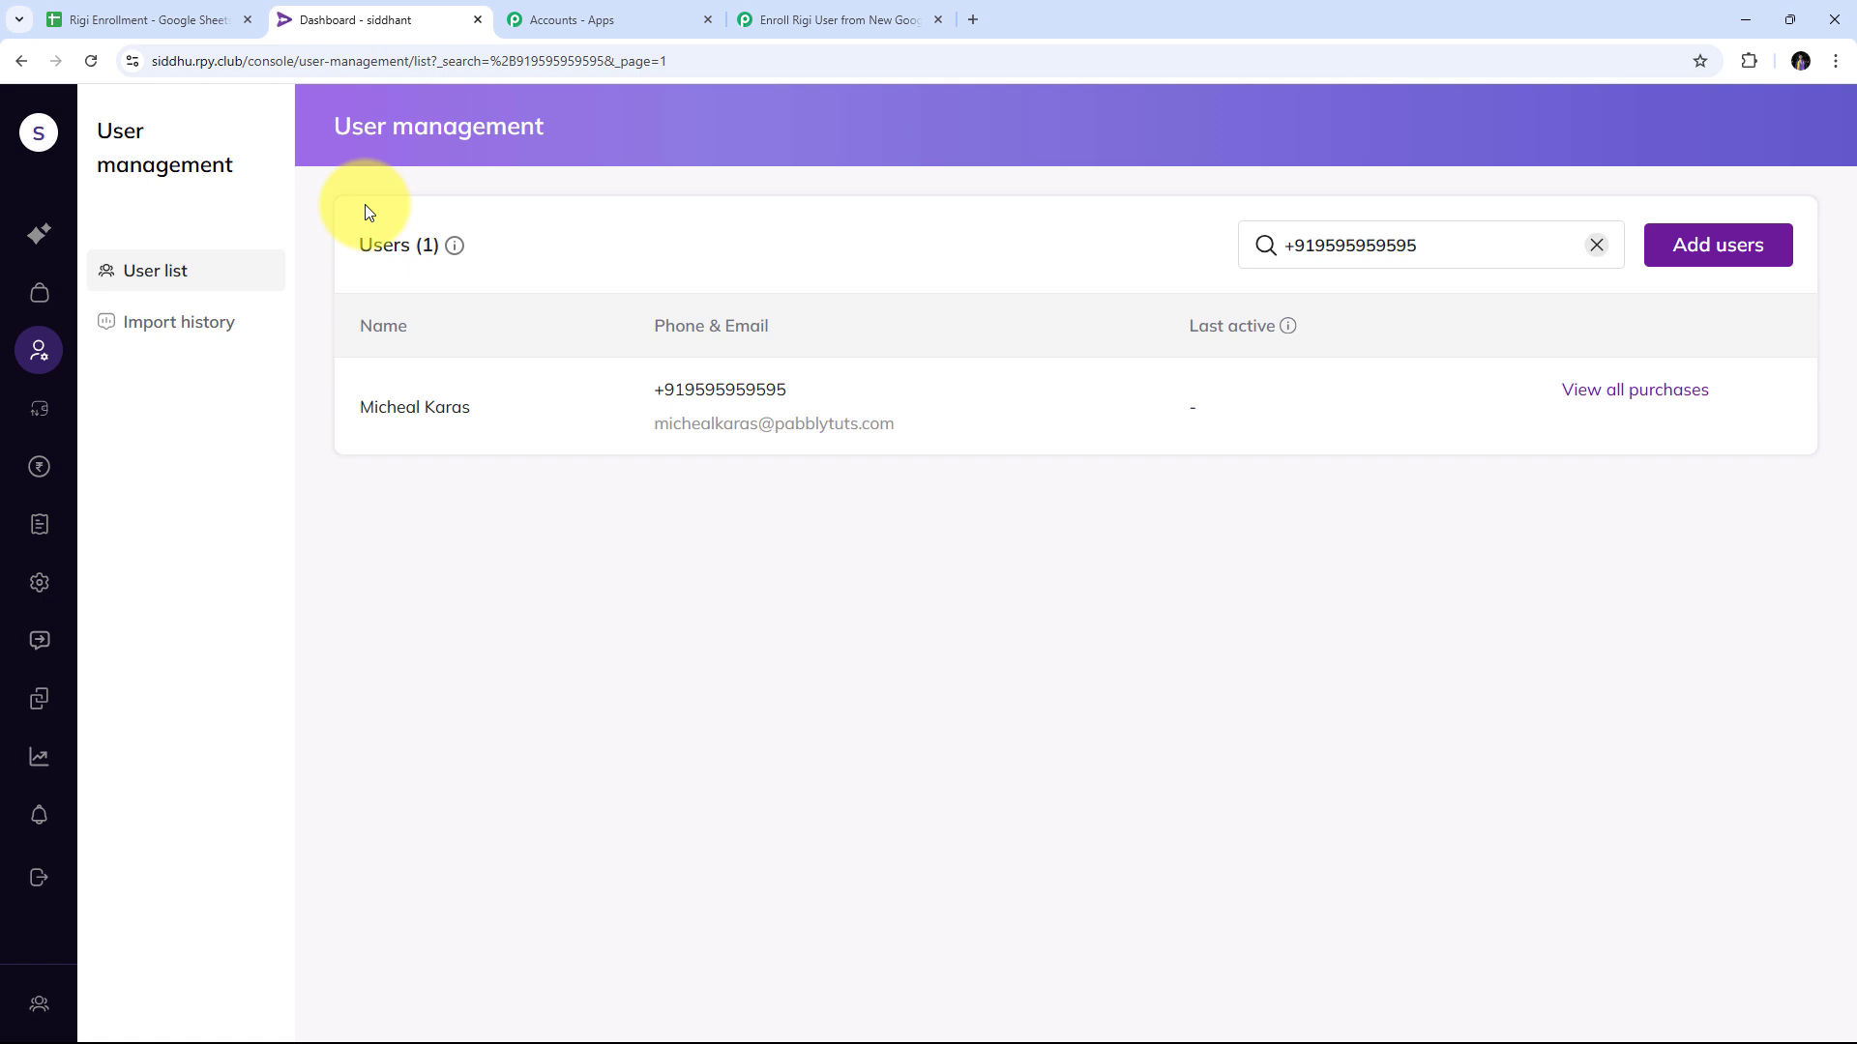
Collapse the Rigi Import User action step in the Enroll Rigi User from New Google Sheets Row workflow.
{"action": "left_click", "coordinate": [795, 21]}
{"action": "left_click", "coordinate": [761, 686]}
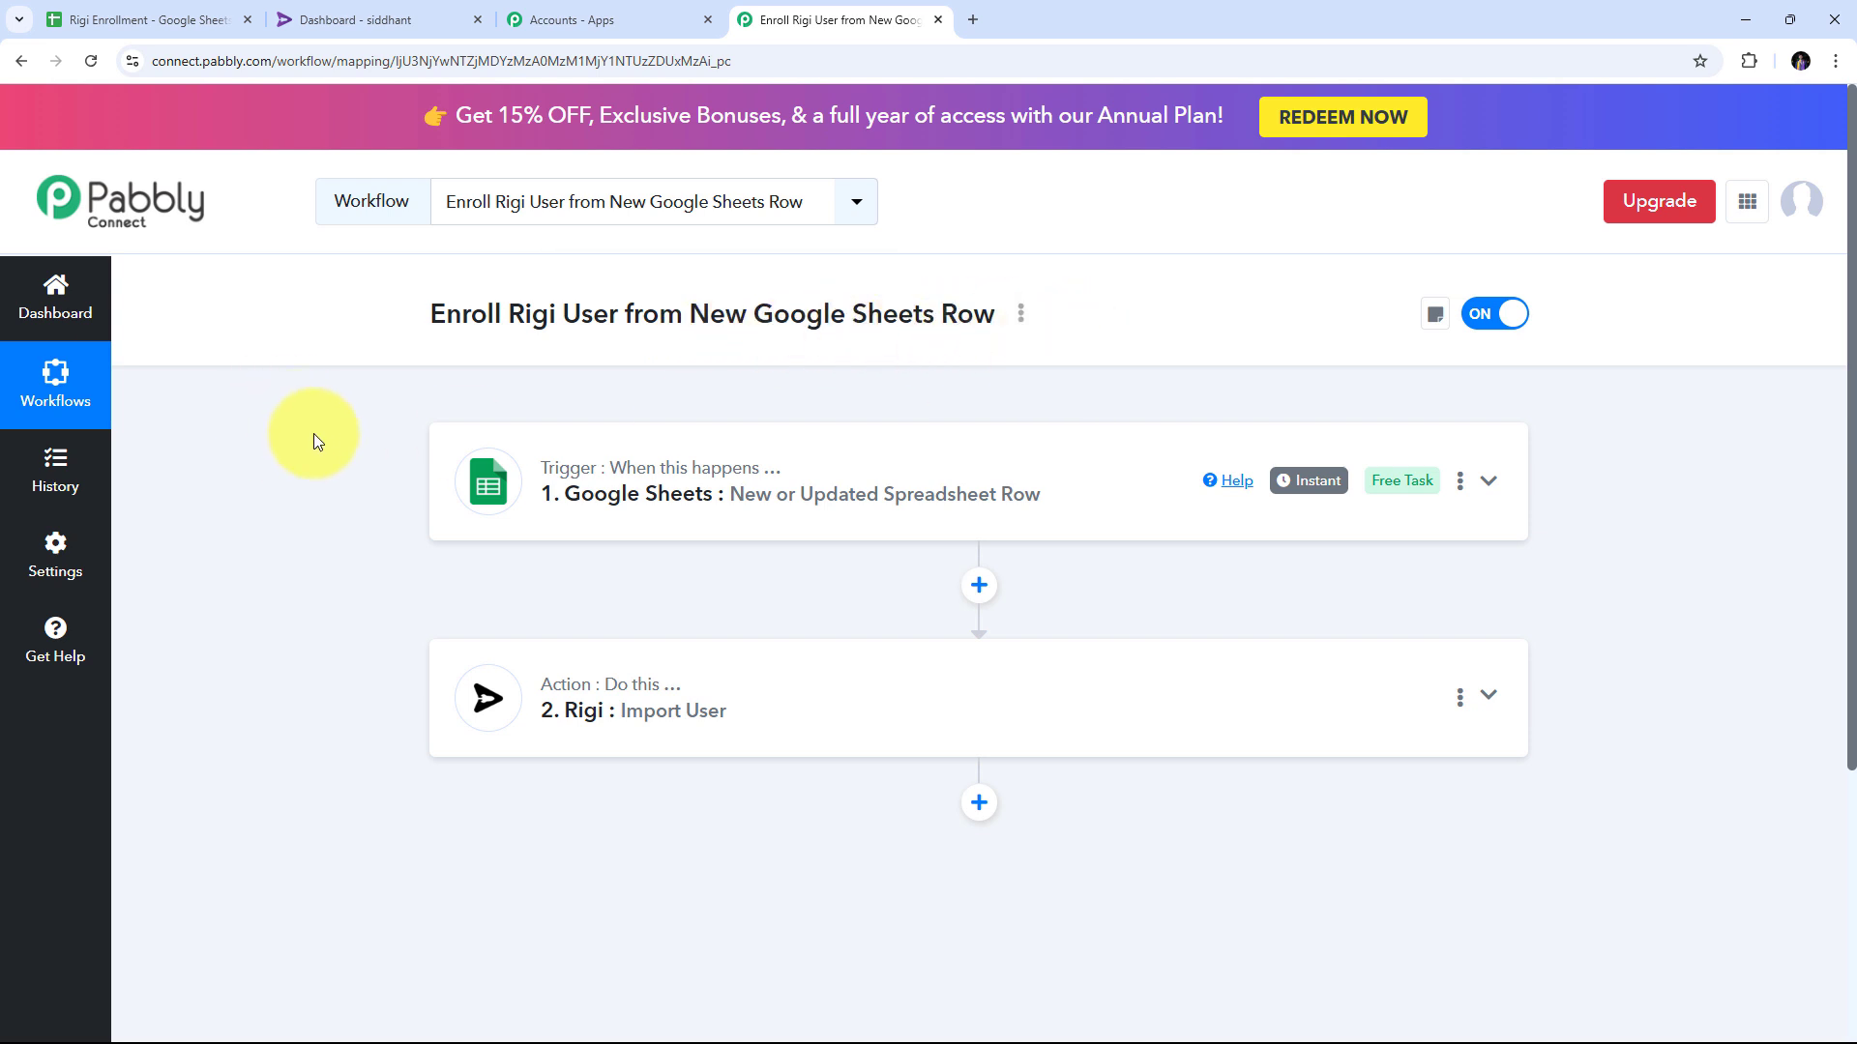
{"action": "mouse_move", "coordinate": [548, 481]}
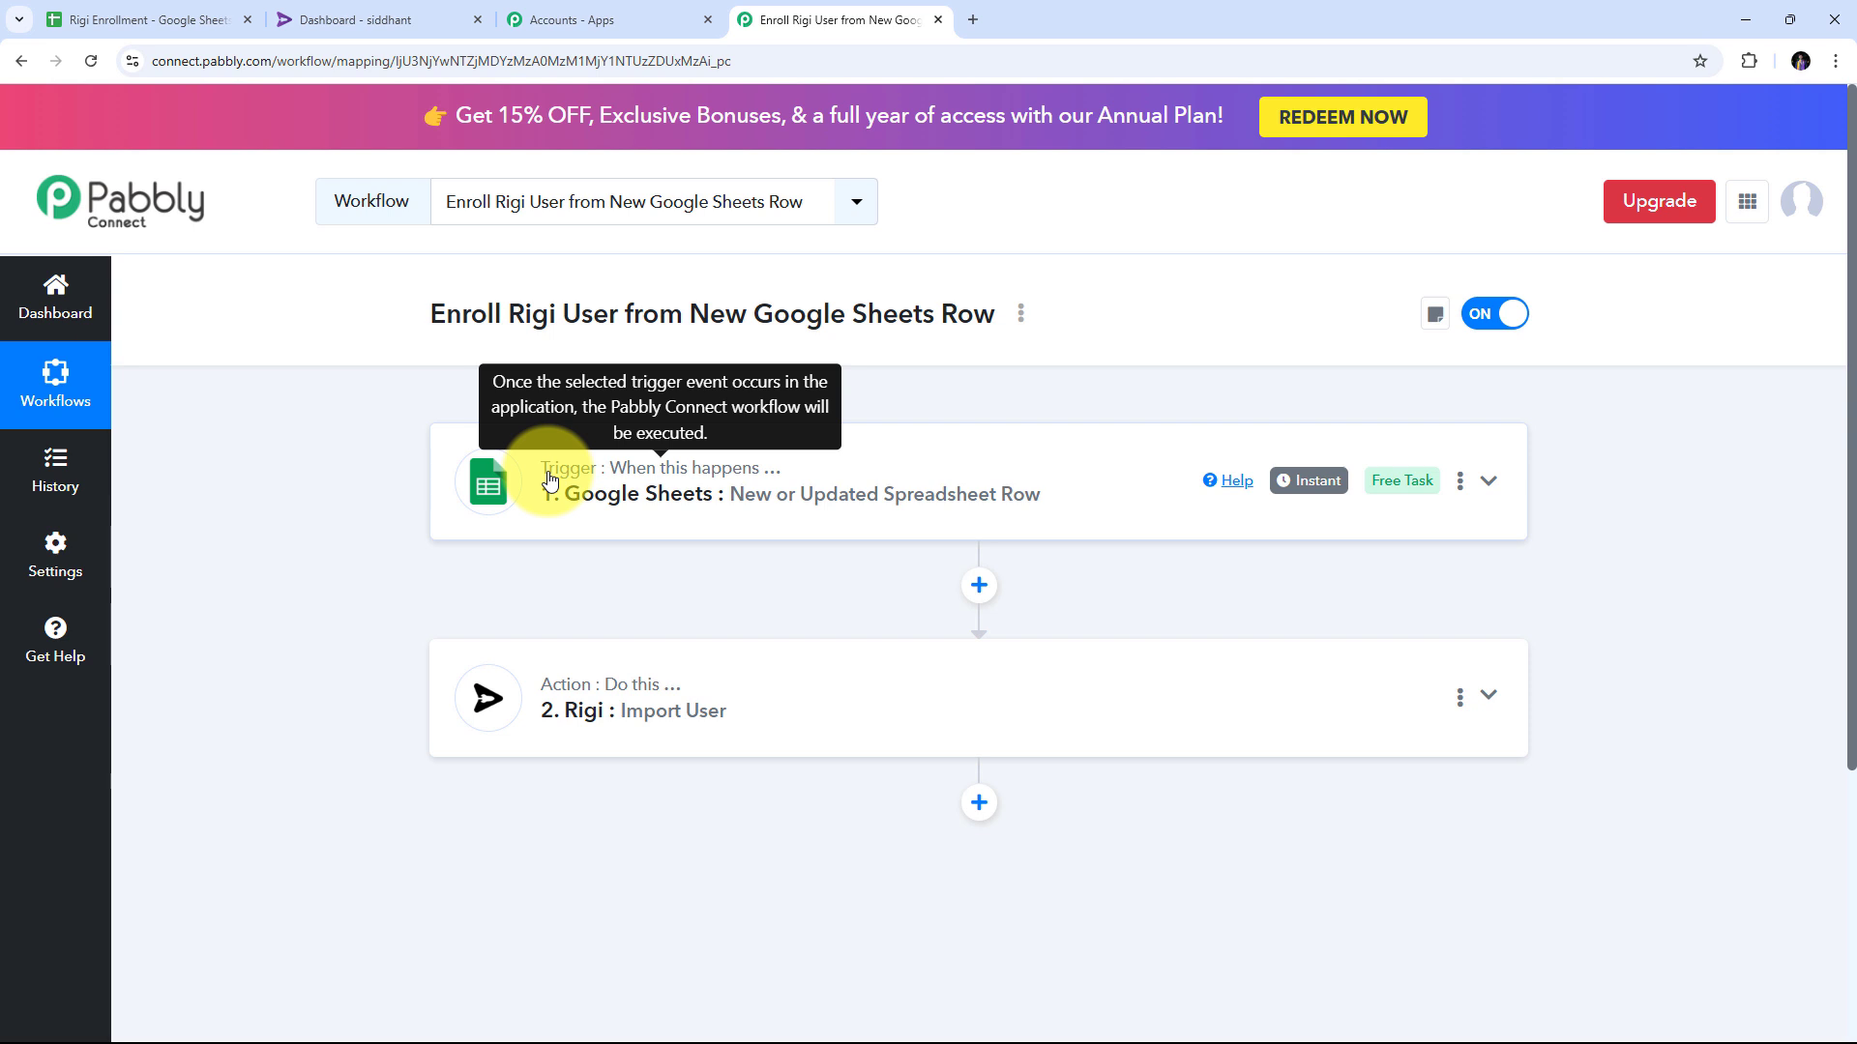